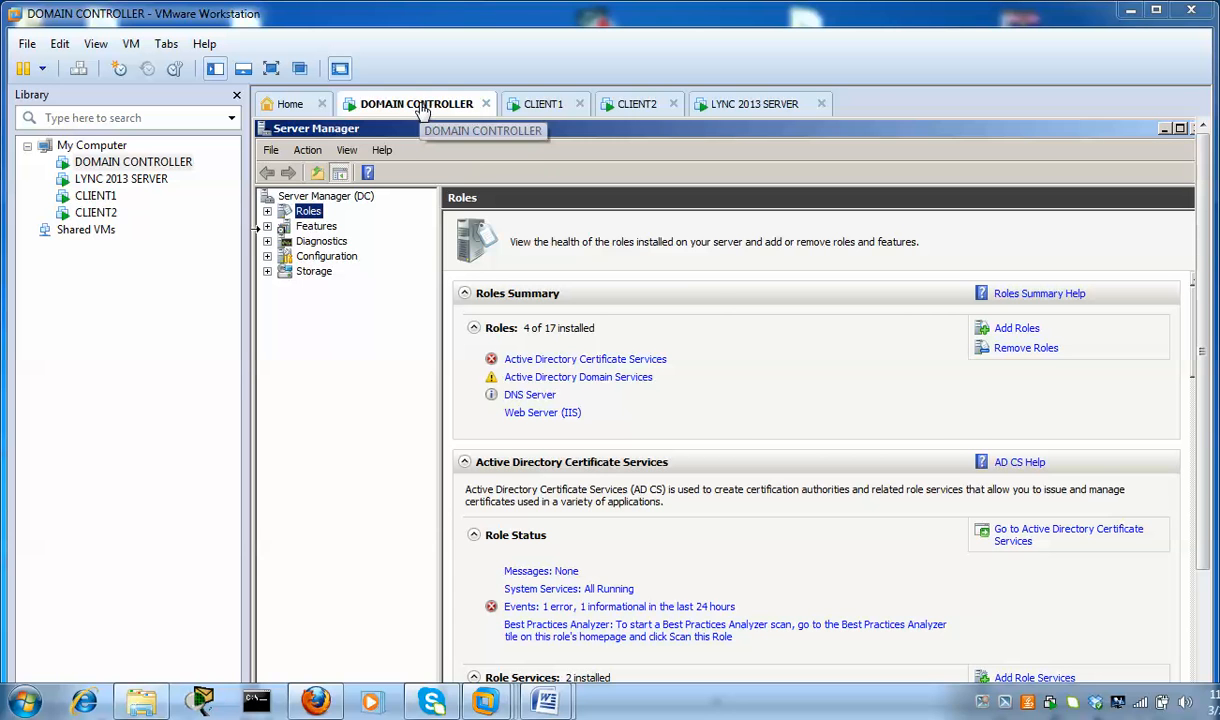
Look at the CLIENT1, CLIENT2 and LYNC 2013 SERVER VMs, then return to the DOMAIN CONTROLLER
left_click(542, 106)
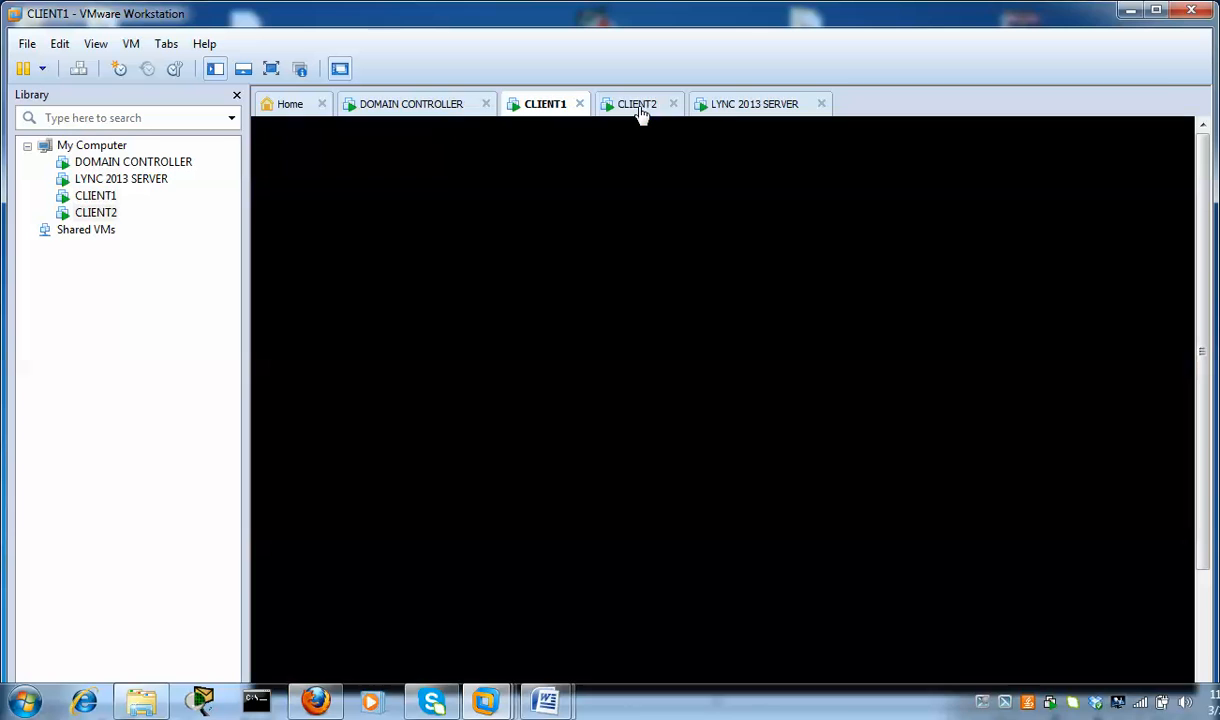
left_click(638, 106)
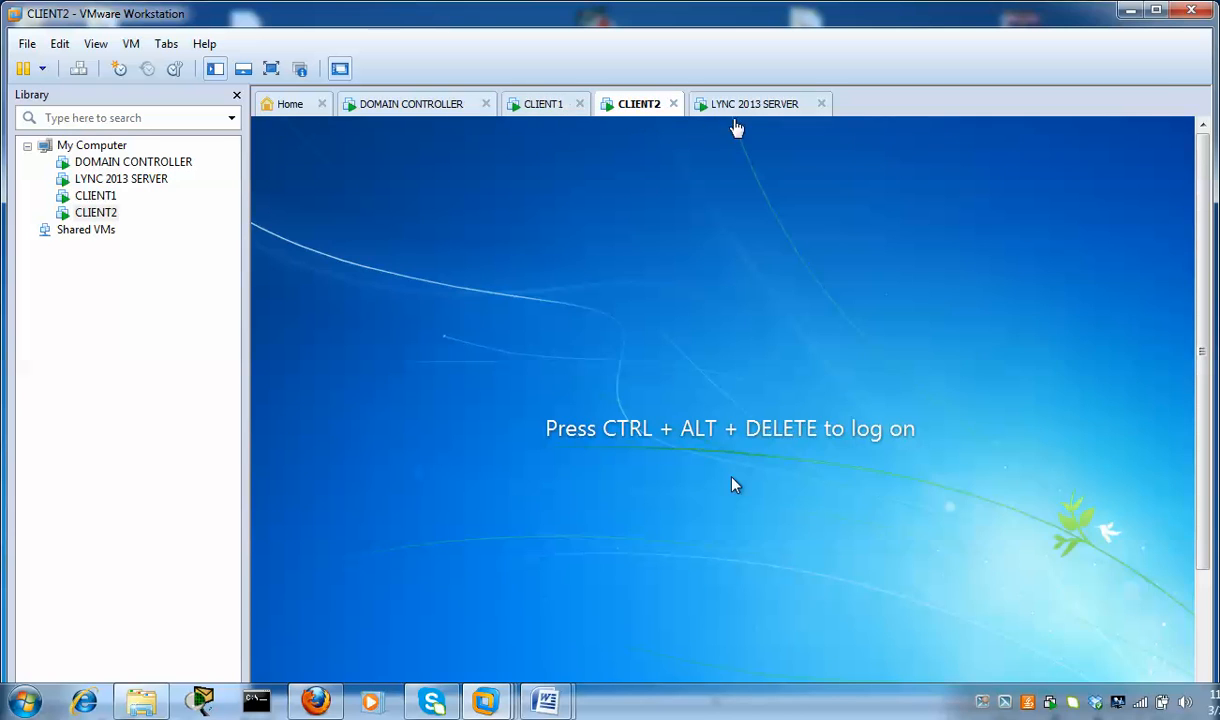
left_click(722, 106)
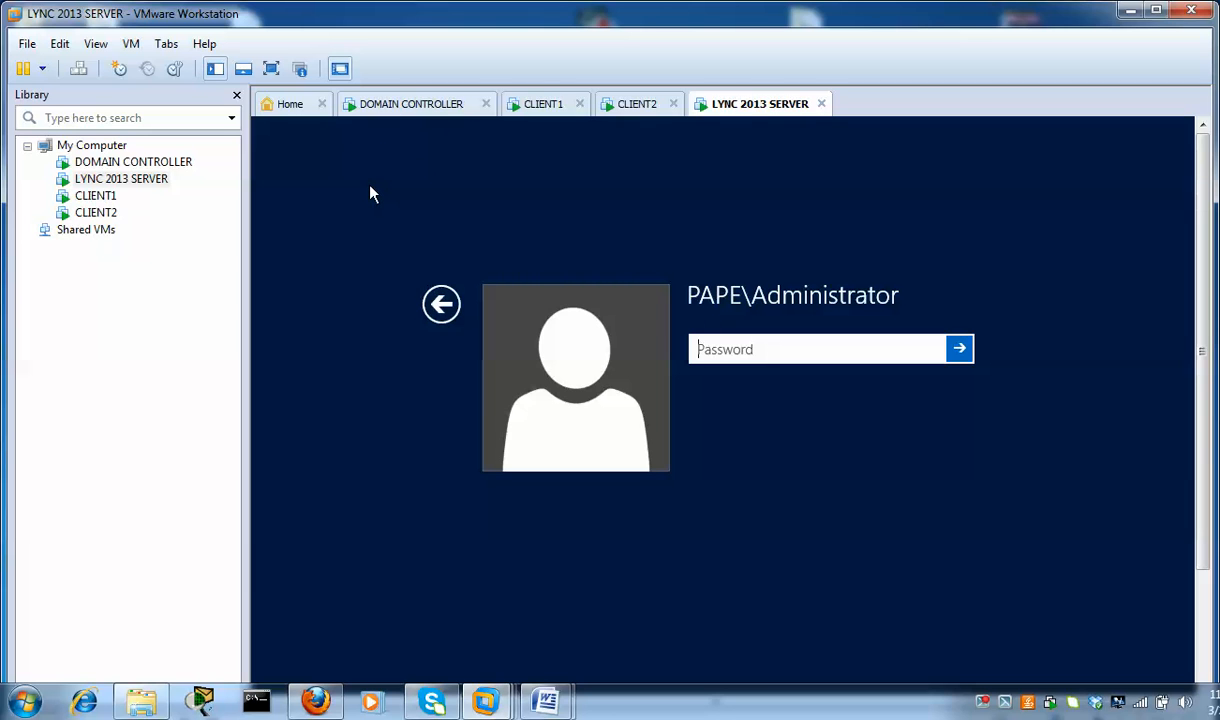
left_click(390, 108)
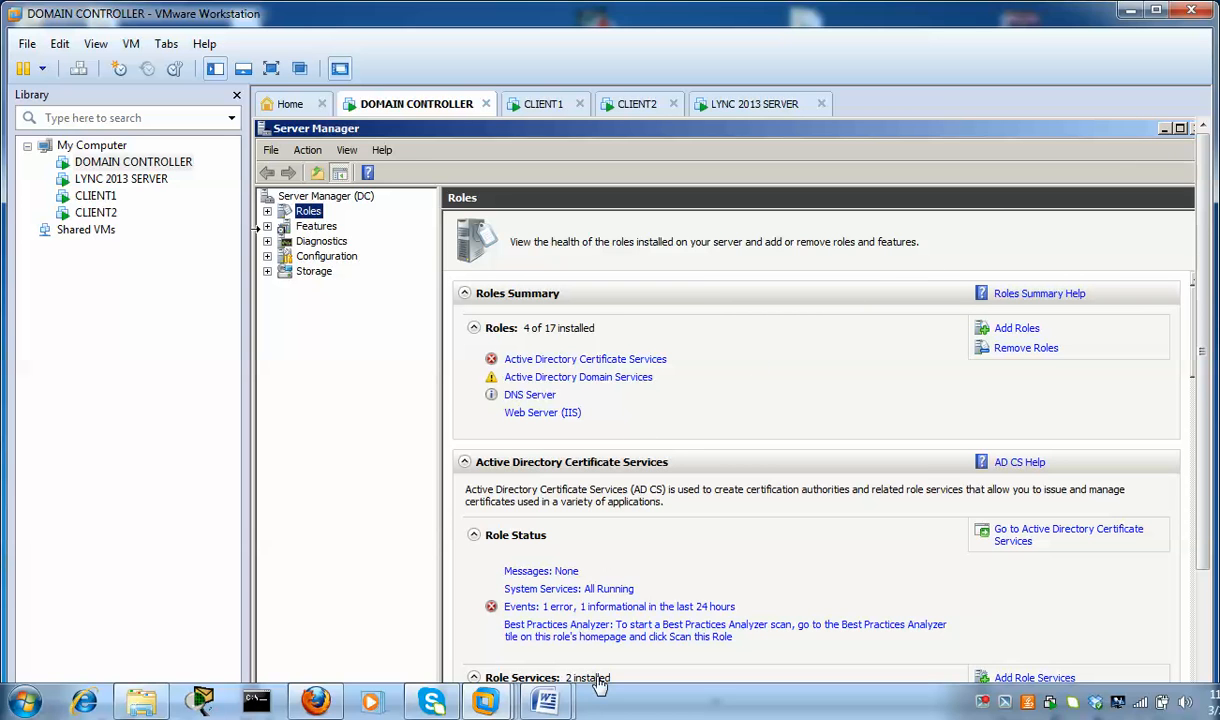
Review the front end prerequisites document, highlighting Silverlight and the Add-WindowsFeature script, then minimize it
mouse_move(547, 702)
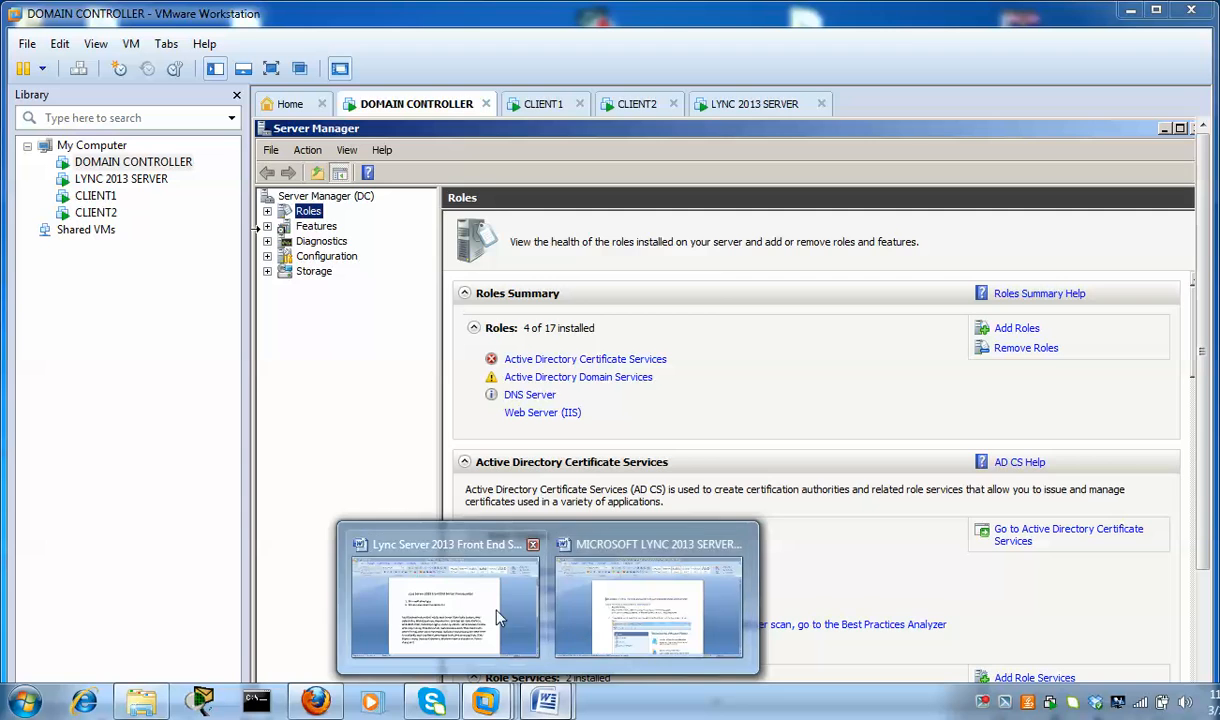
left_click(473, 581)
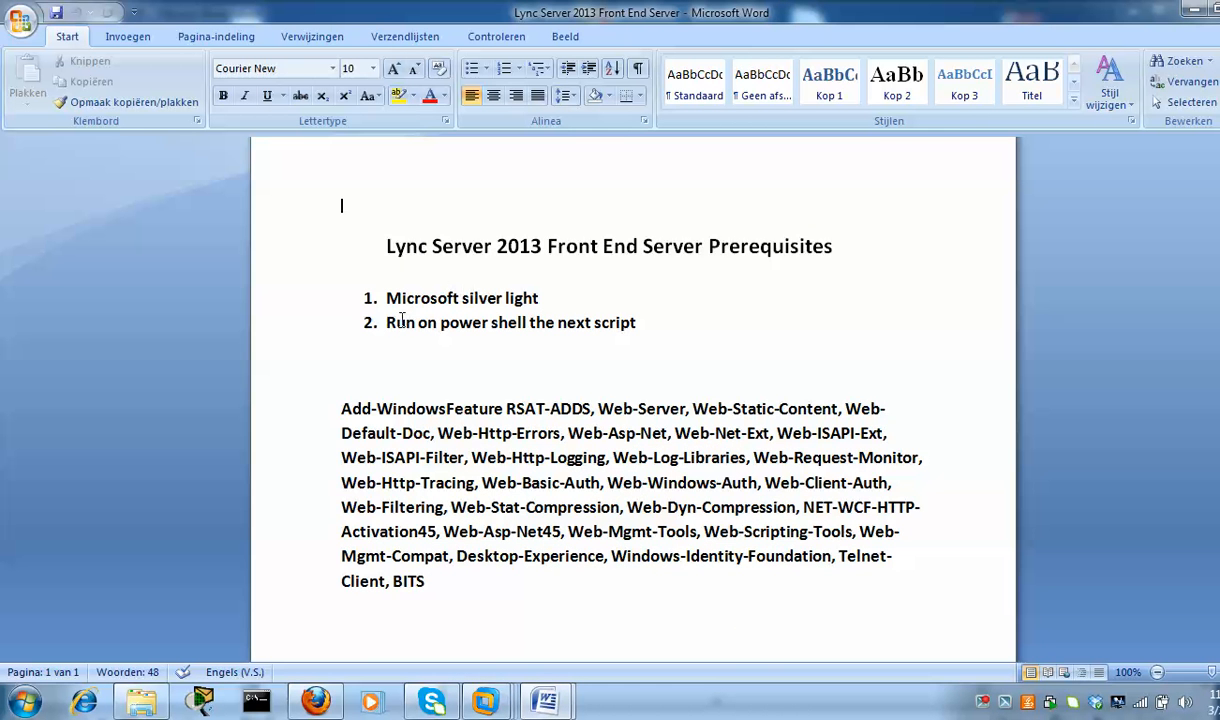
left_click_drag(541, 298, 356, 298)
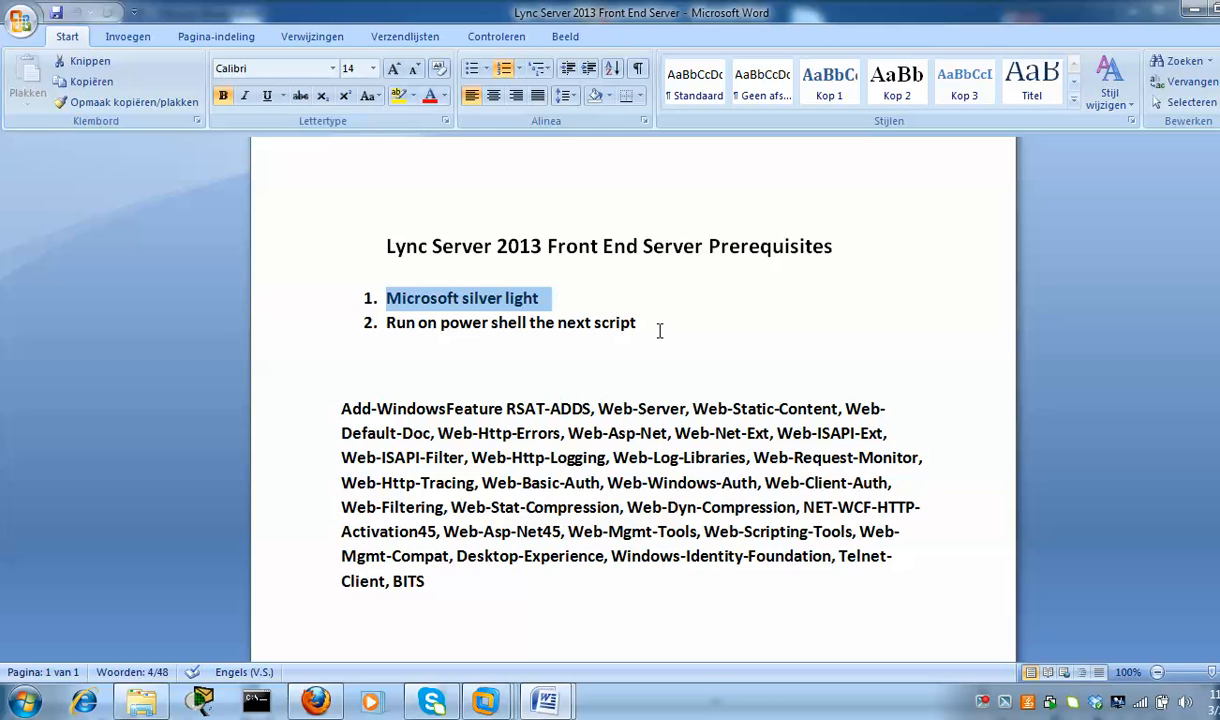
left_click_drag(461, 595, 343, 407)
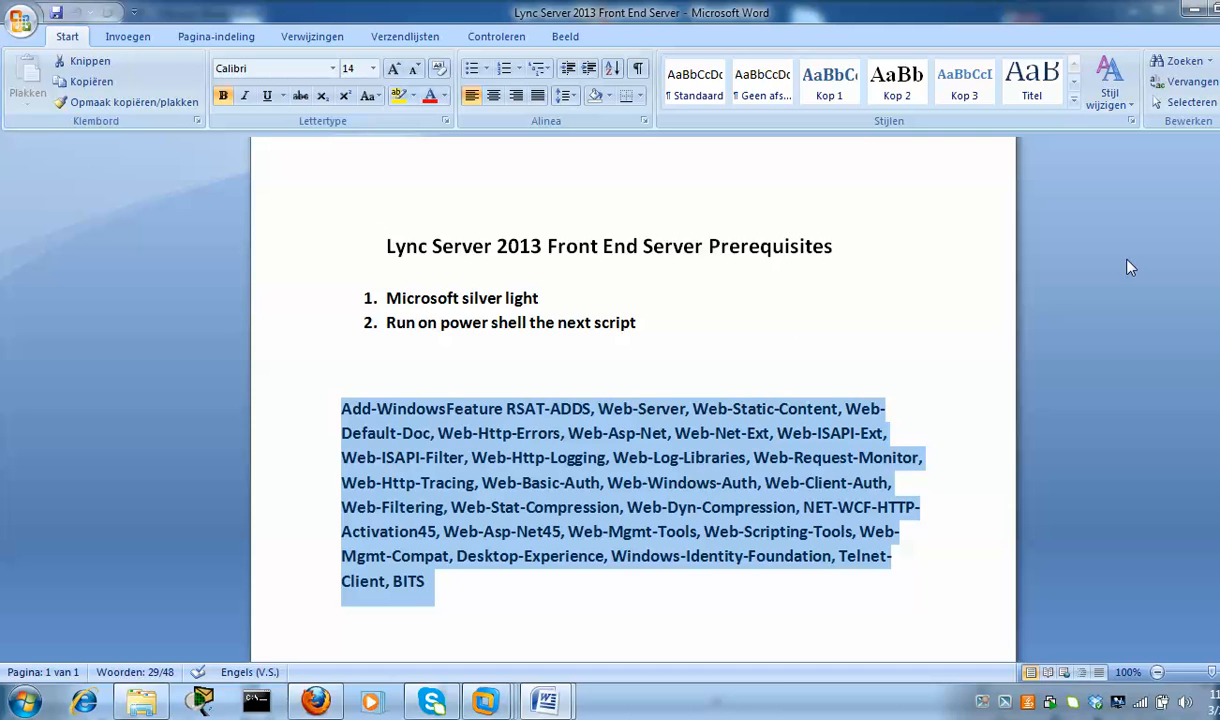
left_click(1193, 10)
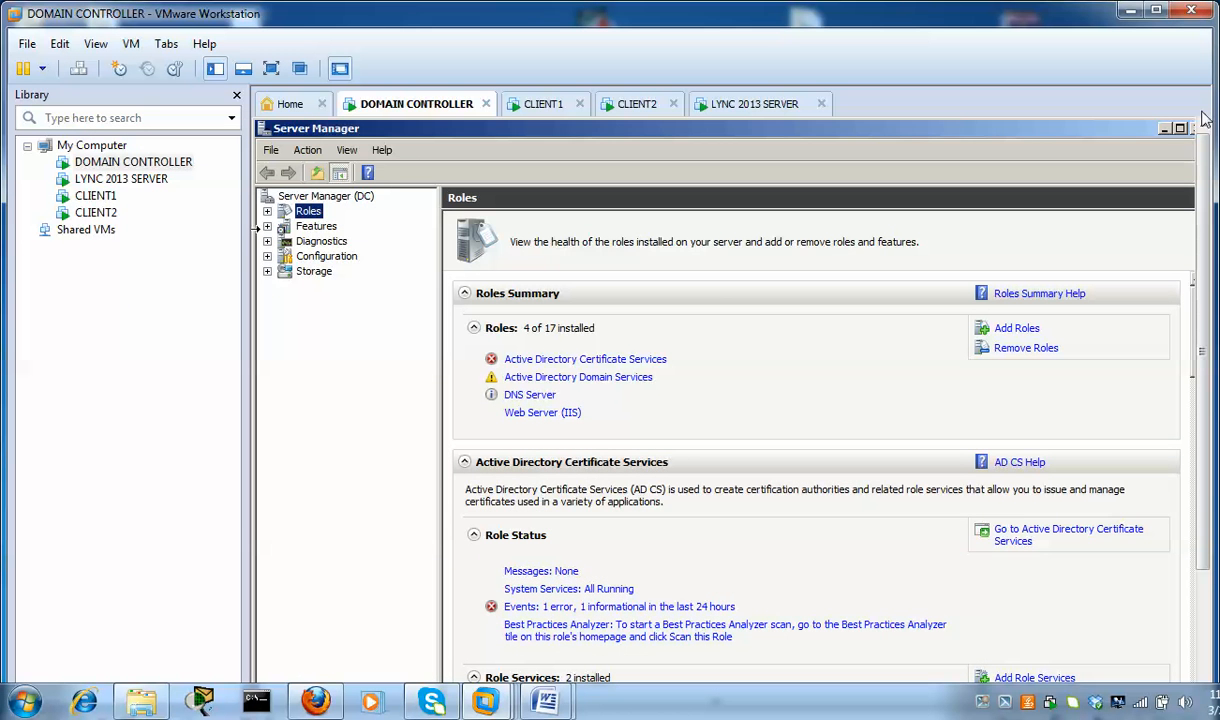
Minimize Server Manager, open Active Directory Users and Computers, check the two user accounts, then minimize it
left_click(1166, 130)
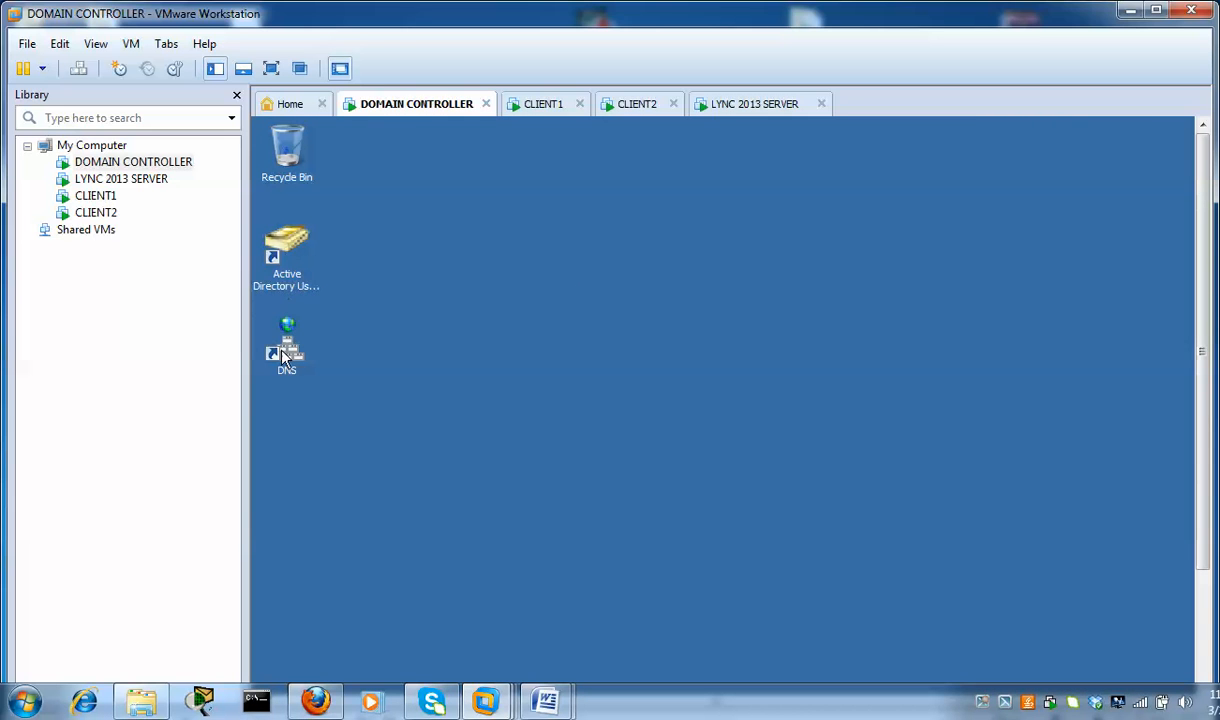
double_click(287, 250)
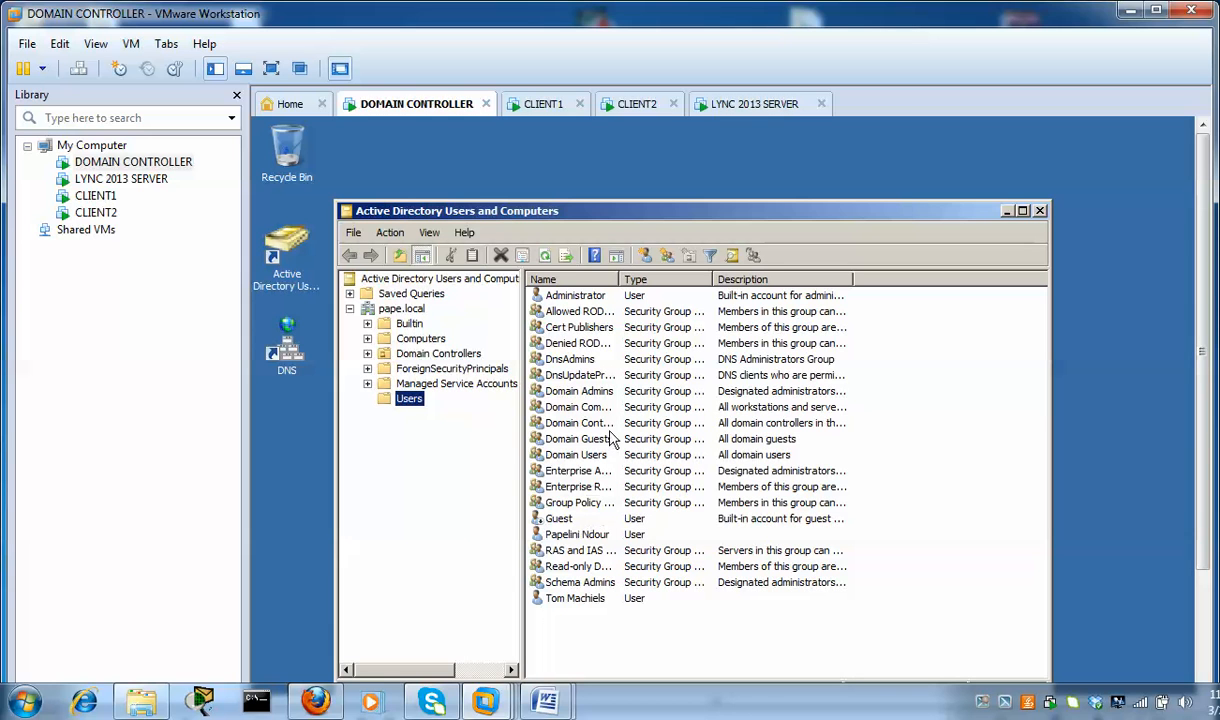
left_click(578, 535)
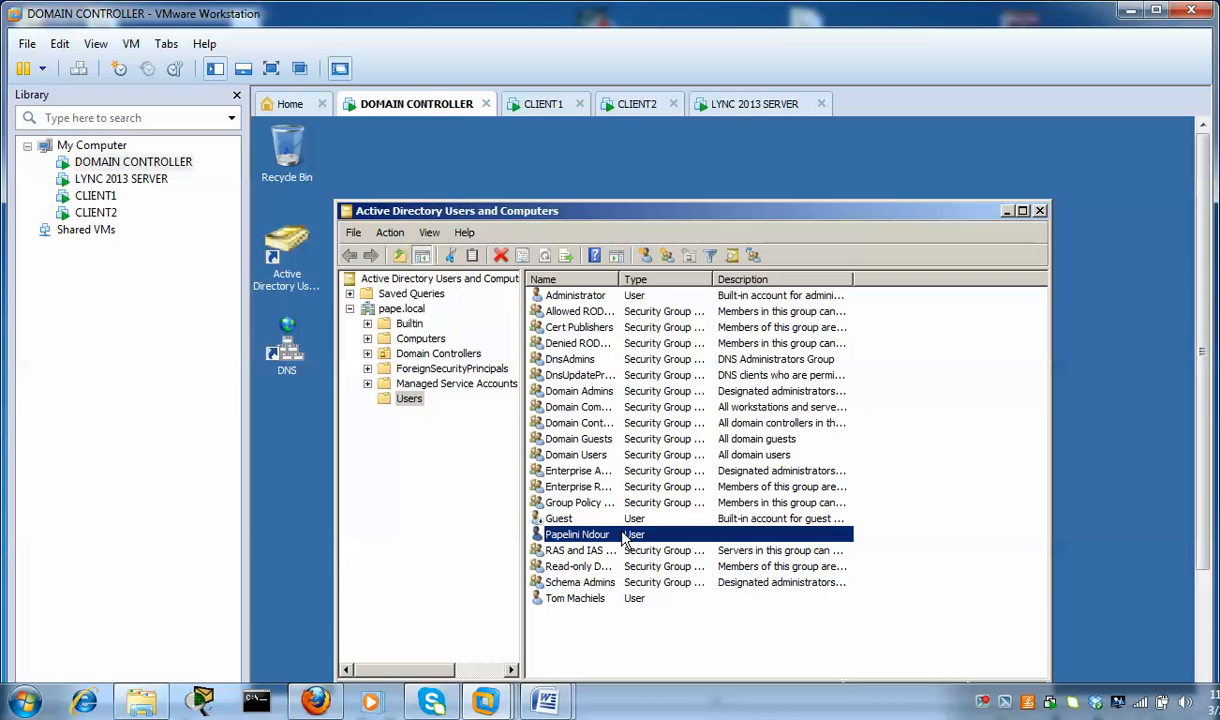
left_click(598, 601)
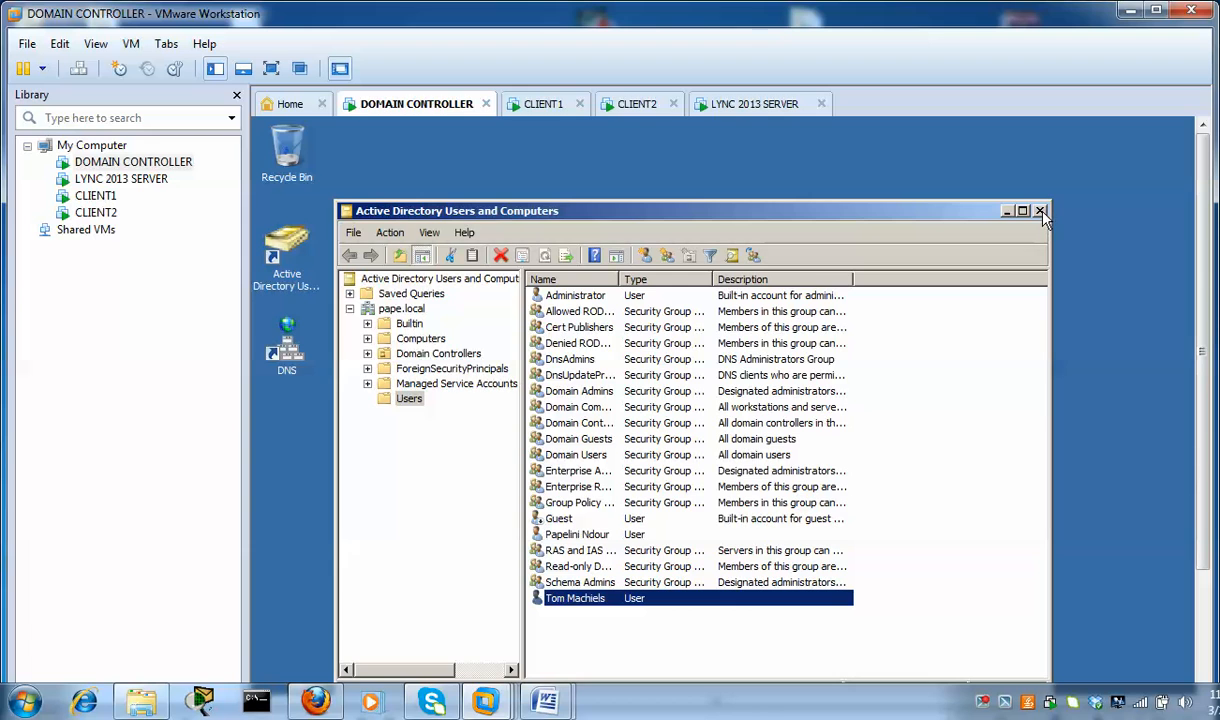
left_click(1006, 214)
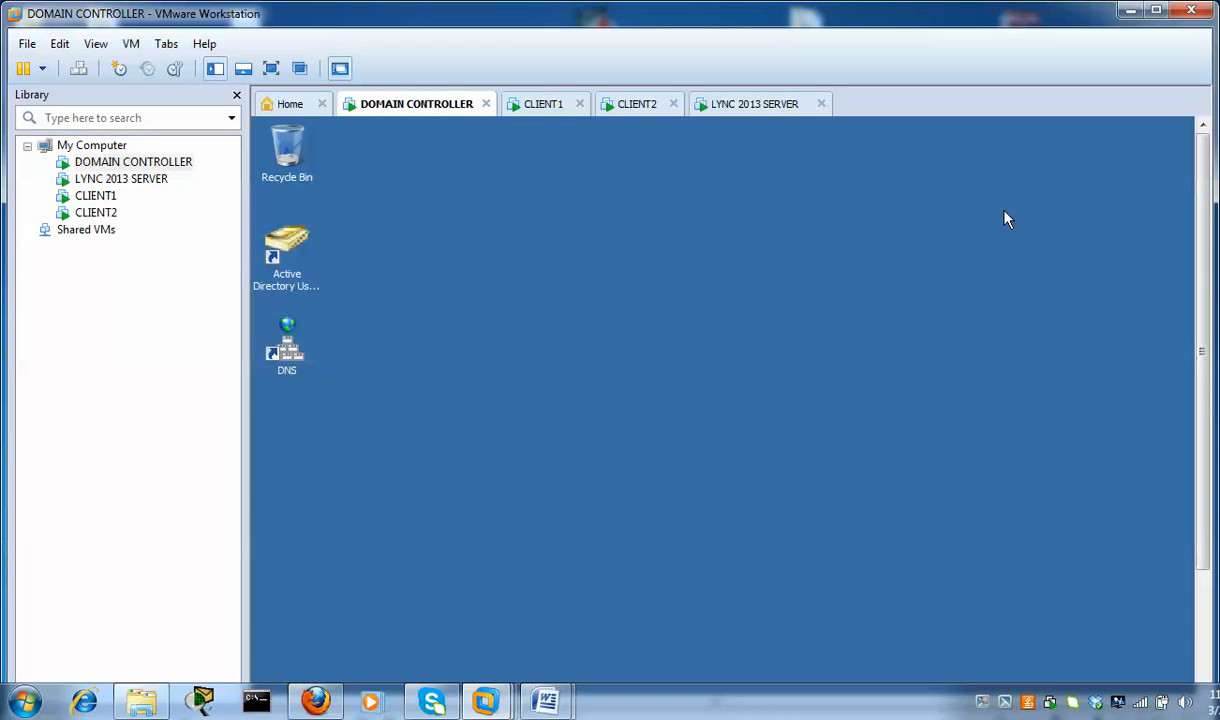
Sign in to the LYNC 2013 SERVER VM with the administrator password
left_click(757, 112)
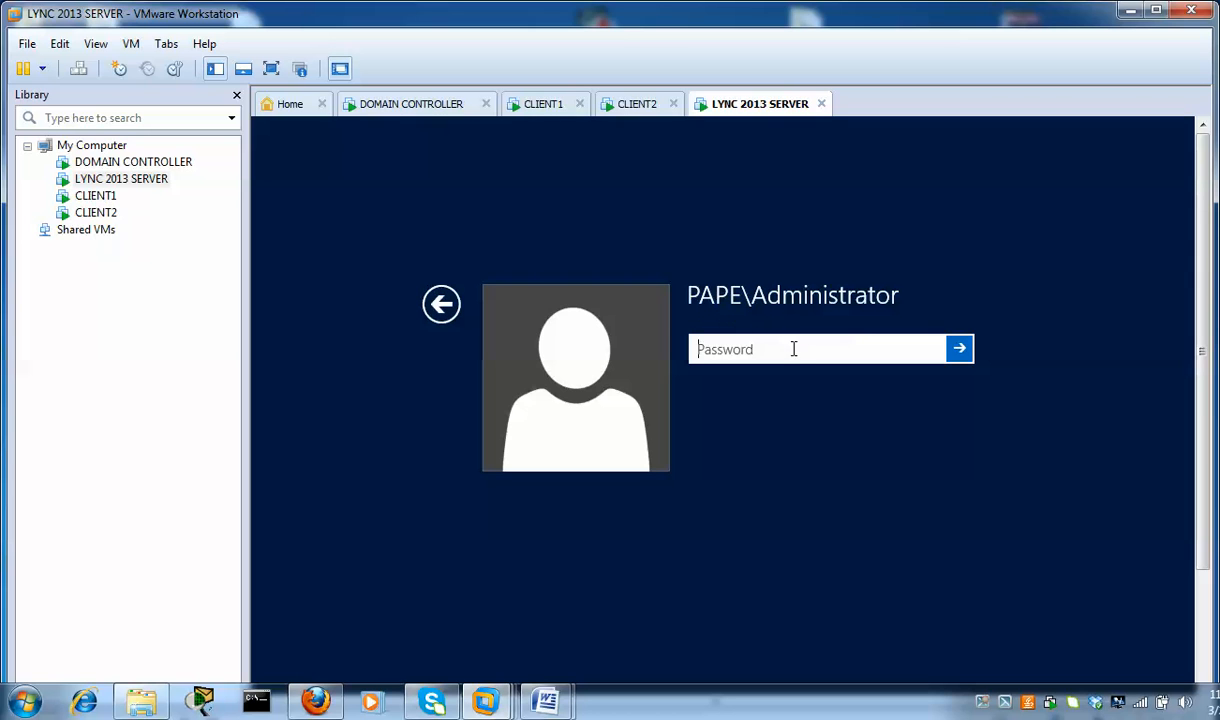
type("*********")
key("Return")
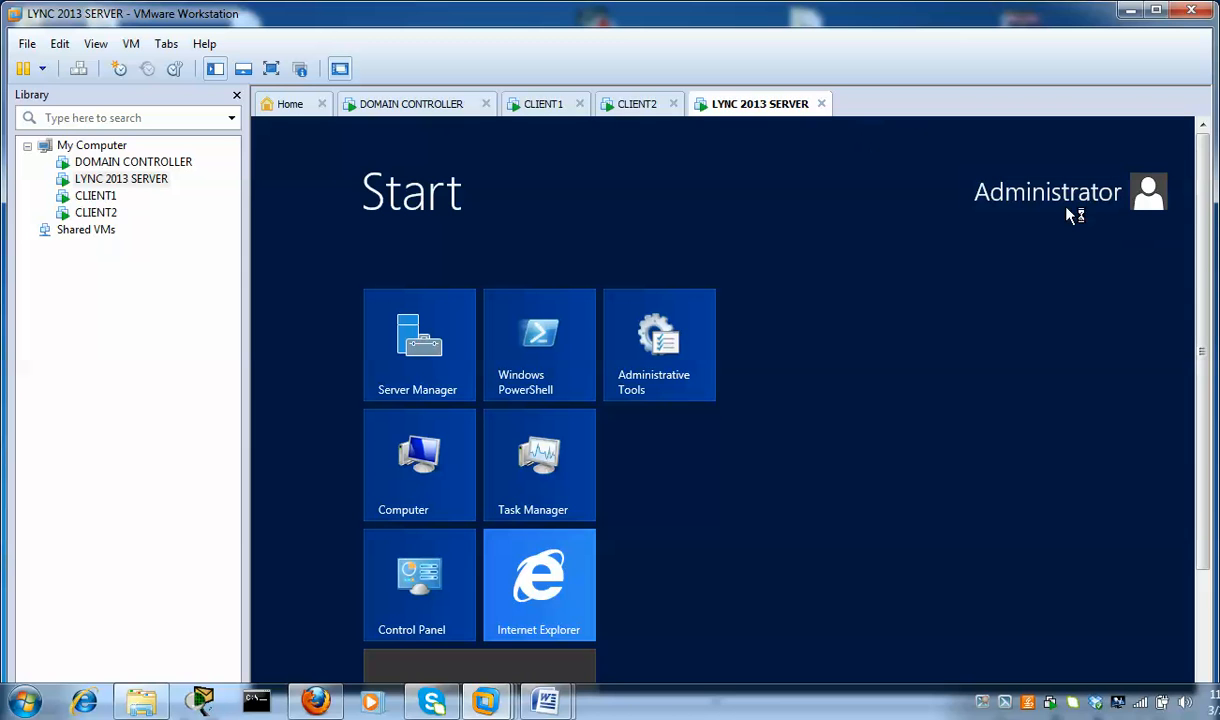
Maximize the VMware Workstation window and browse the Start screen's administrative tiles
scroll(1206, 230, "down", 3)
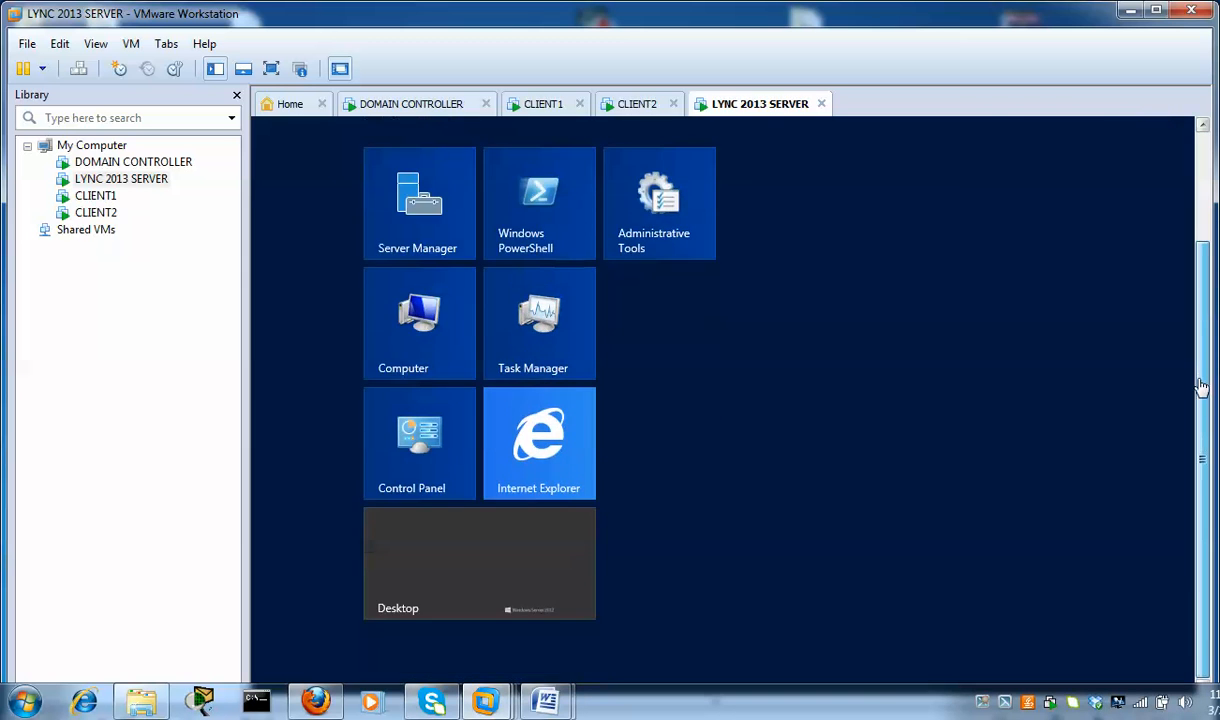
scroll(1100, 232, "up", 2)
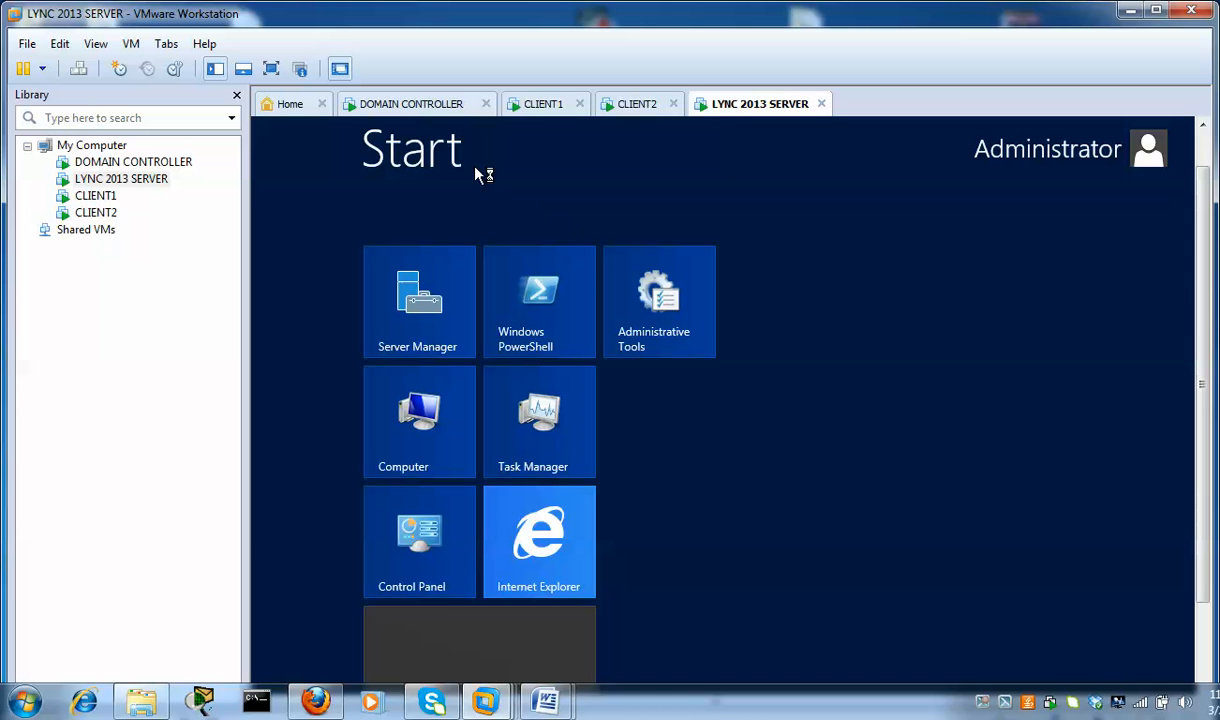
scroll(1204, 195, "up", 1)
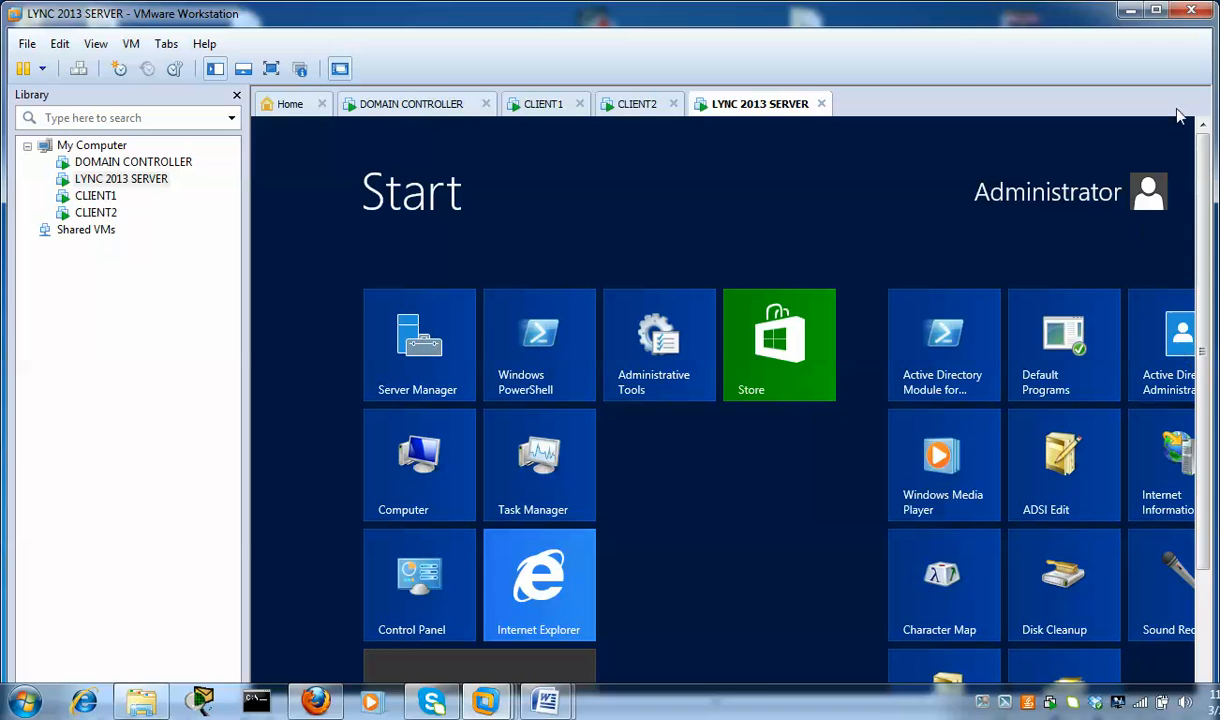
left_click(1156, 10)
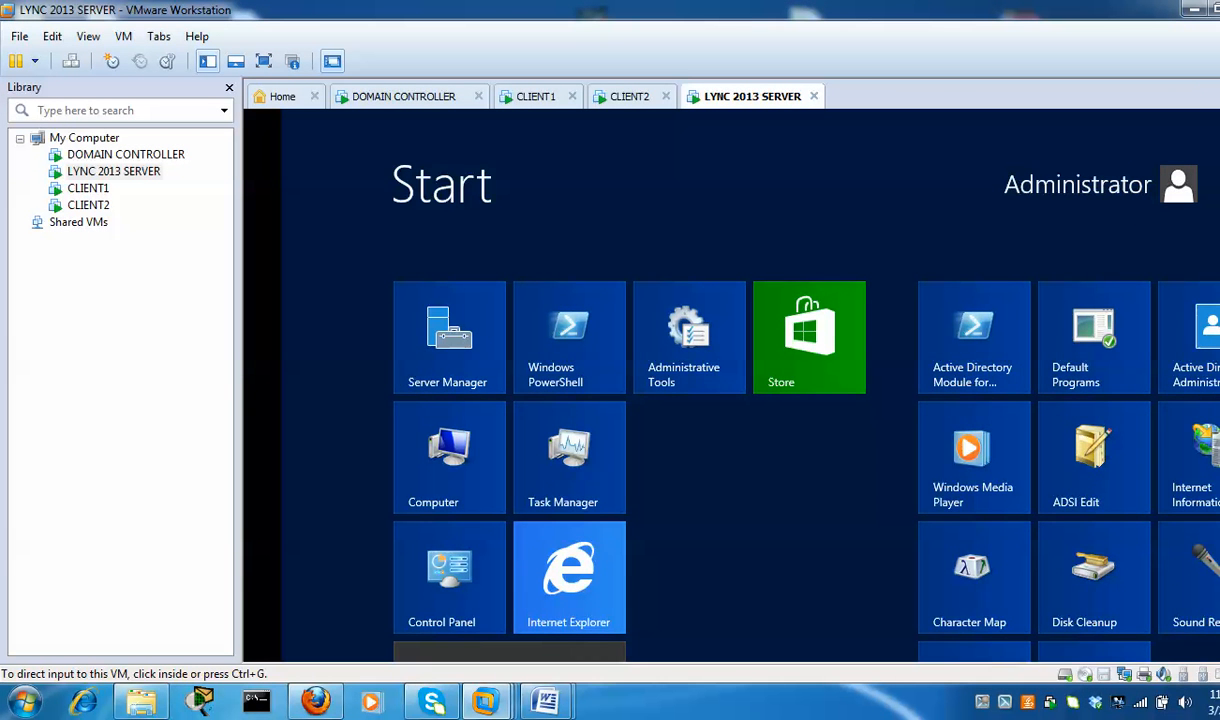
scroll(601, 505, "down", 2)
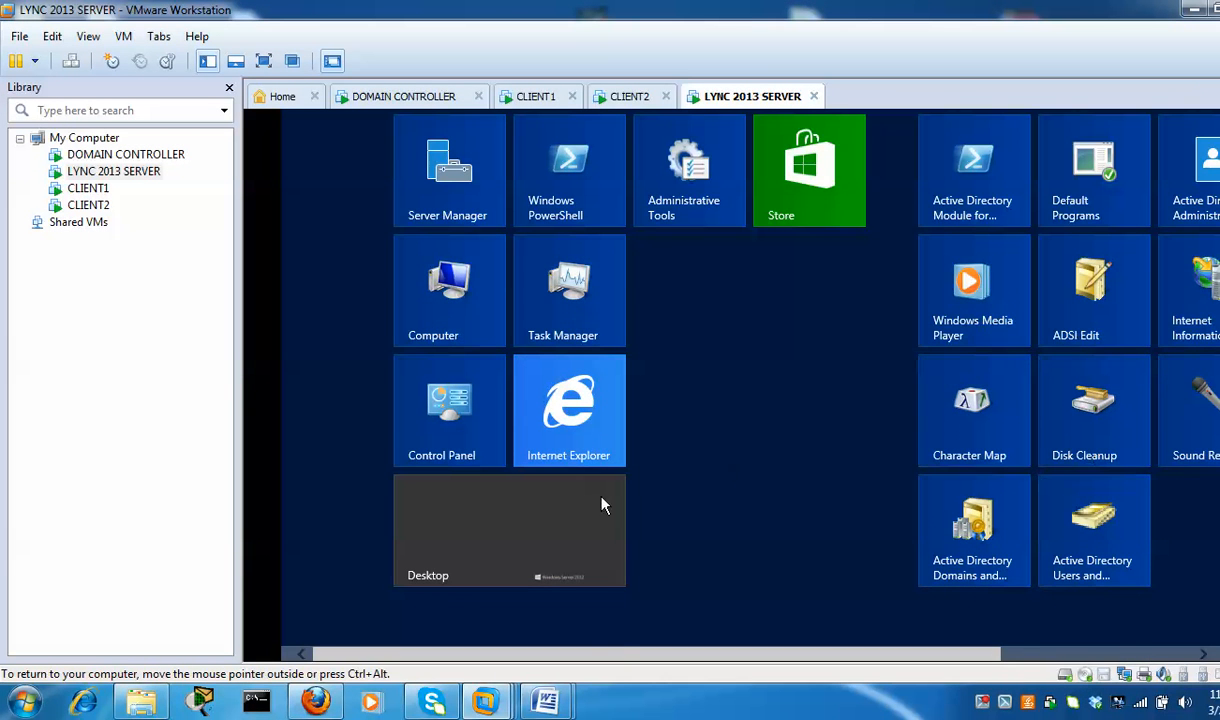
left_click_drag(643, 655, 961, 645)
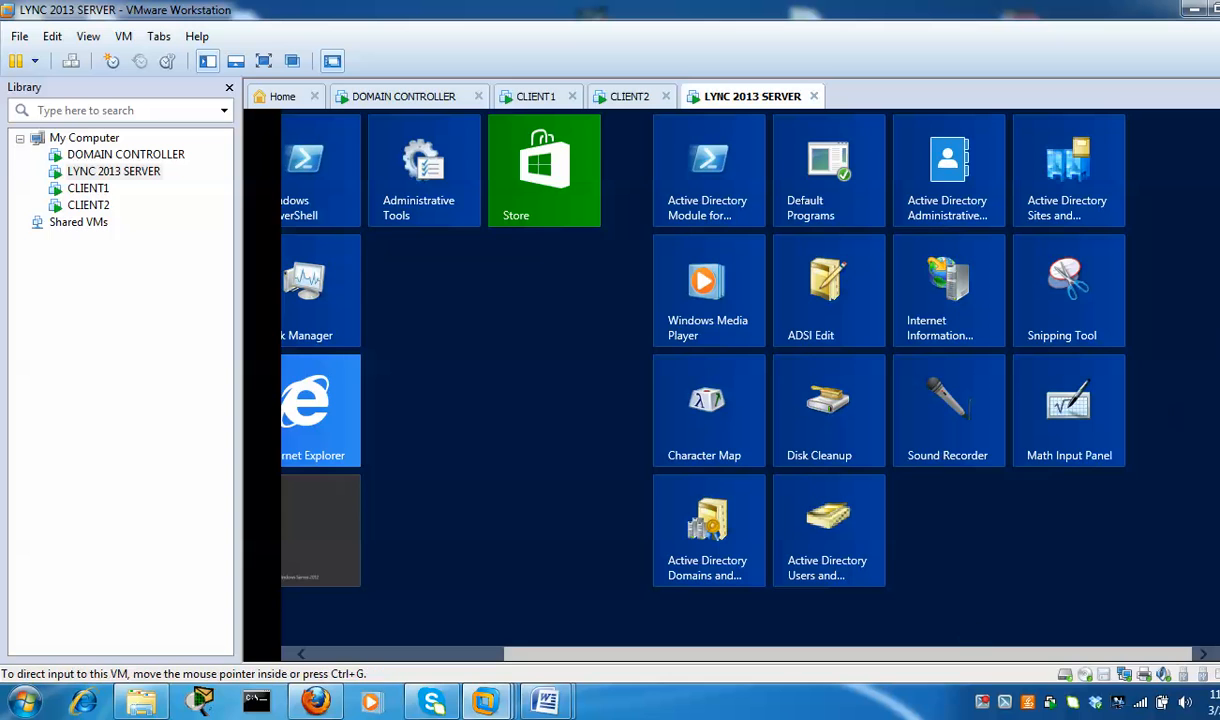
scroll(722, 380, "up", 2)
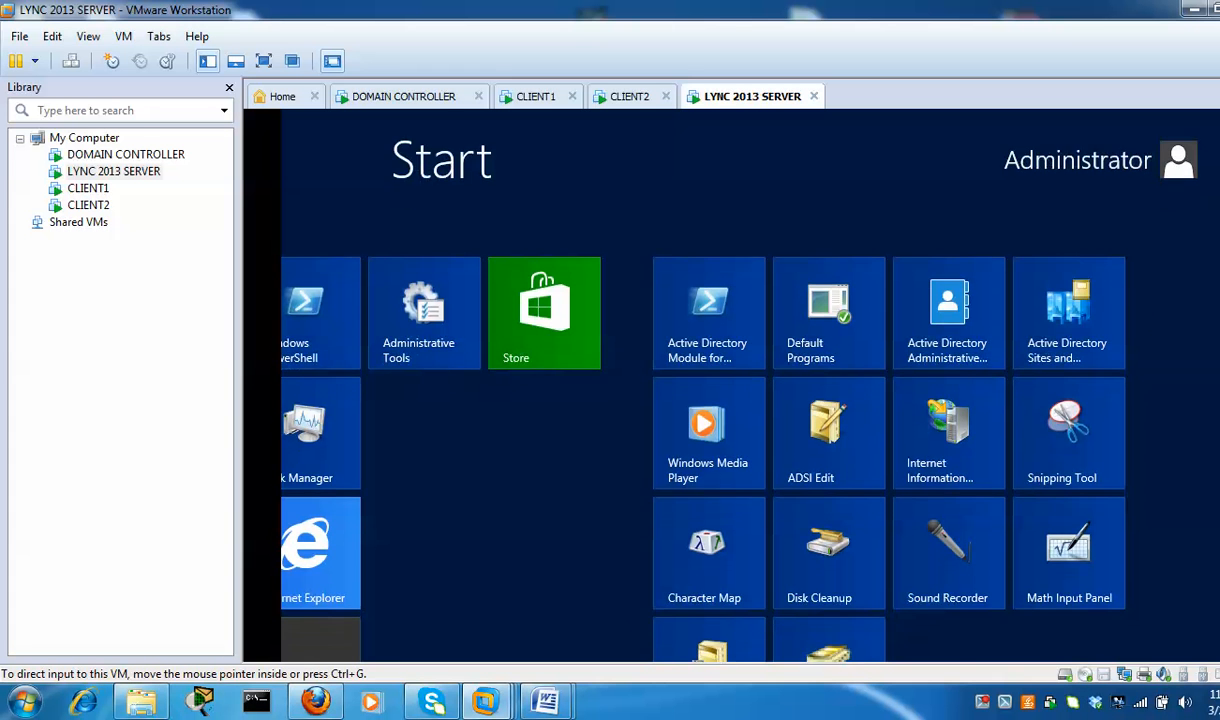
scroll(700, 400, "down", 3)
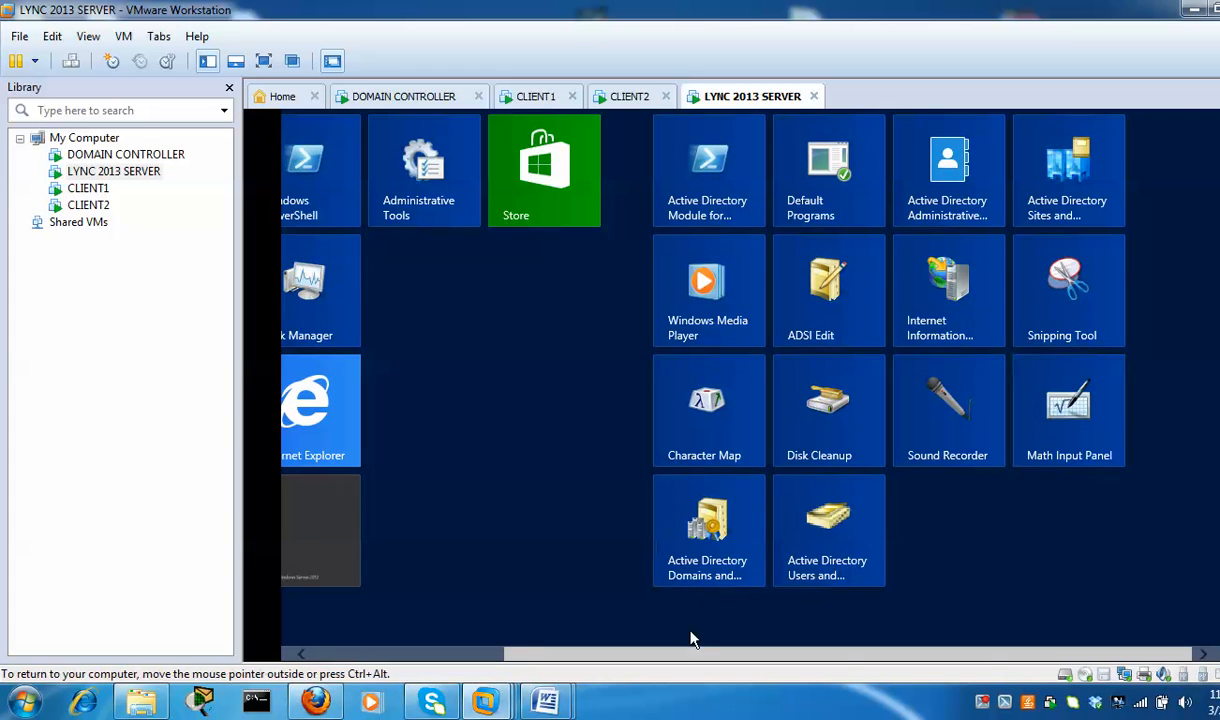
Launch Active Directory Users and Computers on the Lync server, then minimize it and Server Manager
left_click(840, 516)
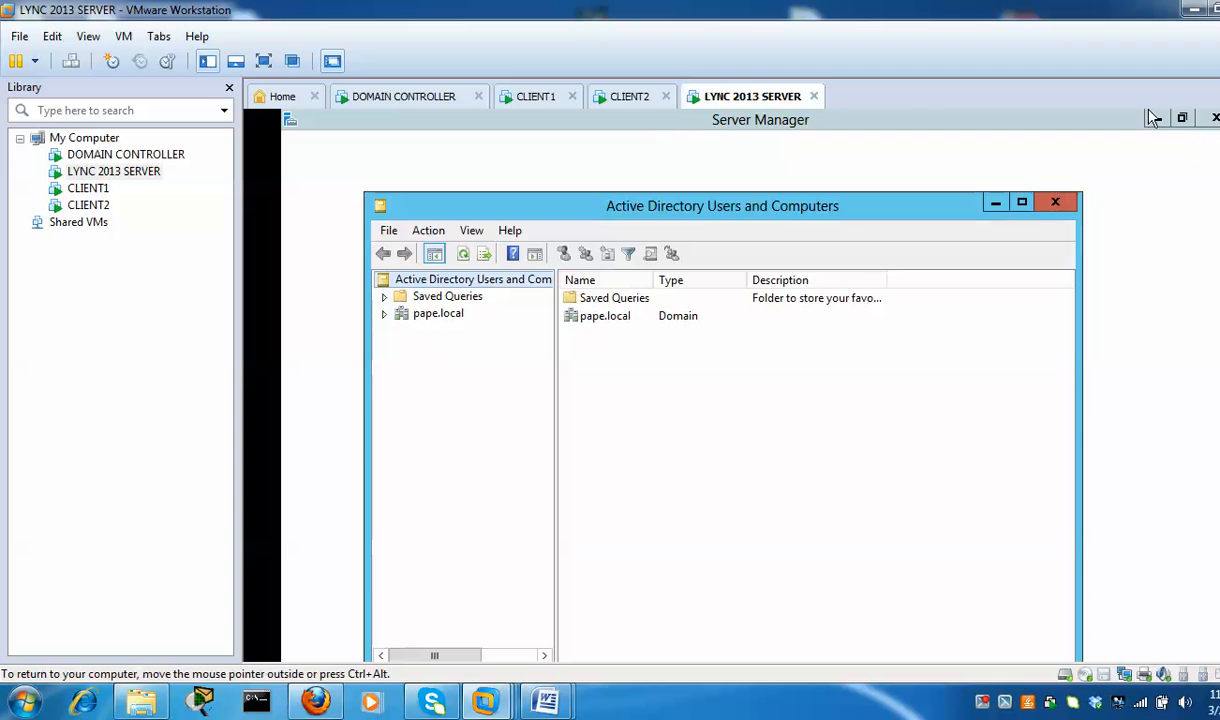
left_click(1155, 116)
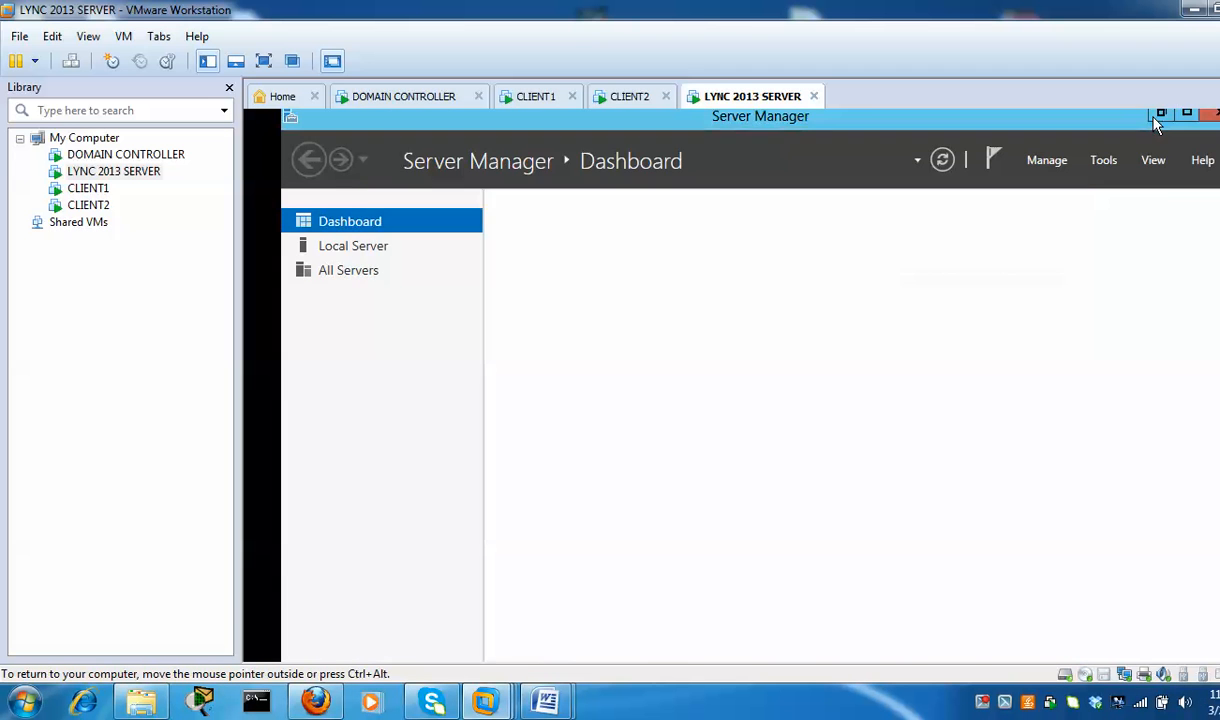
left_click(1161, 118)
left_click(993, 200)
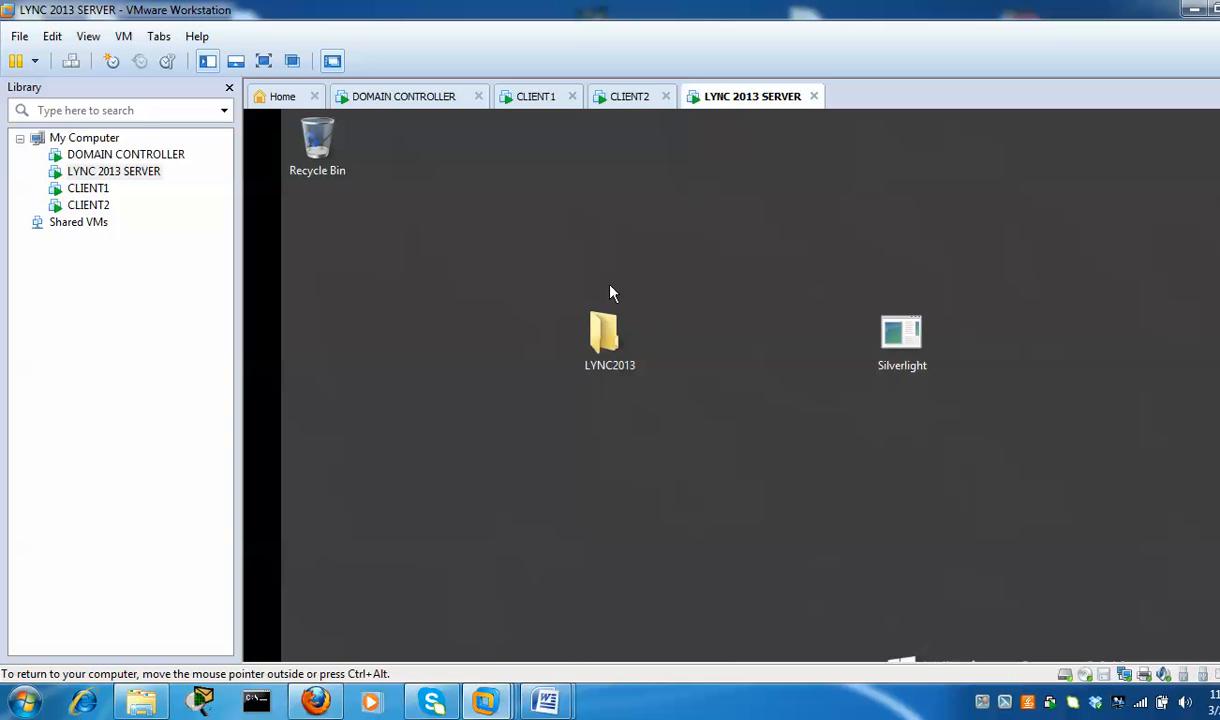
Run Setup from LYNC2013\Setup\amd64, accept the Visual C++ 2012 install, and minimize Explorer
double_click(609, 340)
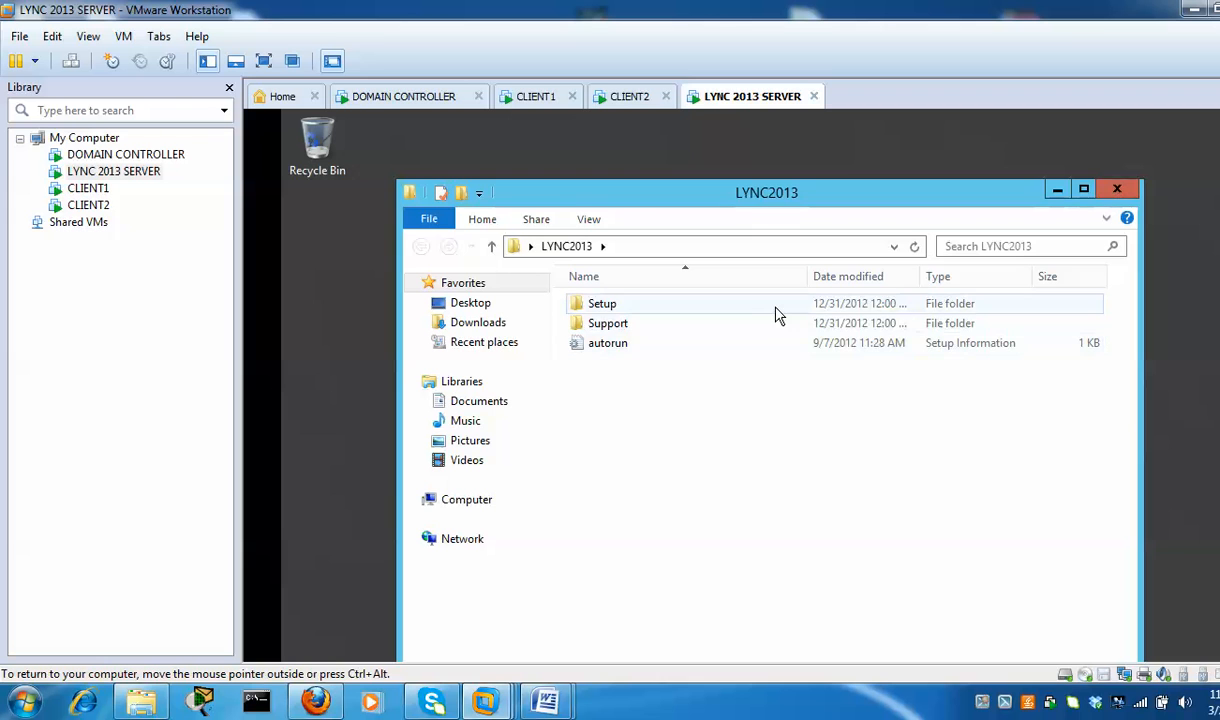
left_click(777, 306)
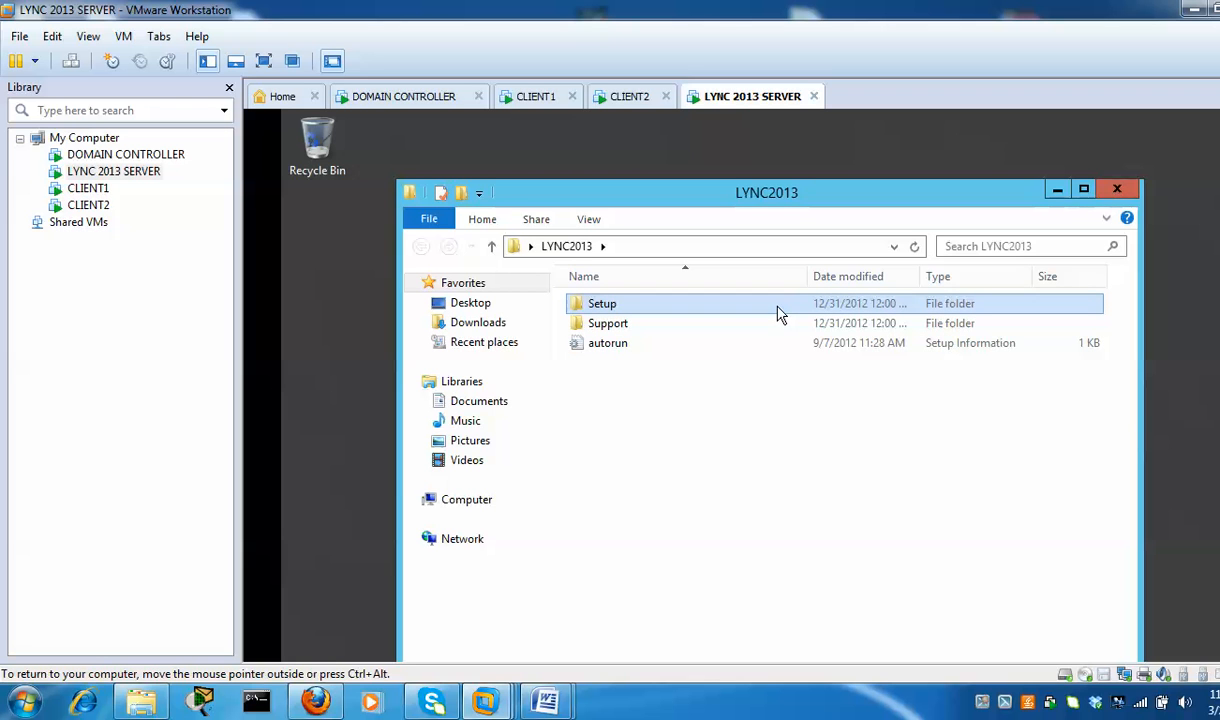
double_click(764, 311)
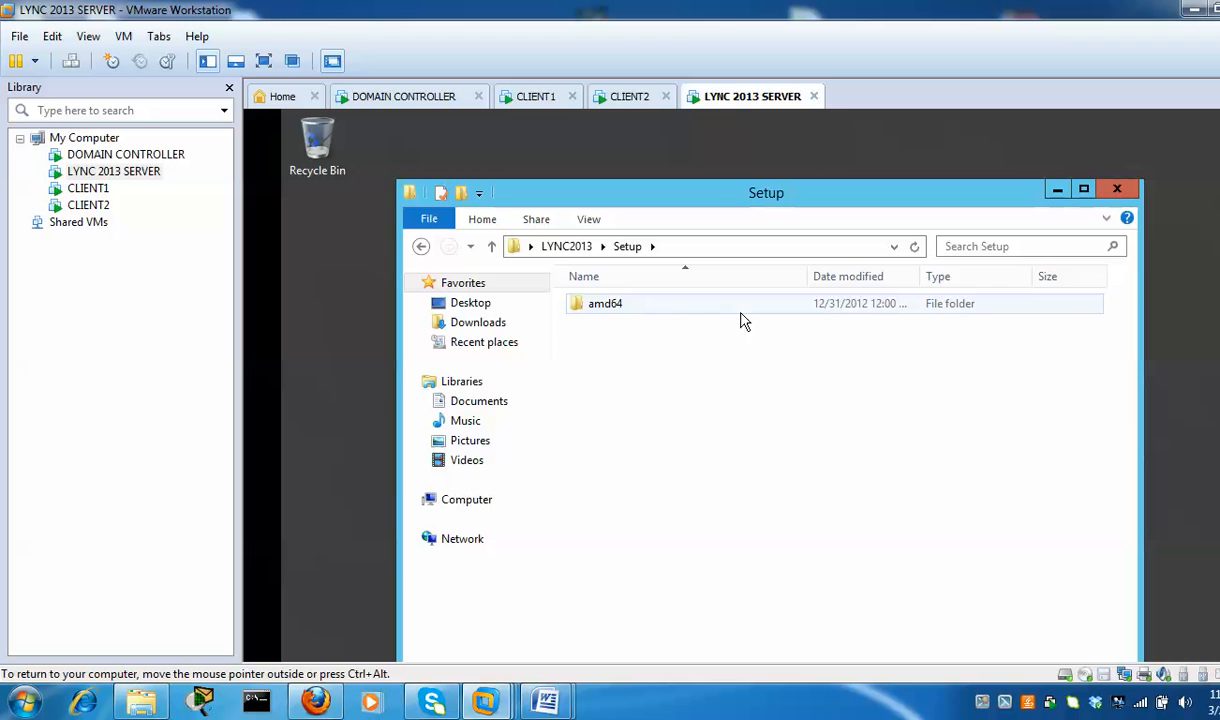
double_click(750, 314)
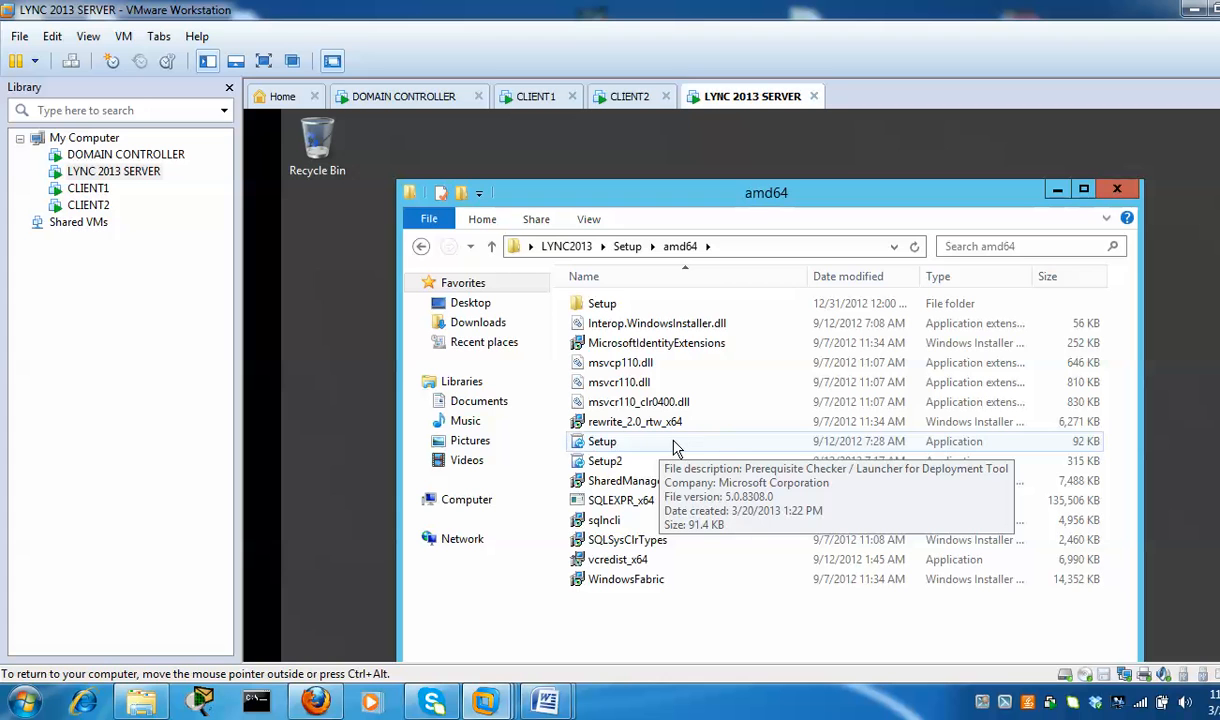
double_click(673, 445)
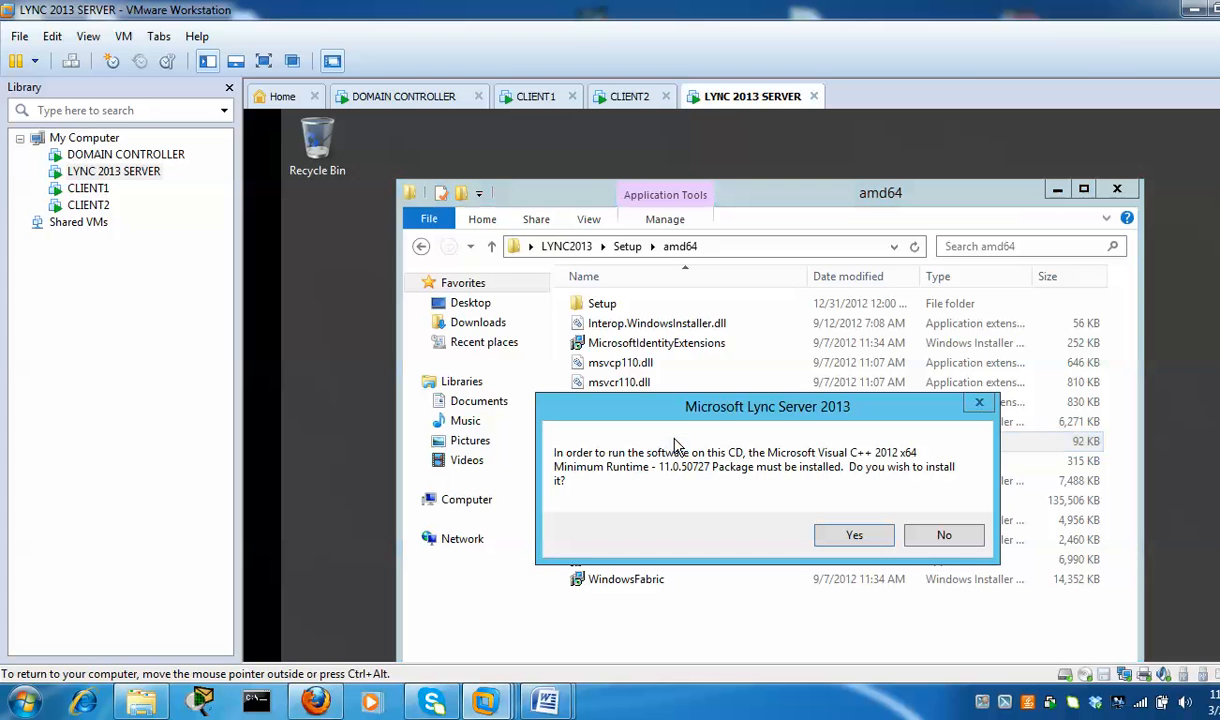
left_click(854, 537)
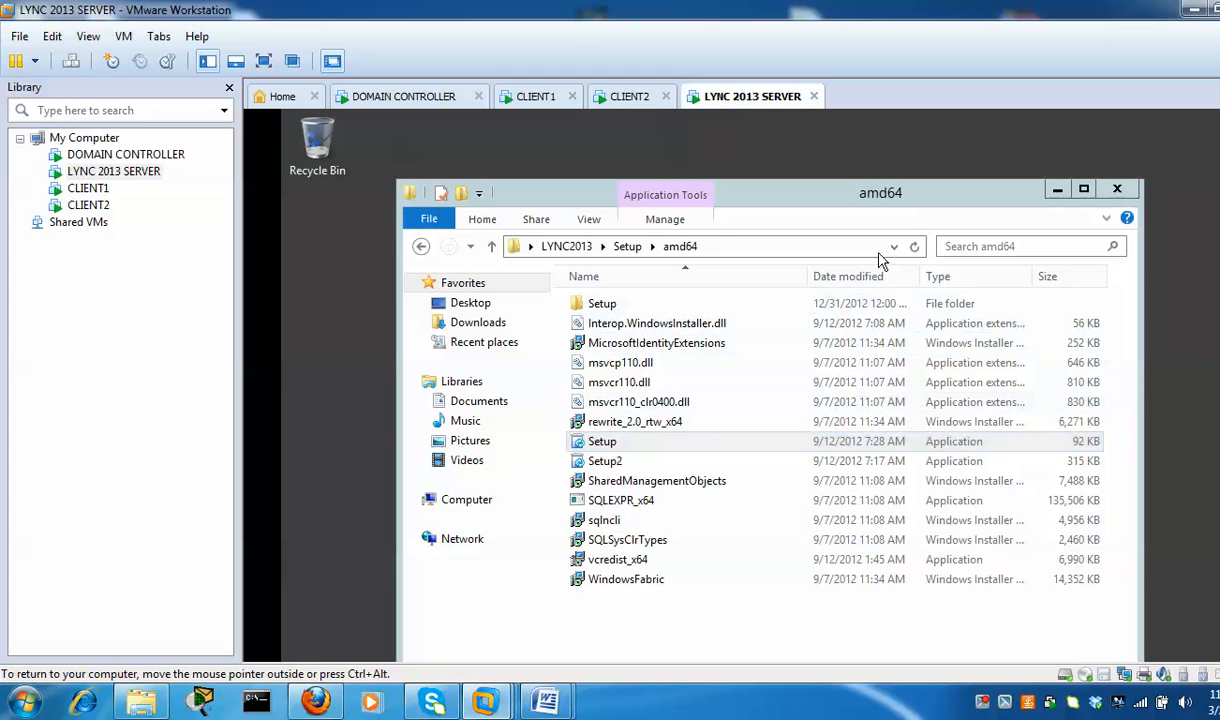
left_click(1057, 189)
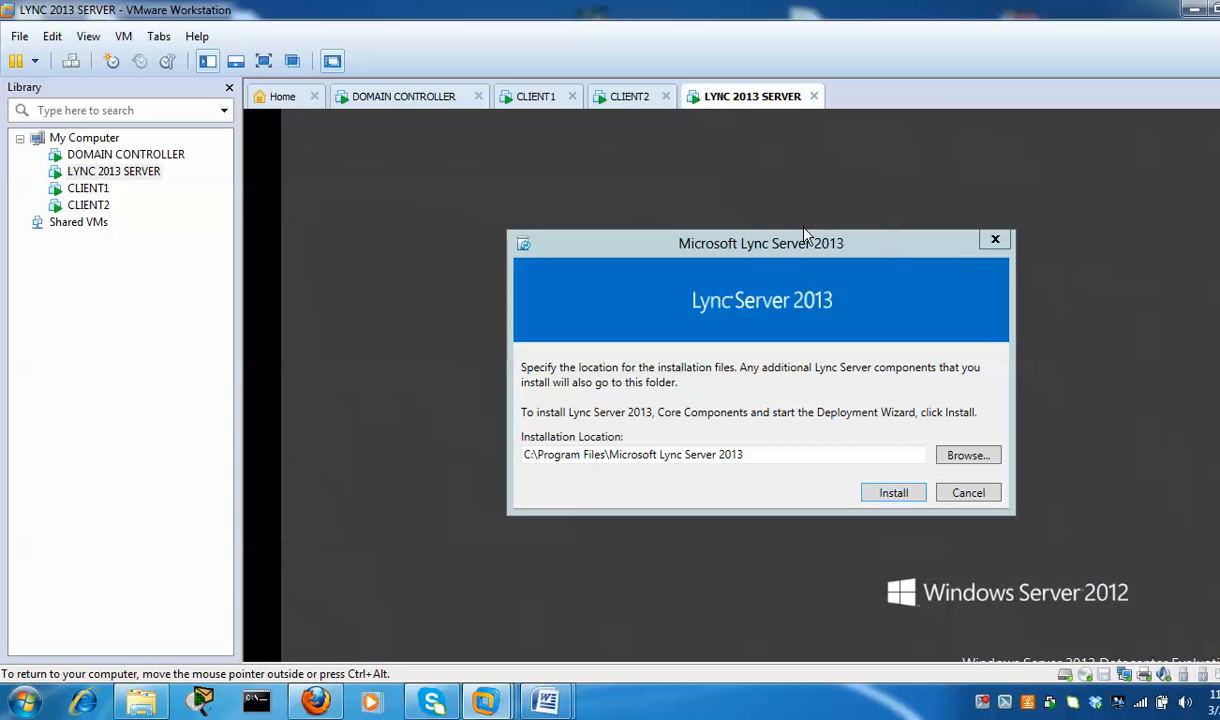
Install Lync core components to the default location after accepting the license agreement
left_click(893, 493)
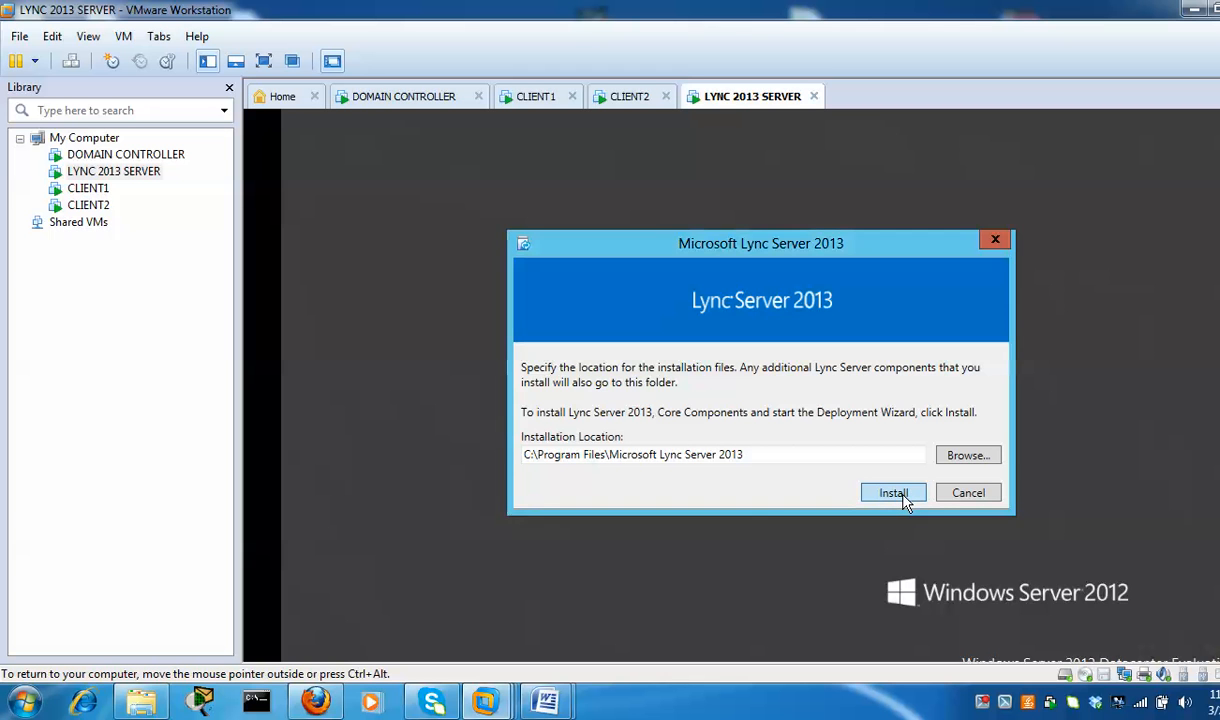
left_click(895, 493)
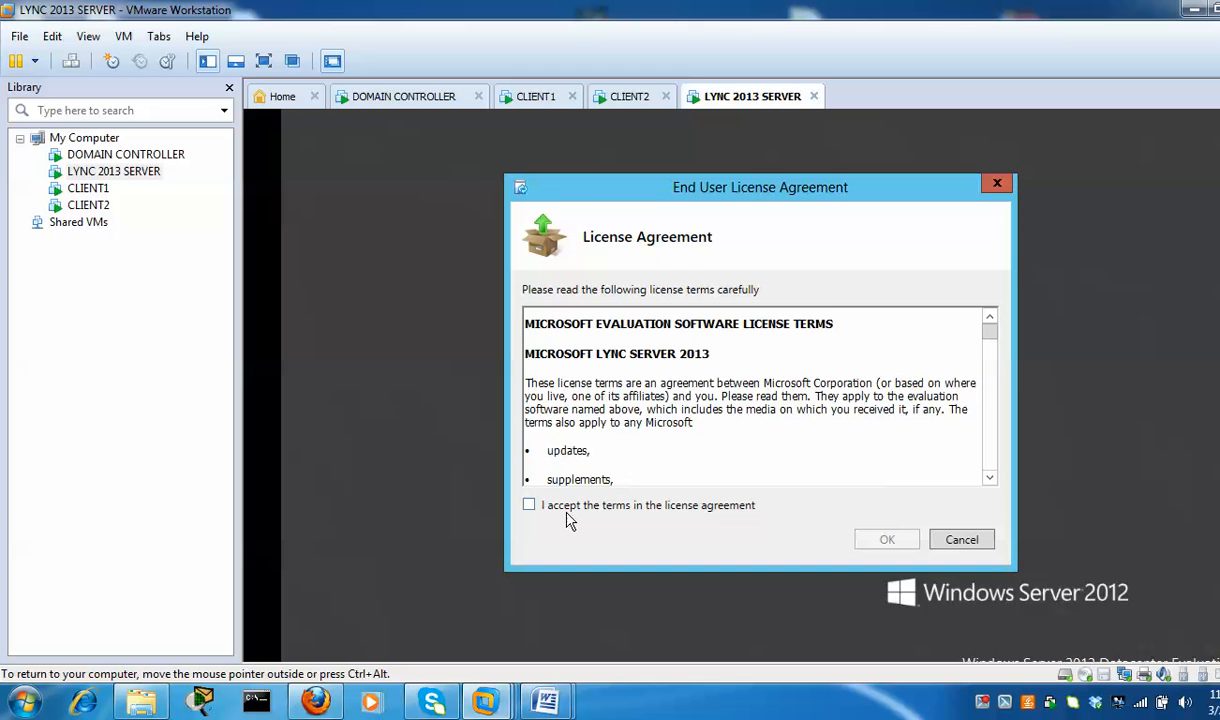
left_click(530, 506)
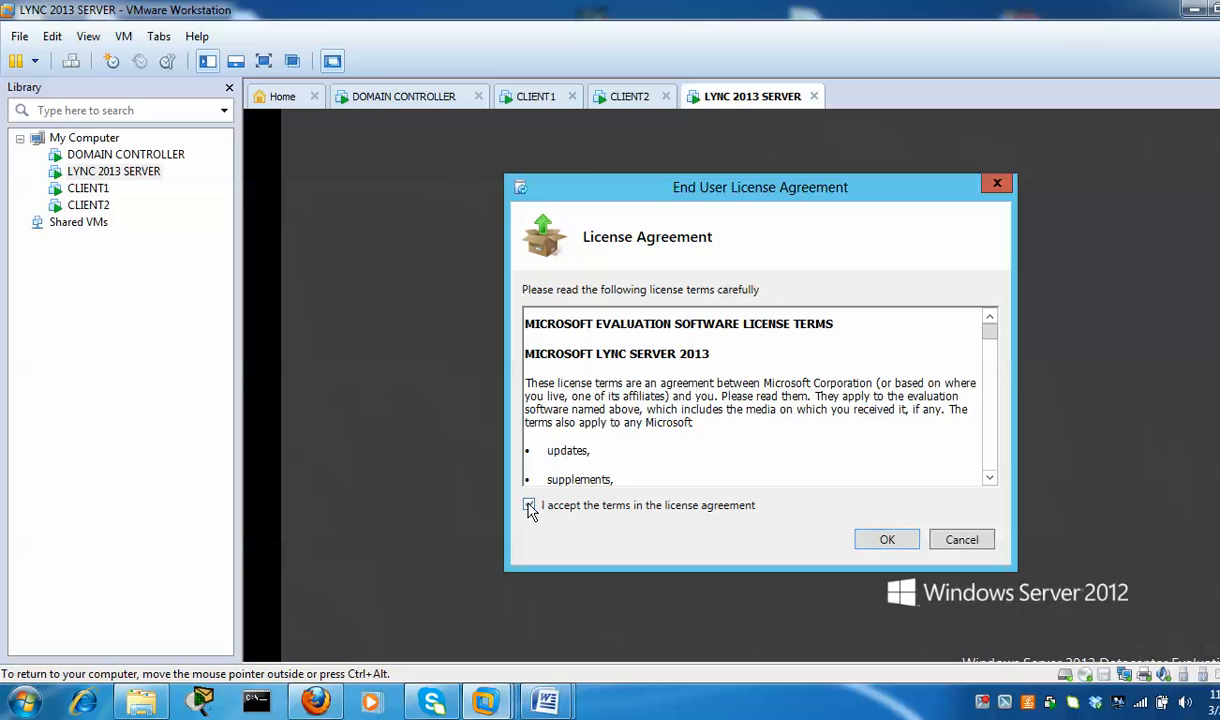
left_click(886, 541)
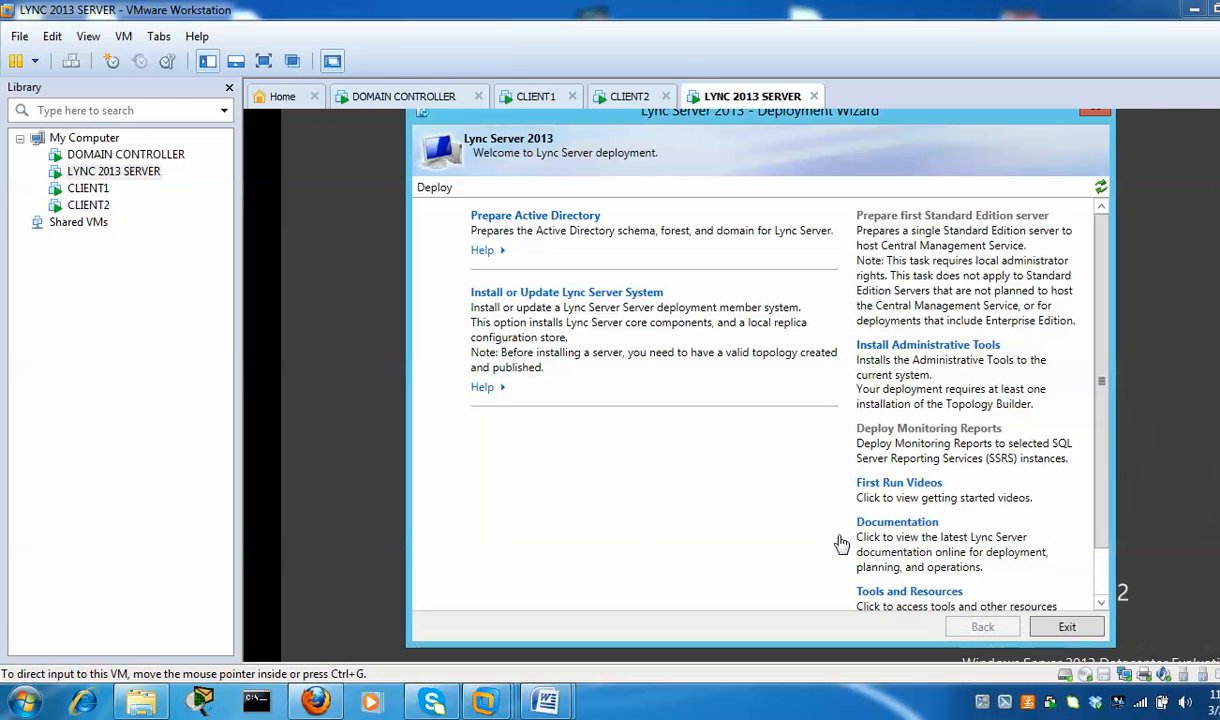
Open Prepare Active Directory in the Lync Deployment Wizard
left_click(598, 220)
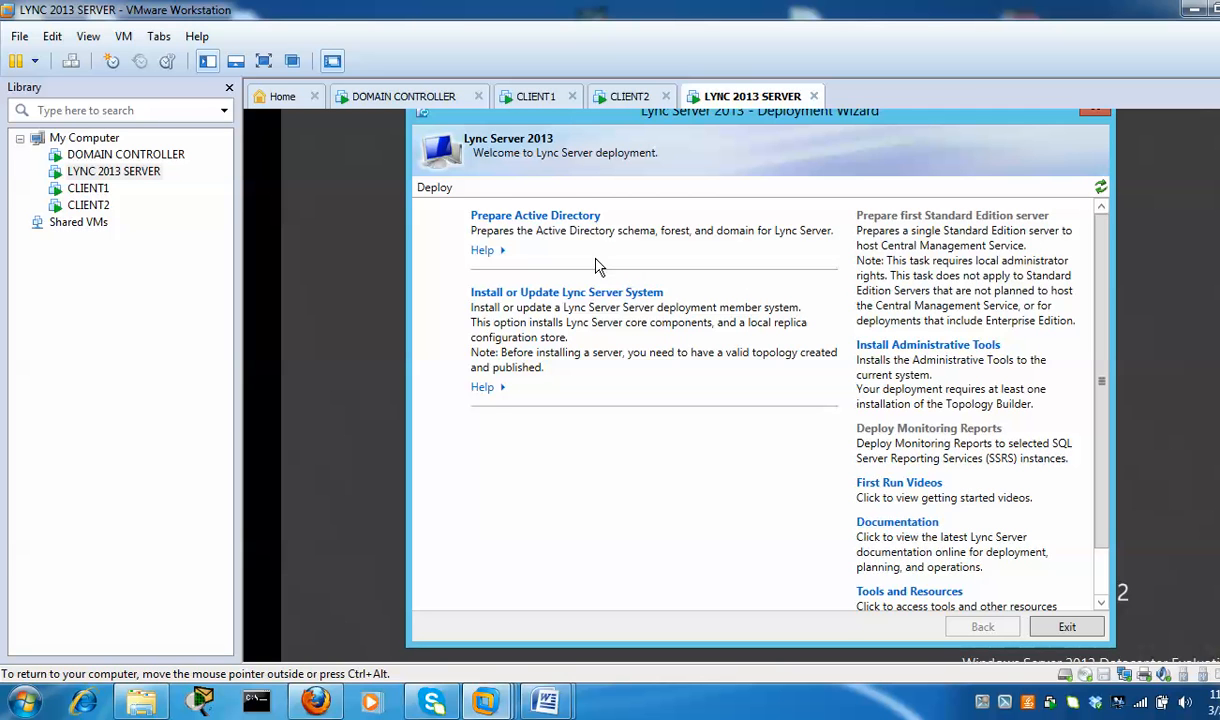
left_click(552, 213)
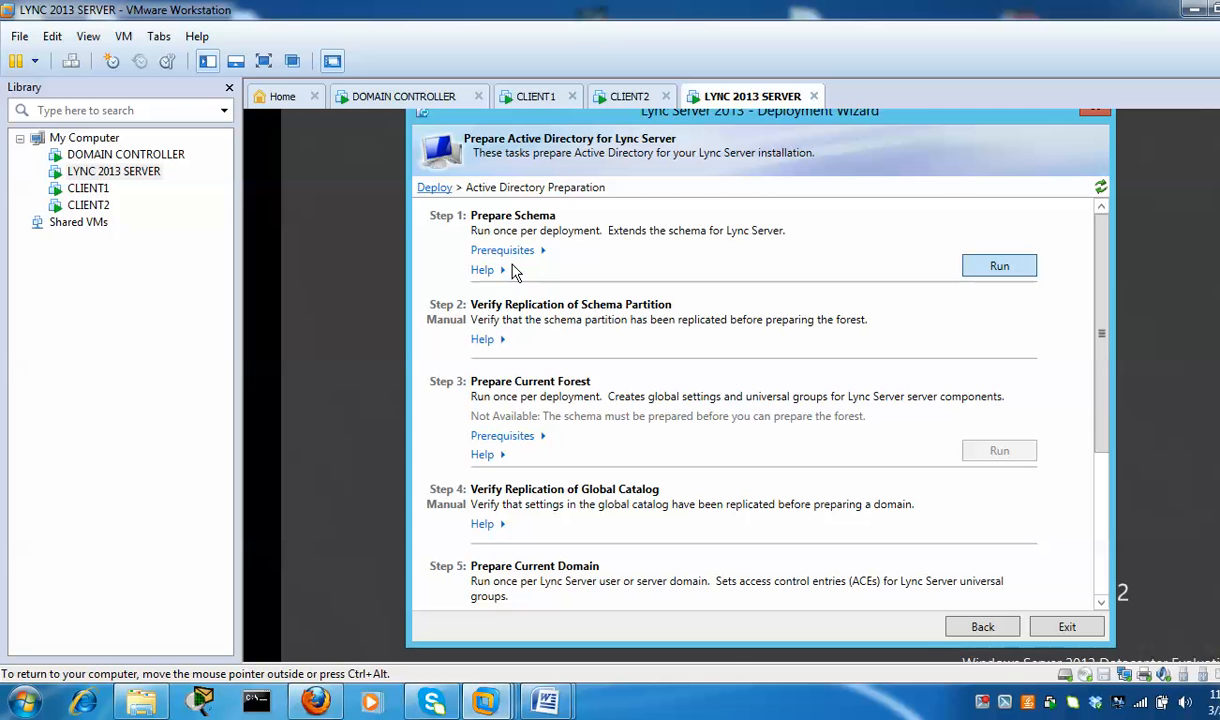
Run Step 1: Prepare Schema
key("Return")
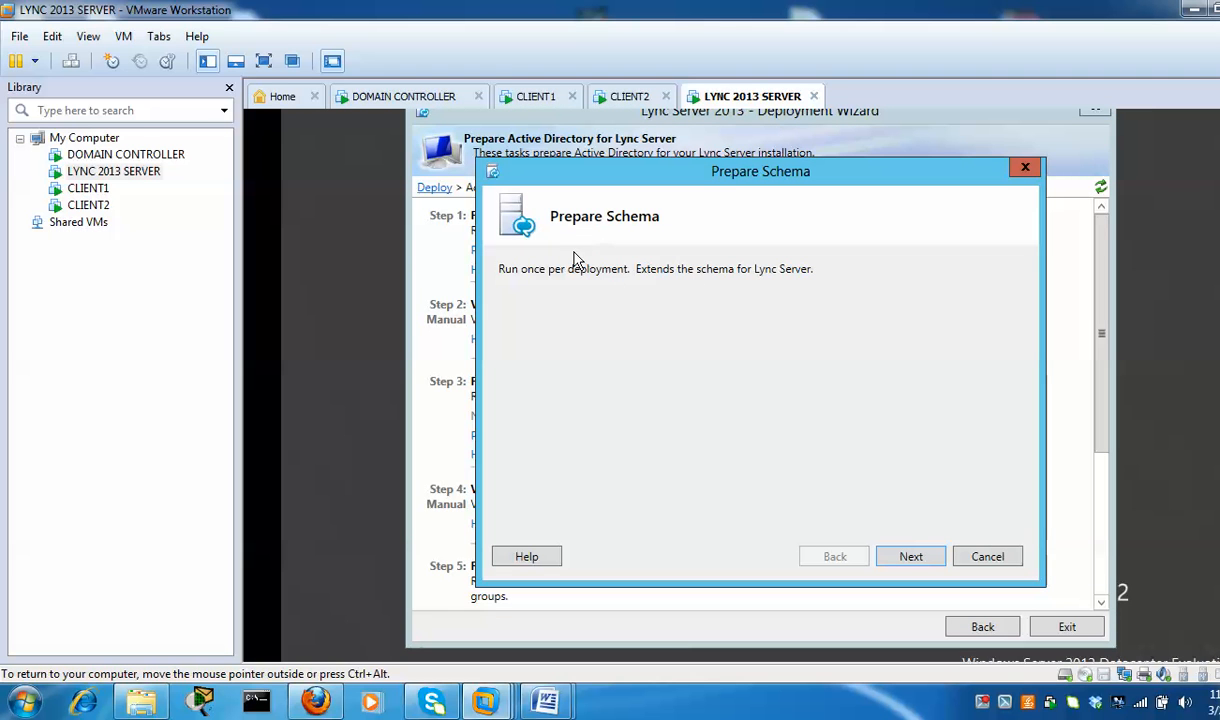
Run the Prepare Schema task to completion and finish it
left_click(911, 557)
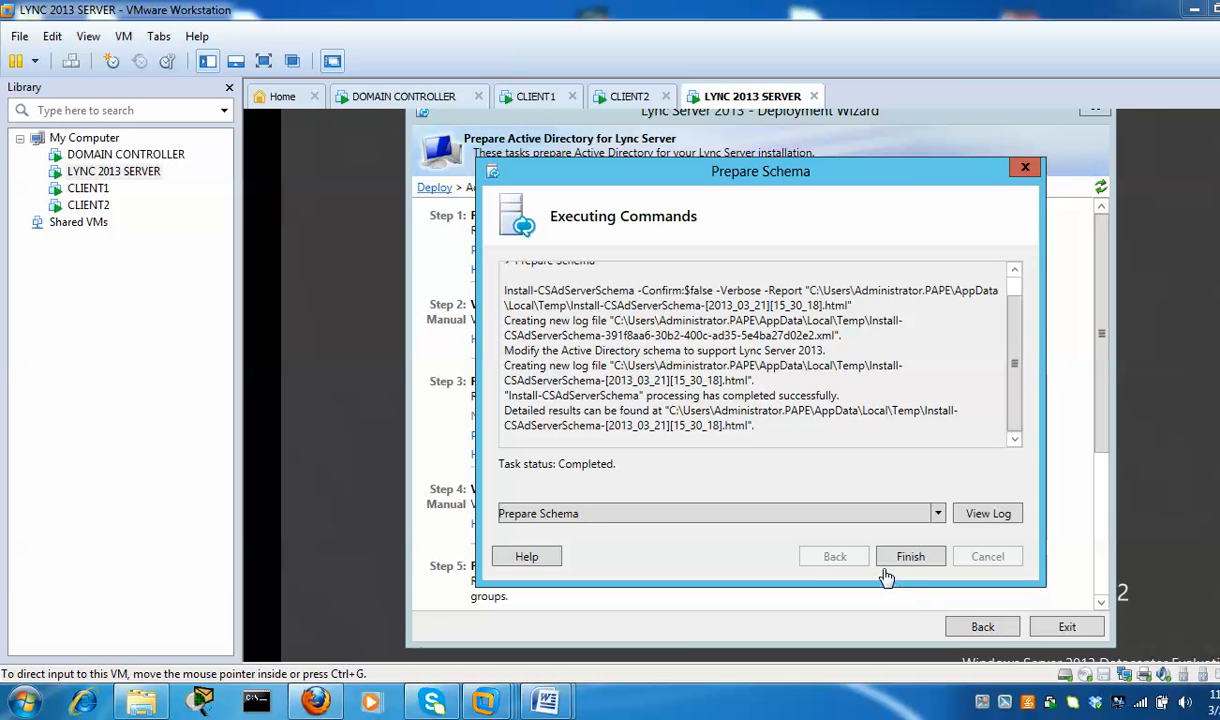
left_click(933, 566)
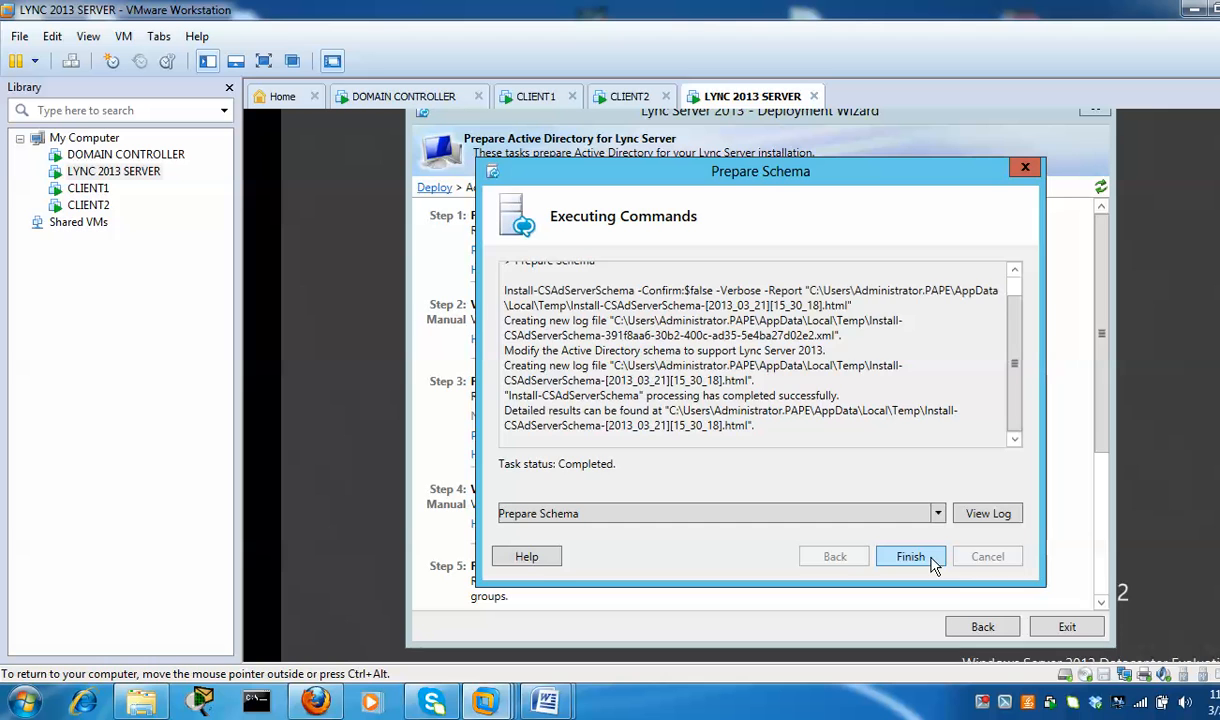
left_click(910, 557)
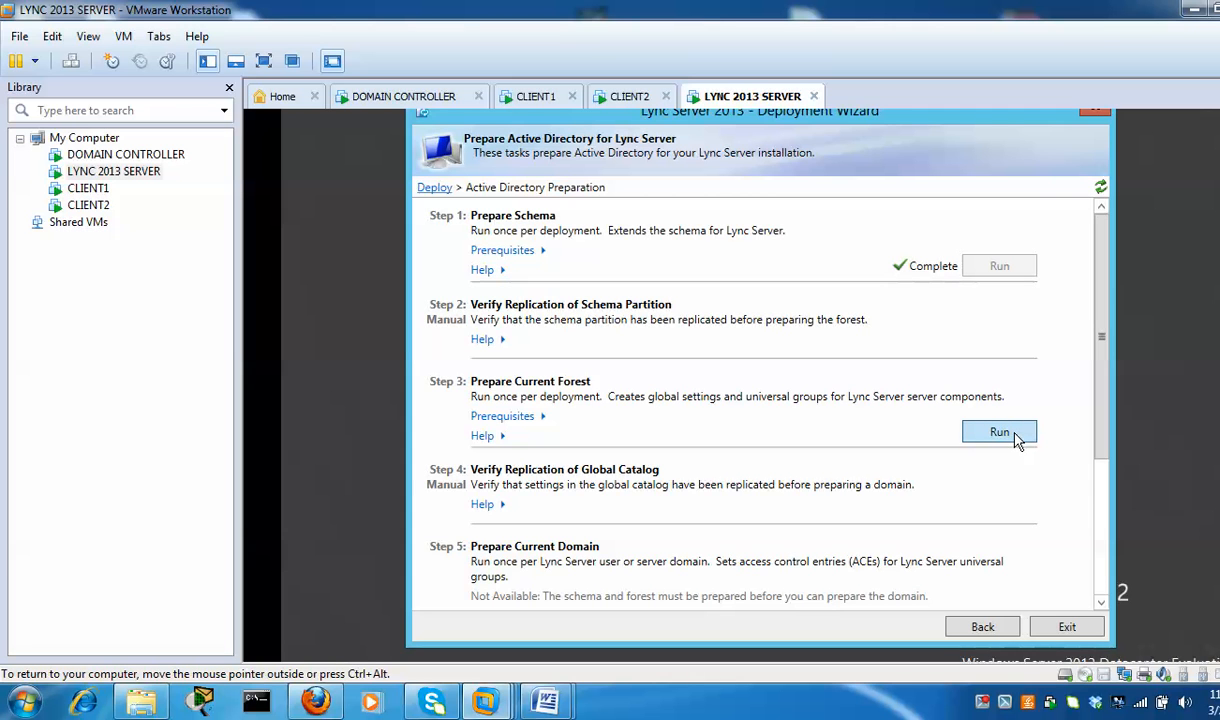
Run Prepare Current Forest with universal groups kept in the local domain, then finish
left_click(1000, 432)
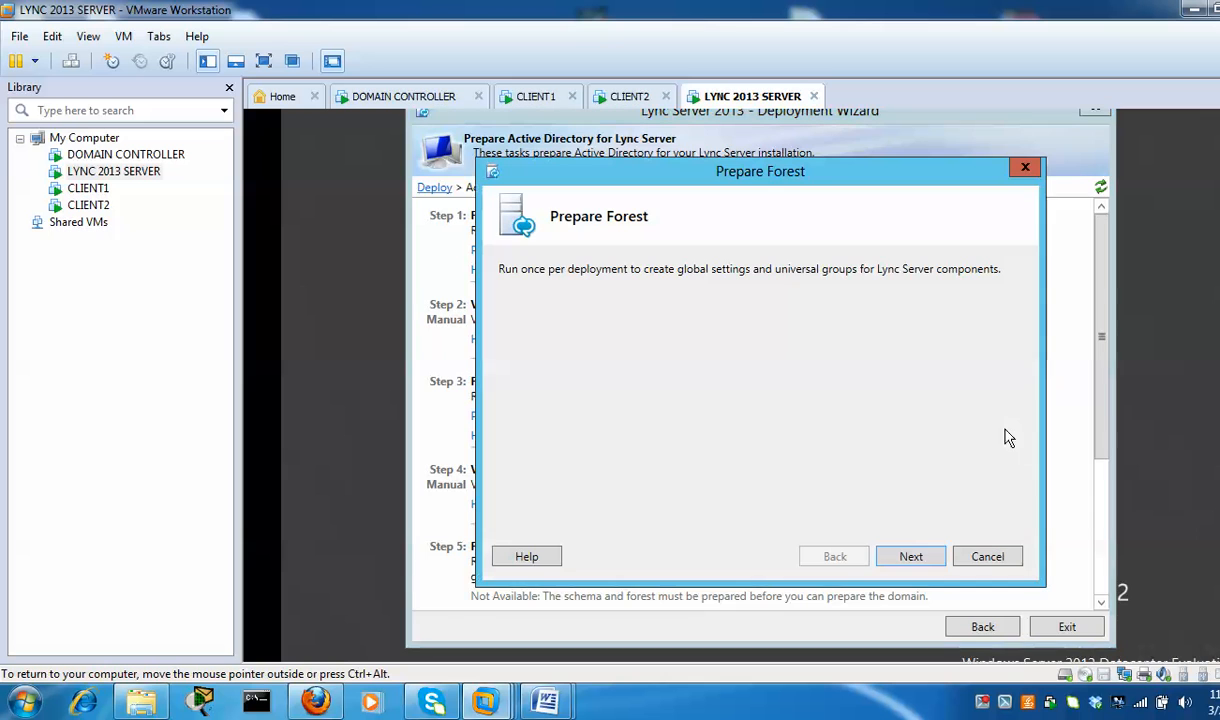
left_click(911, 557)
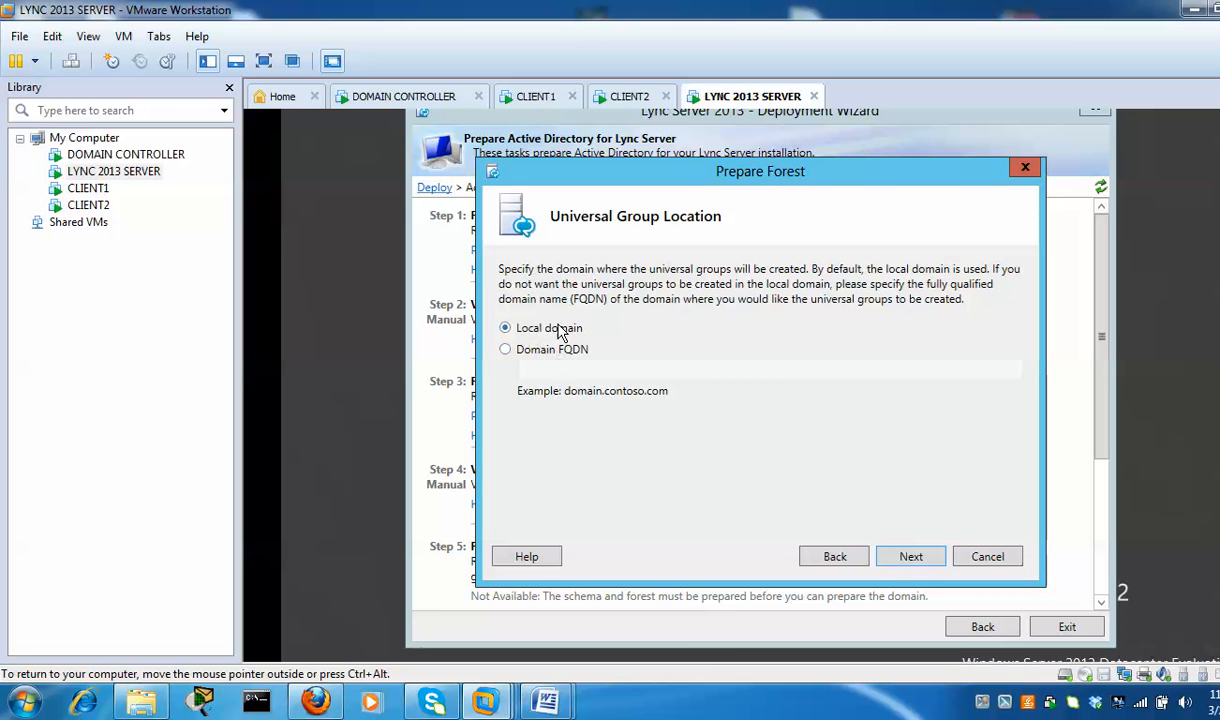
left_click(922, 557)
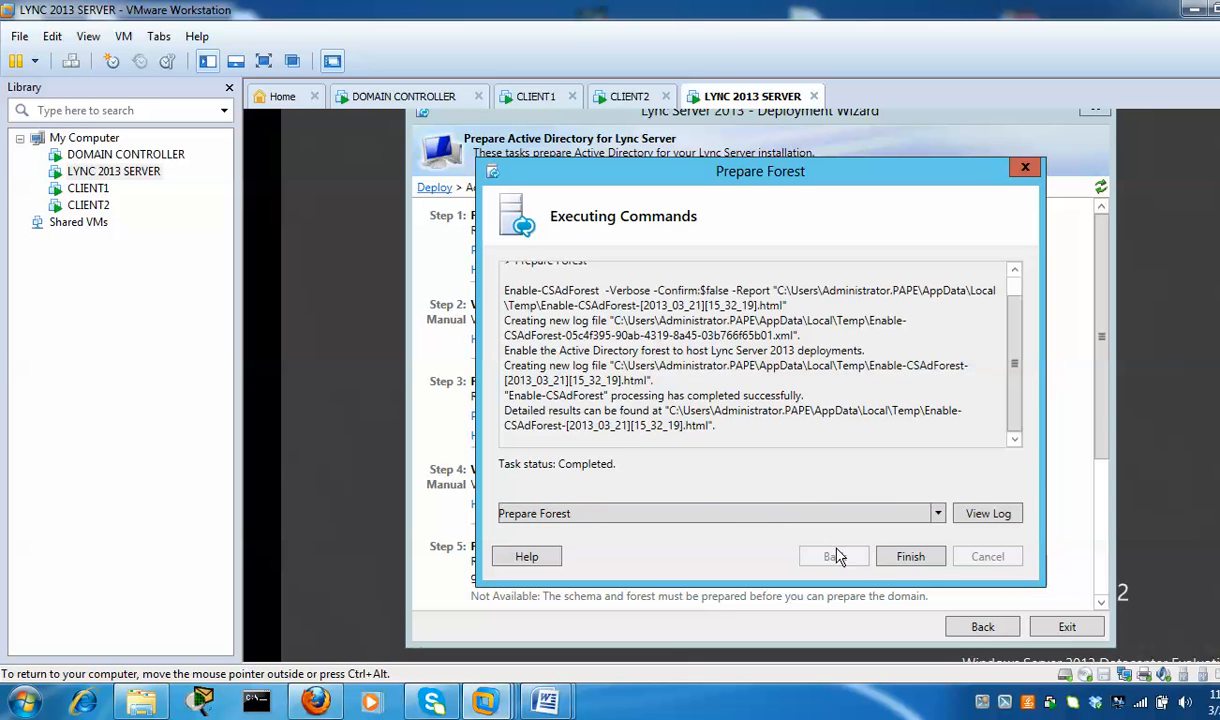
left_click(912, 558)
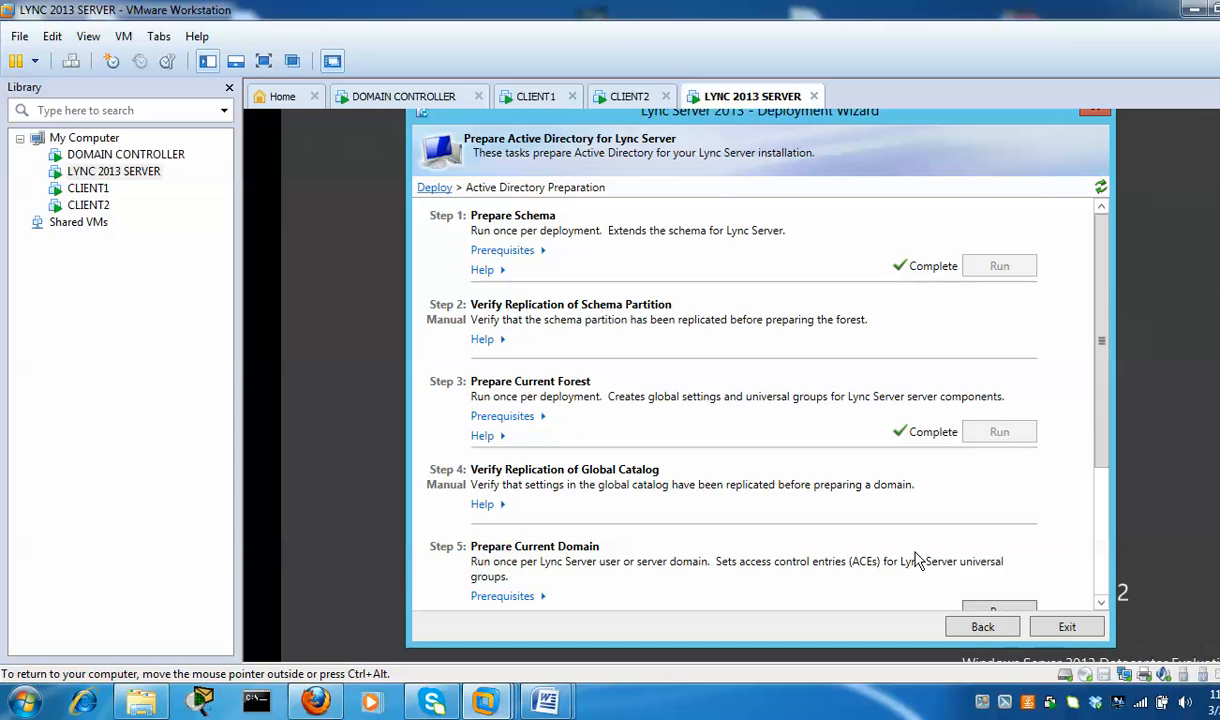
left_click_drag(1103, 403, 1112, 480)
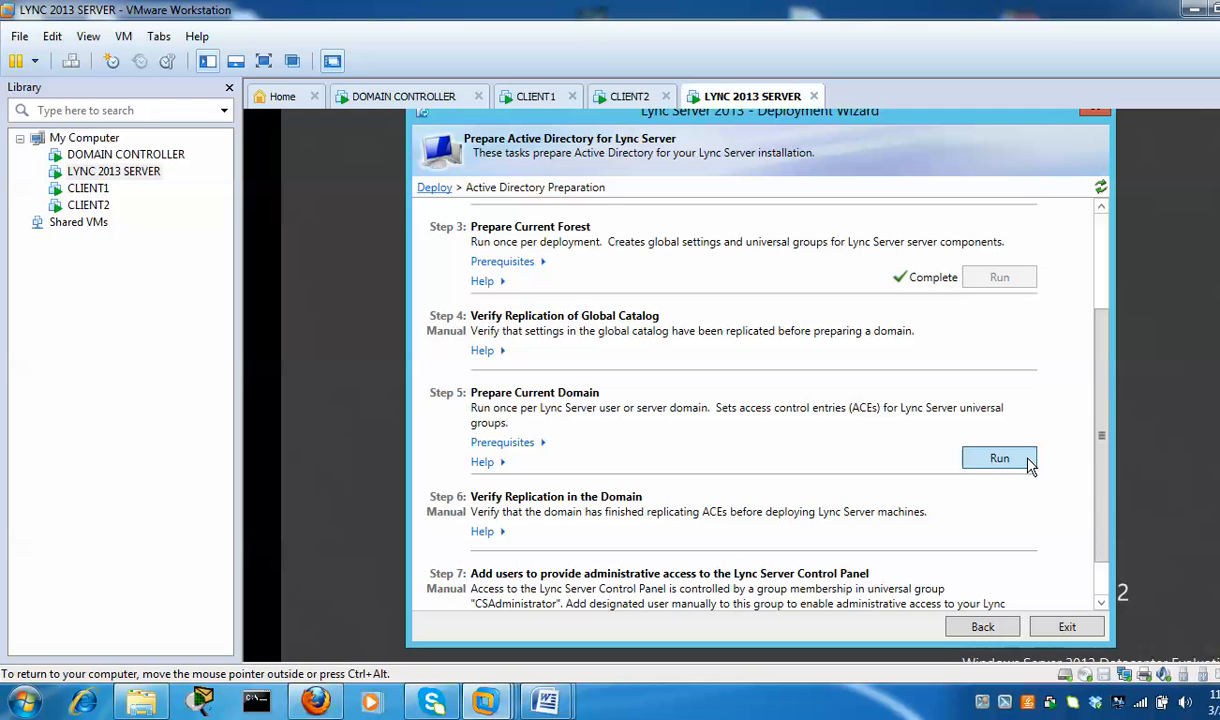
Run Step 5 Prepare Current Domain, finish it, and go back to the Deploy page
left_click(1028, 461)
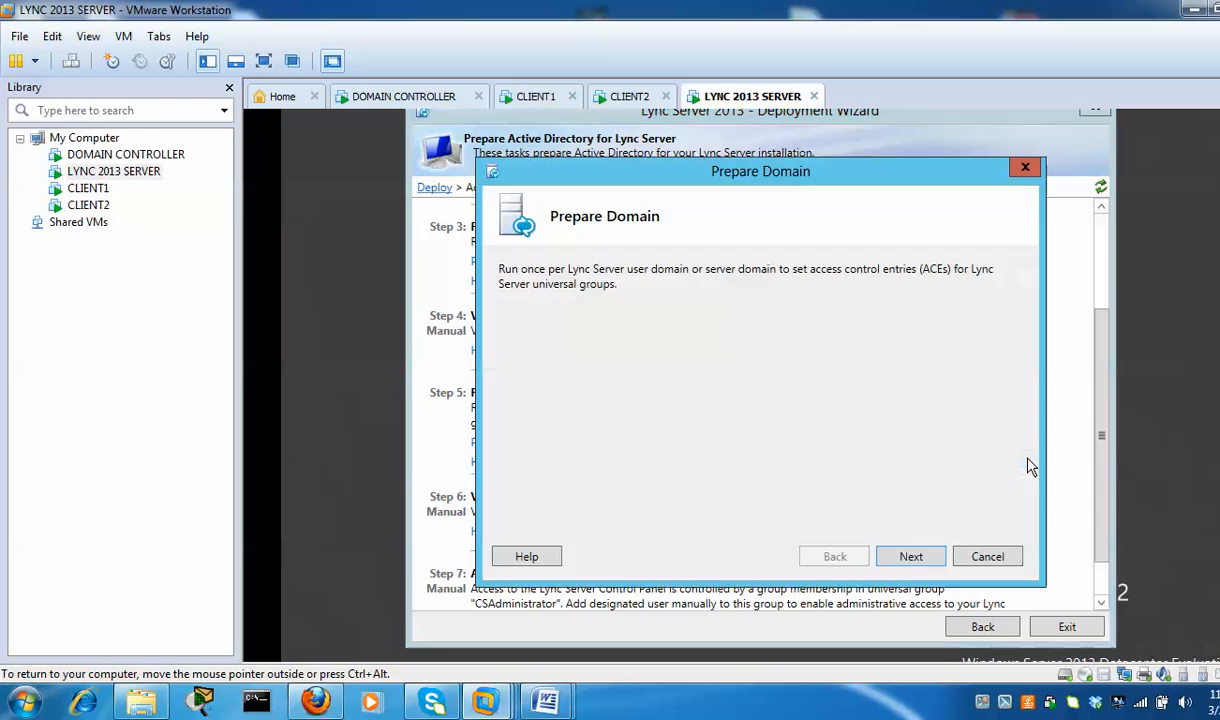
left_click(918, 558)
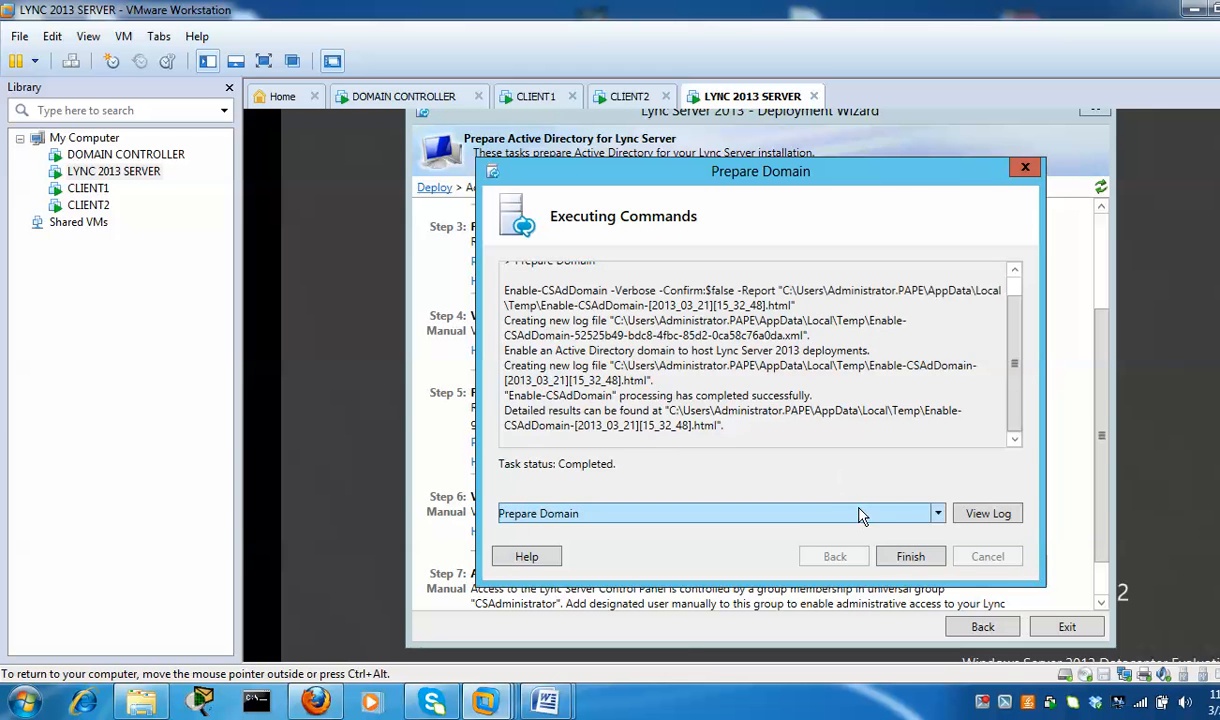
left_click(911, 560)
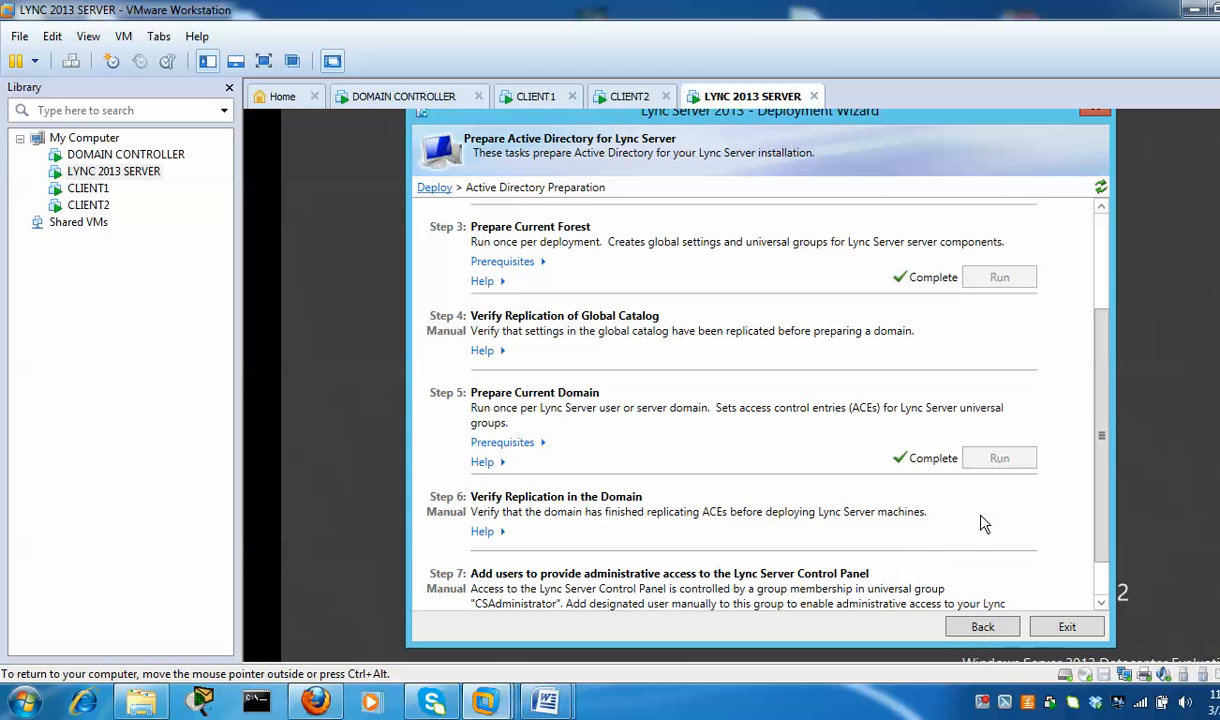
scroll(1101, 460, "down", 1)
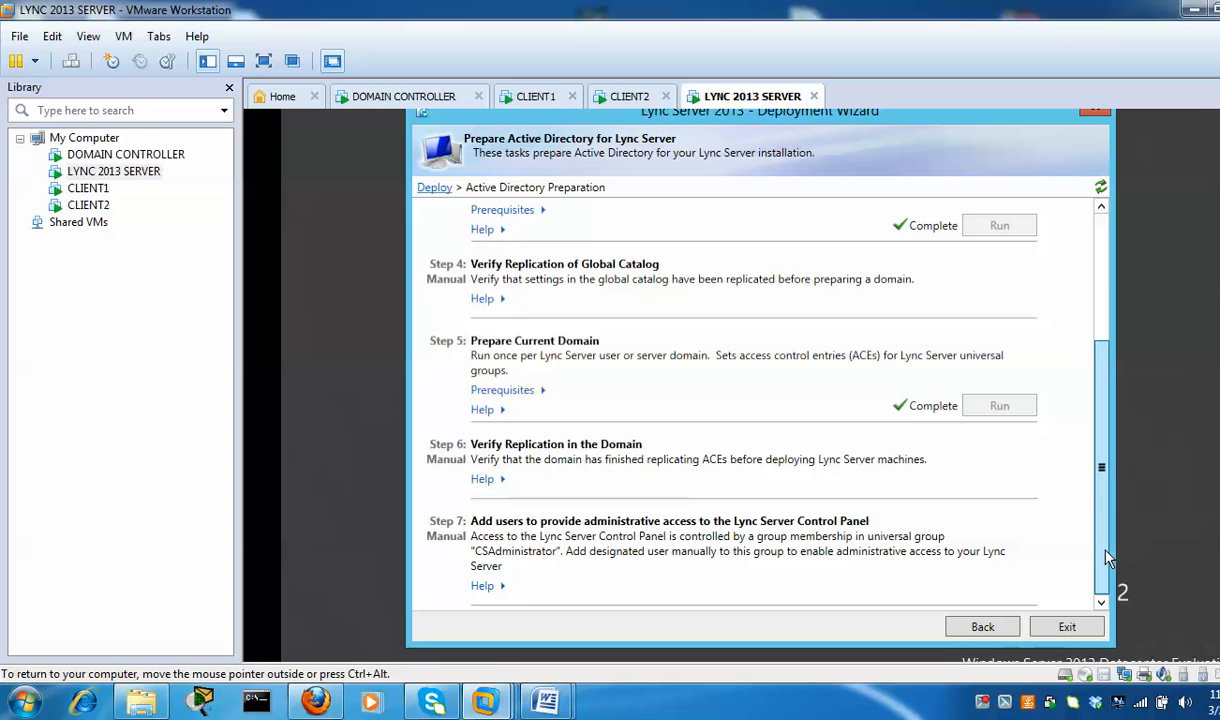
left_click(981, 627)
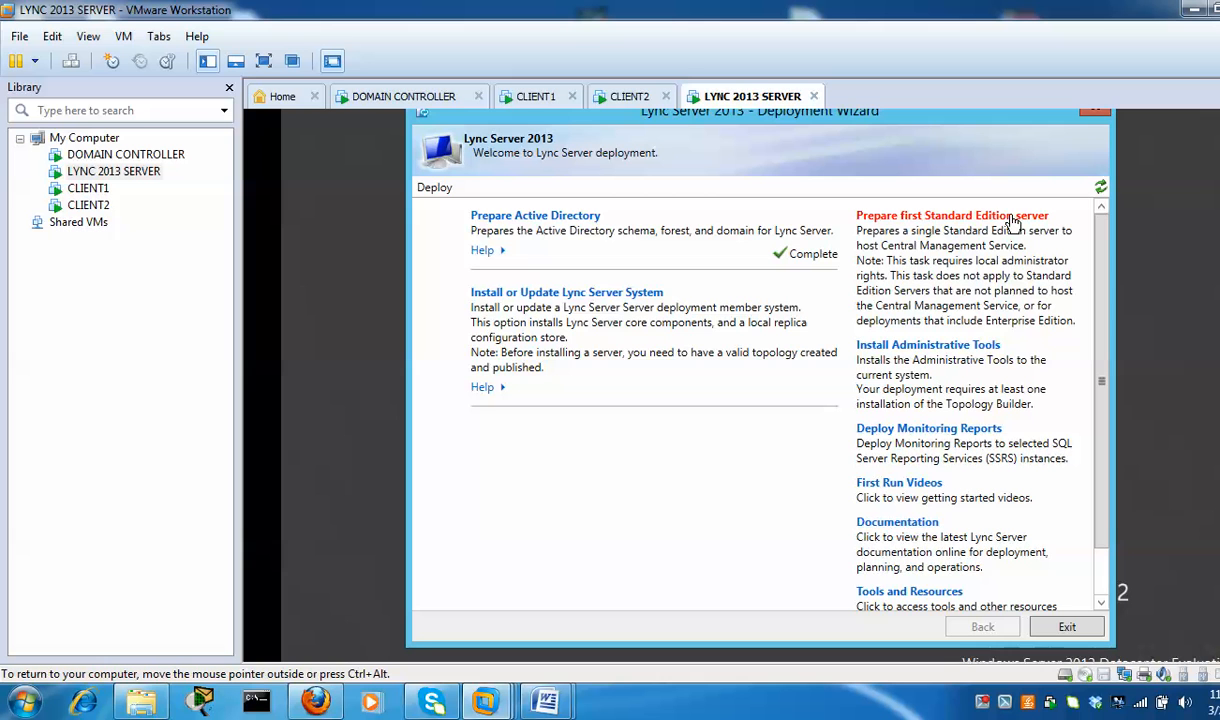
Prepare the first Standard Edition server, including SQL firewall exceptions, then install the Lync Administrative Tools
left_click(876, 214)
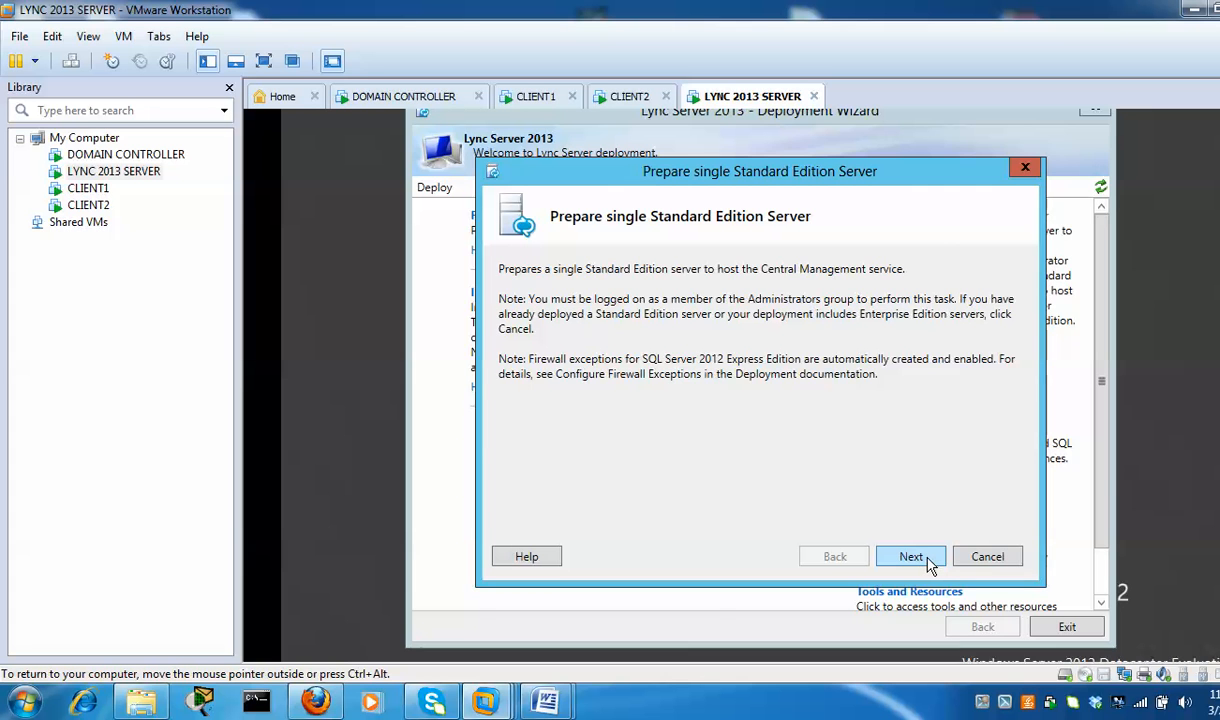
left_click(922, 561)
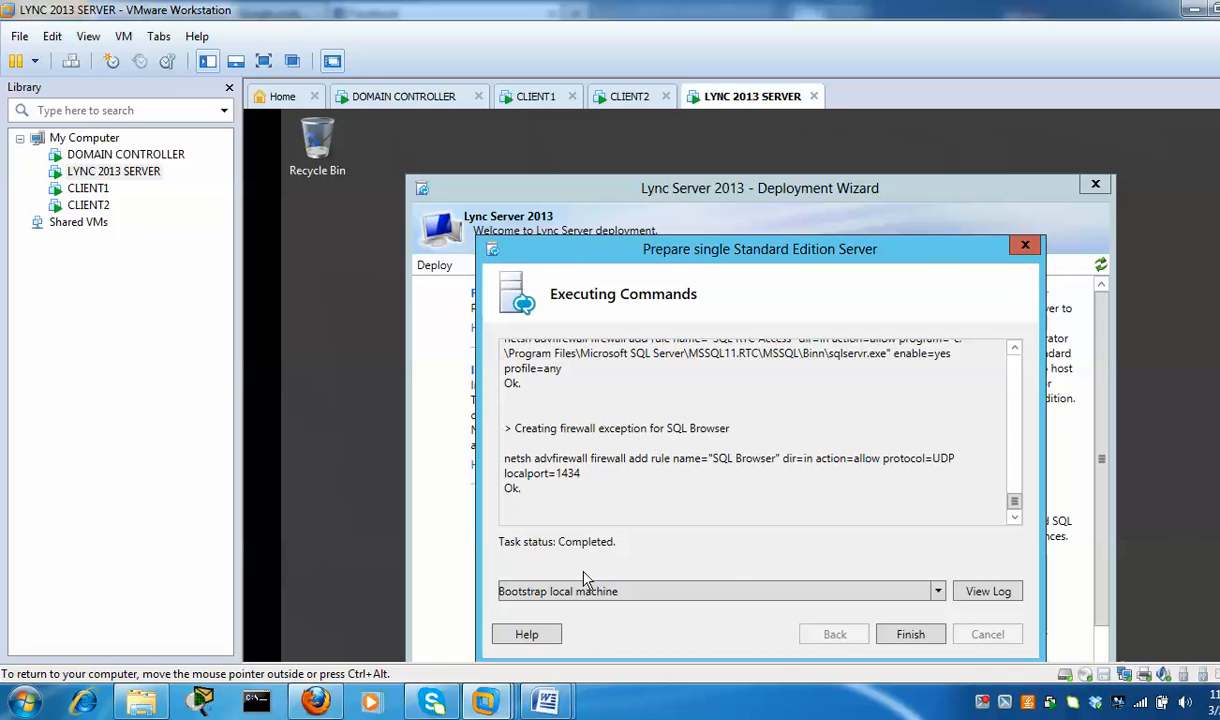
left_click(911, 636)
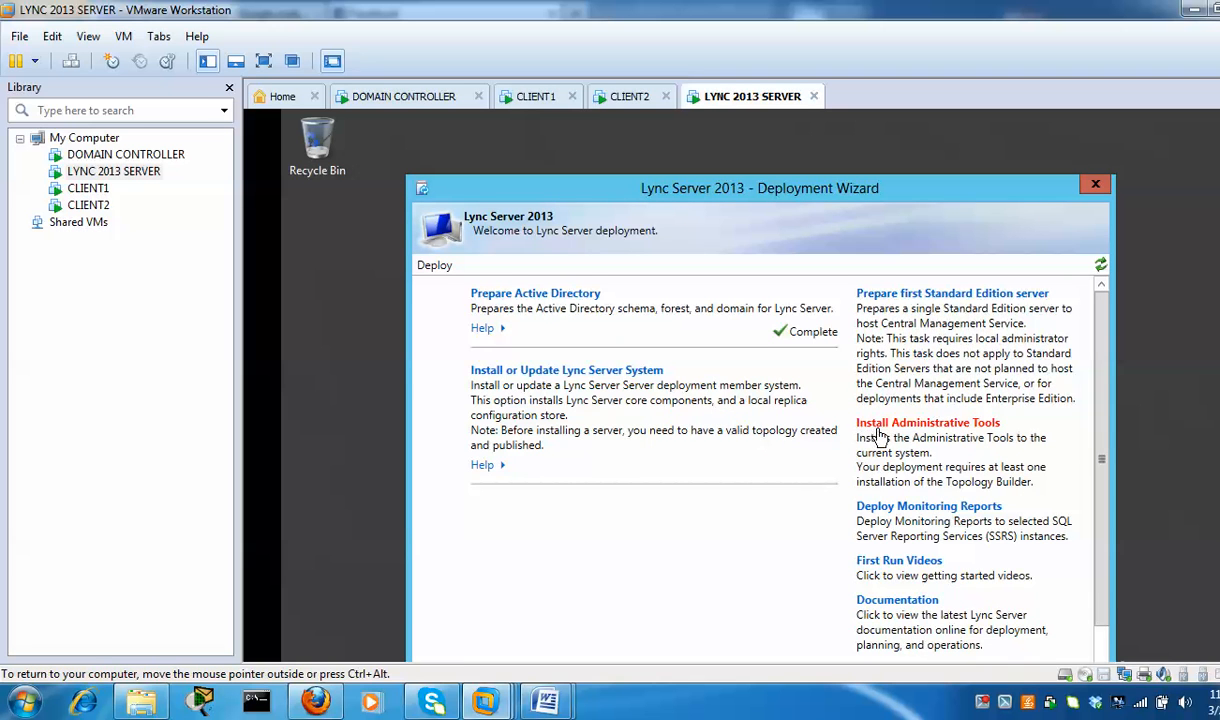
left_click(989, 424)
On the domain controller, open the Administrator account's properties in Active Directory Users and Computers
left_click(428, 104)
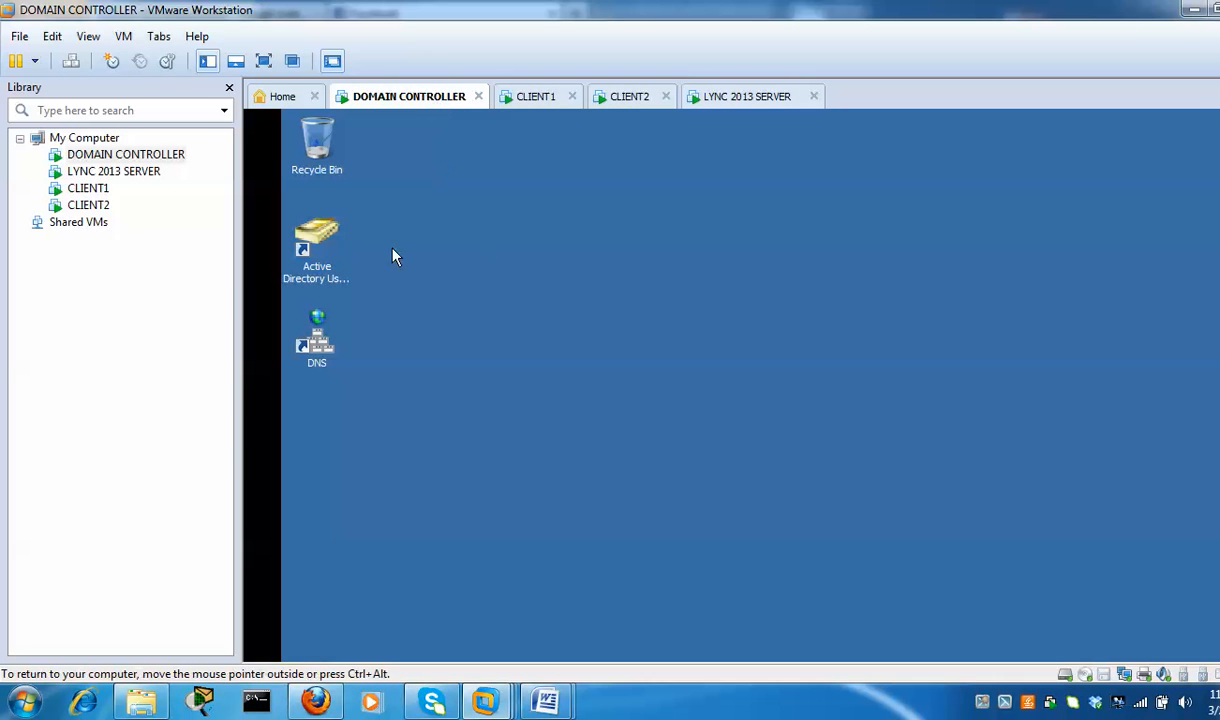
double_click(329, 234)
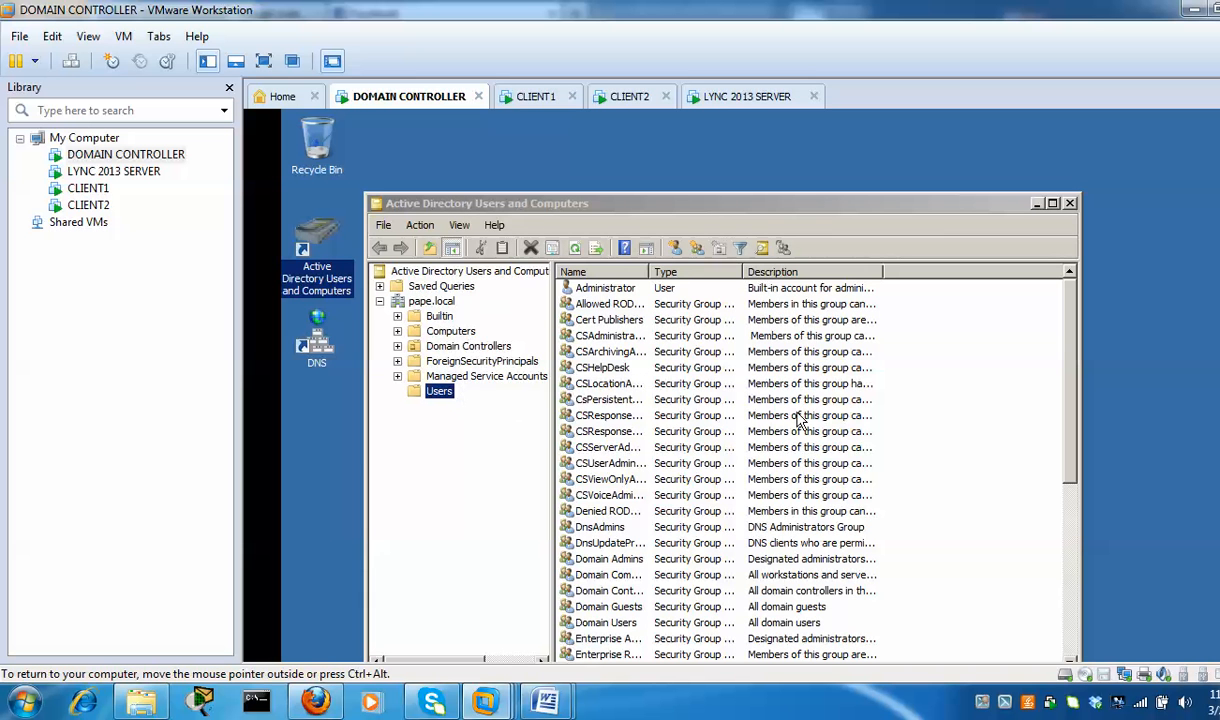
left_click_drag(988, 207, 991, 153)
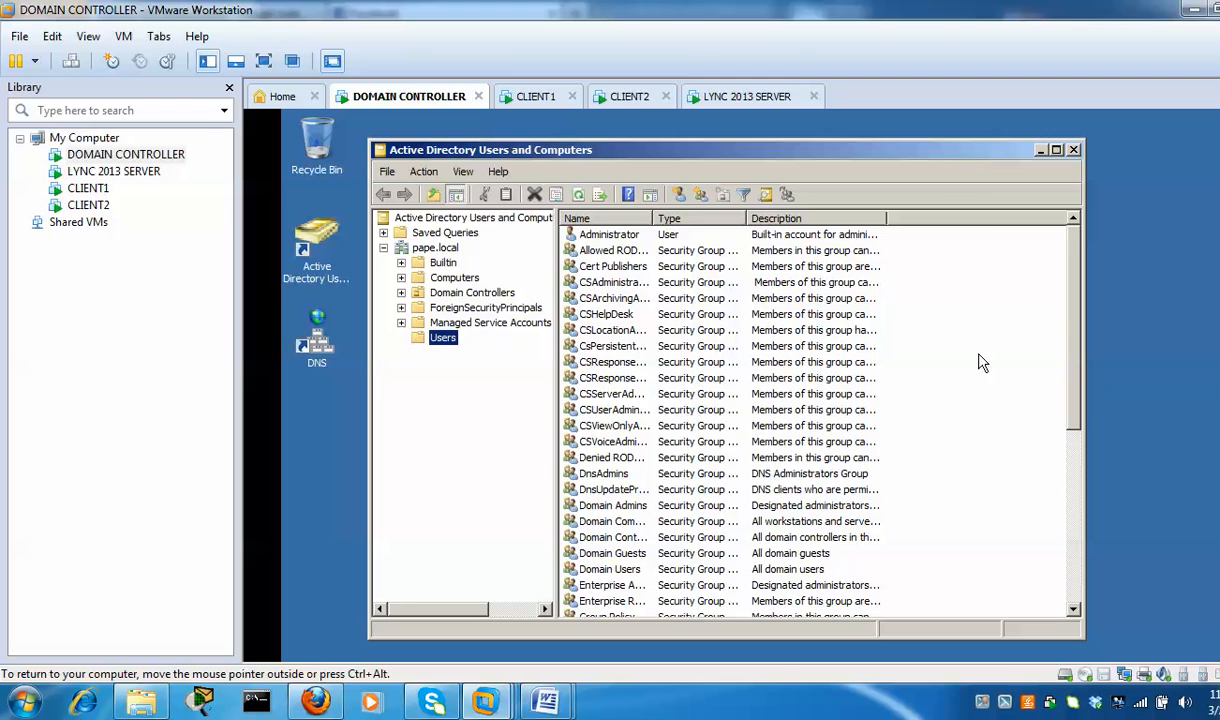
right_click(633, 238)
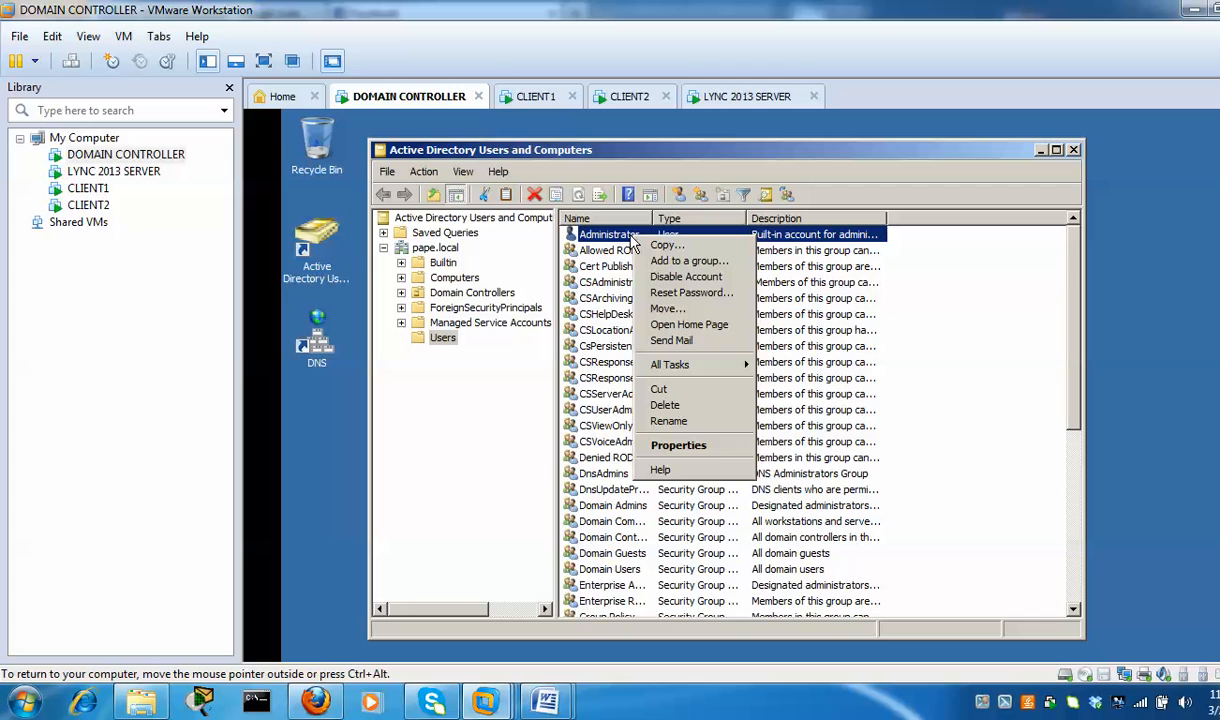
left_click(689, 446)
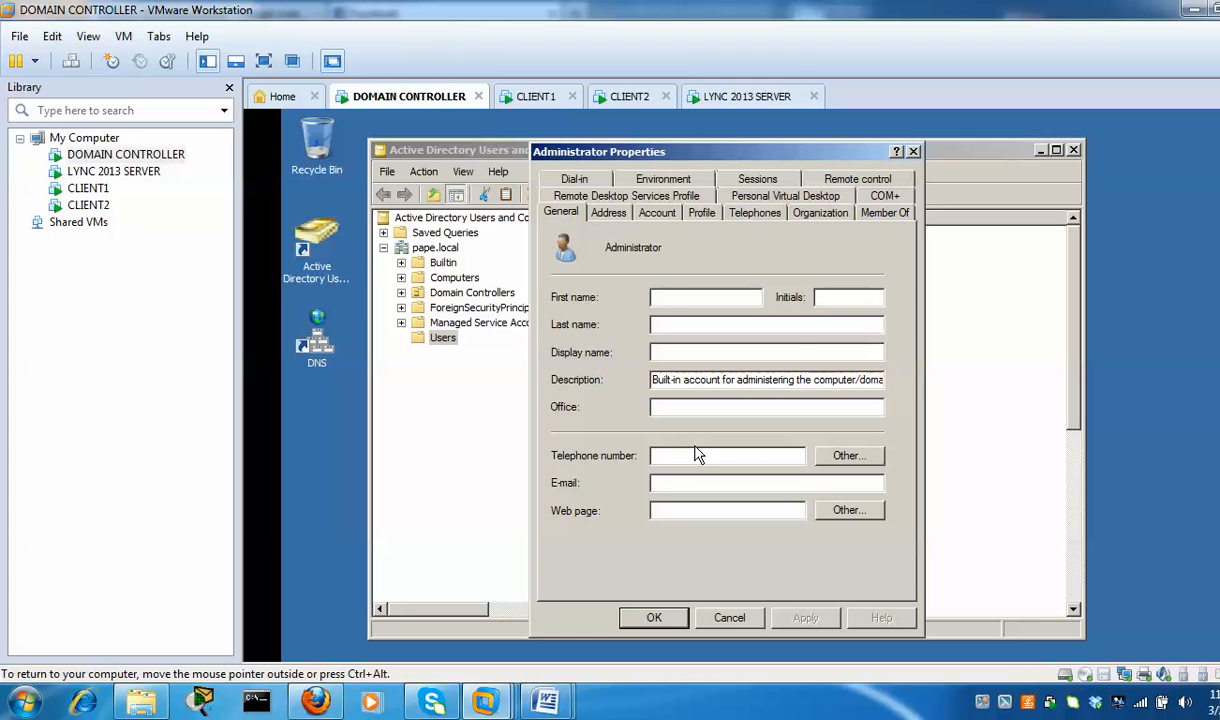
Add the Administrator account to the CSAdministrator group from its Member Of list
left_click(875, 215)
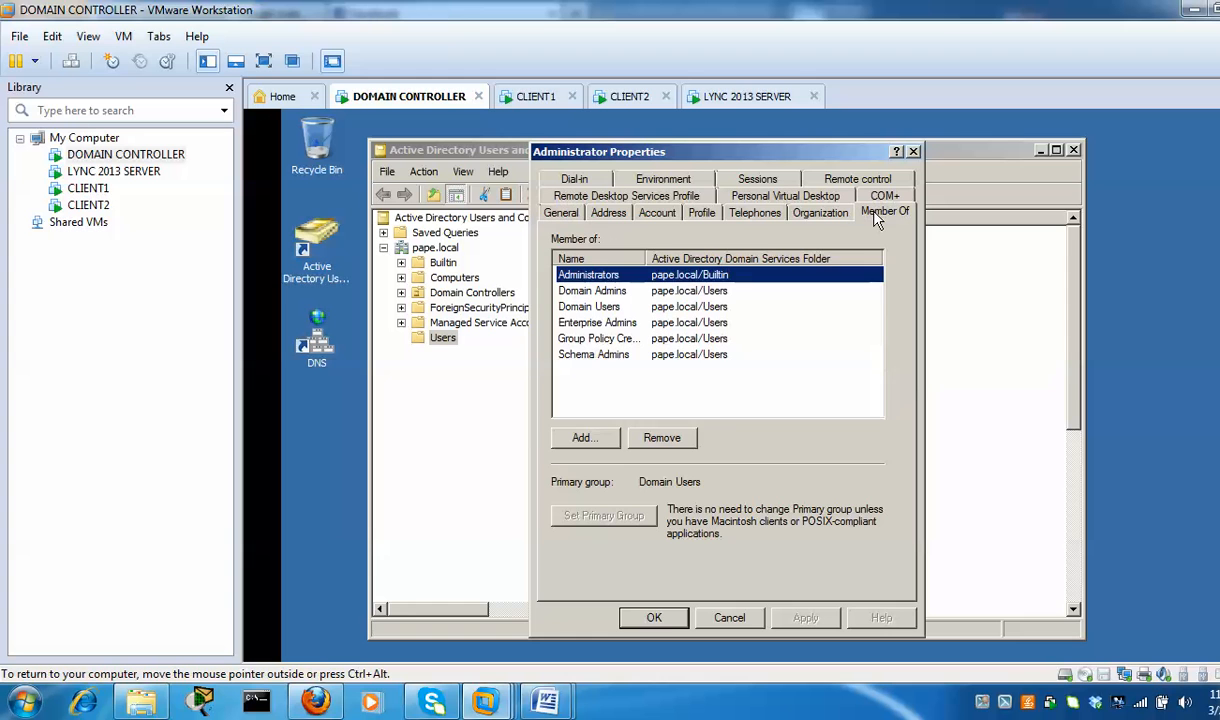
left_click(612, 445)
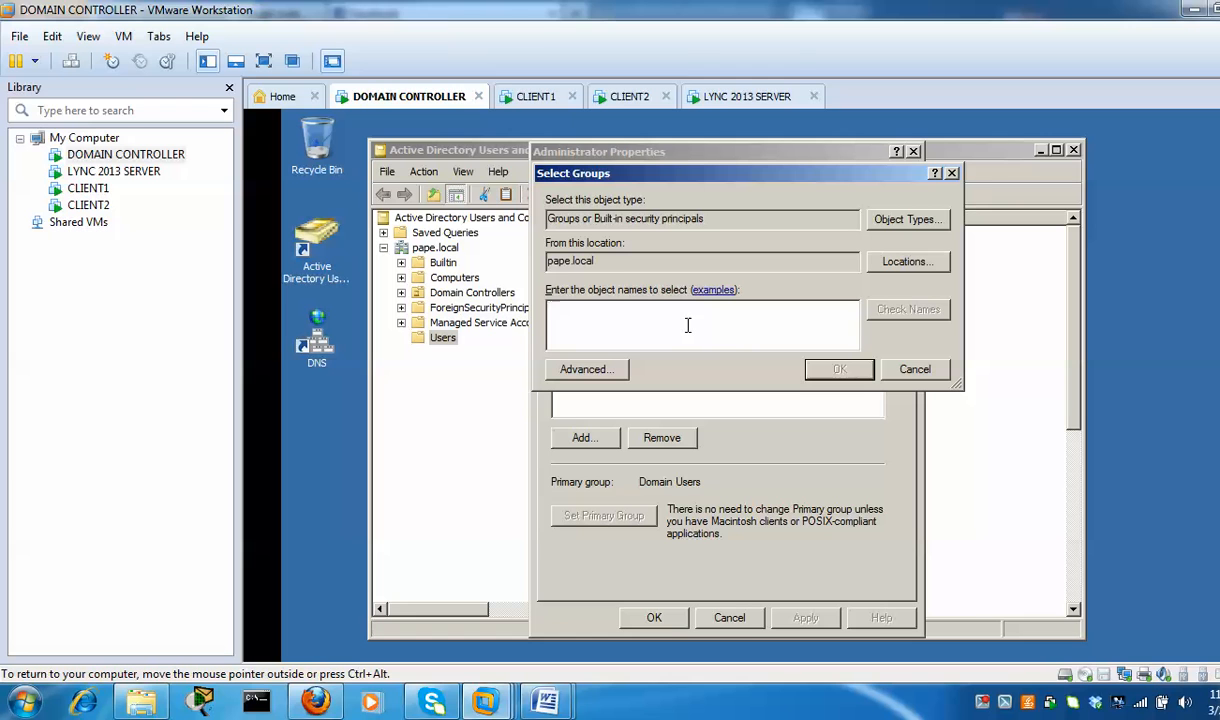
type("csadm")
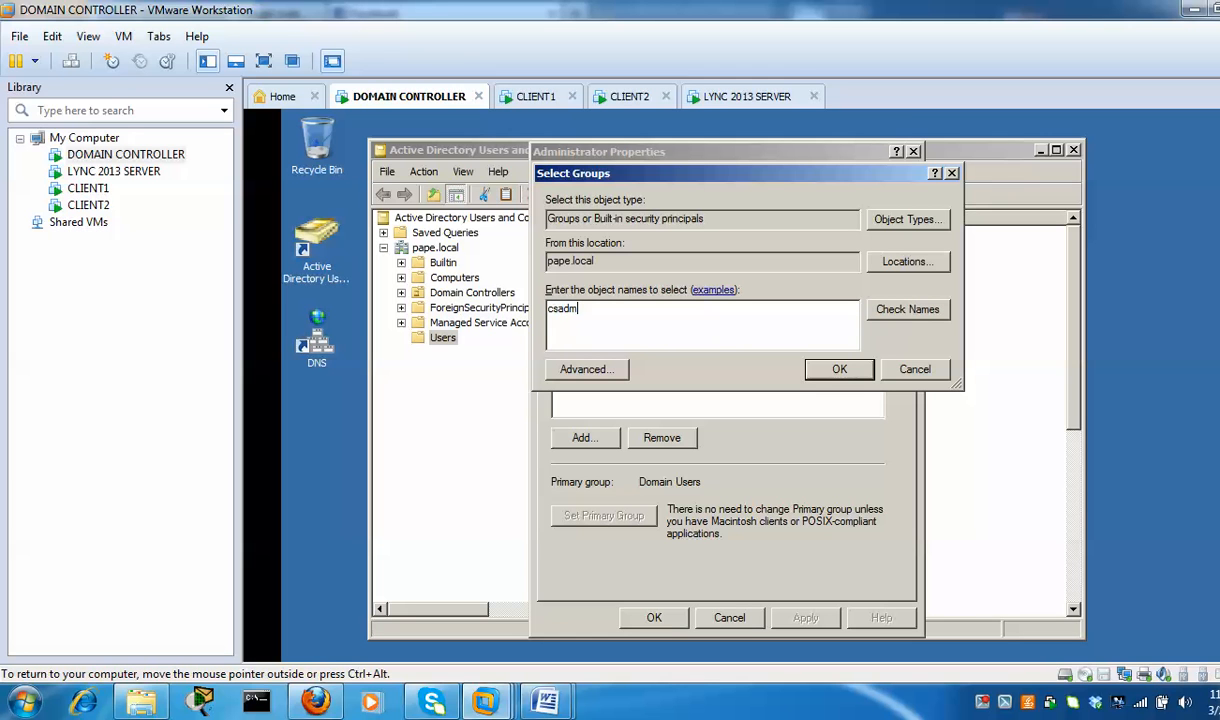
left_click(910, 312)
left_click(840, 370)
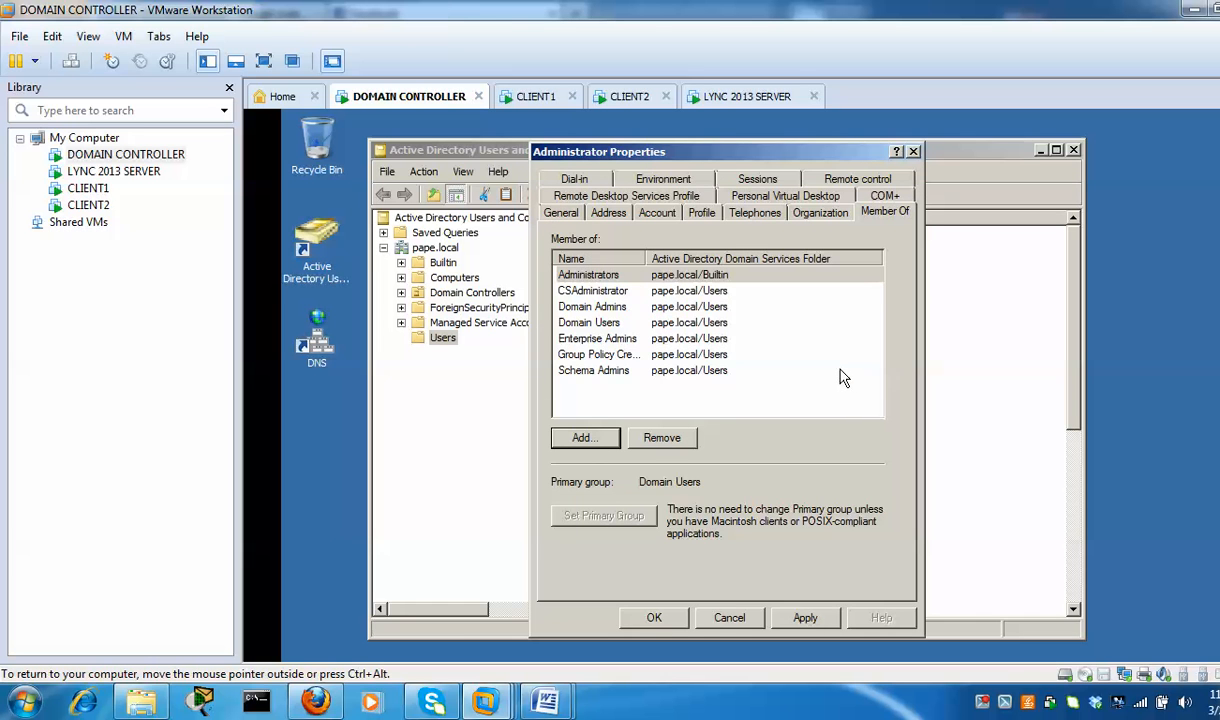
Add Administrator to the RTCUniversalServerAdmins group too, then apply and close the properties
left_click(589, 437)
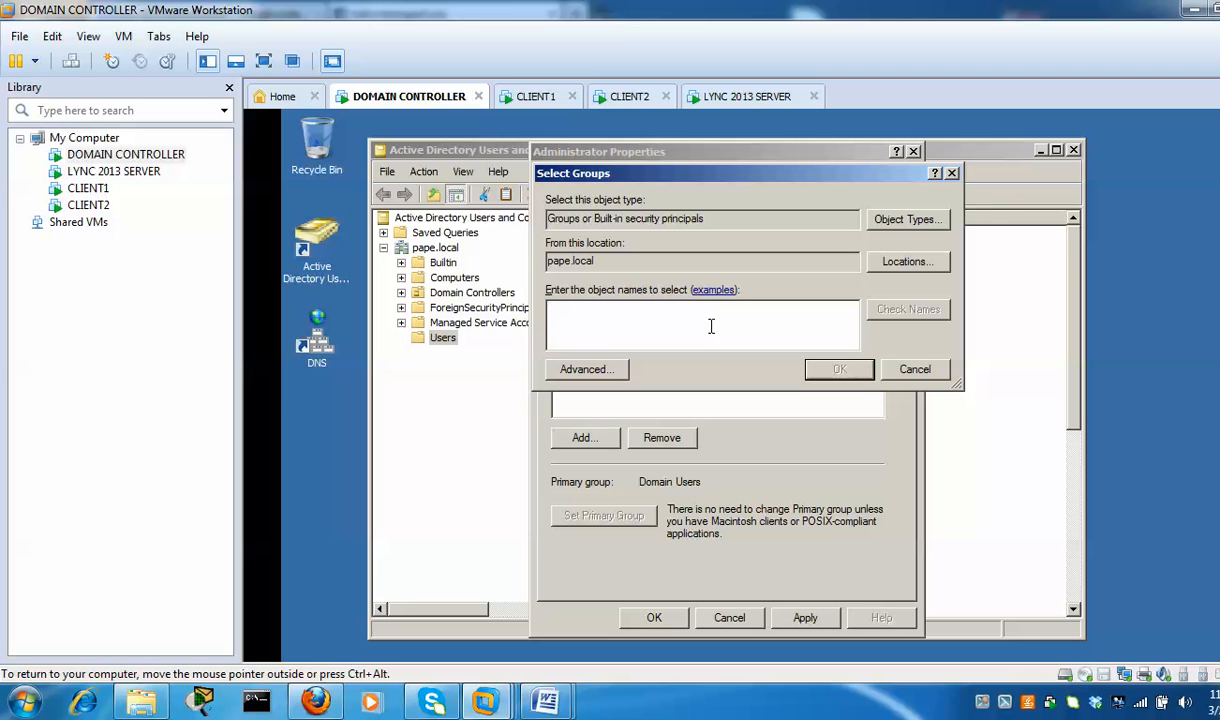
type("rtcu")
left_click(895, 312)
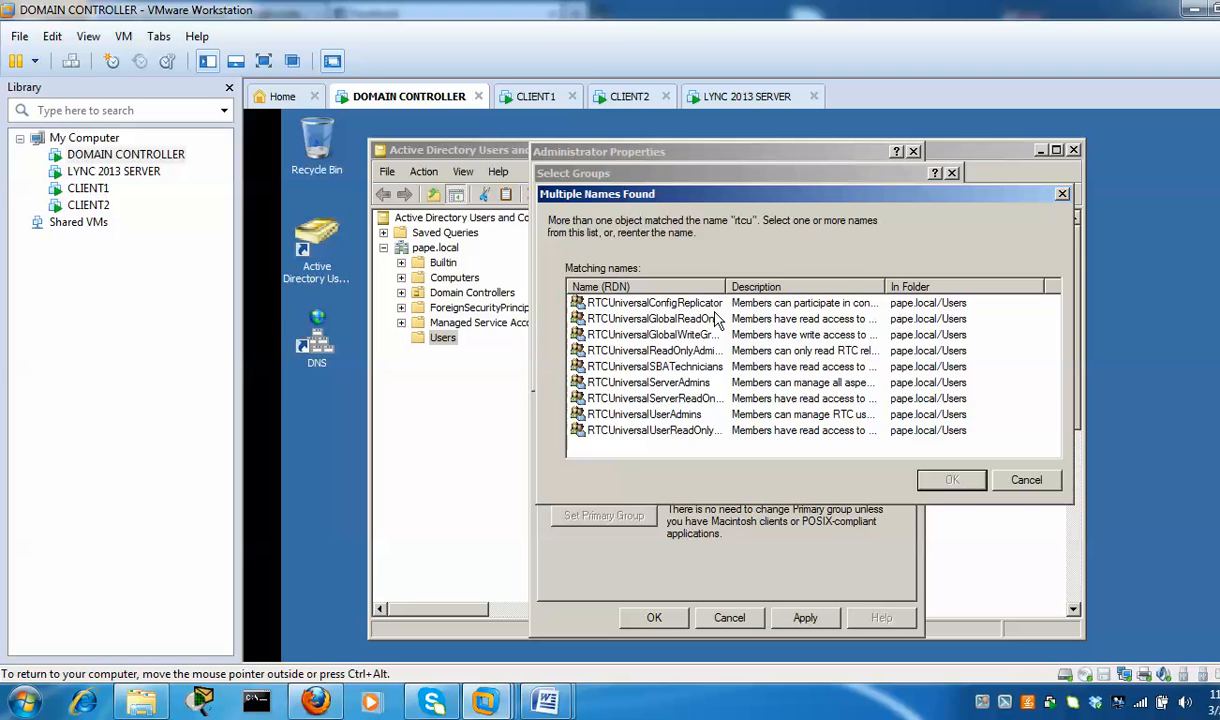
left_click_drag(728, 287, 823, 287)
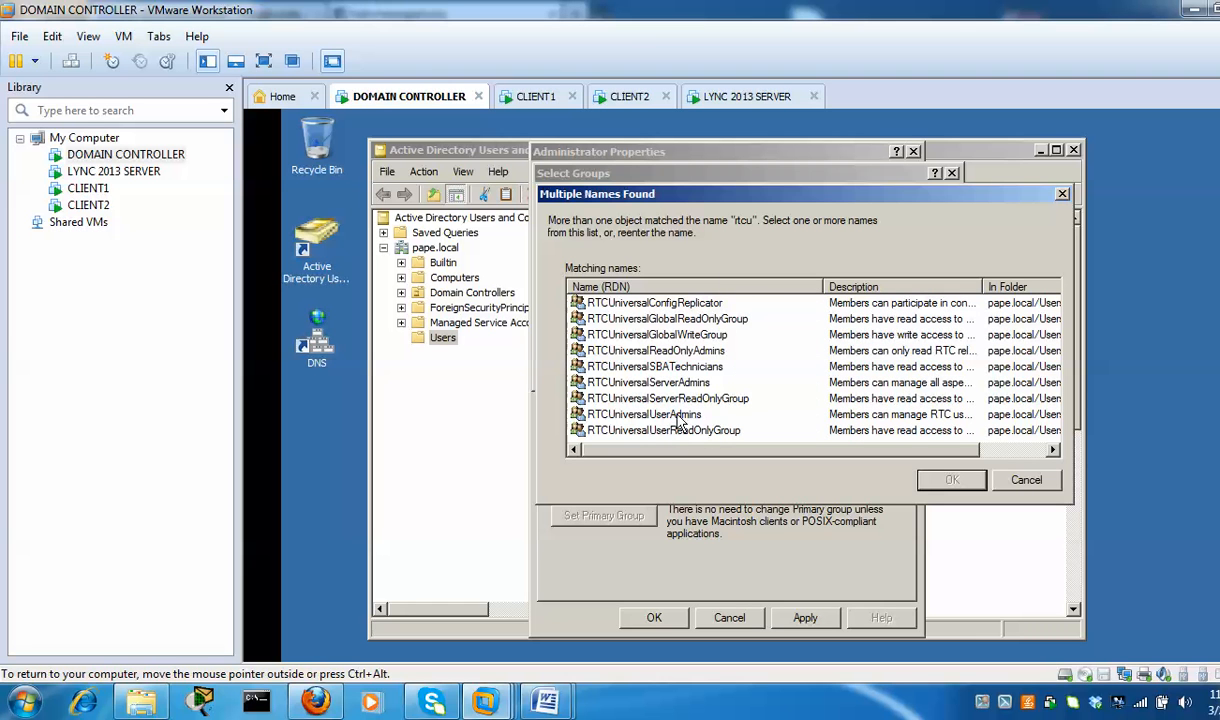
left_click(645, 385)
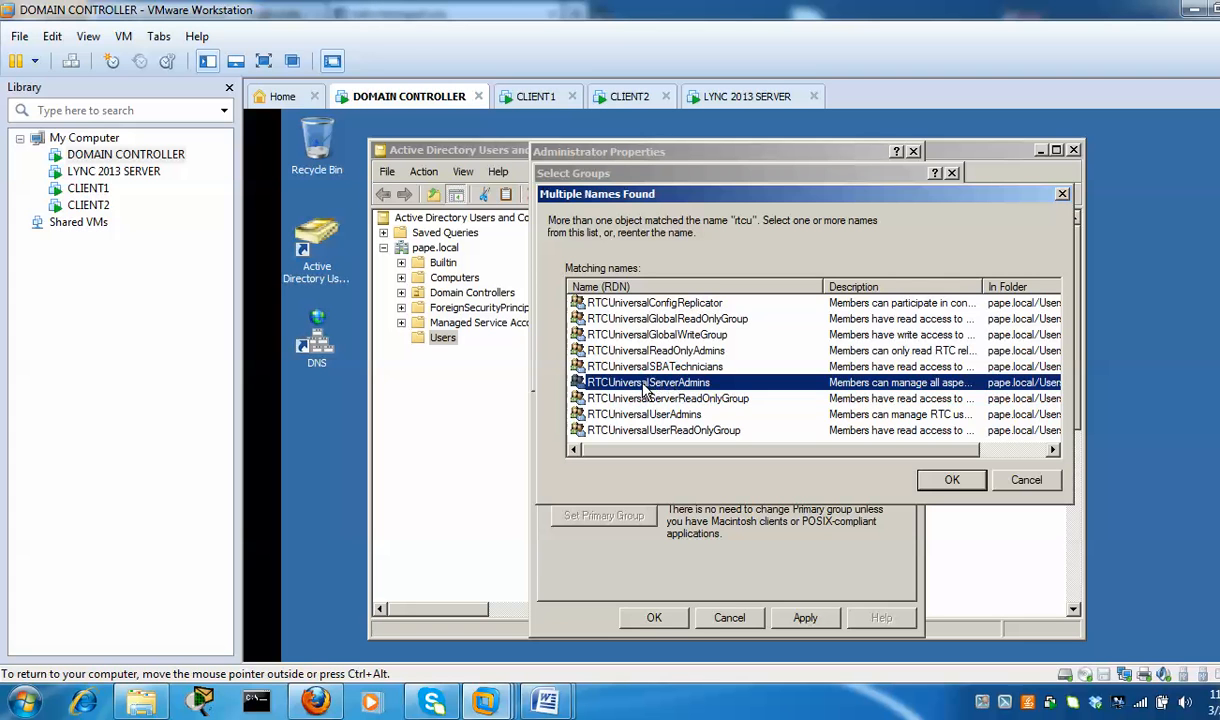
left_click(951, 481)
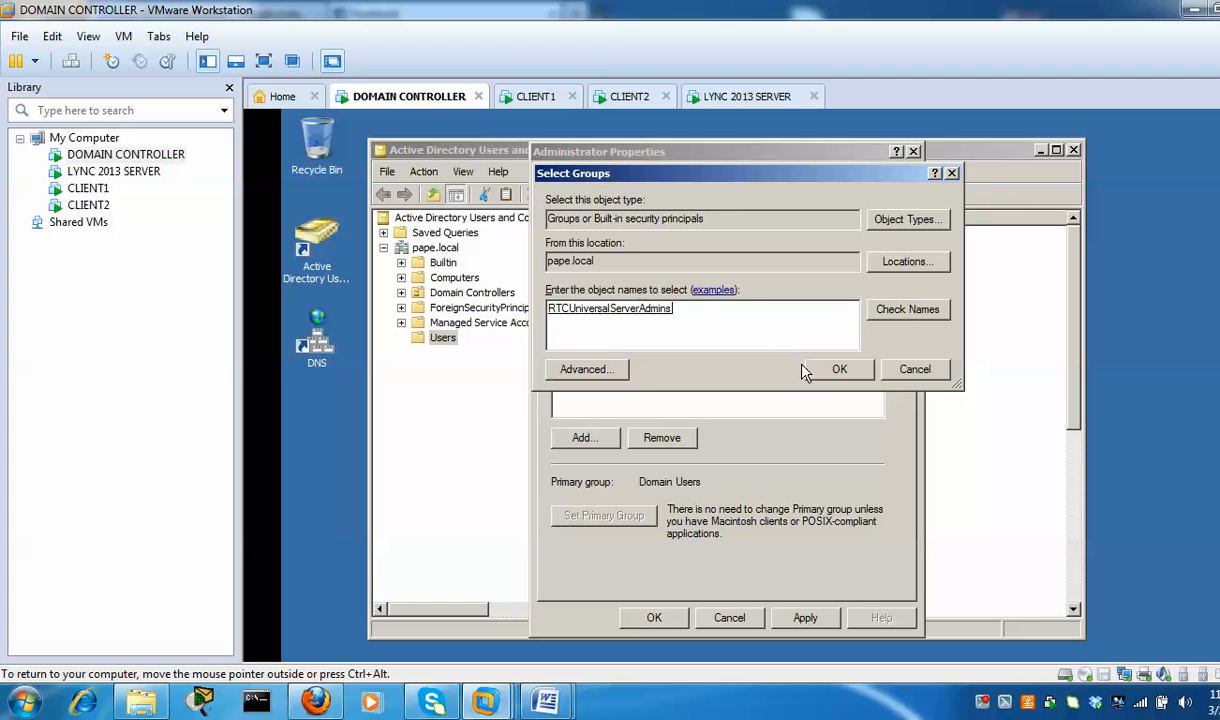
left_click(837, 370)
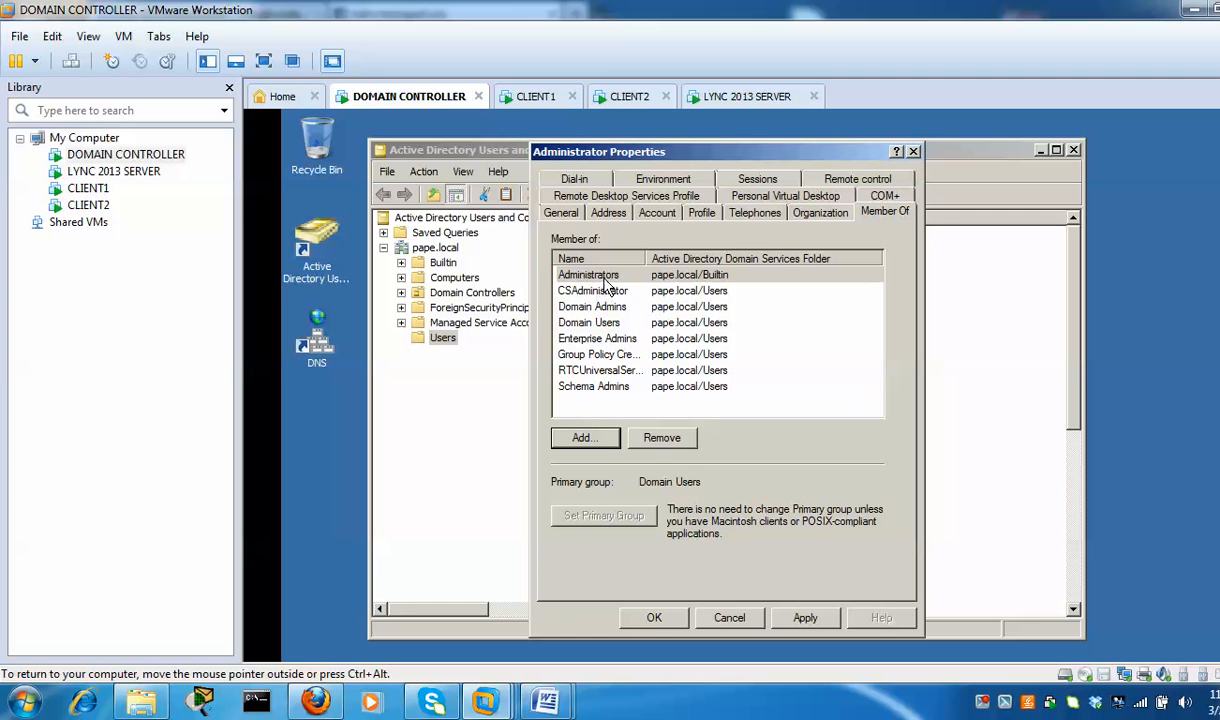
left_click(805, 618)
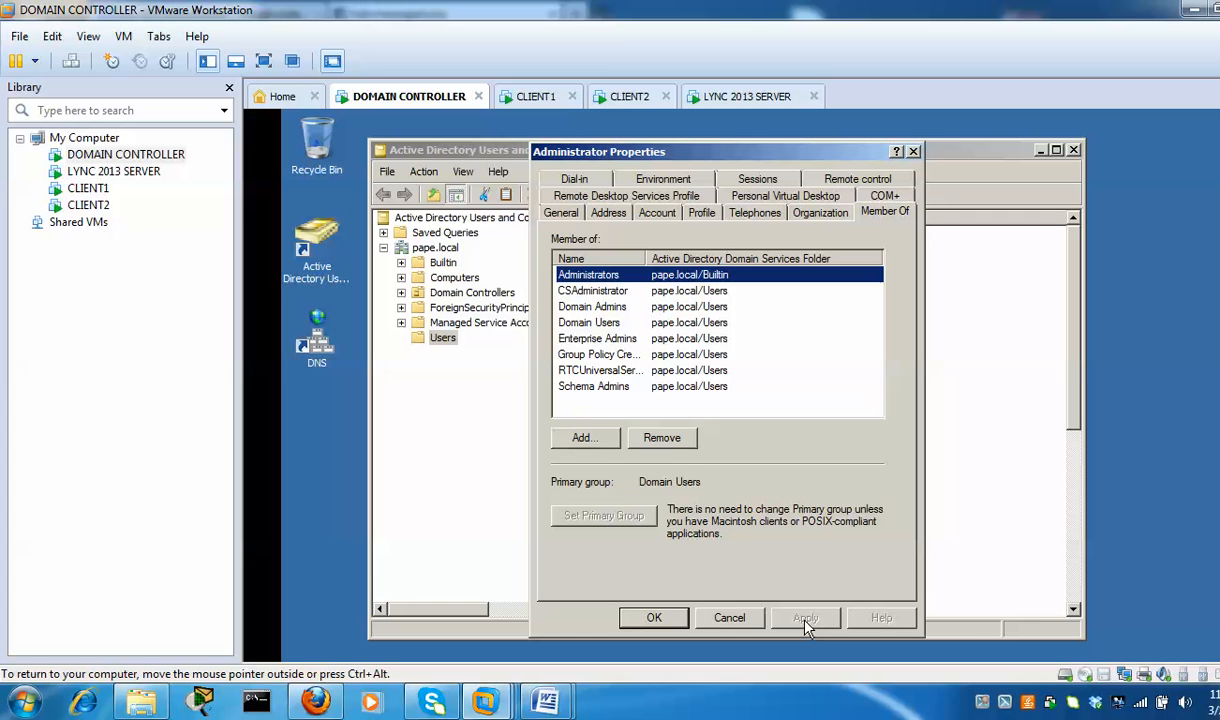
left_click(652, 618)
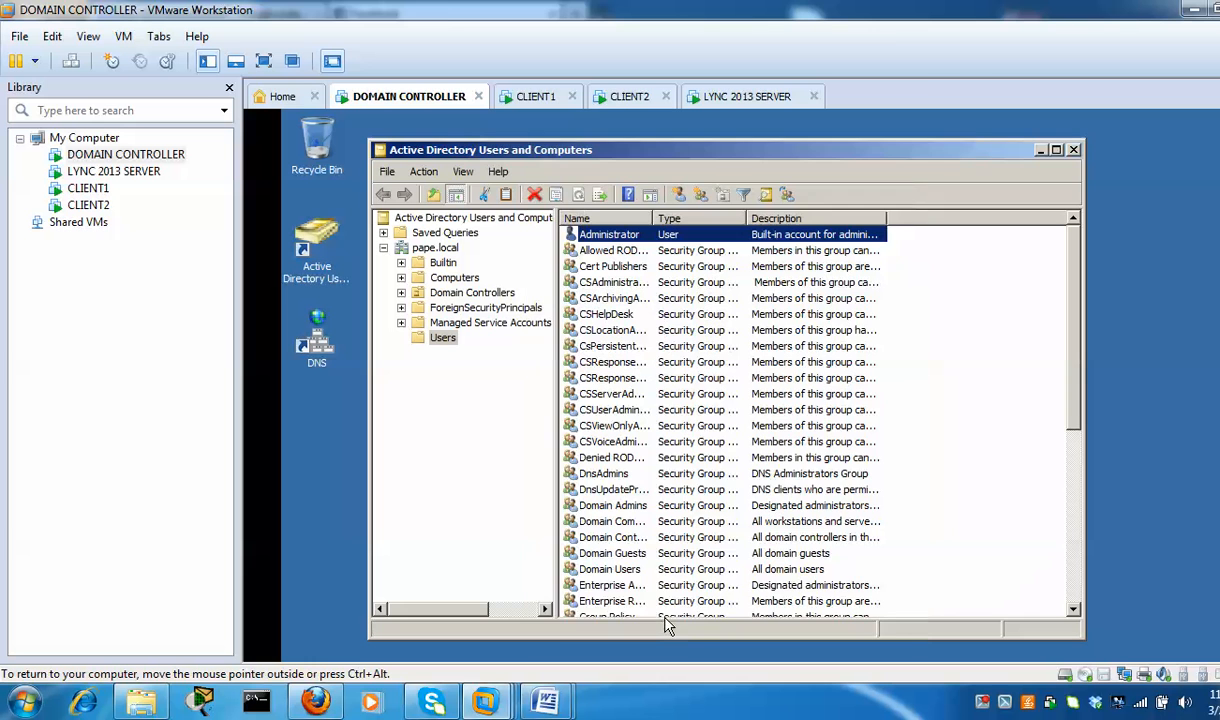
On the LYNC 2013 SERVER VM, show the Start screen scrolled to the Lync Server tiles
left_click(739, 97)
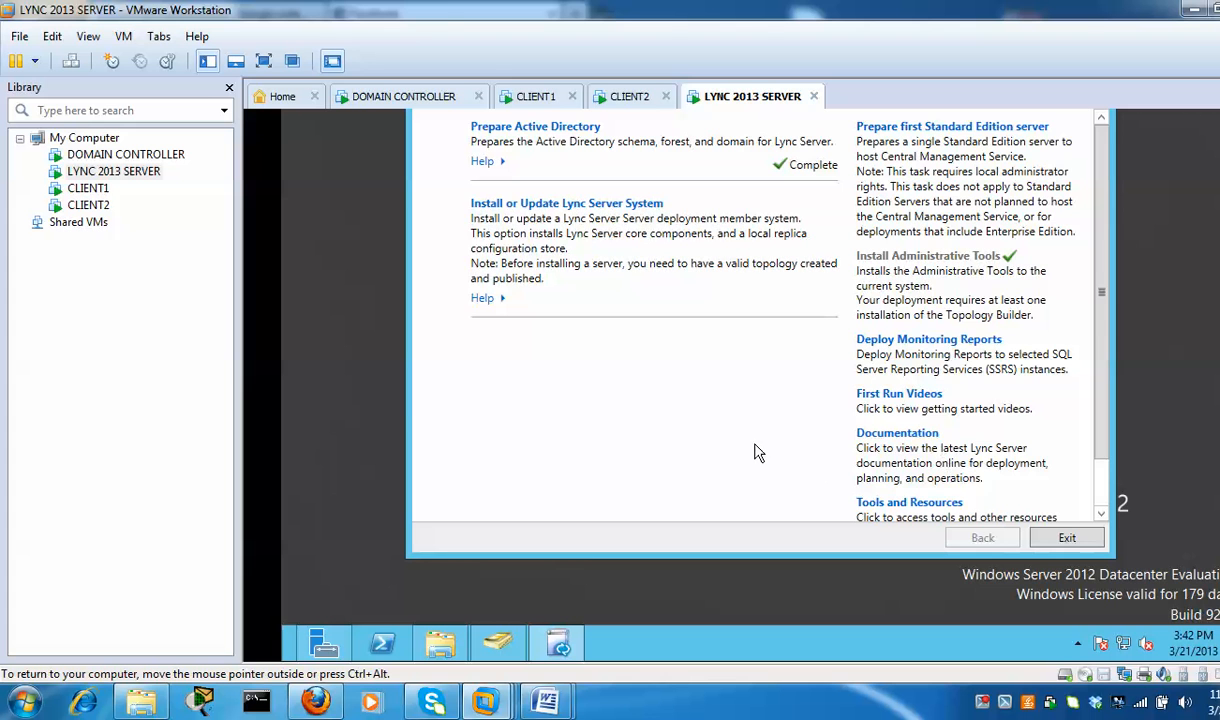
key("super")
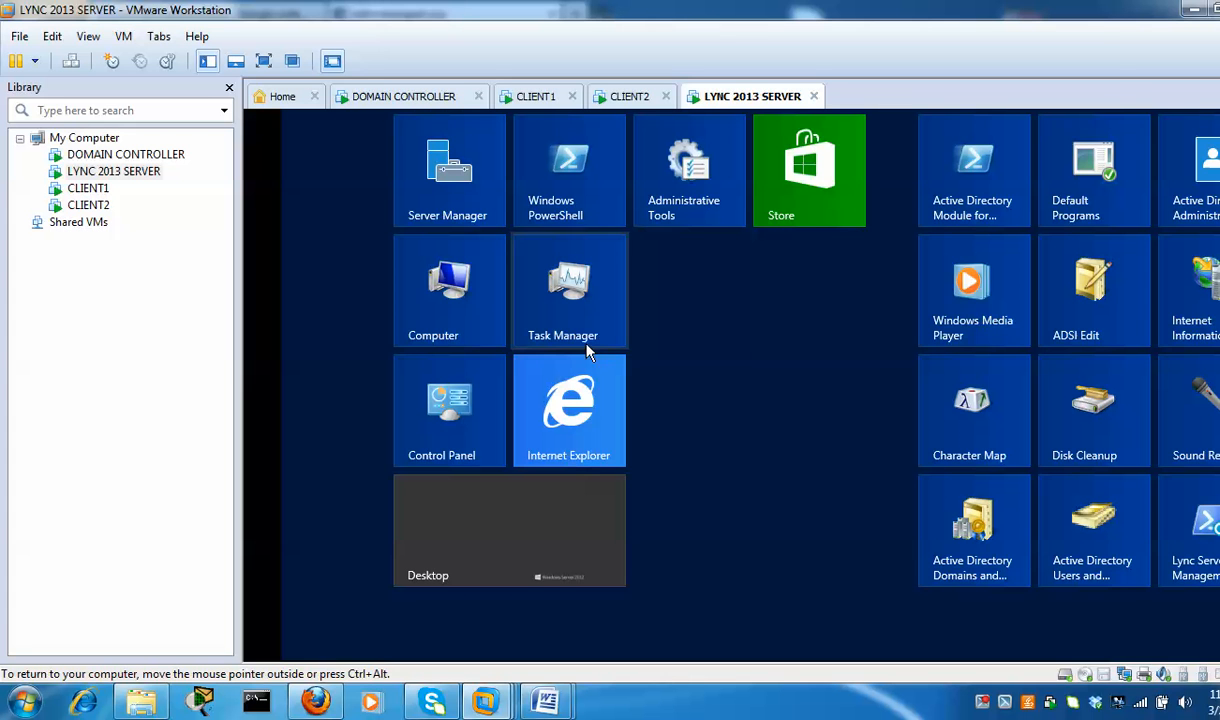
left_click_drag(733, 661, 1004, 666)
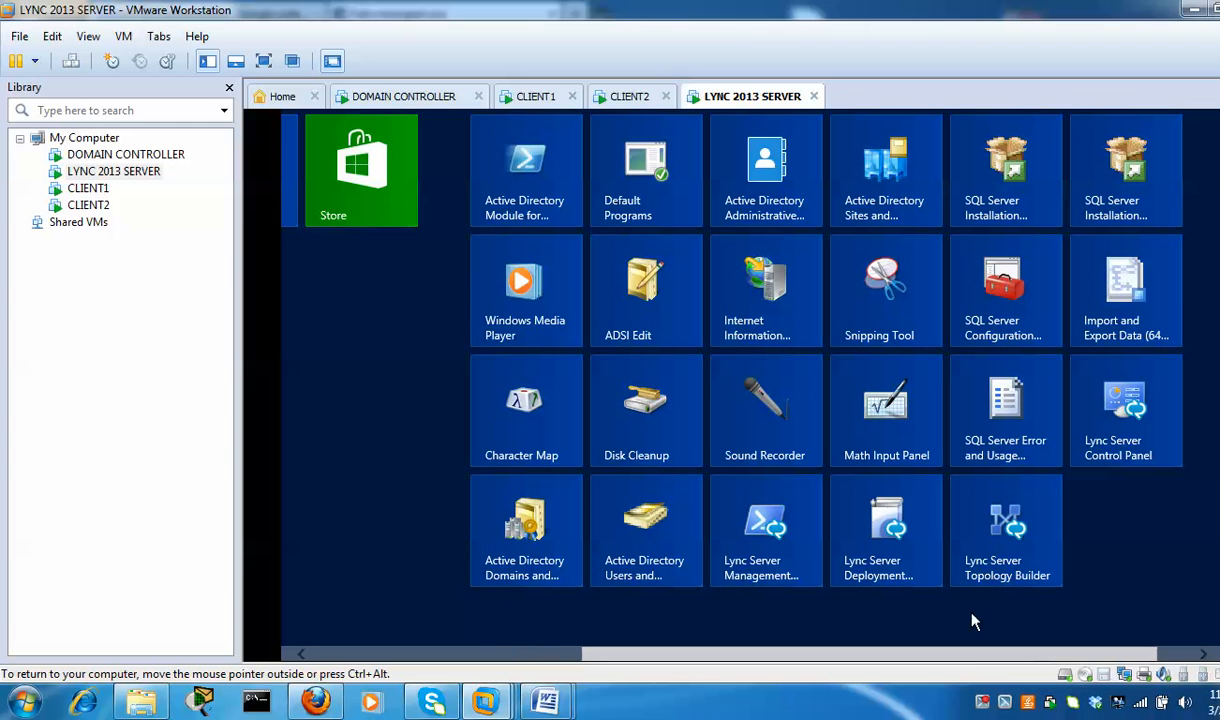
In Topology Builder, create a new topology saved as 2013top with primary SIP domain pape.local
left_click(1022, 540)
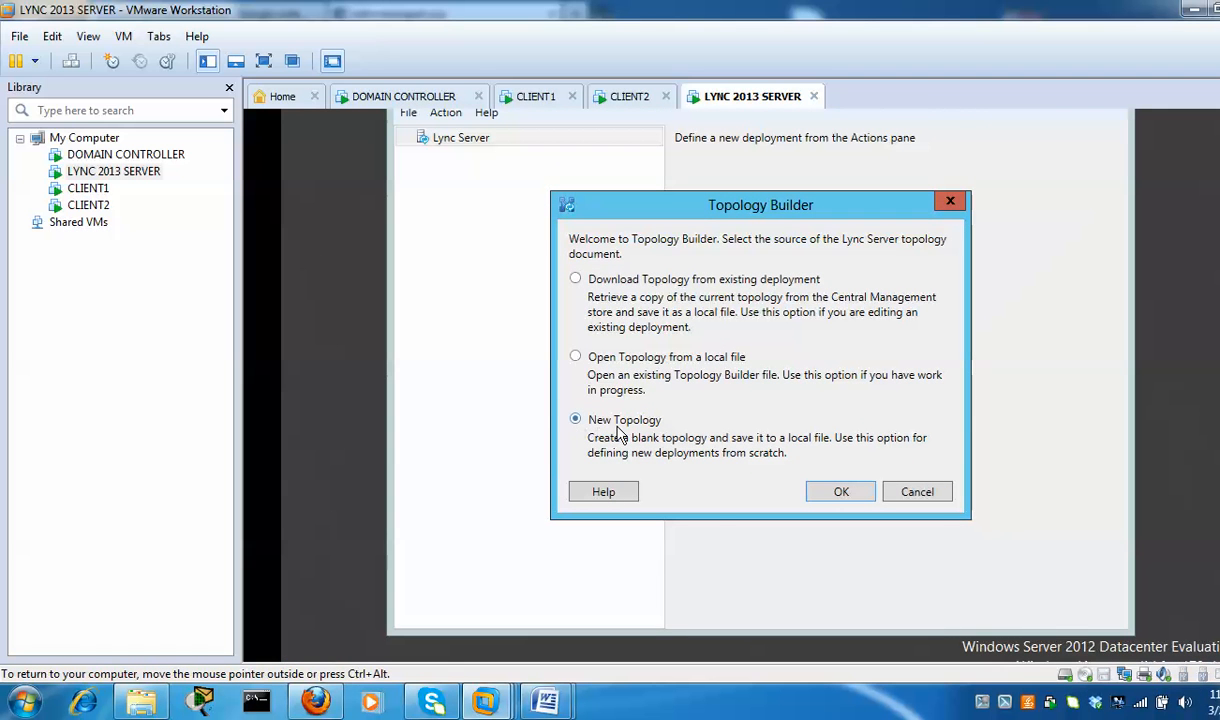
left_click(841, 492)
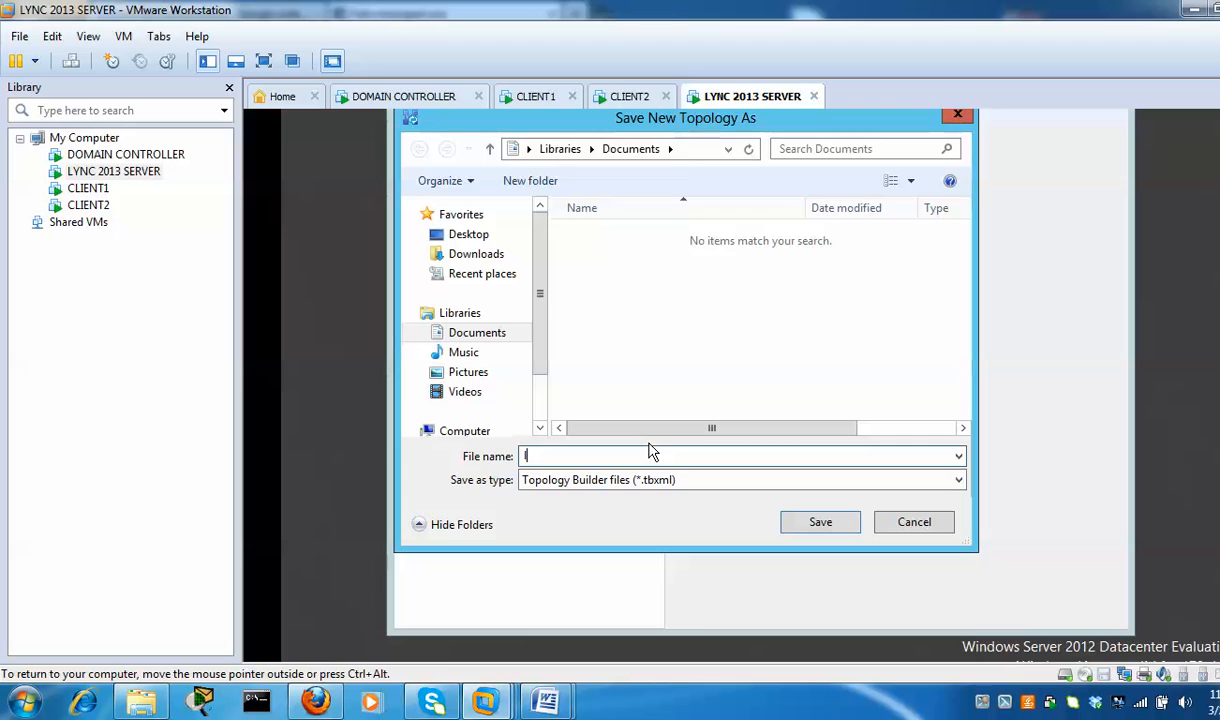
type("2013top")
left_click(837, 532)
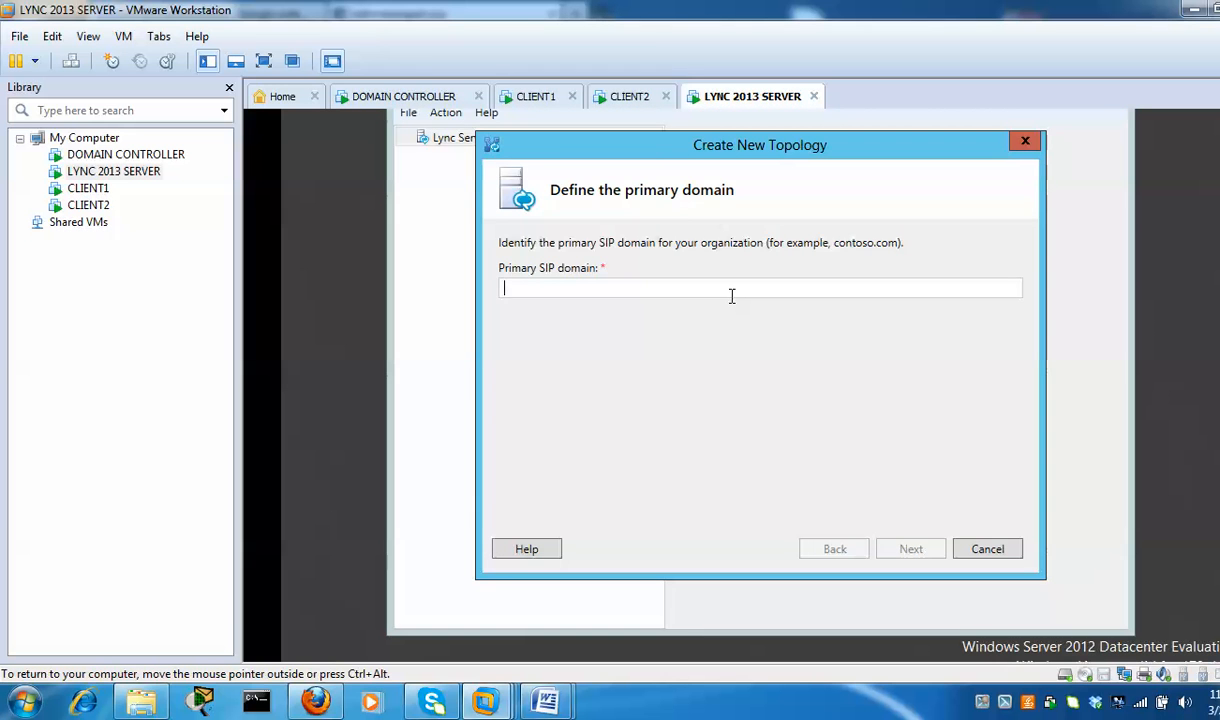
type("pape.local")
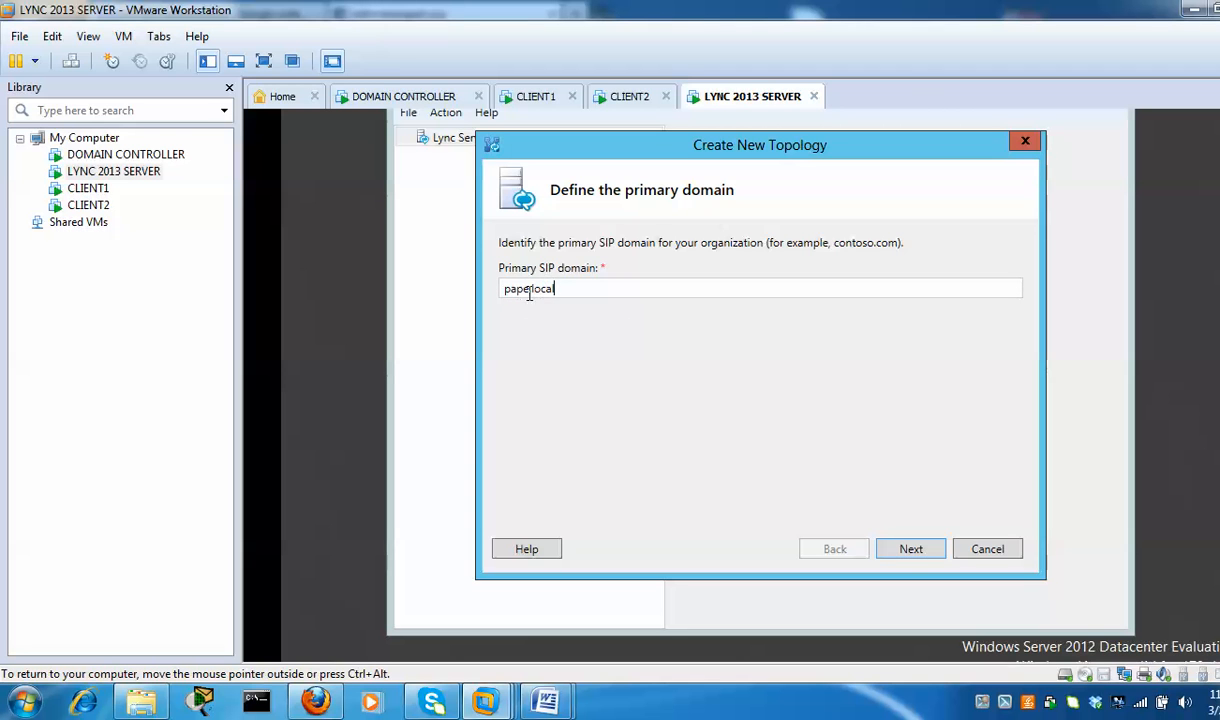
left_click(919, 552)
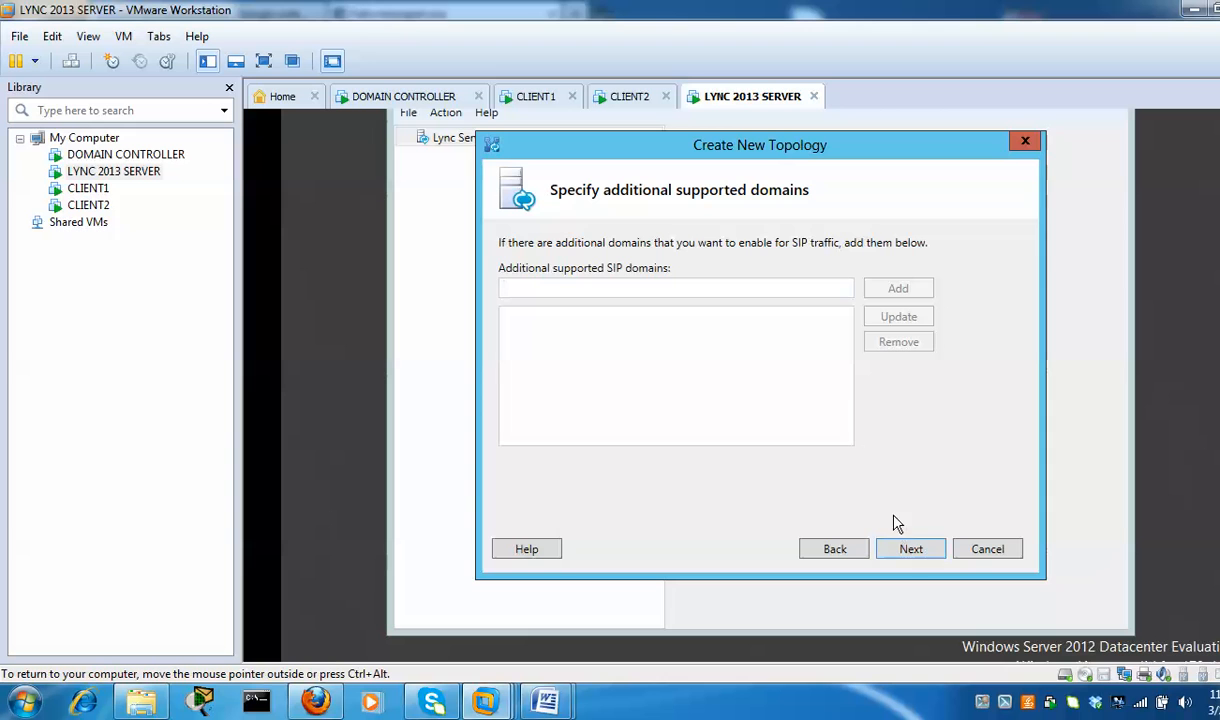
left_click(913, 552)
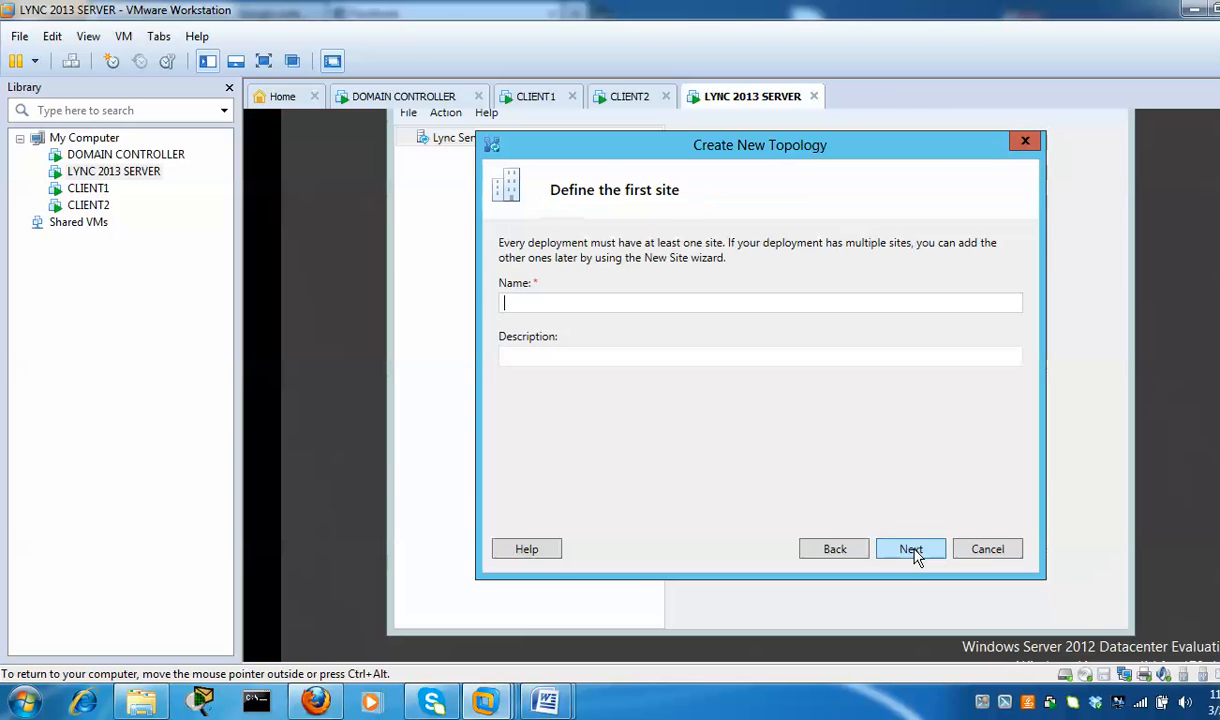
Name the first site lync2013test with the description 'test'
left_click(558, 307)
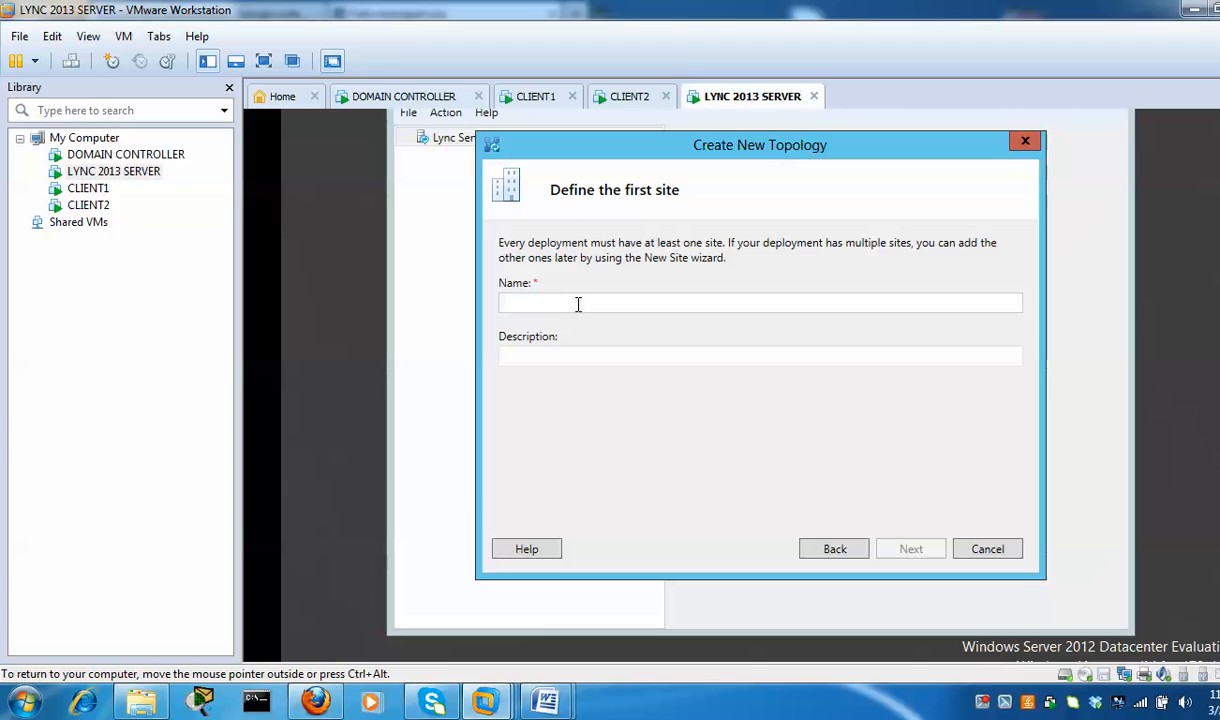
type("lync")
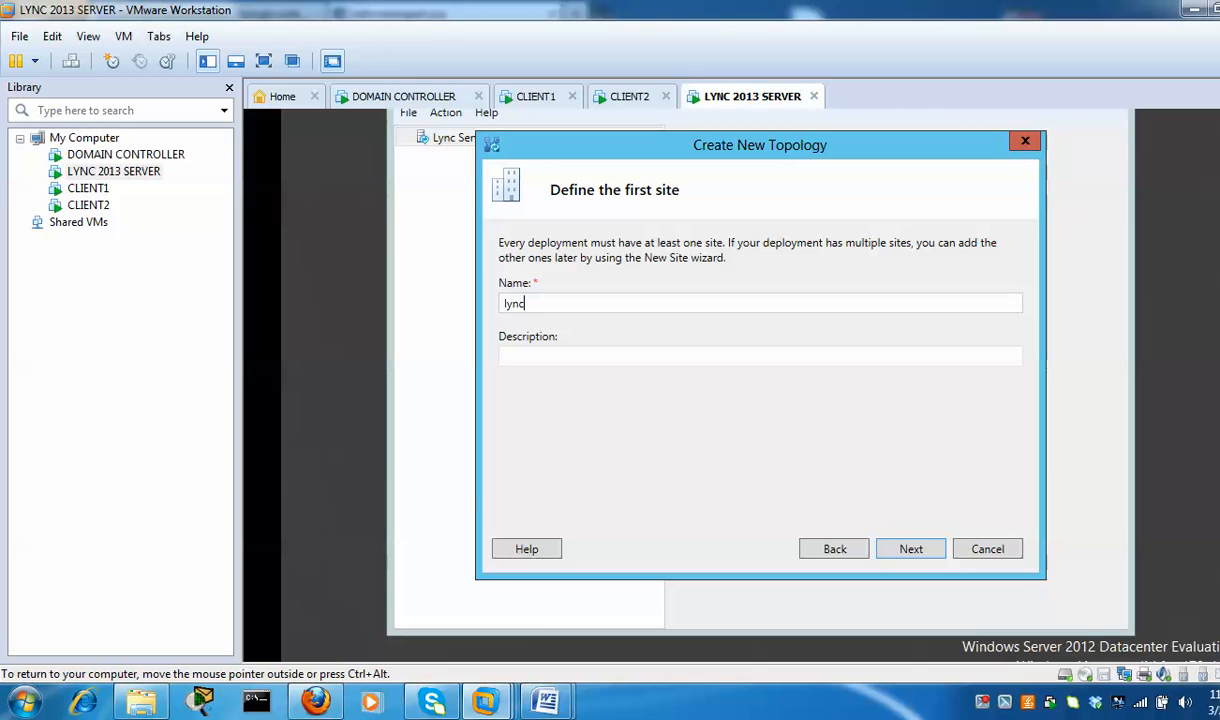
type("2013test")
left_click(558, 353)
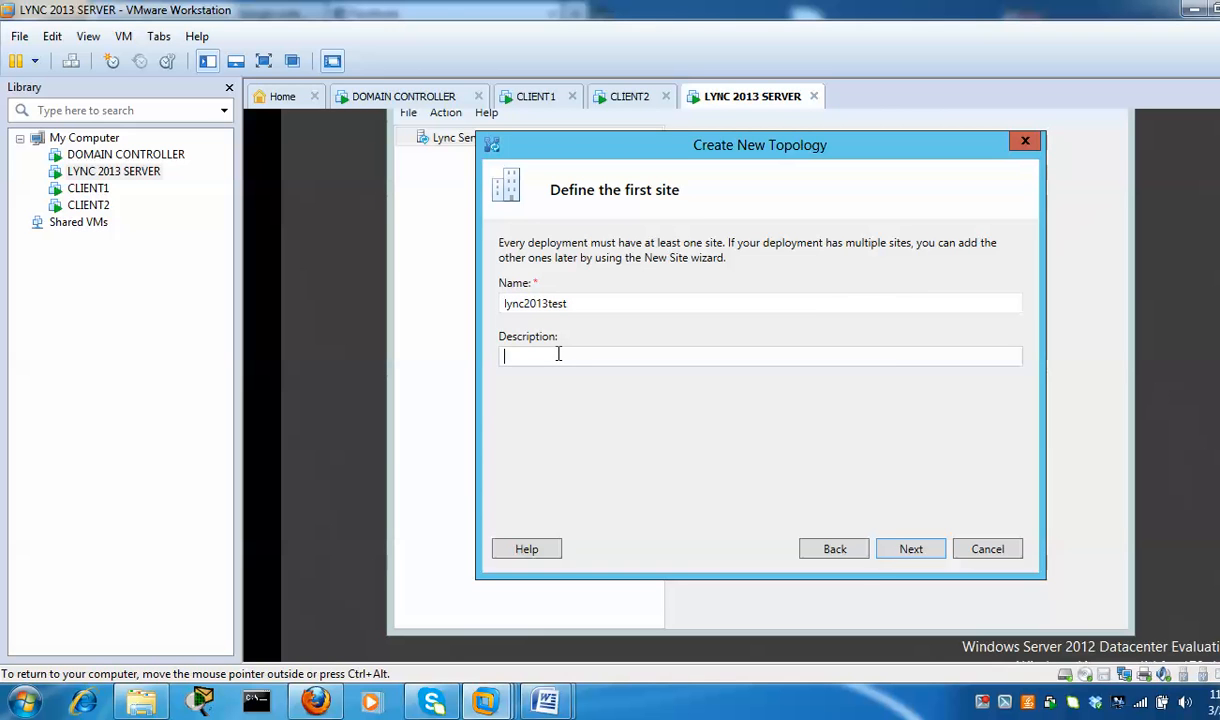
type("test")
left_click(914, 556)
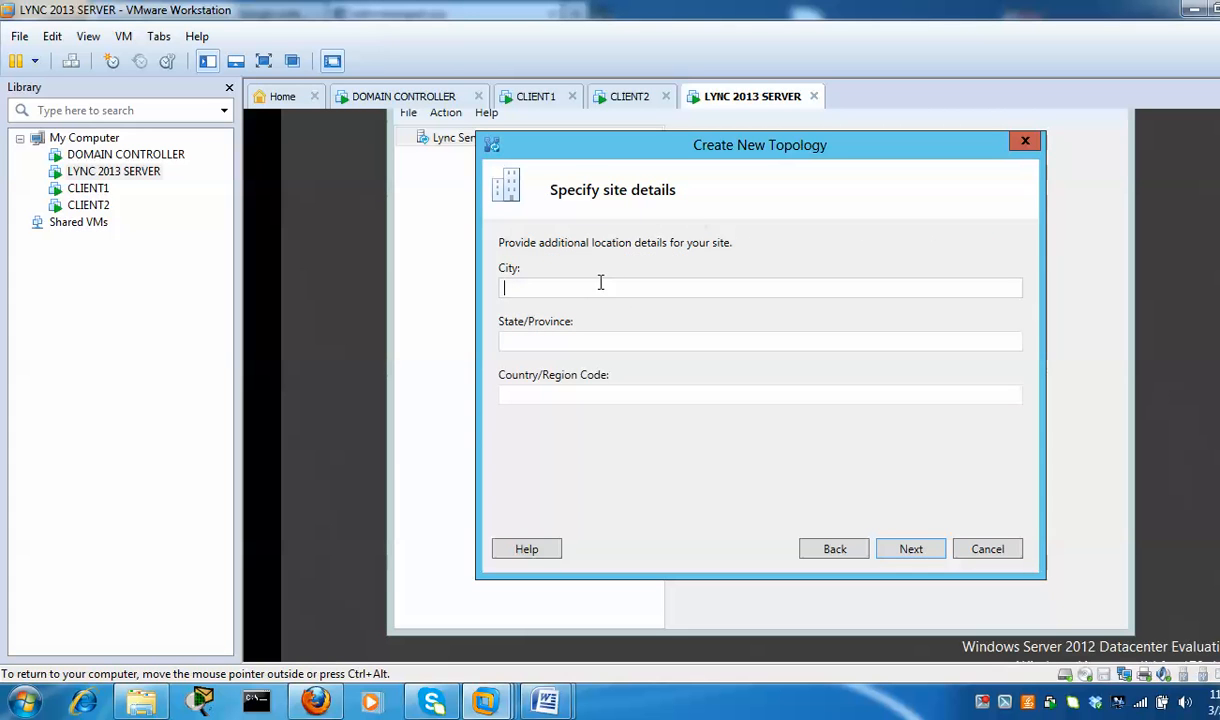
Set the site location to Antwerp, Flanderds, belgium and finish the site details
type("A")
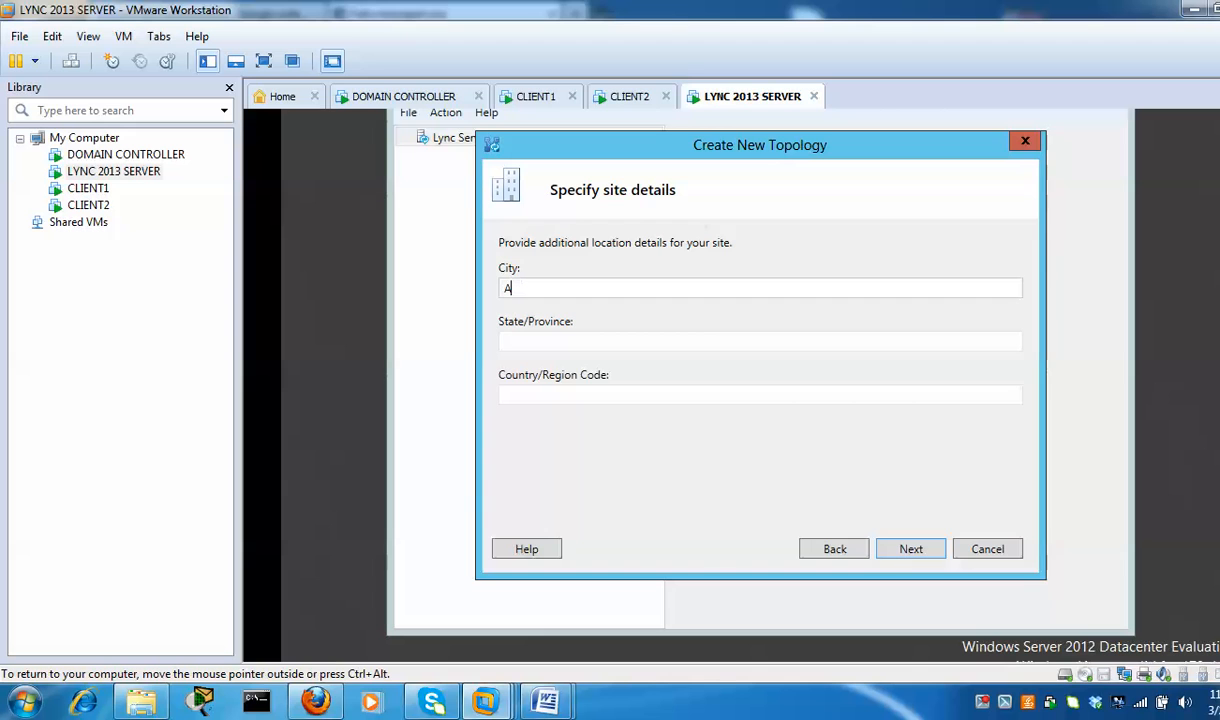
type("ntwerp")
key("Tab")
type("Flanderds")
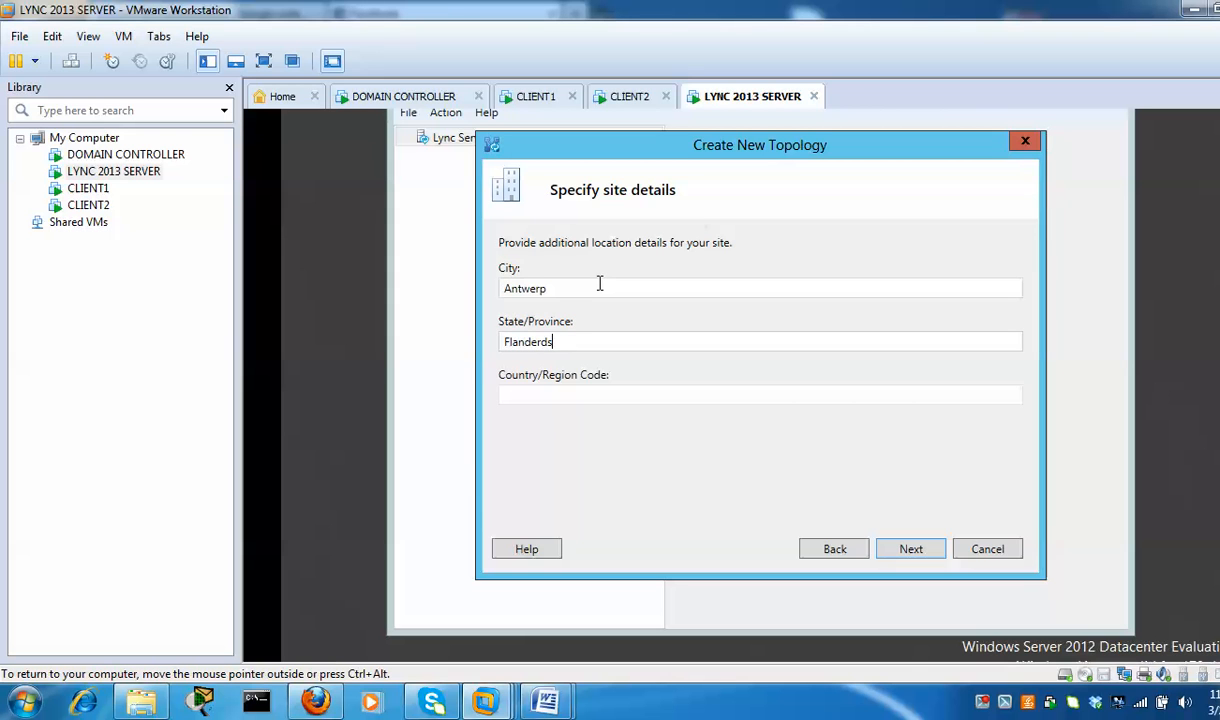
key("Tab")
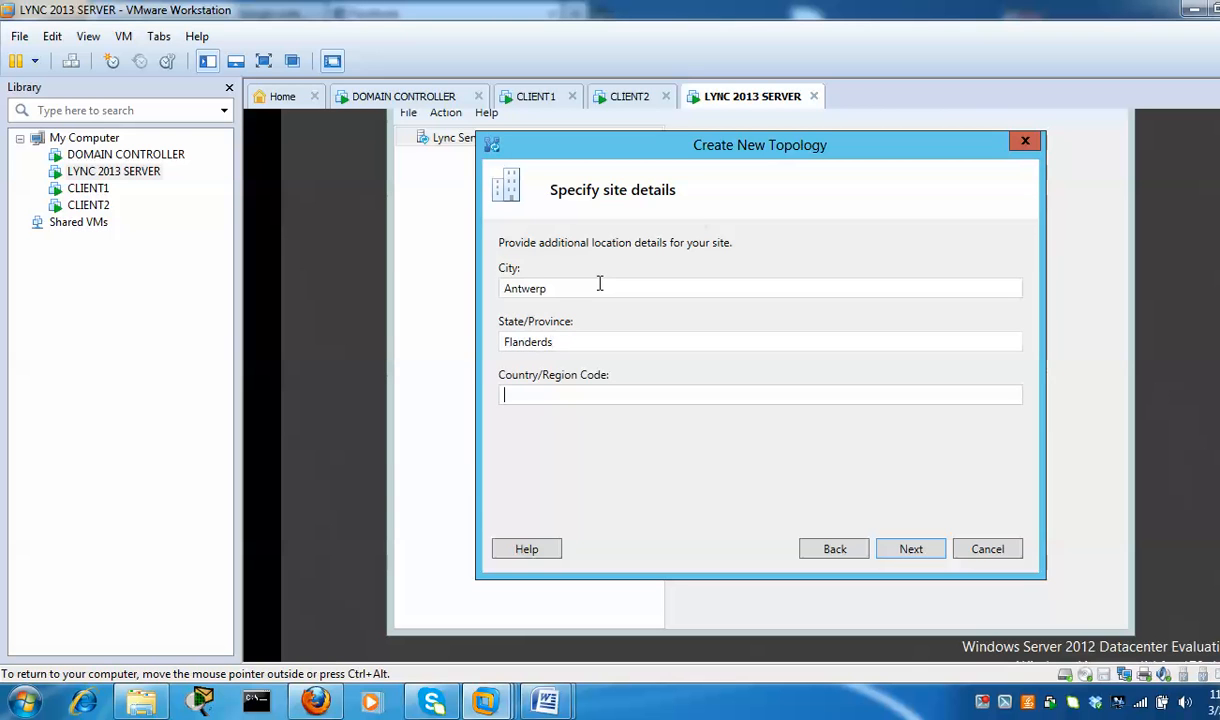
type("belgium")
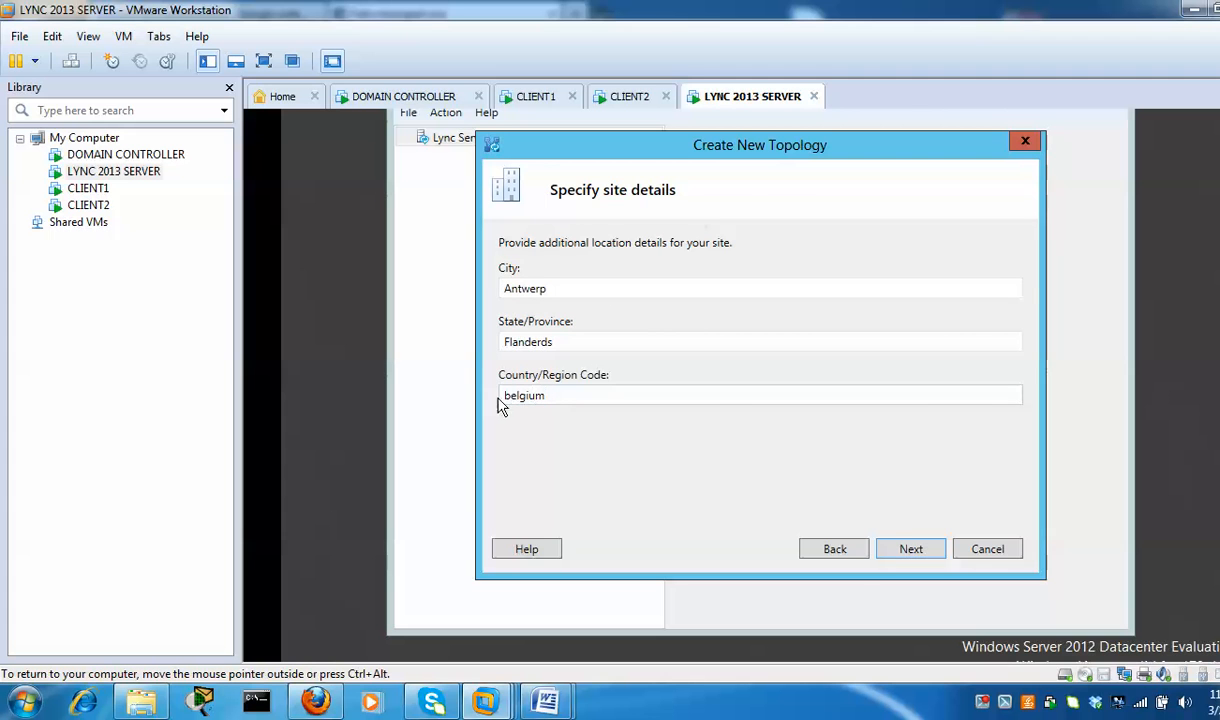
left_click(920, 552)
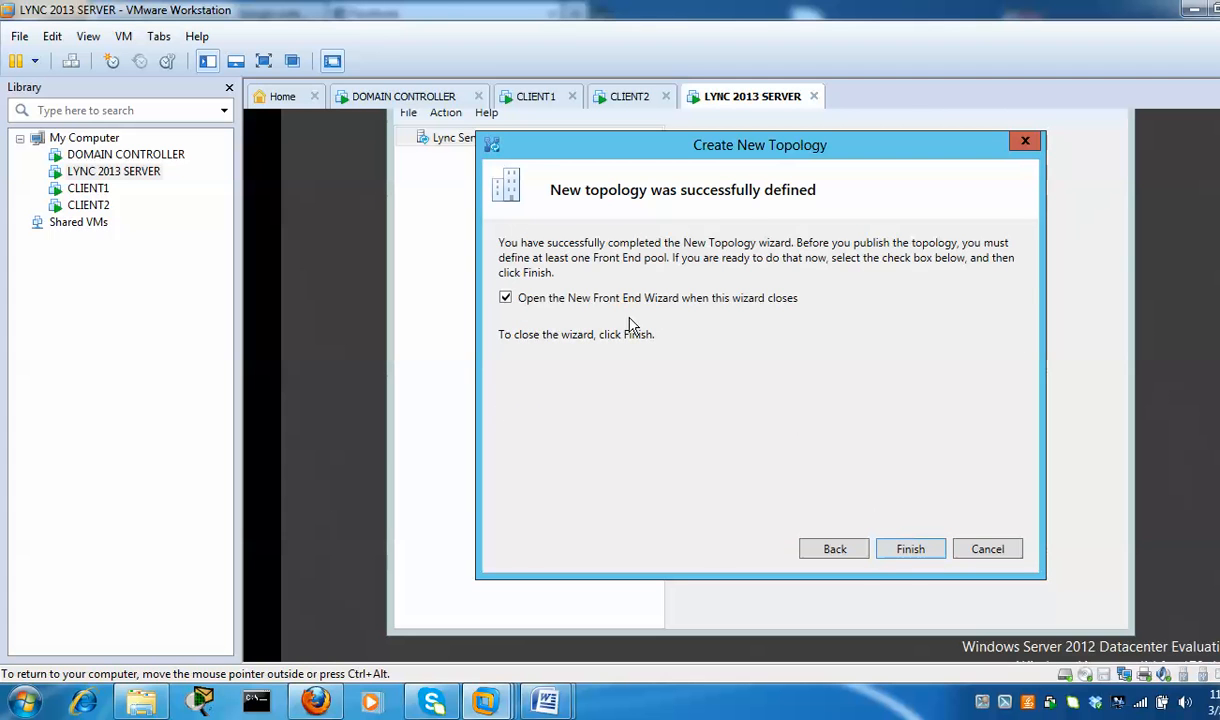
Define the Front End pool as a Standard Edition server with FQDN lync2013.pape.local
left_click(912, 550)
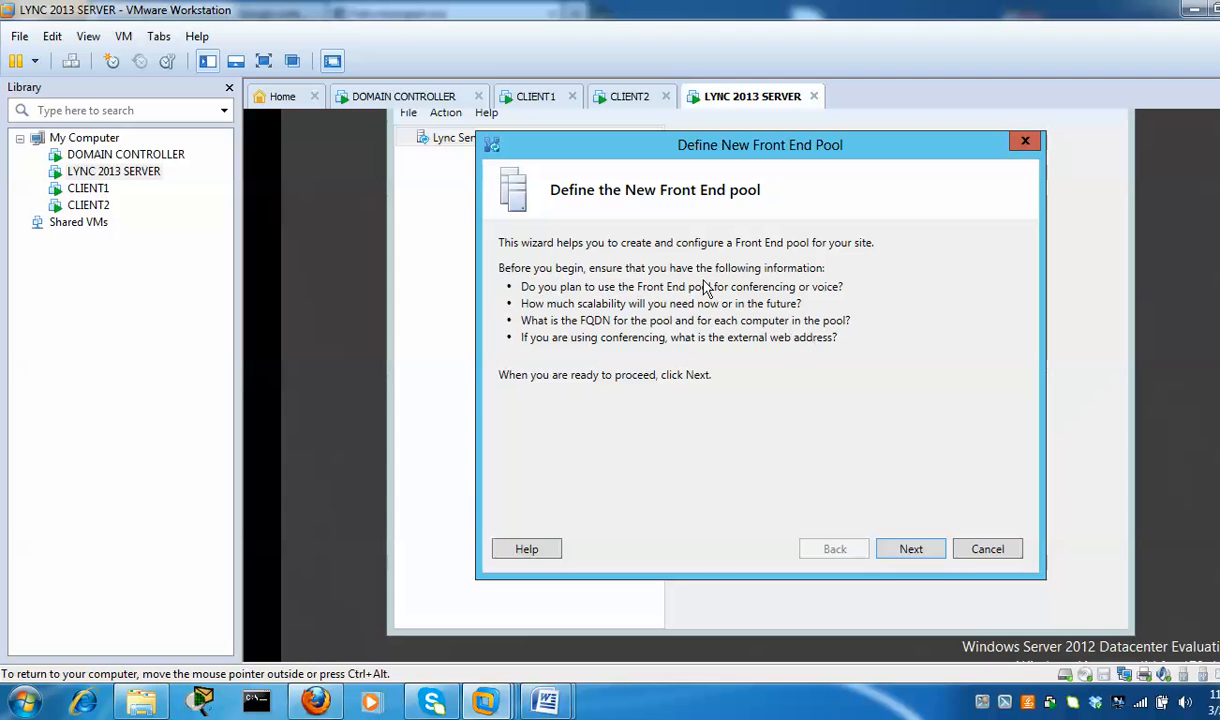
left_click(931, 557)
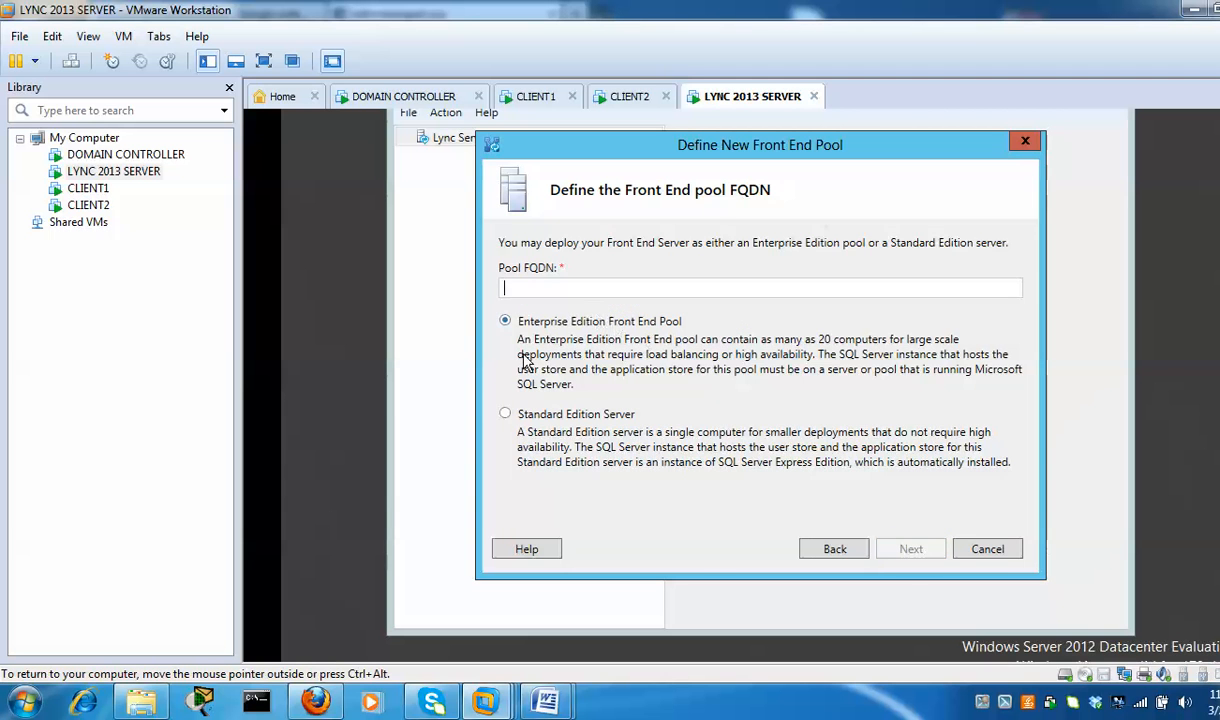
left_click(506, 415)
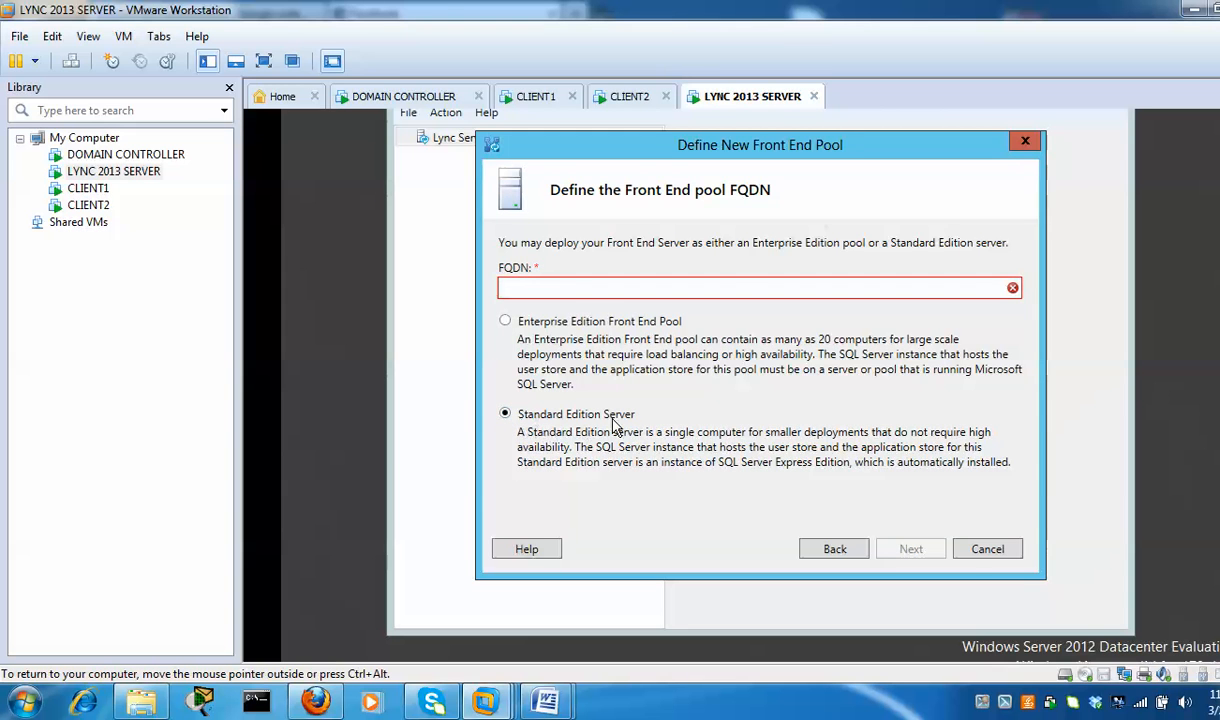
left_click(586, 288)
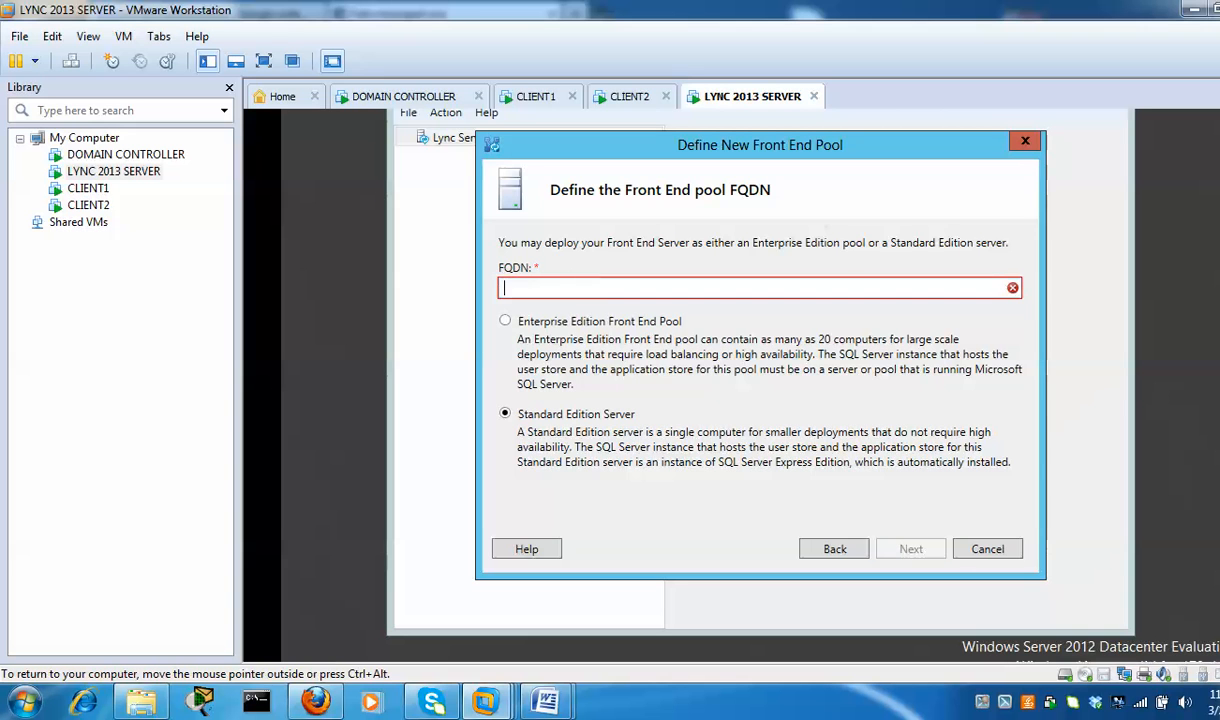
type("lyn")
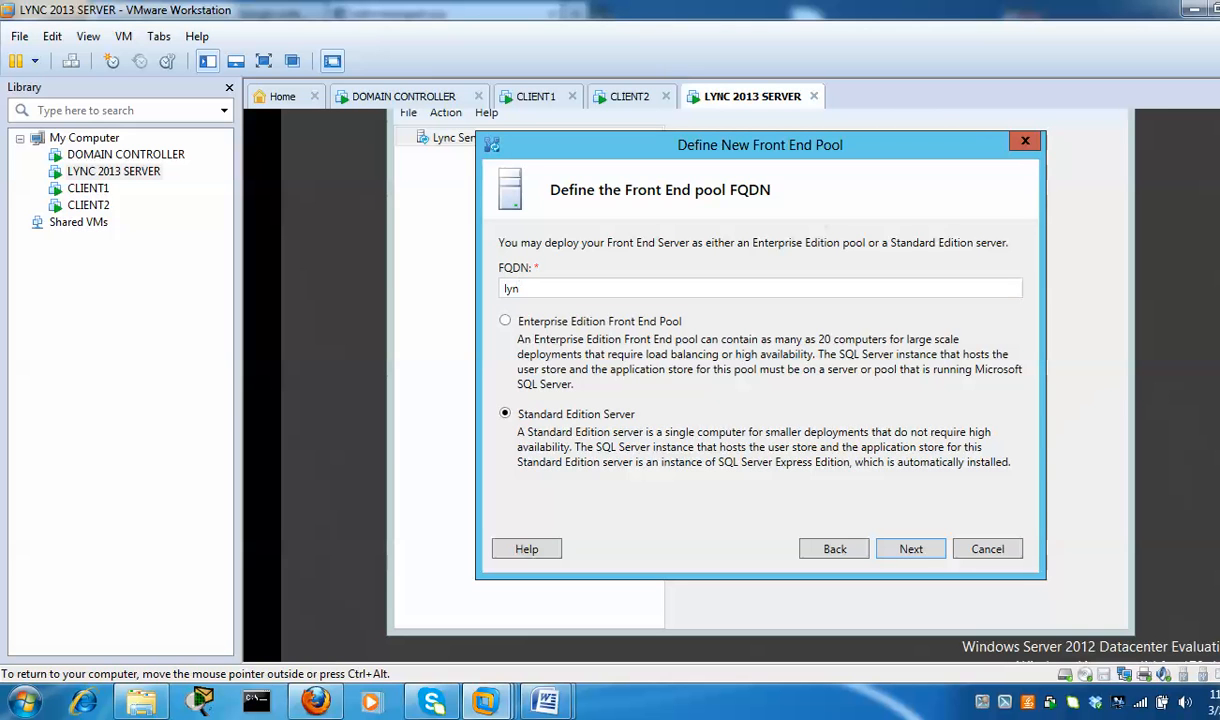
type("c2013.pape.local")
left_click(912, 550)
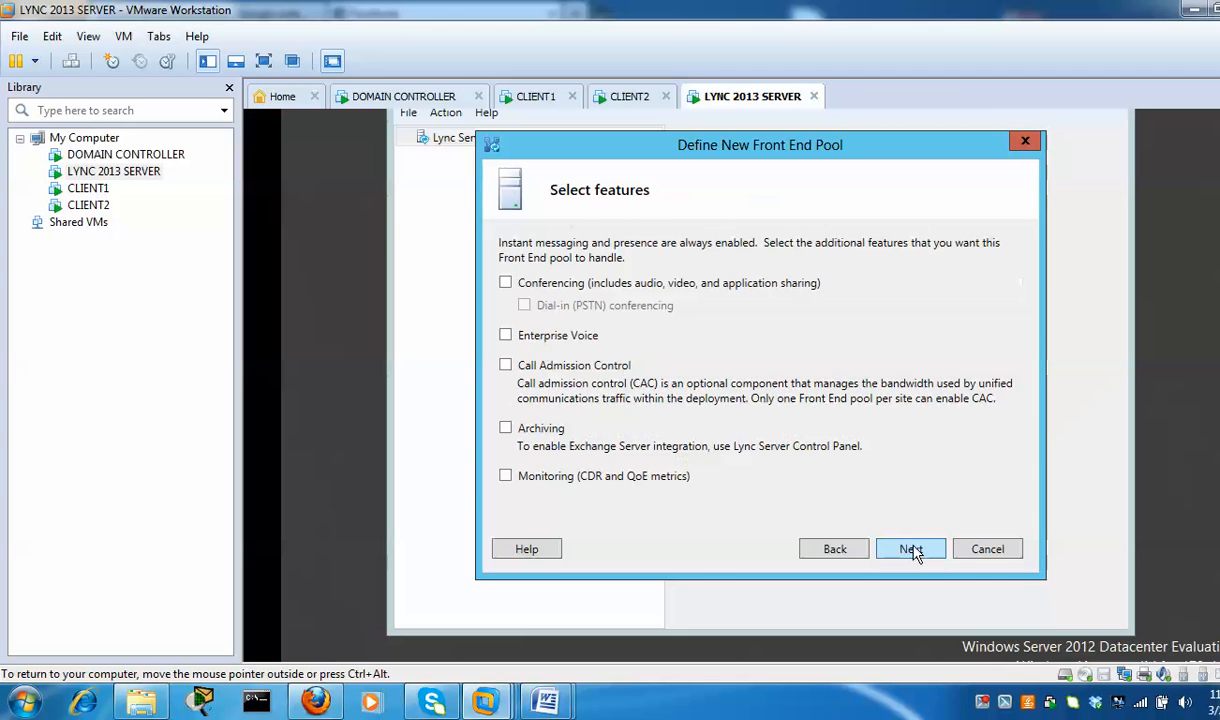
Enable Conferencing, Enterprise Voice and Call Admission Control for the pool
left_click(506, 283)
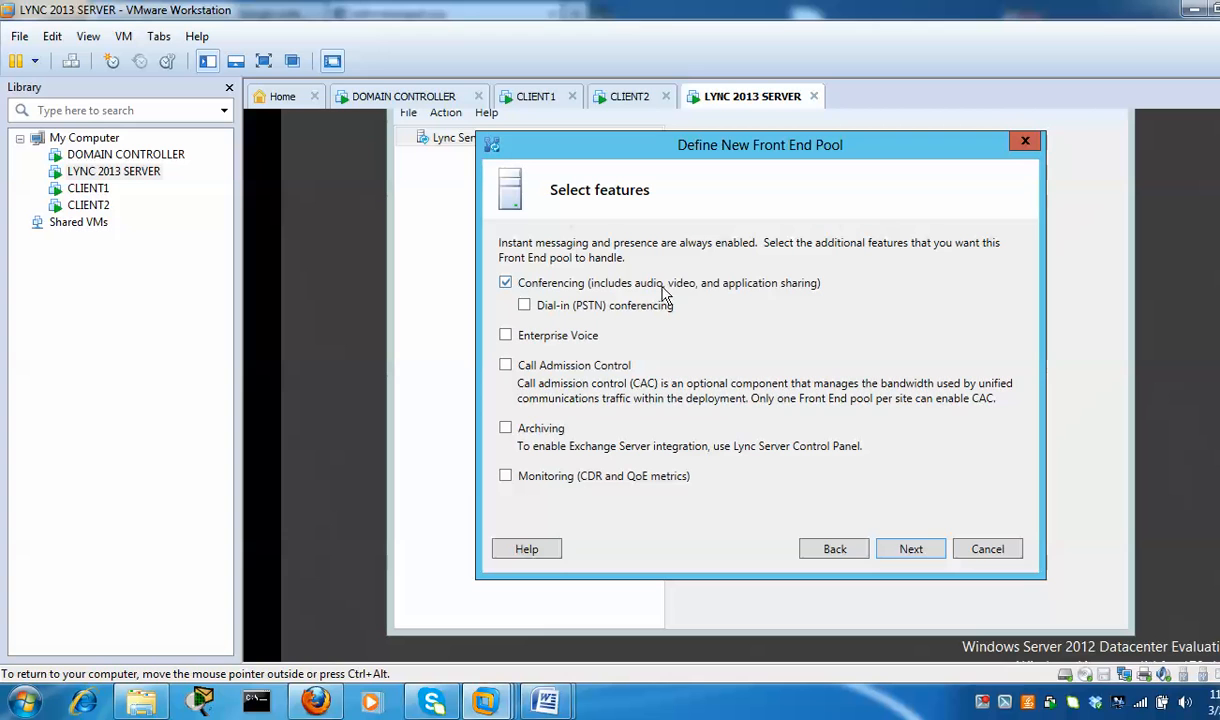
left_click(506, 337)
left_click(520, 369)
left_click(911, 549)
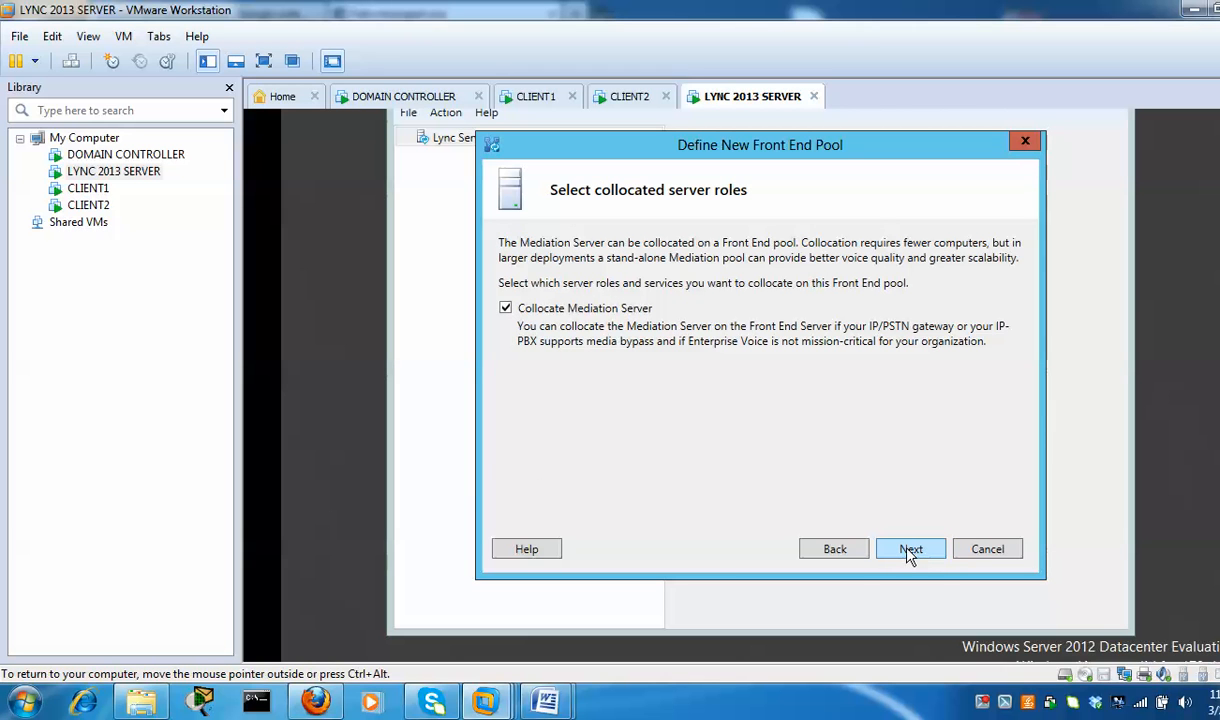
Keep Mediation Server collocated, skip Edge association, accept the default SQL store, and set the file share to share
left_click(910, 551)
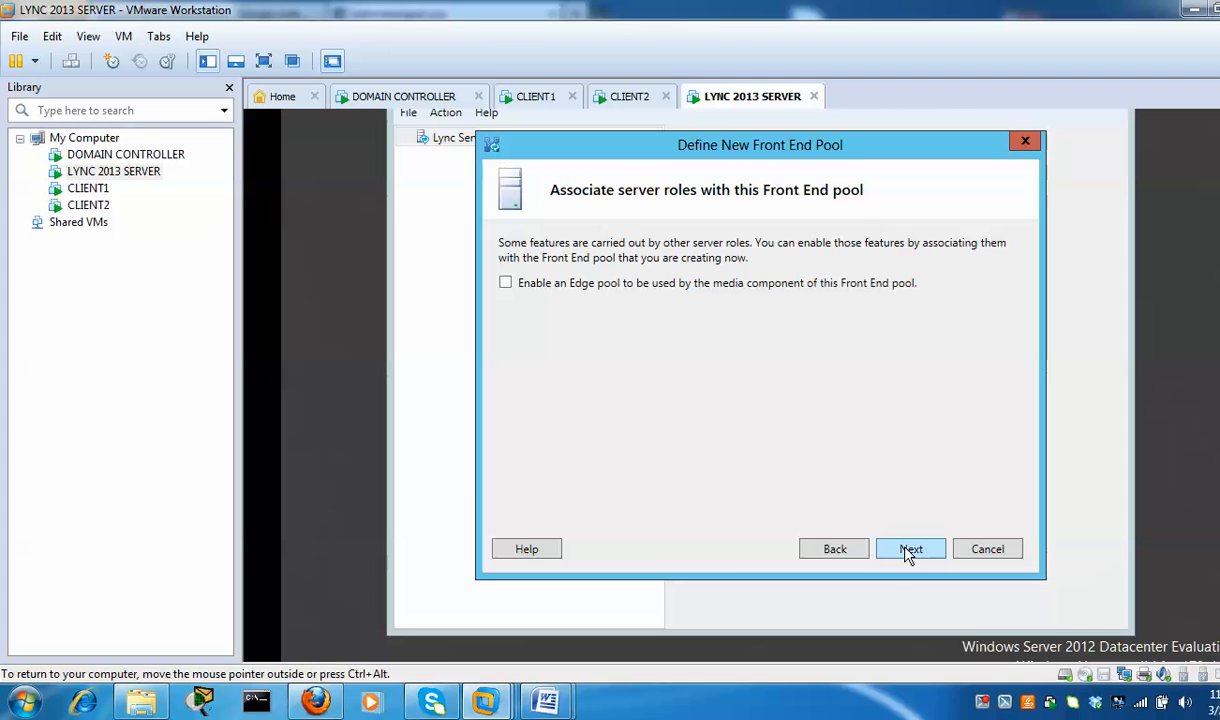
left_click(918, 556)
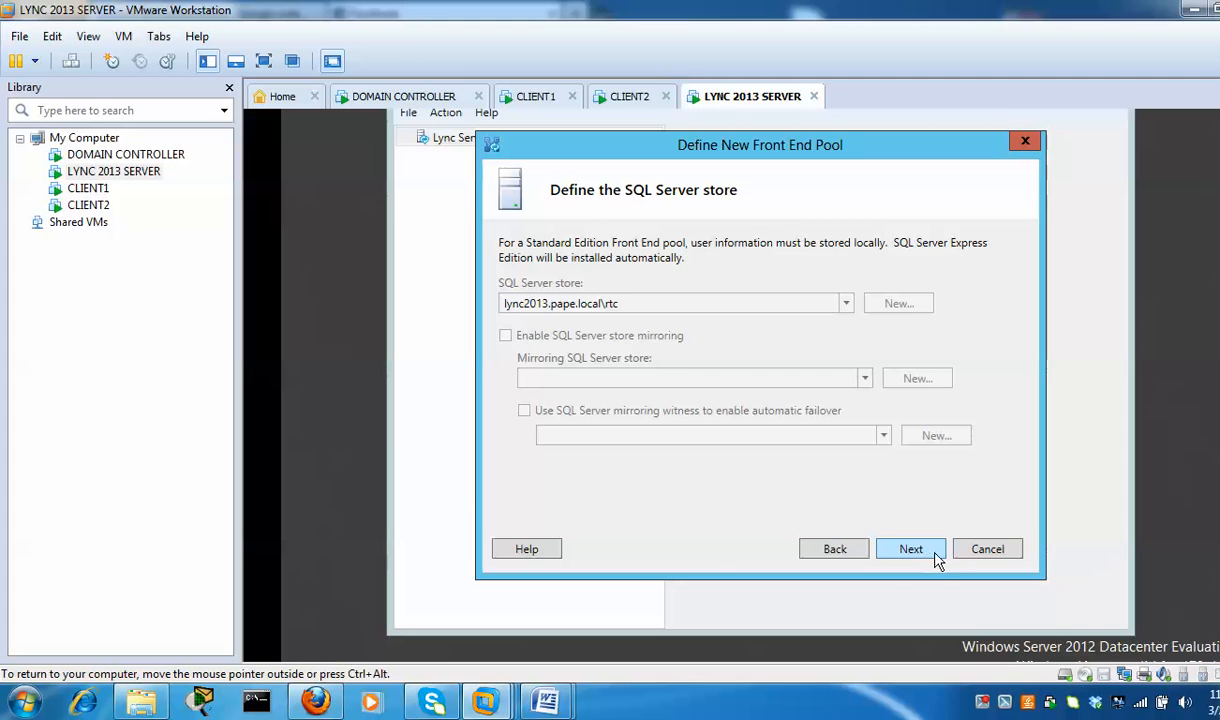
left_click(937, 561)
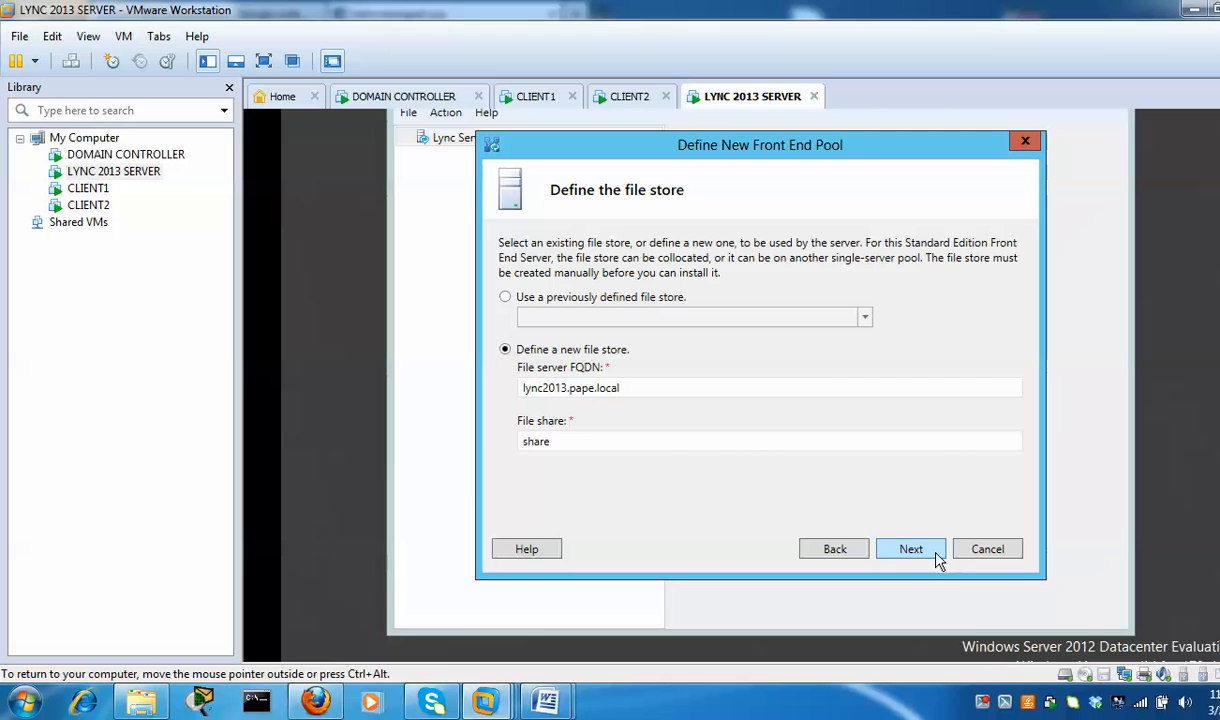
left_click(548, 441)
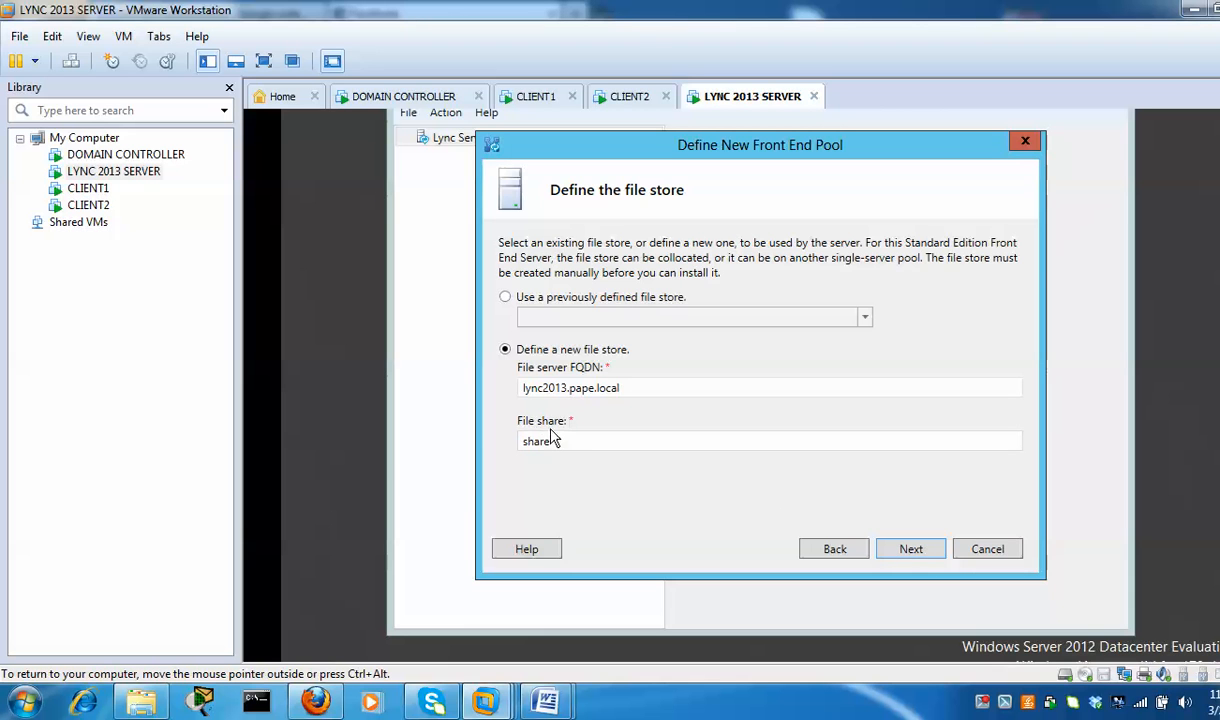
scroll(765, 362, "down", 1)
scroll(765, 362, "down", 2)
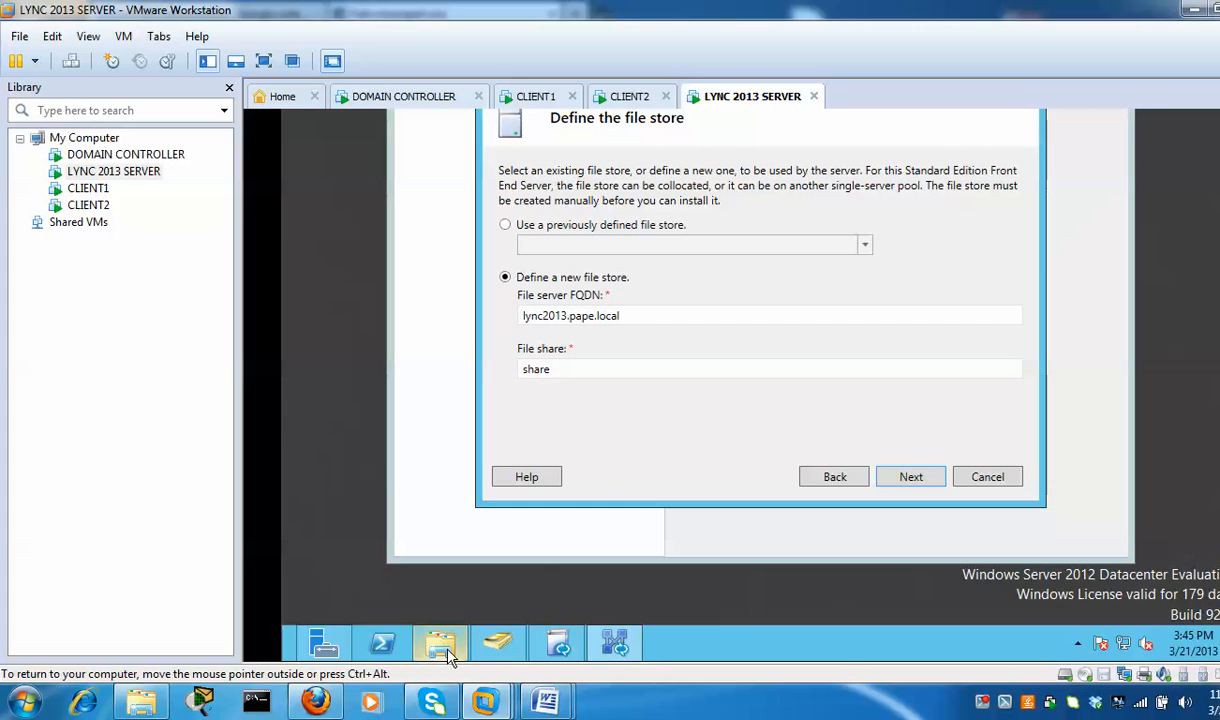
Browse to the server's Local Disk (C:) in File Explorer
mouse_move(440, 640)
left_click(420, 470)
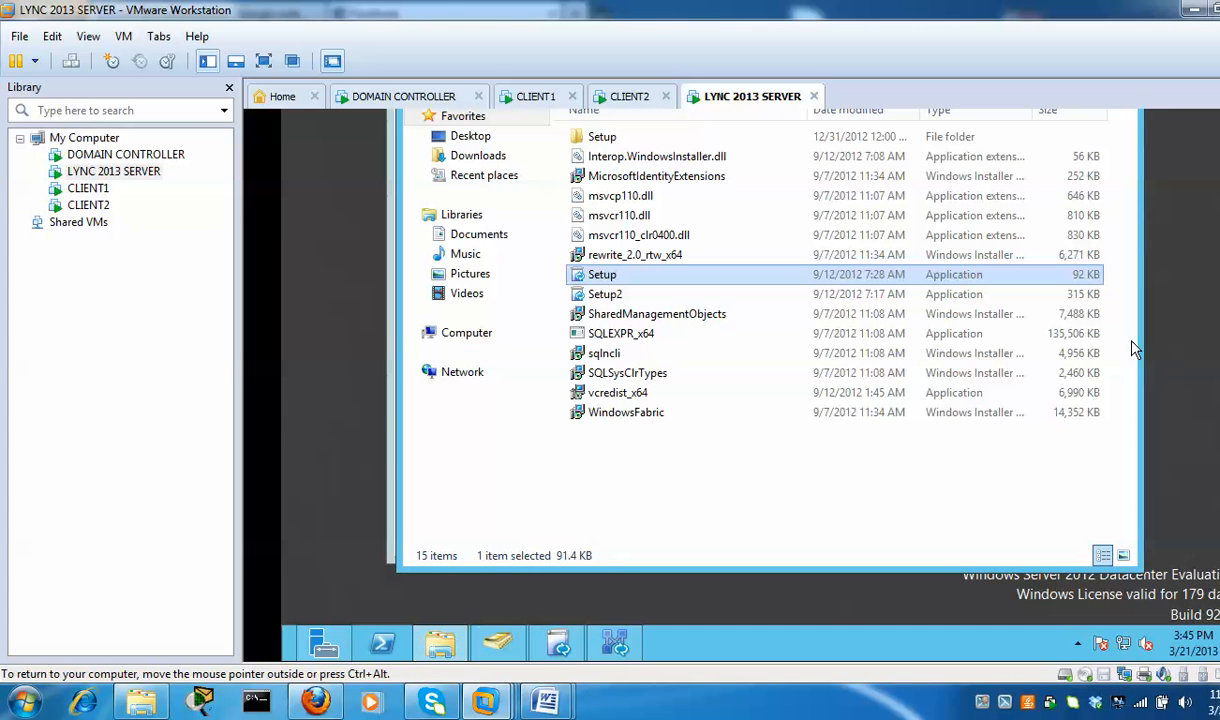
scroll(765, 362, "up", 3)
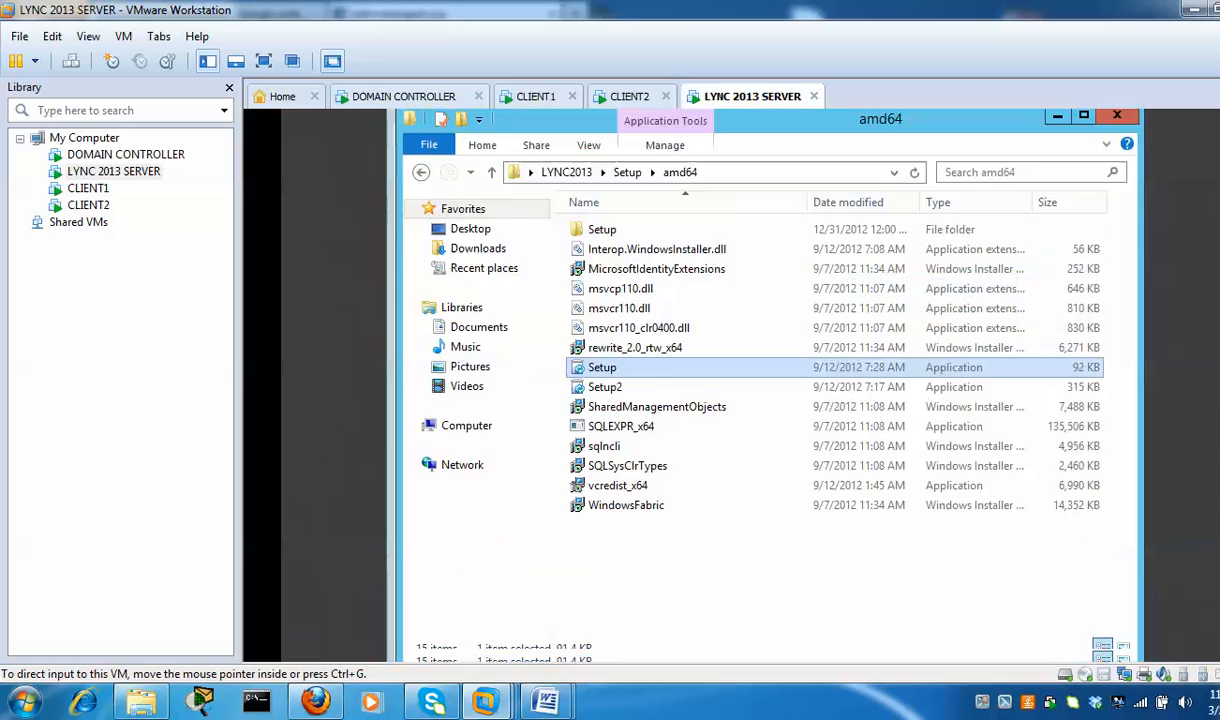
scroll(765, 380, "up", 2)
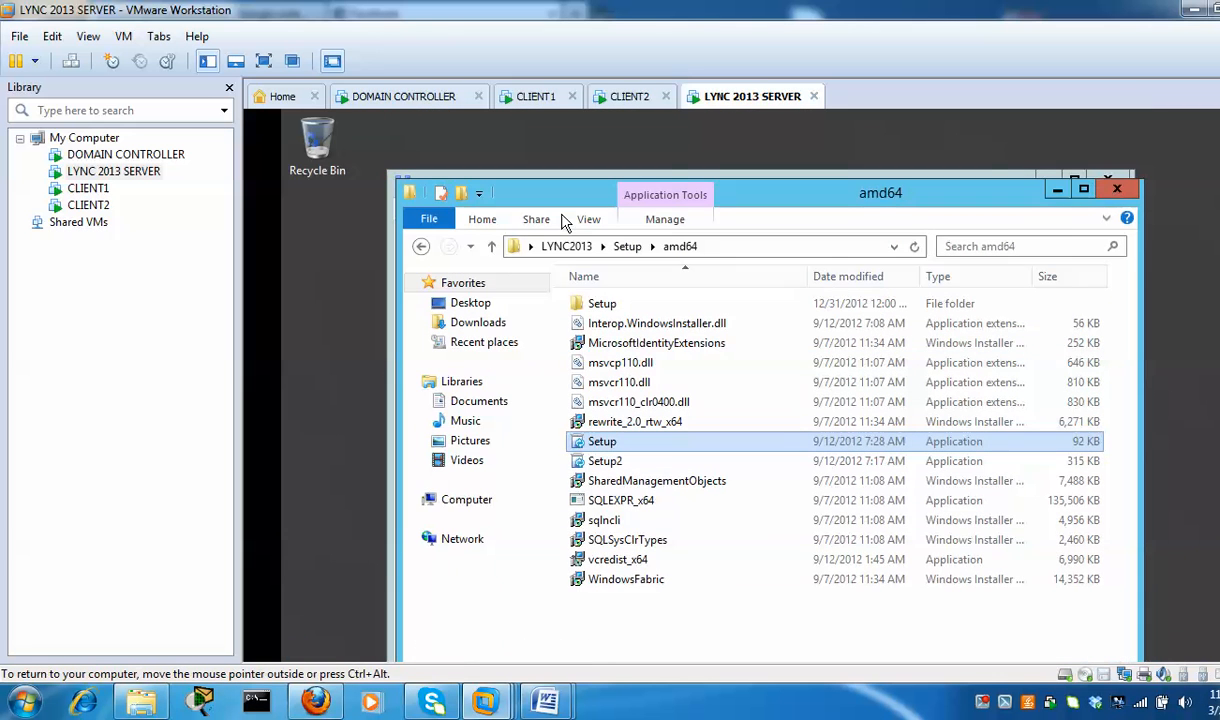
left_click(467, 500)
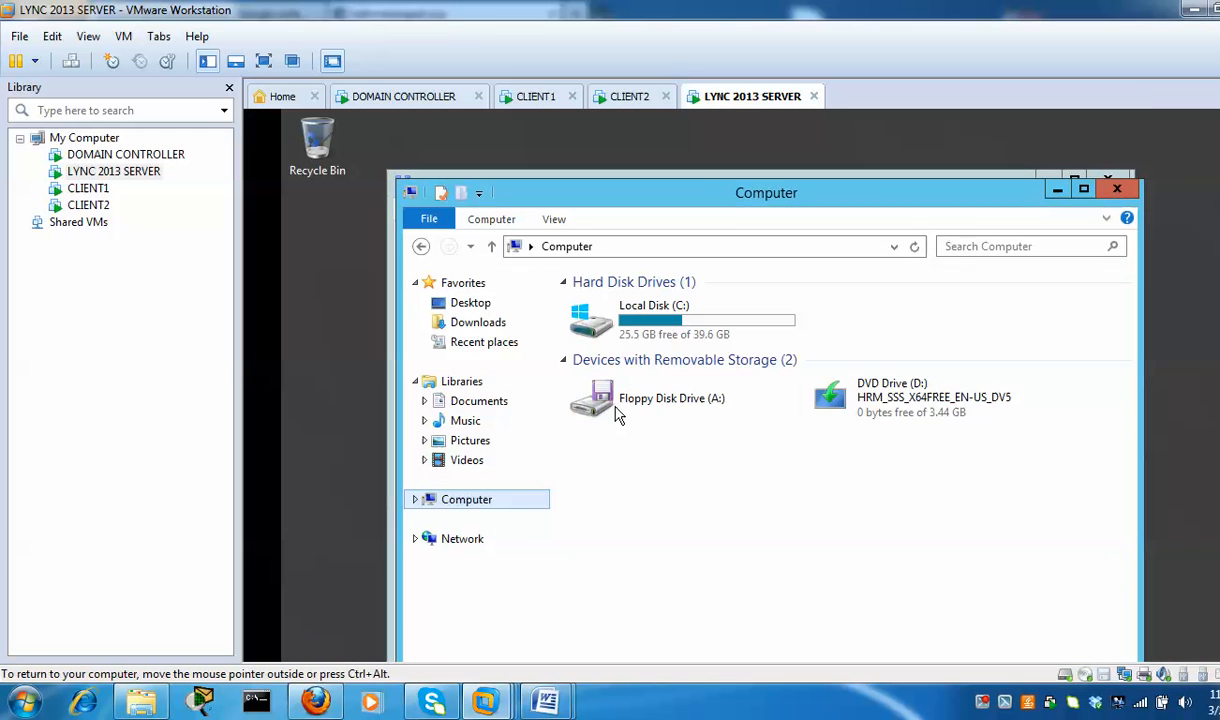
double_click(716, 330)
Create a new folder named share on the C: drive
right_click(676, 474)
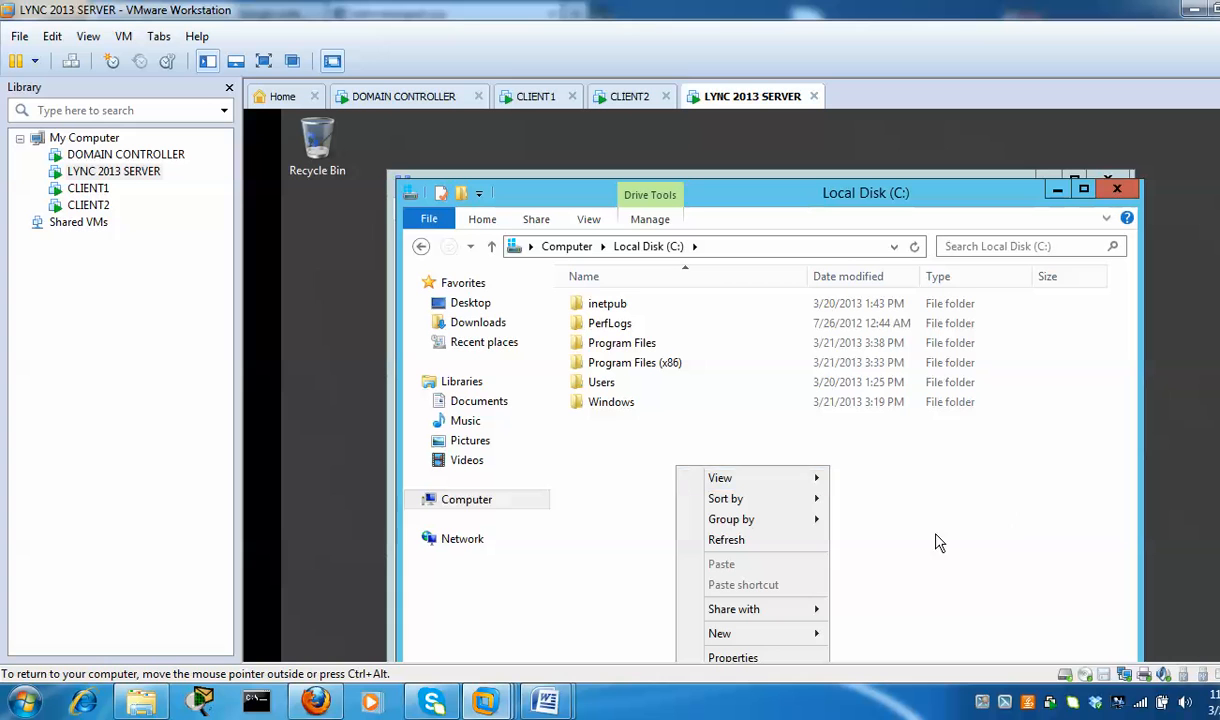
mouse_move(826, 638)
left_click(862, 633)
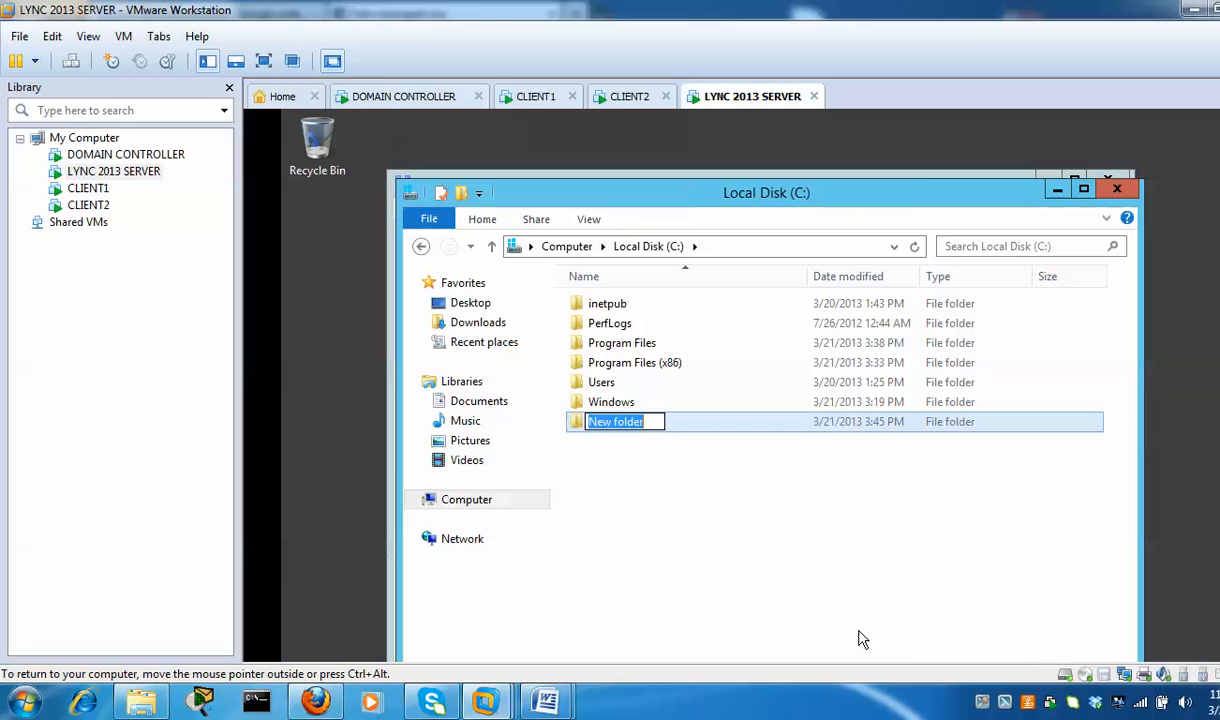
type("share")
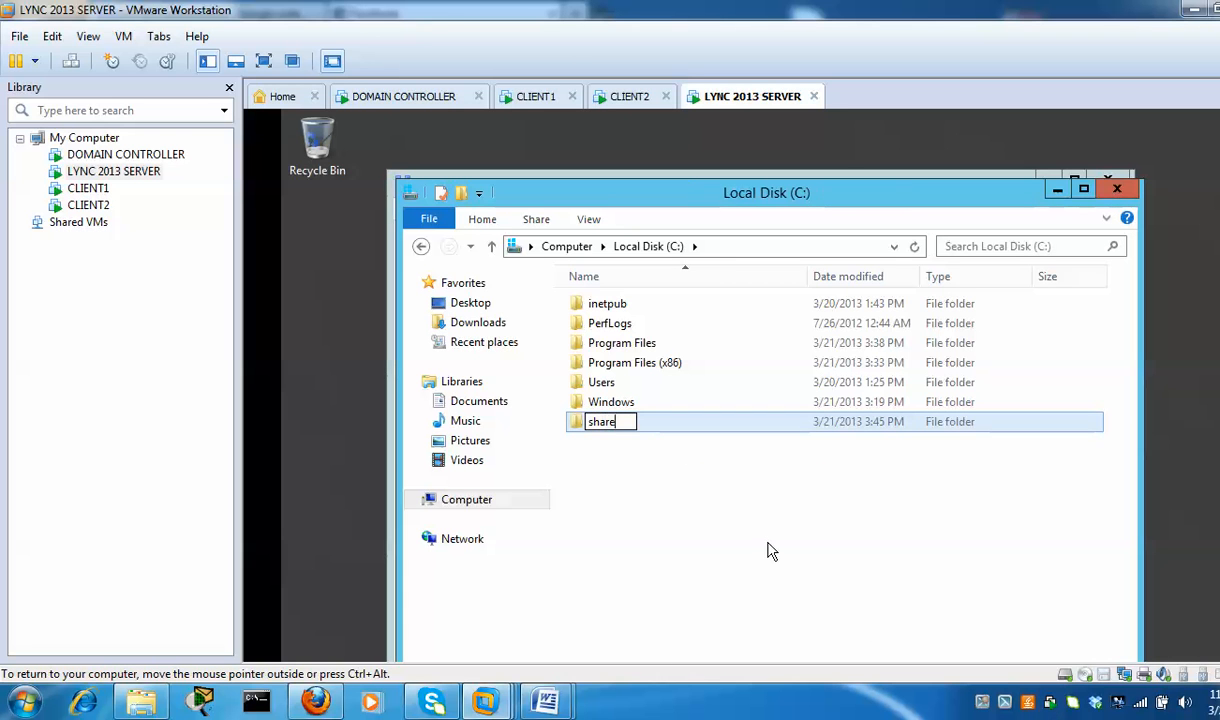
left_click(746, 526)
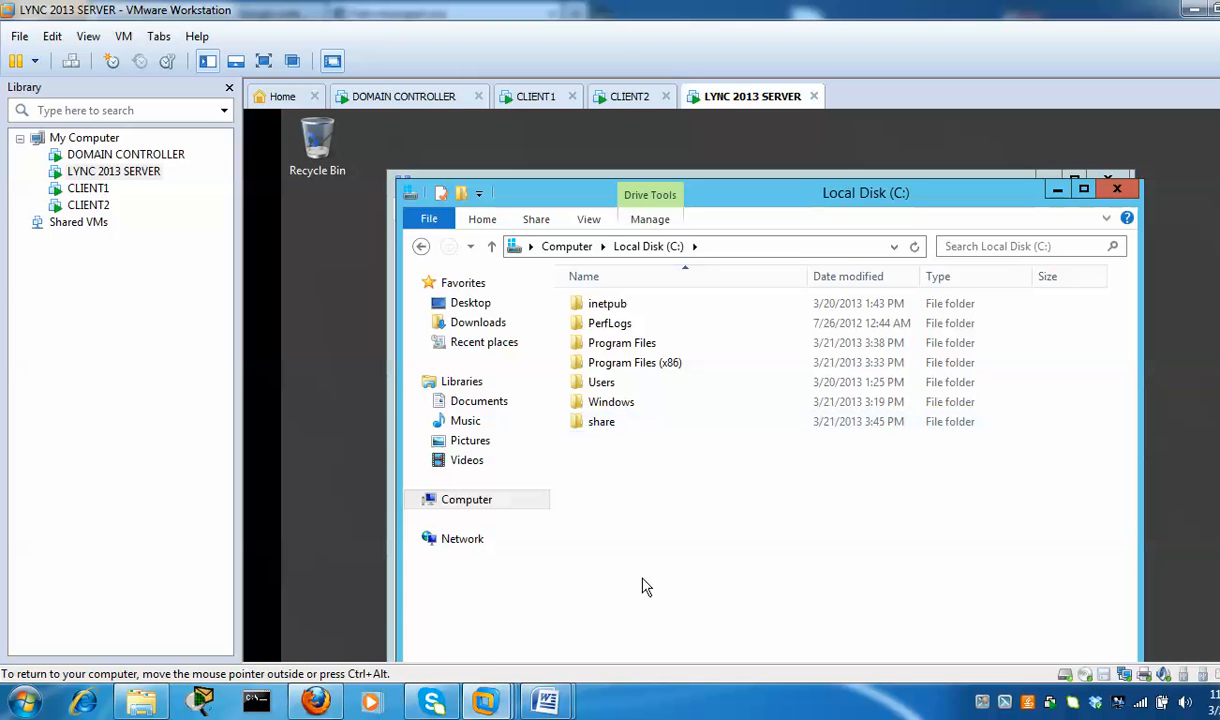
left_click(390, 612)
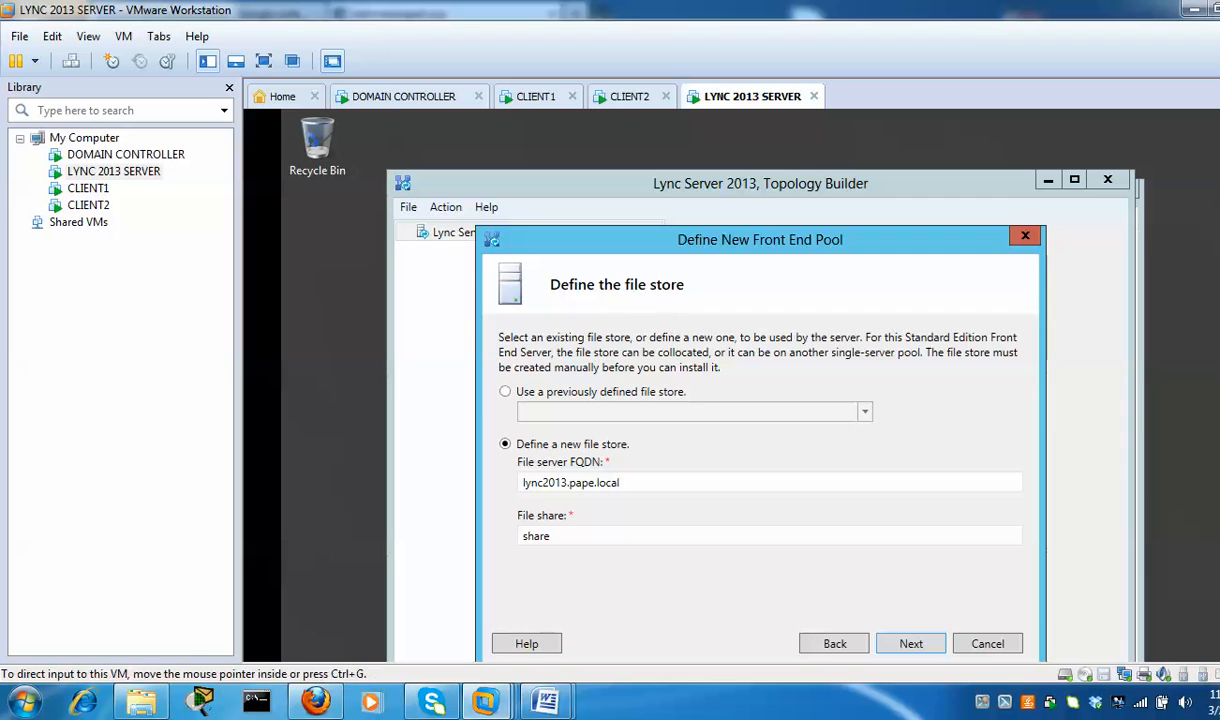
left_click(1143, 238)
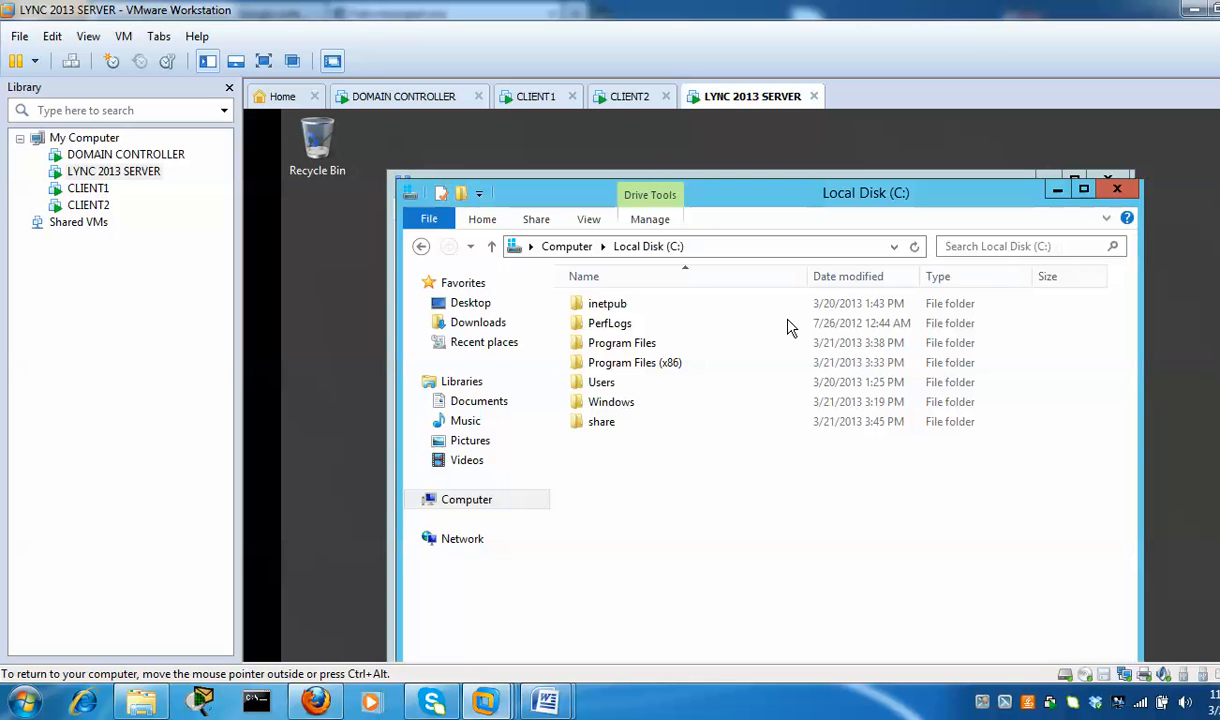
Turn on advanced sharing for the share folder as \\LYNC2013\share
right_click(605, 430)
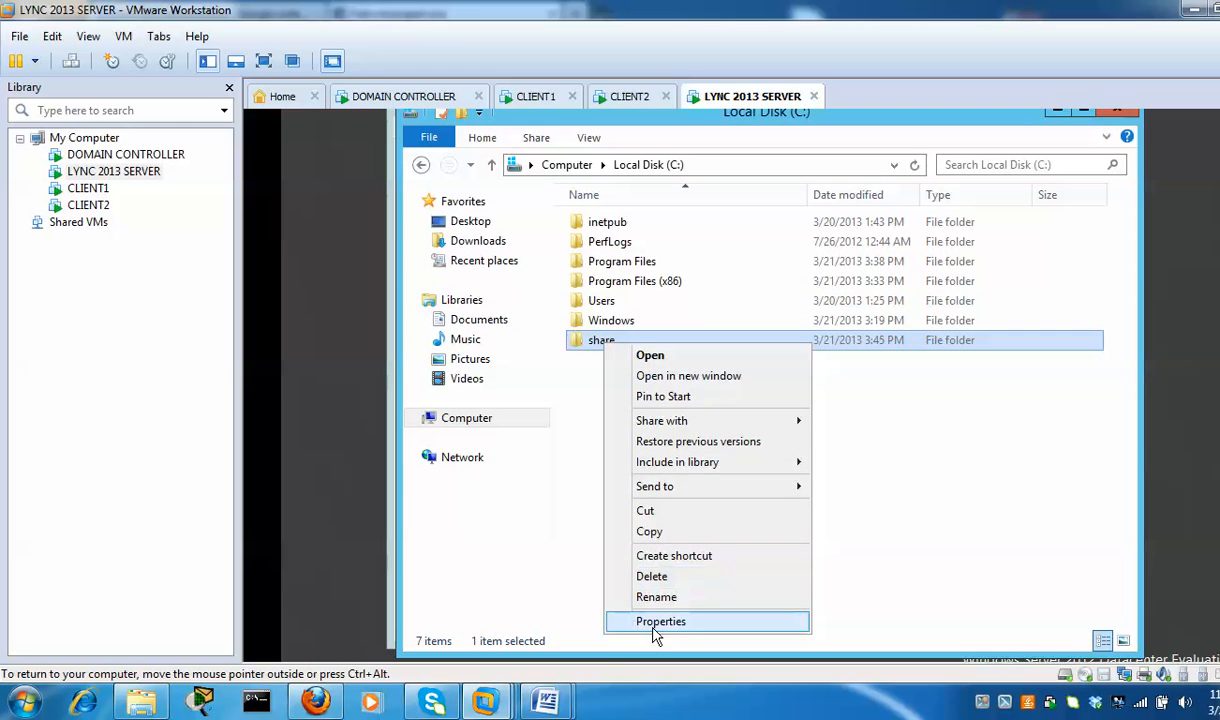
left_click(650, 627)
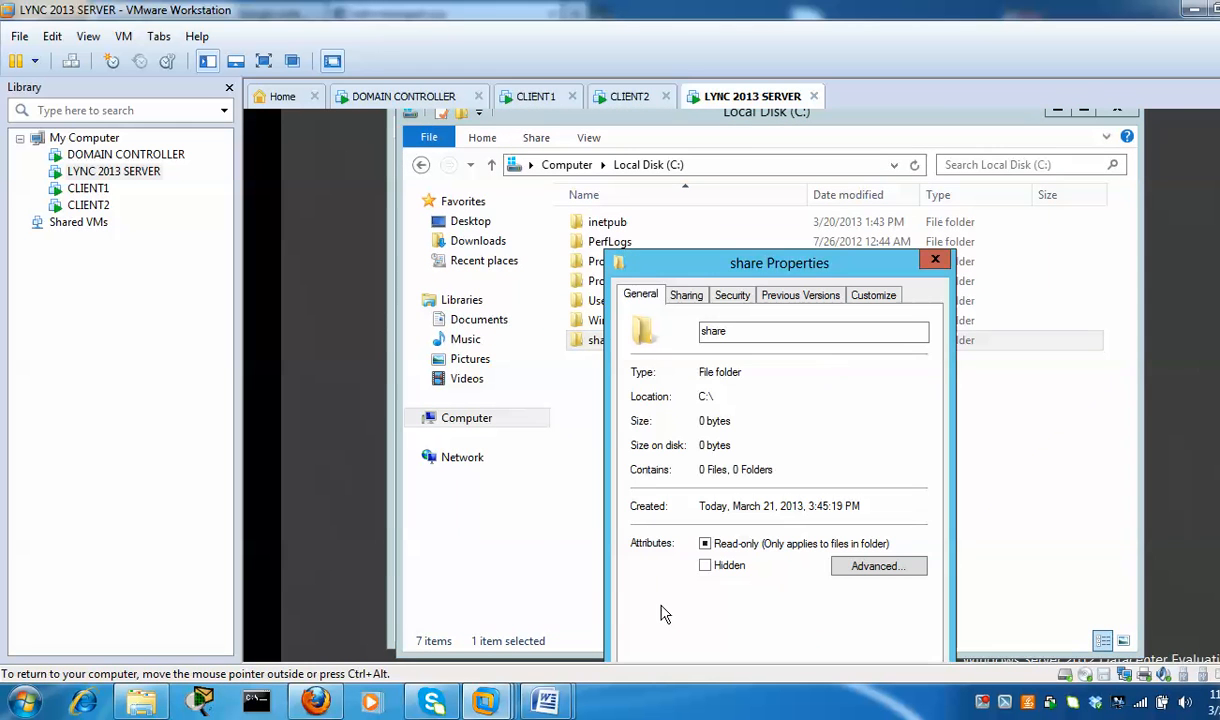
left_click(687, 297)
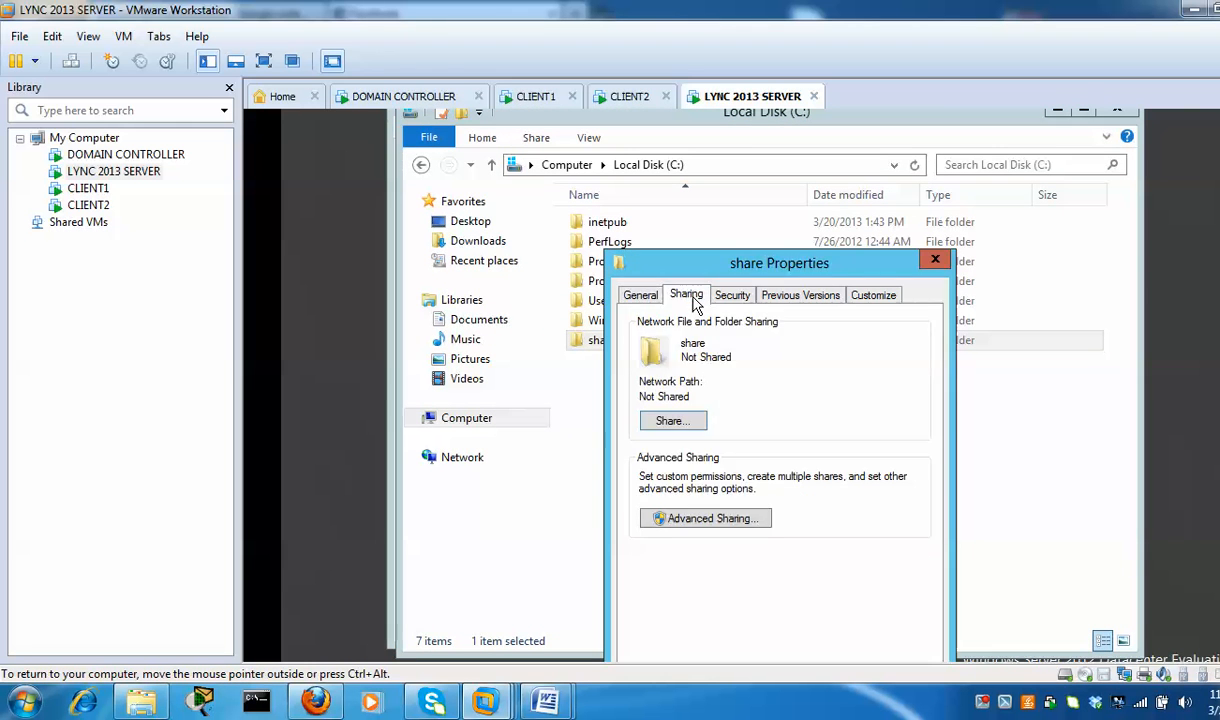
left_click(704, 520)
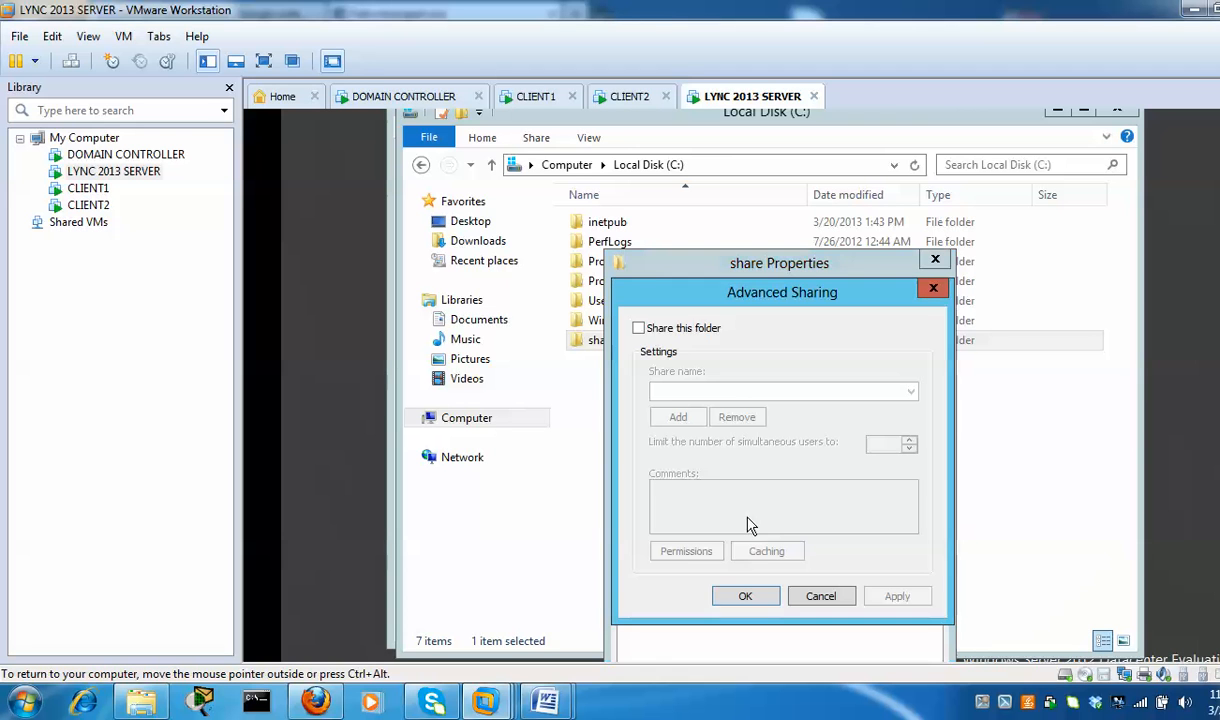
left_click(639, 329)
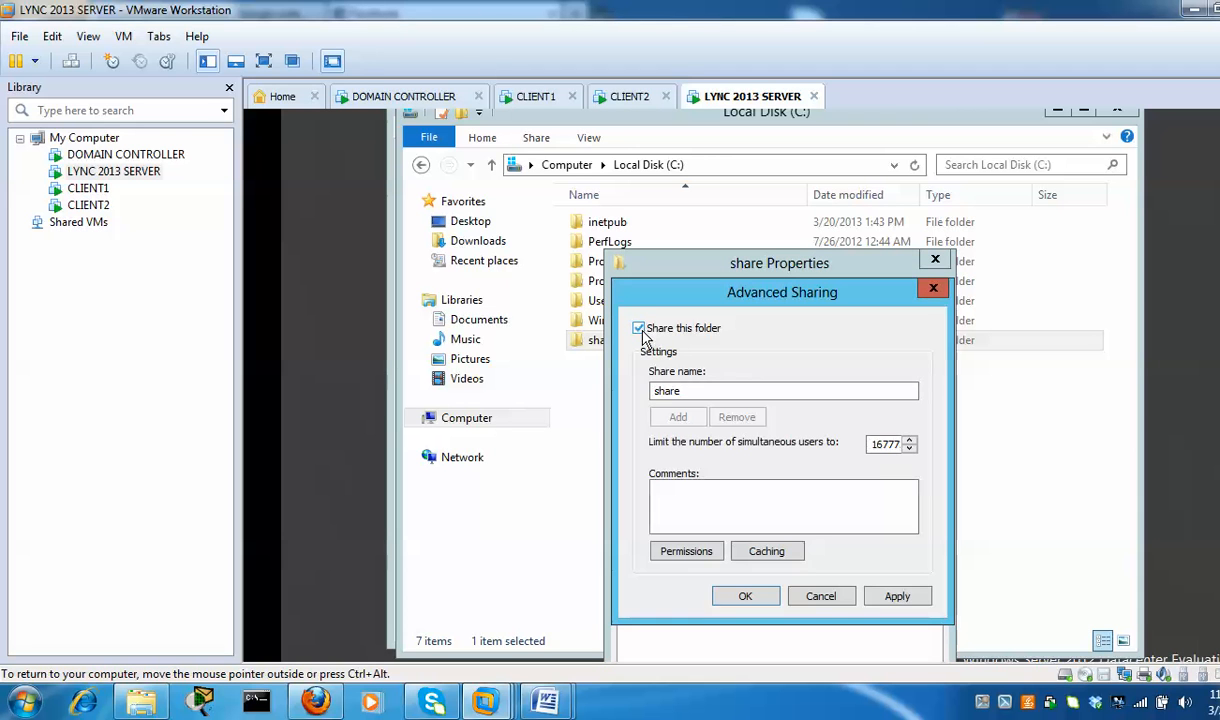
Grant Everyone Full Control on the share and close the folder properties
left_click(688, 553)
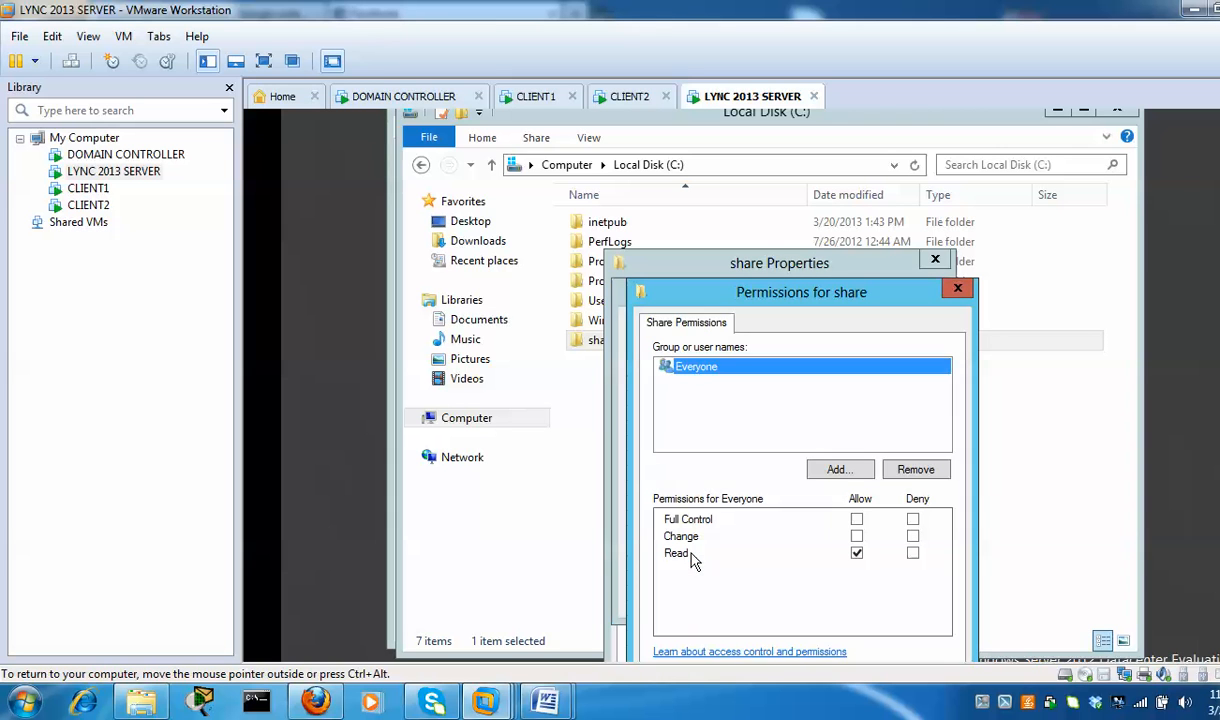
left_click(857, 520)
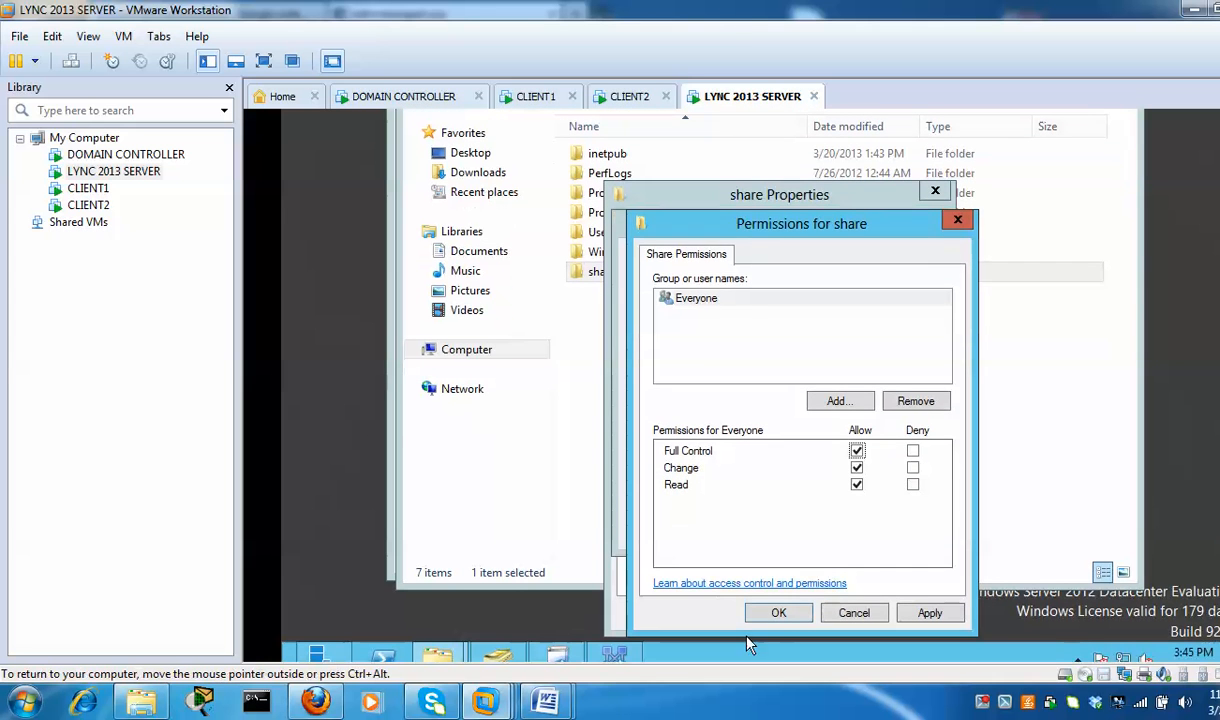
left_click(777, 614)
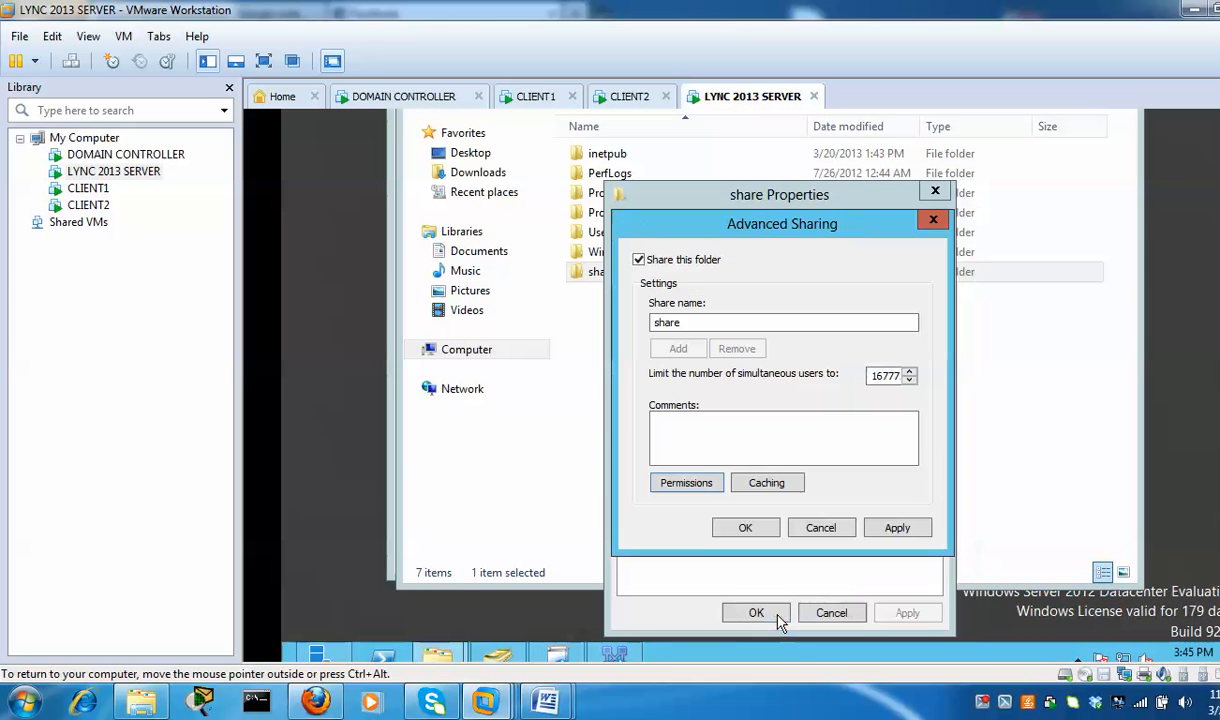
left_click(764, 531)
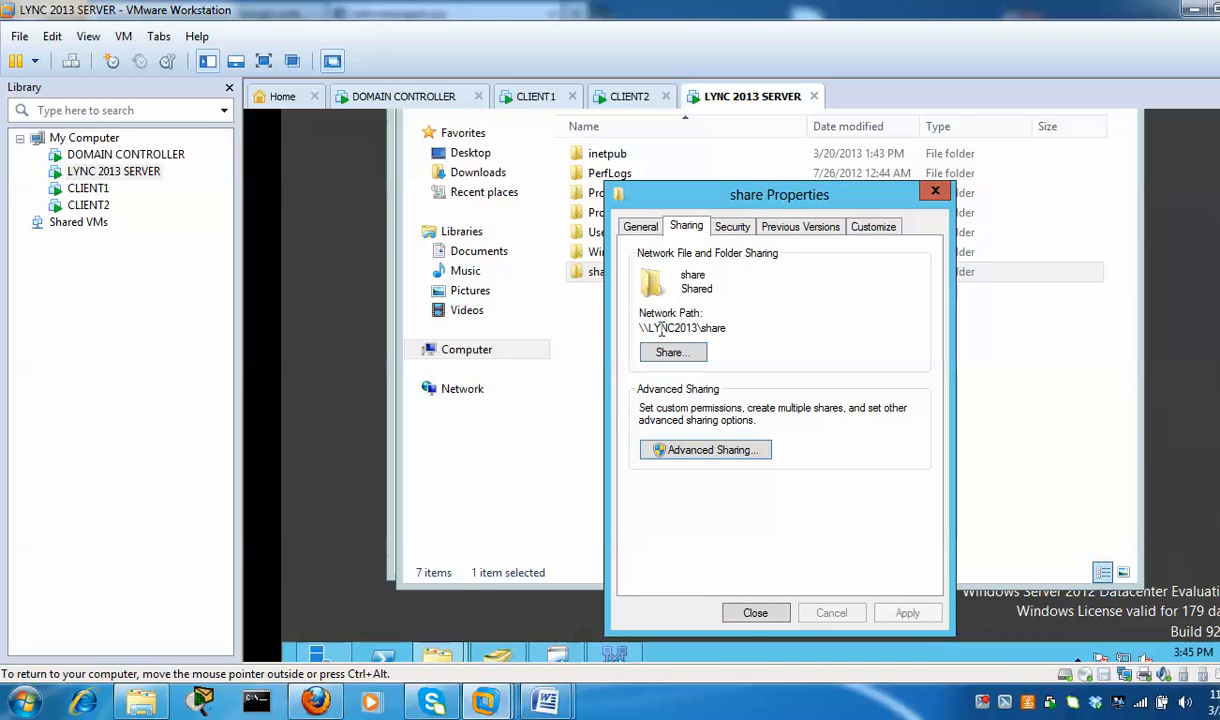
left_click(755, 613)
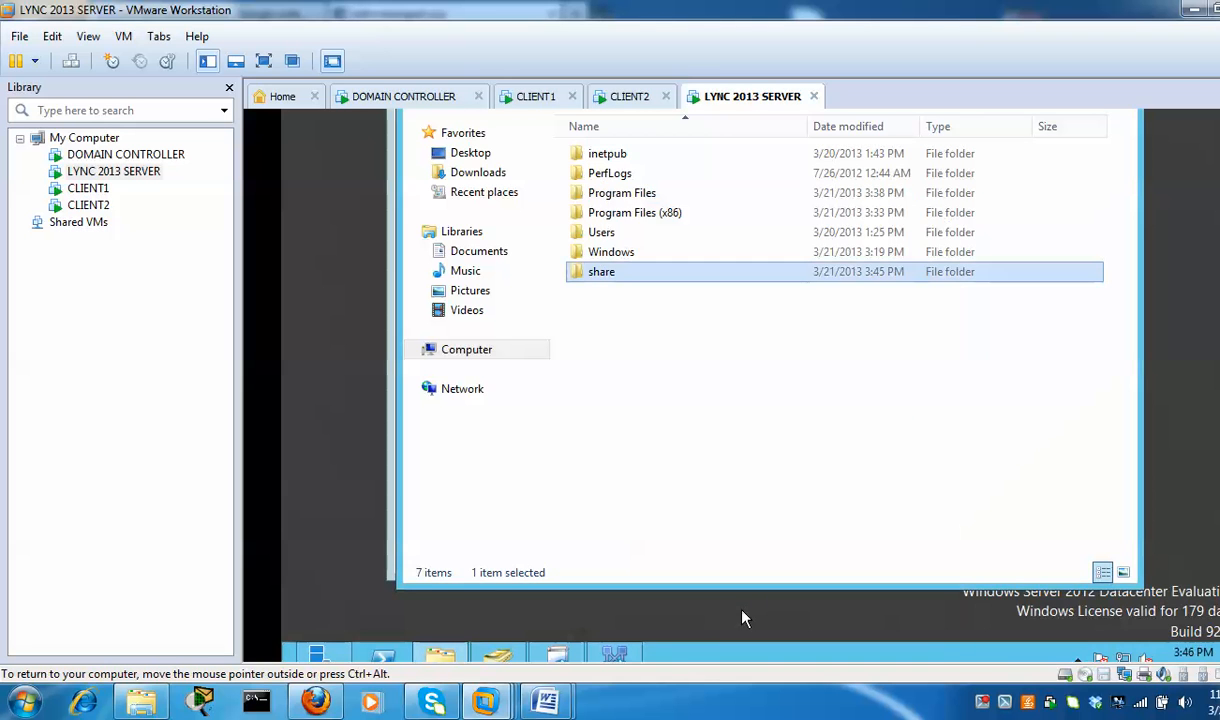
Move past the file store and change the external Web Services base URL to lync2013.pape.org
left_click(372, 548)
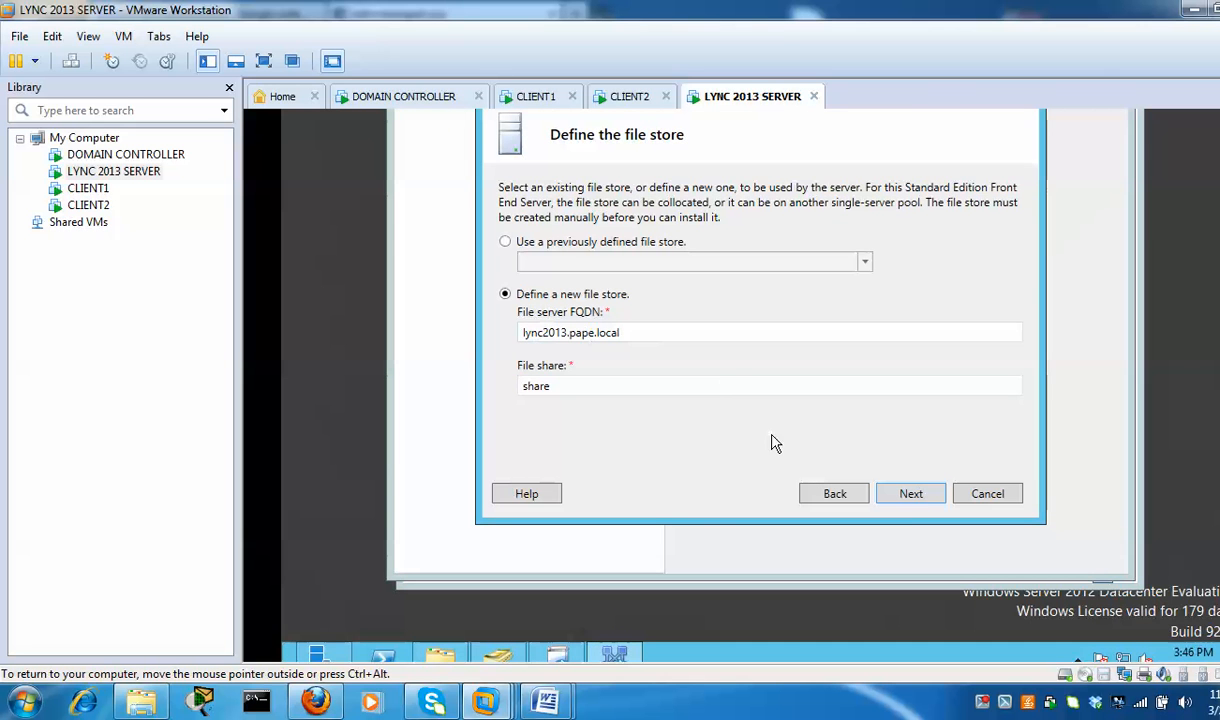
left_click(930, 503)
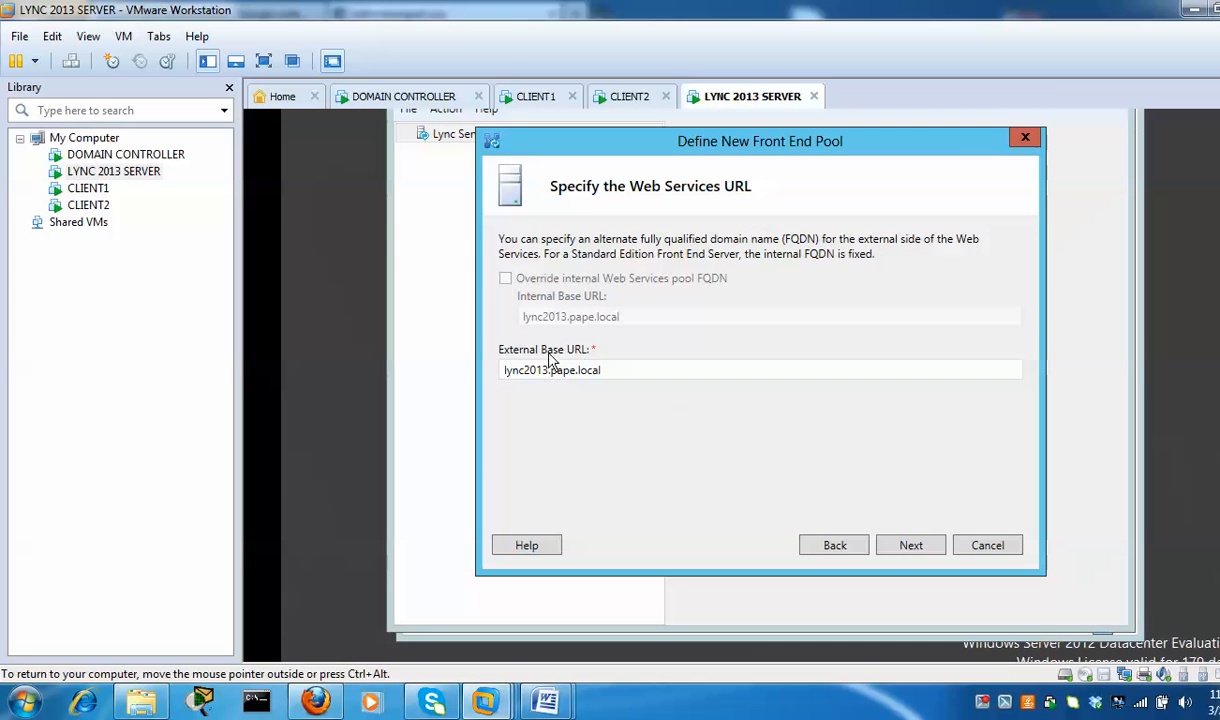
left_click(617, 370)
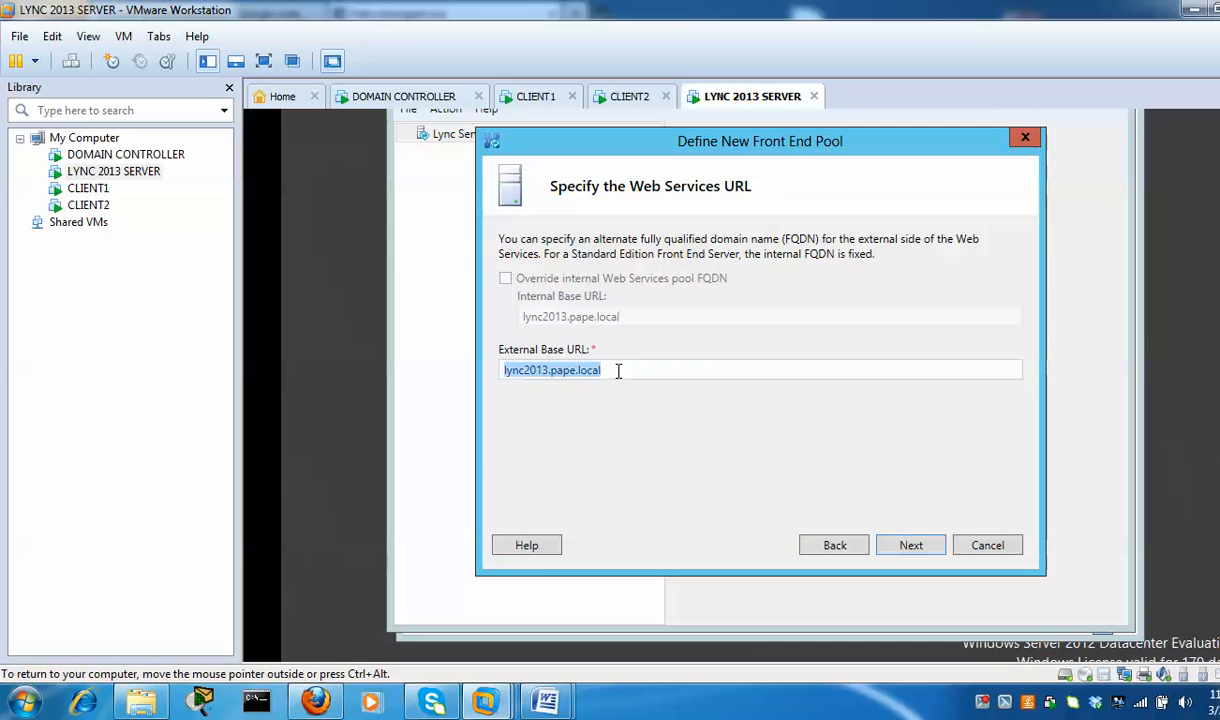
left_click(627, 372)
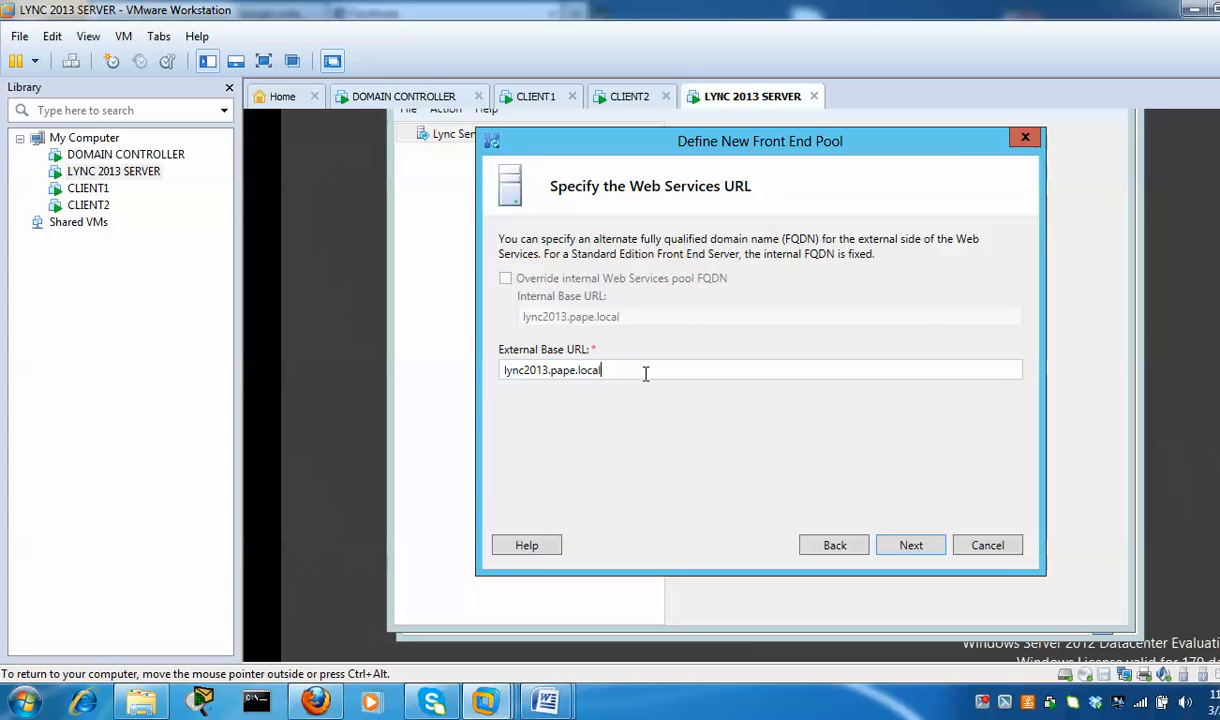
key("BackSpace")
key("BackSpace")
type("org")
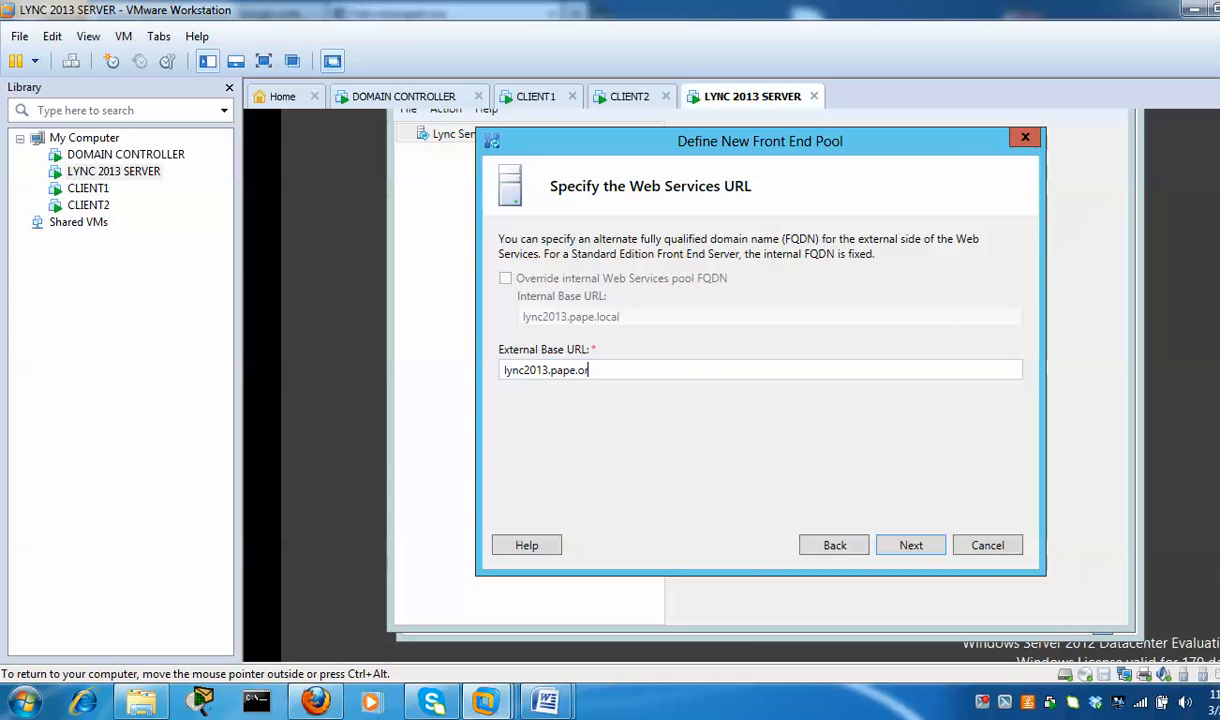
left_click(910, 546)
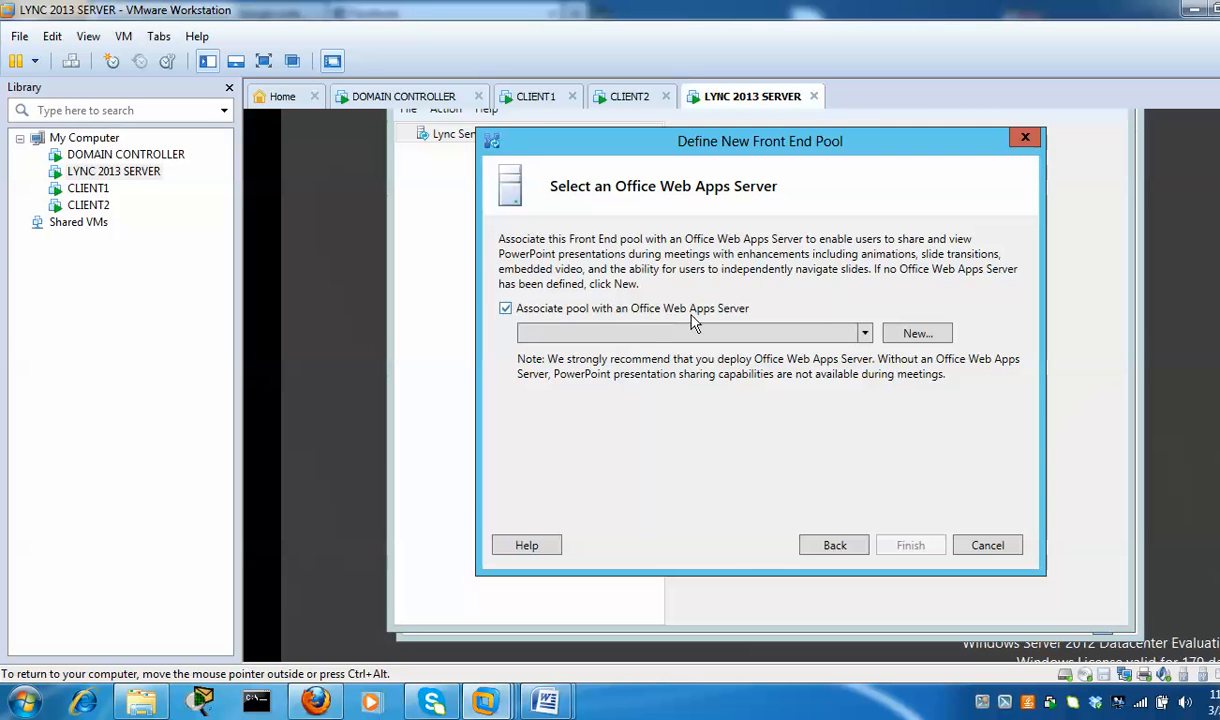
Add a new Office Web Apps Server named 'owa' to the pool and finish defining the front end pool
left_click(917, 334)
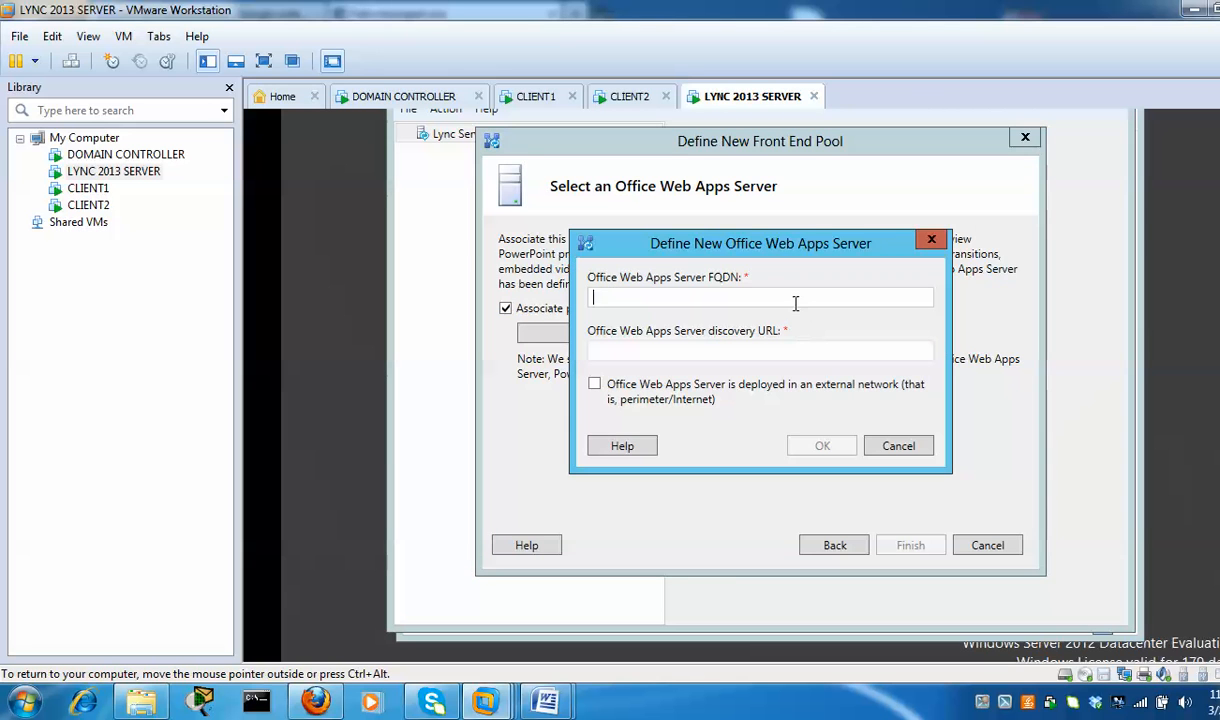
type("o")
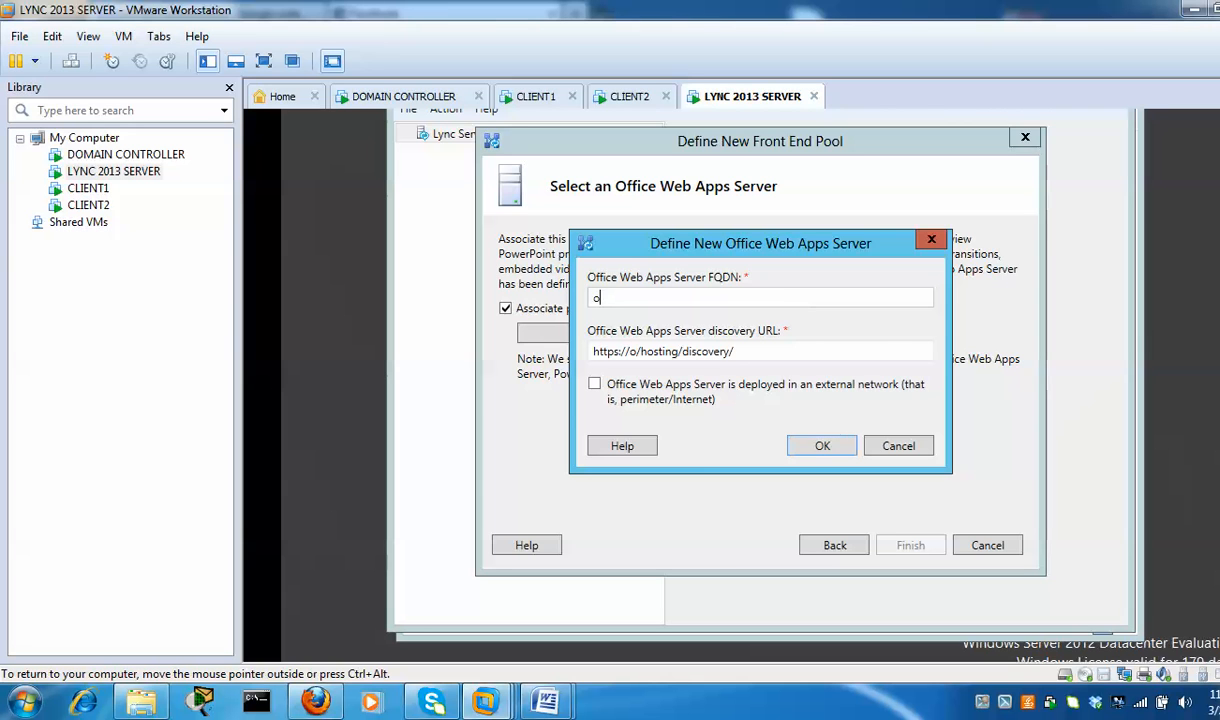
type("wa")
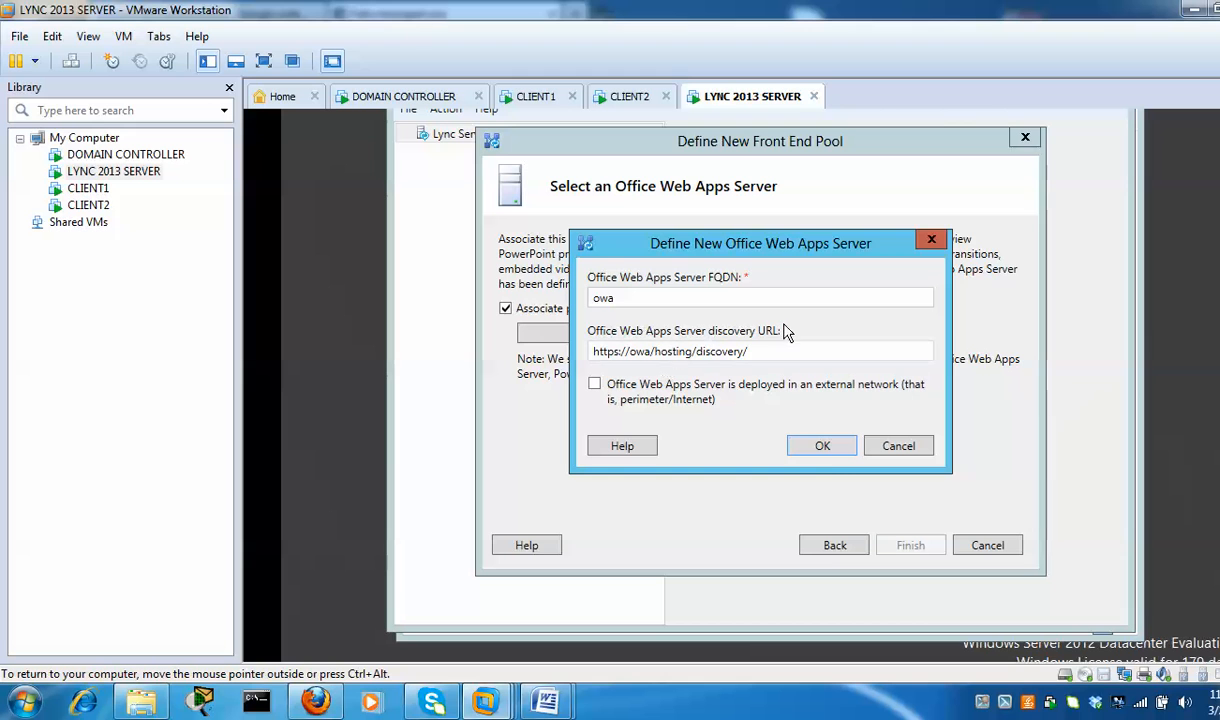
left_click(840, 451)
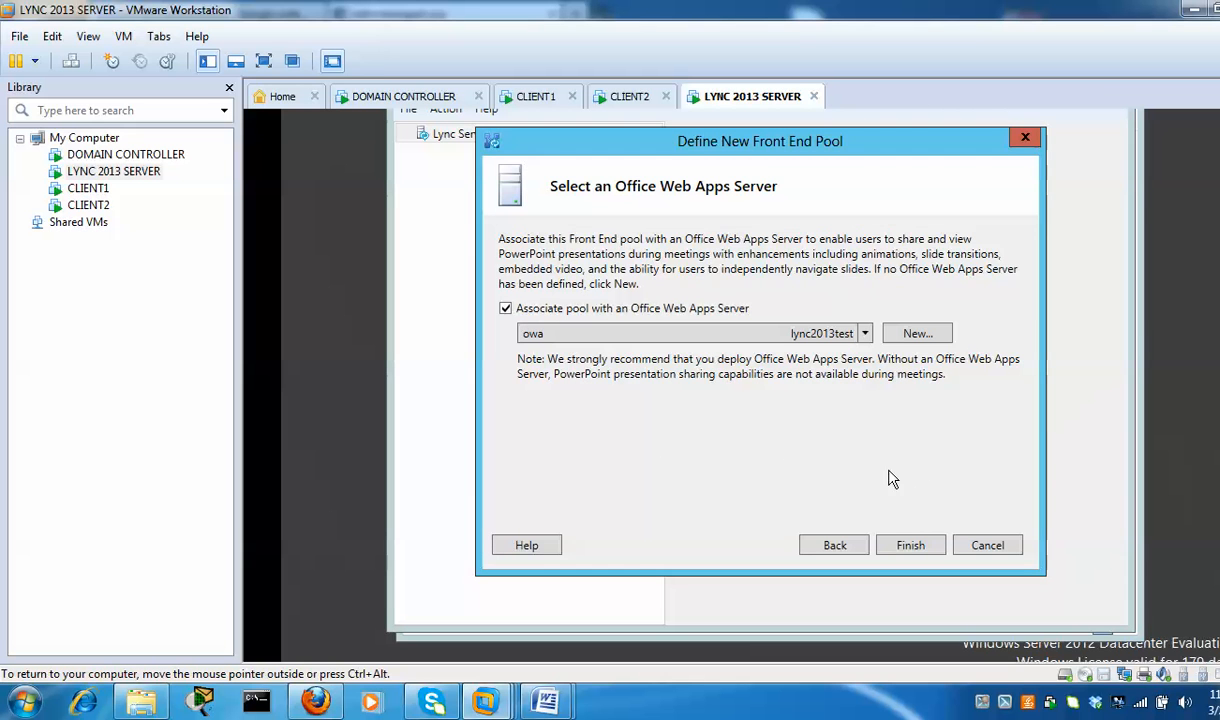
left_click(911, 547)
key("ctrl+alt")
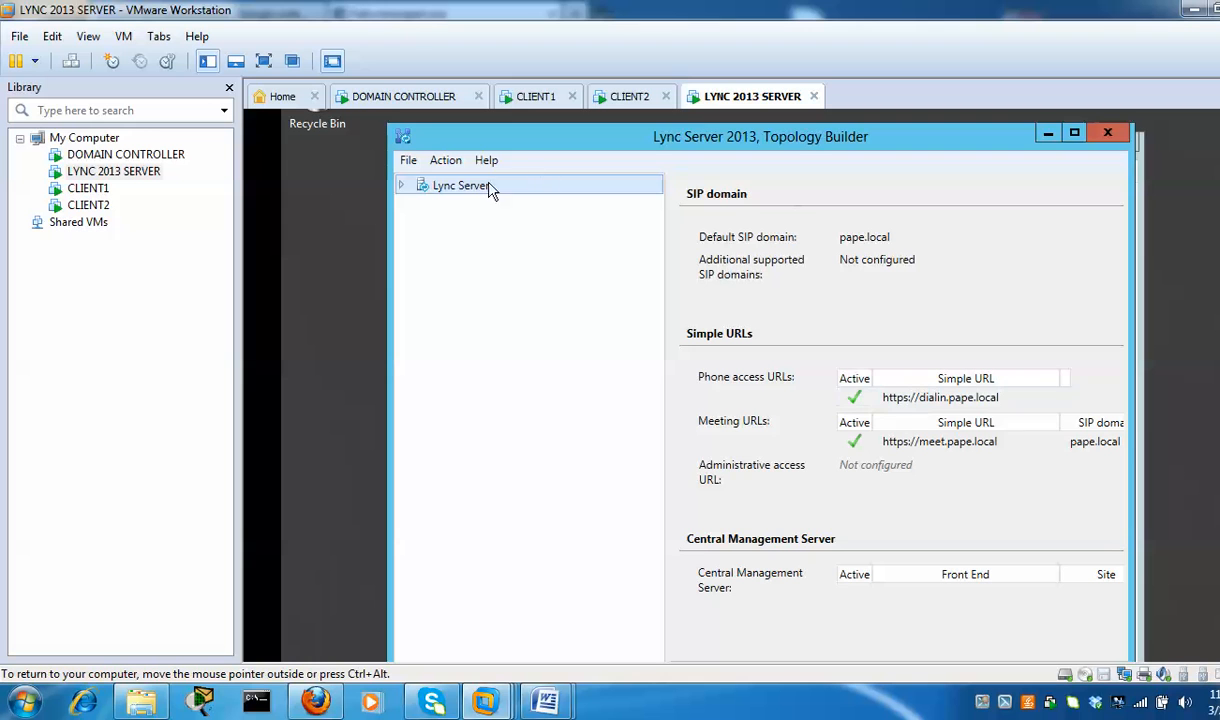
Open Edit Properties for the Lync Server root of the topology
left_click(402, 187)
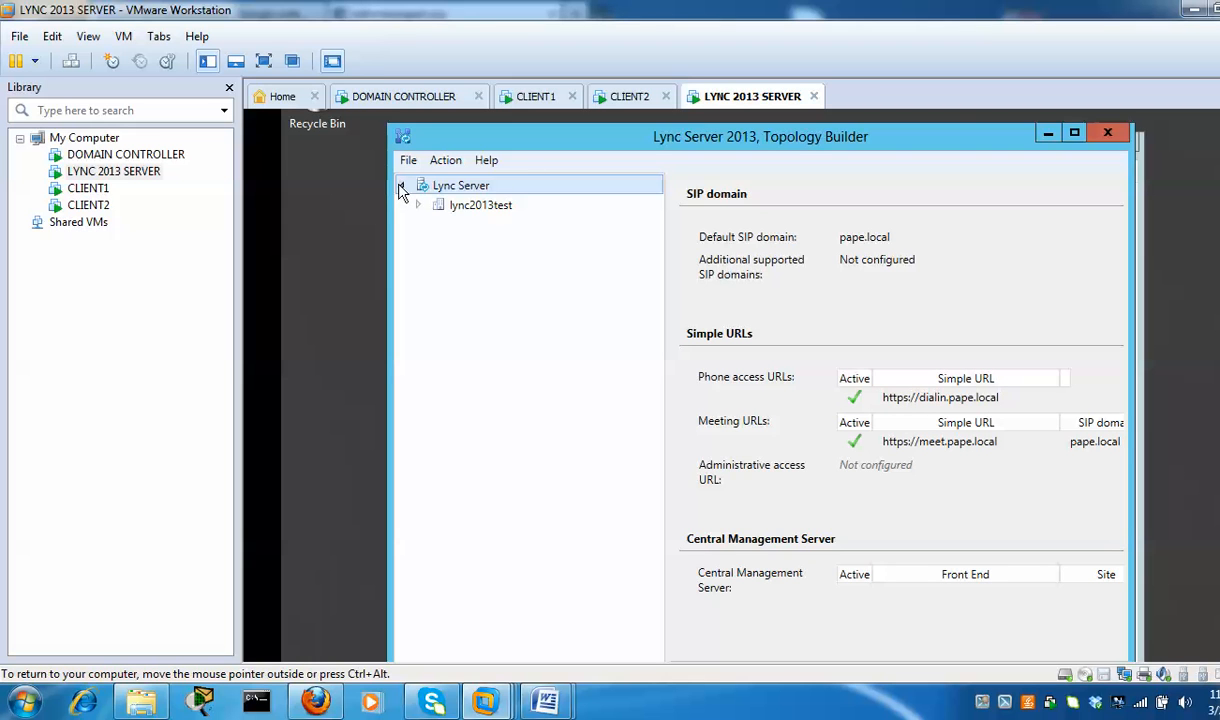
right_click(450, 193)
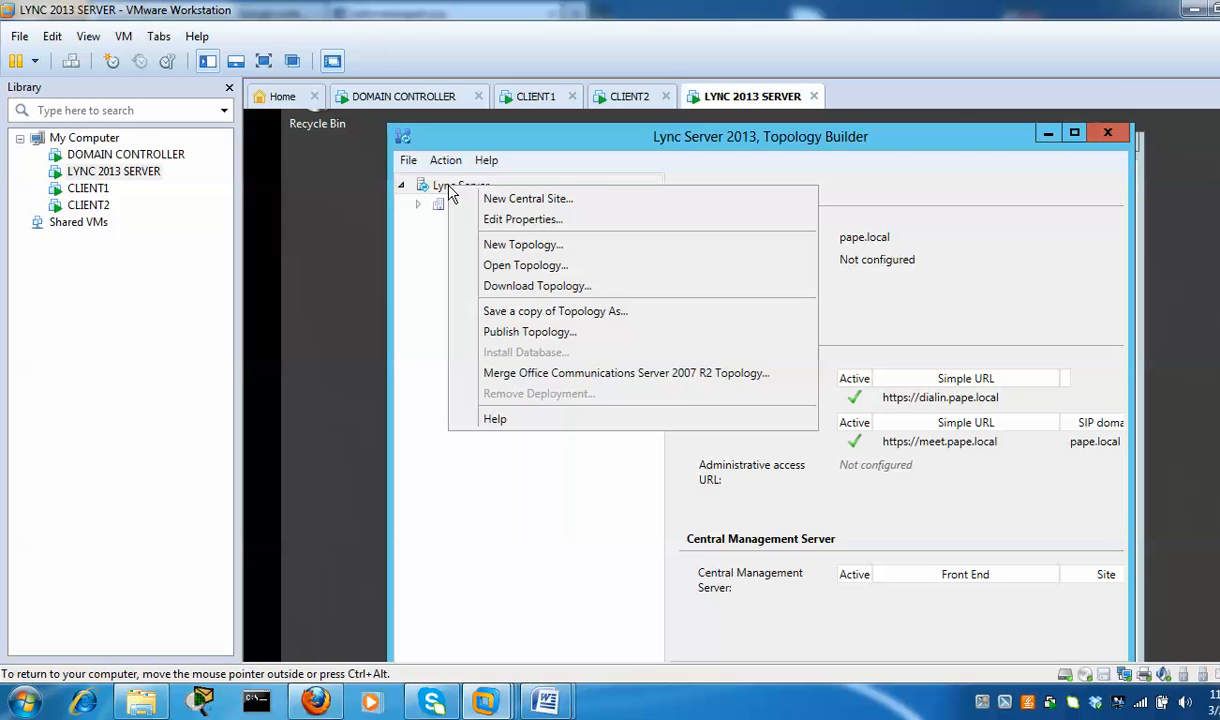
left_click(422, 234)
left_click(470, 192)
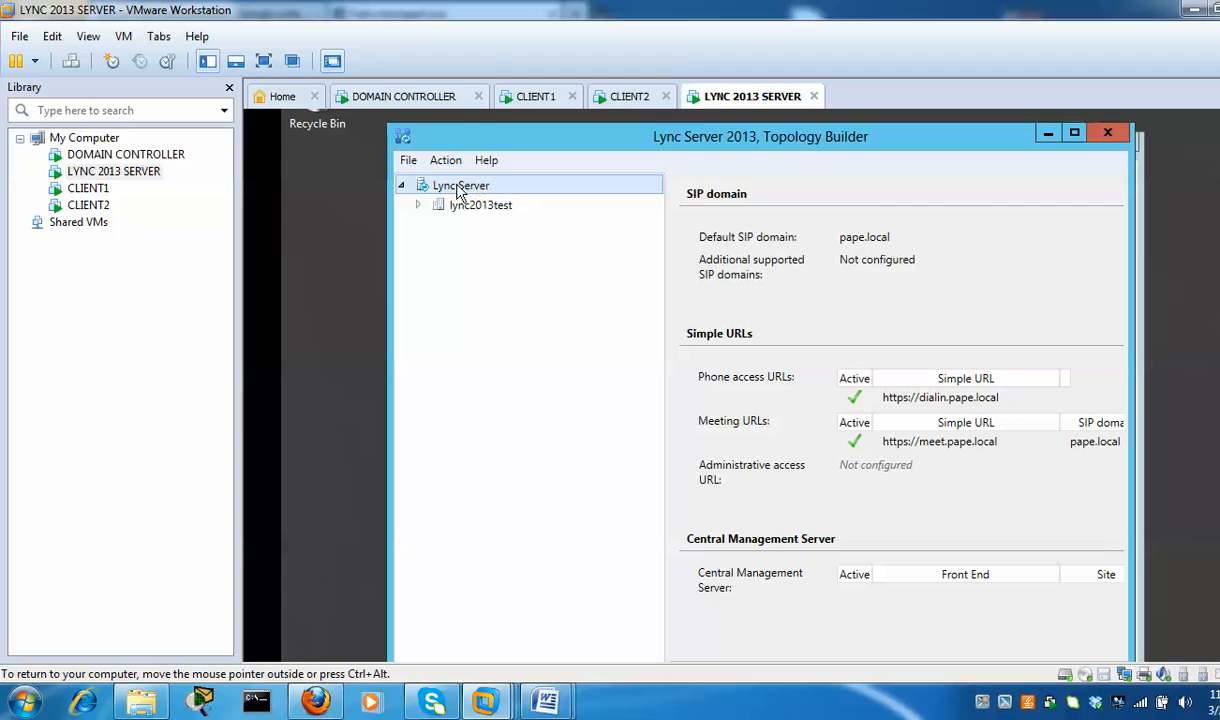
left_click(419, 205)
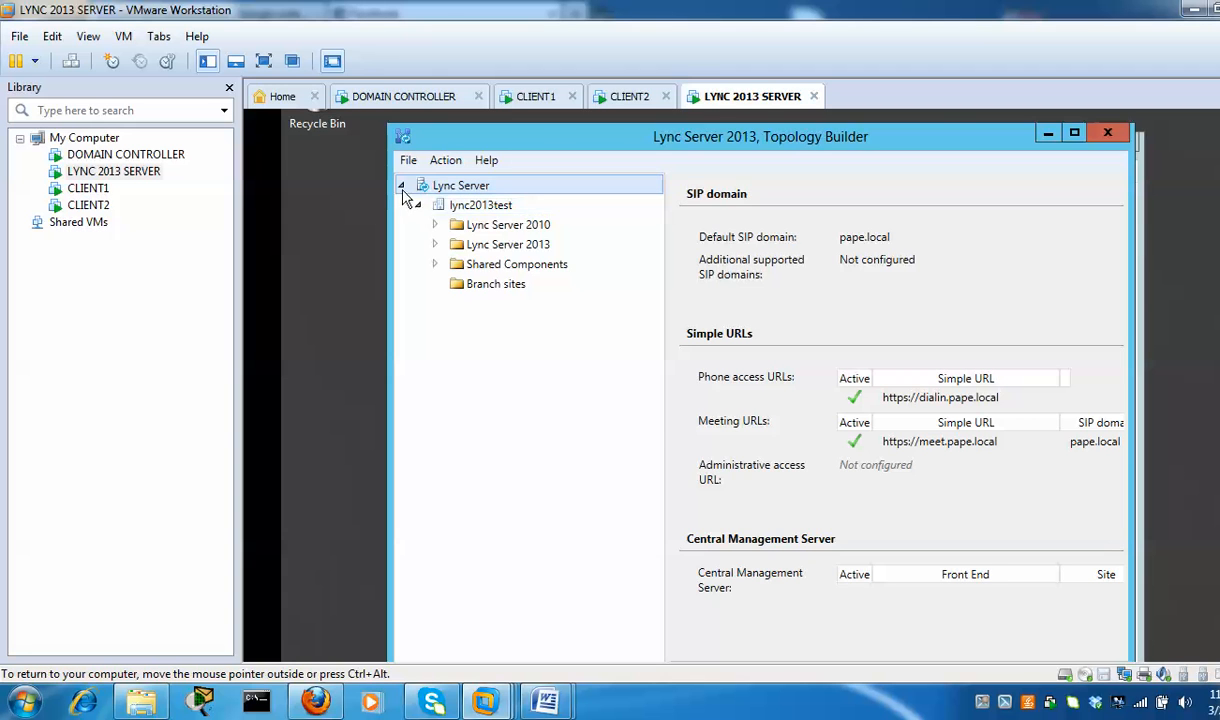
left_click(403, 188)
right_click(477, 191)
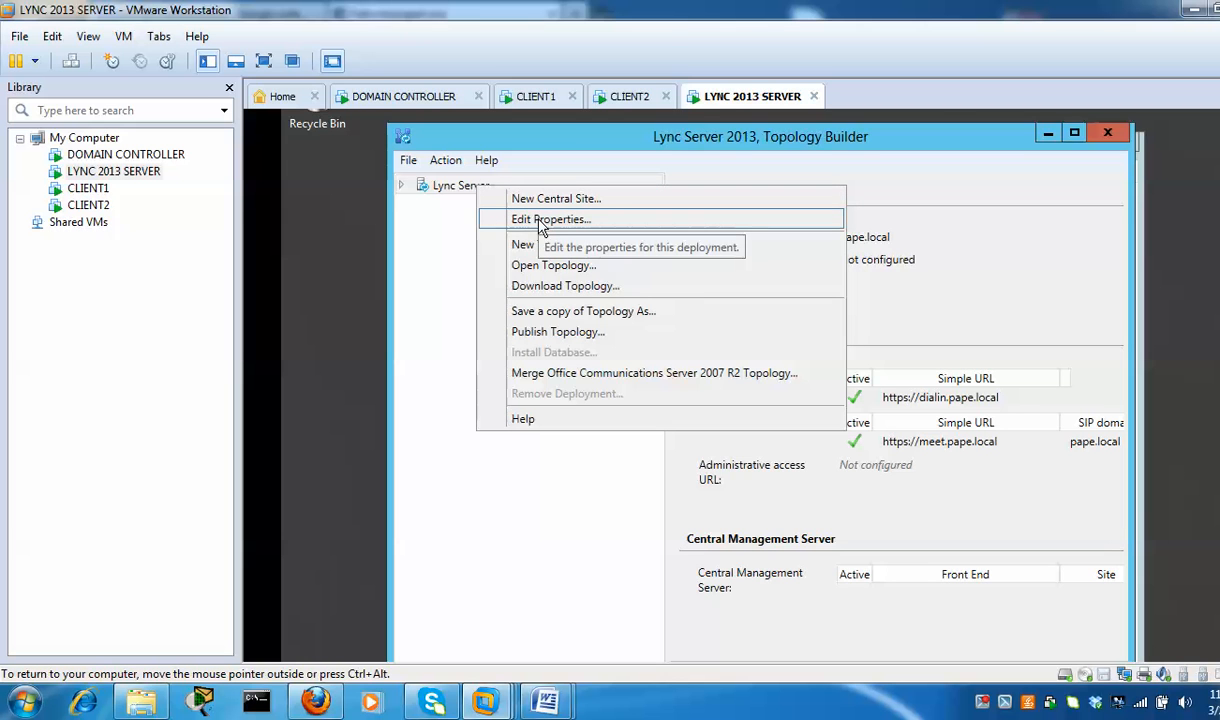
left_click(577, 221)
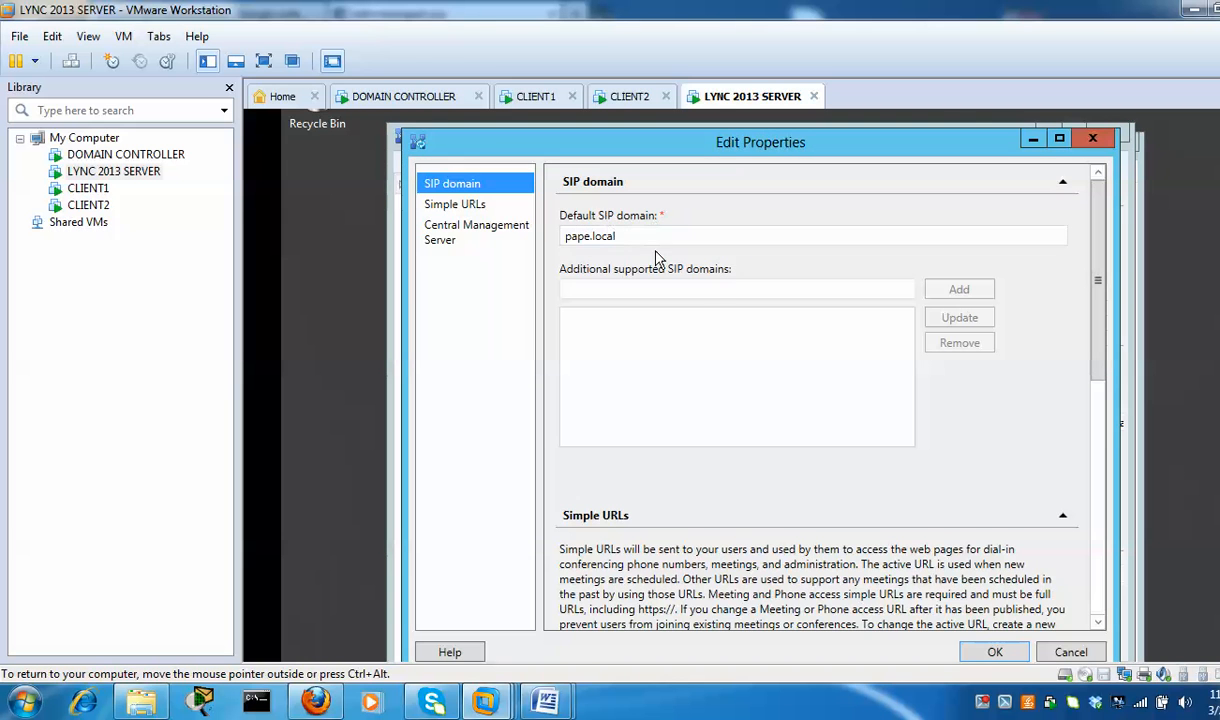
left_click(477, 209)
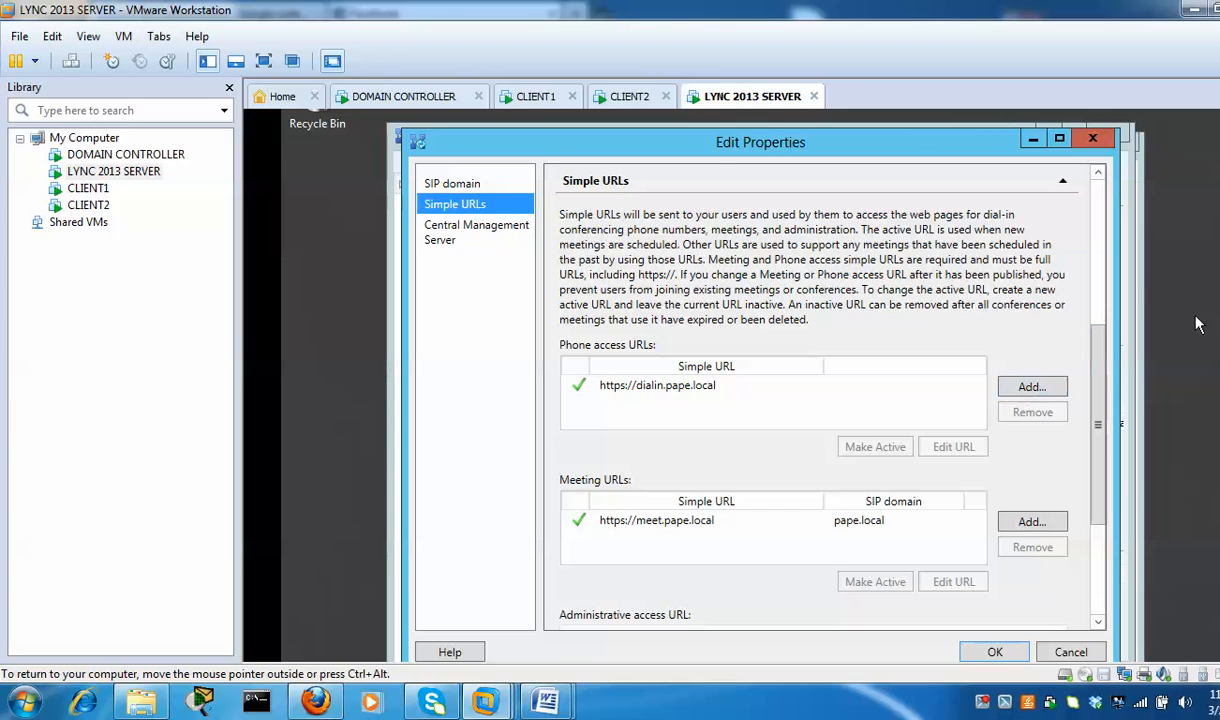
left_click_drag(1101, 428, 1098, 512)
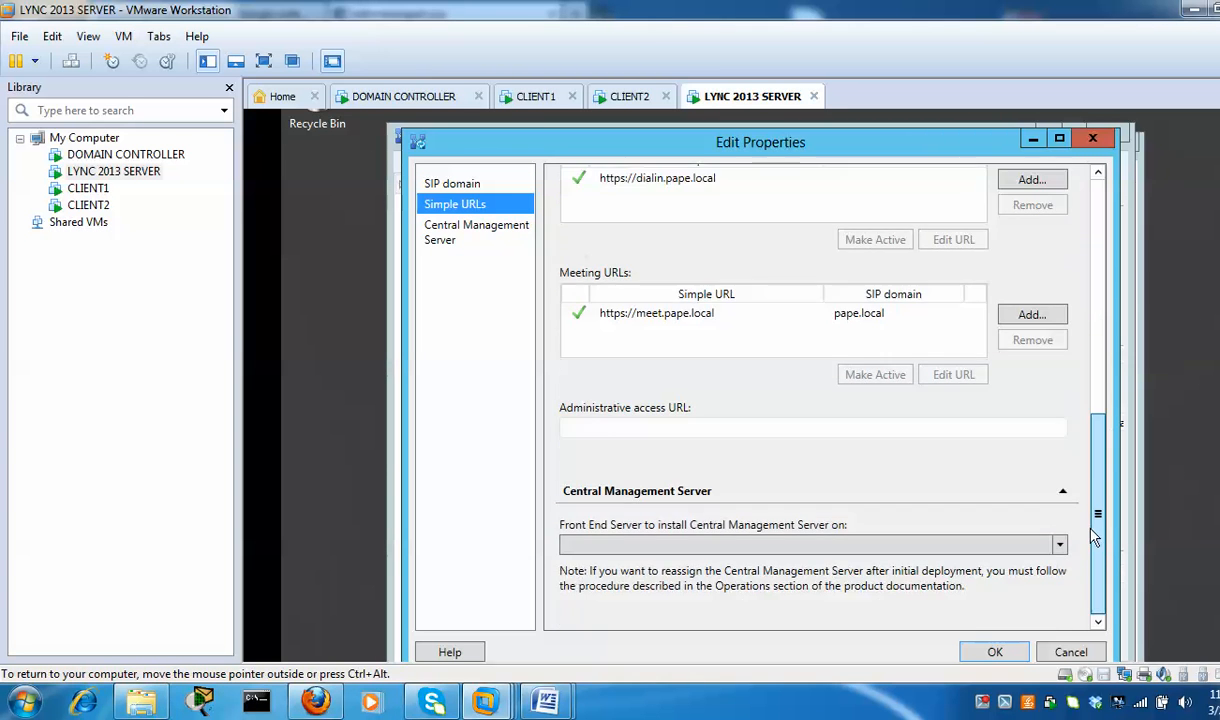
left_click(825, 430)
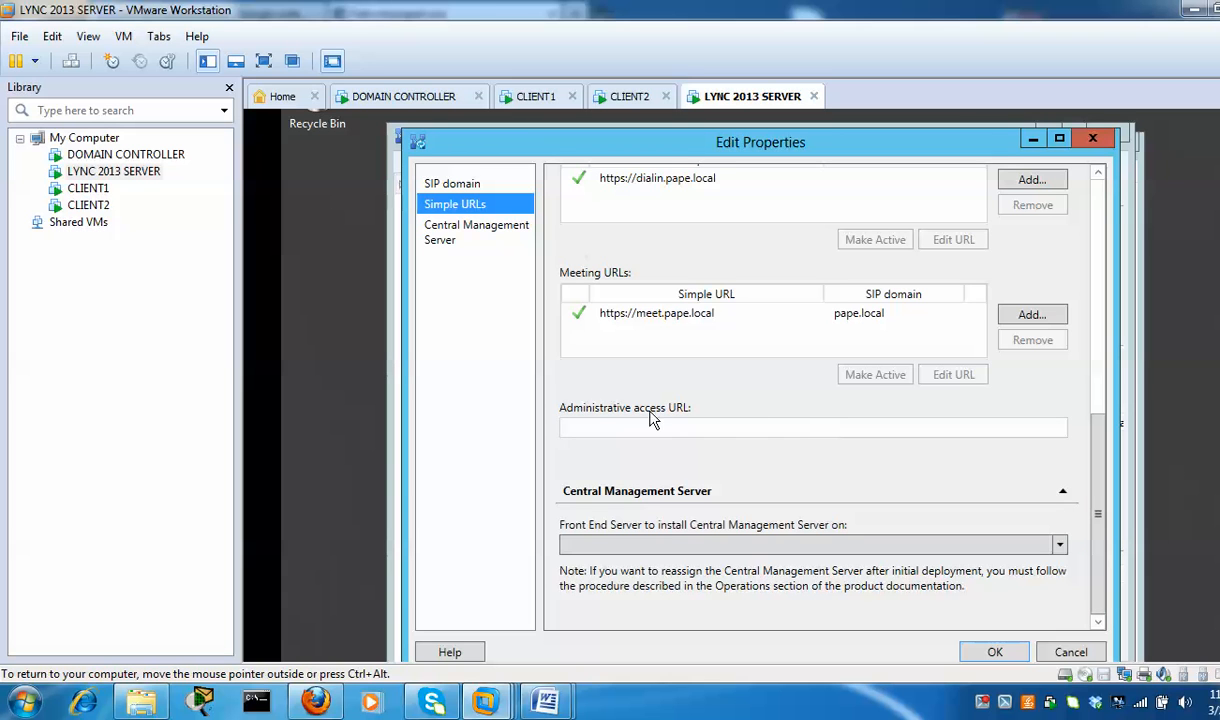
type("a")
key("BackSpace")
type("https:")
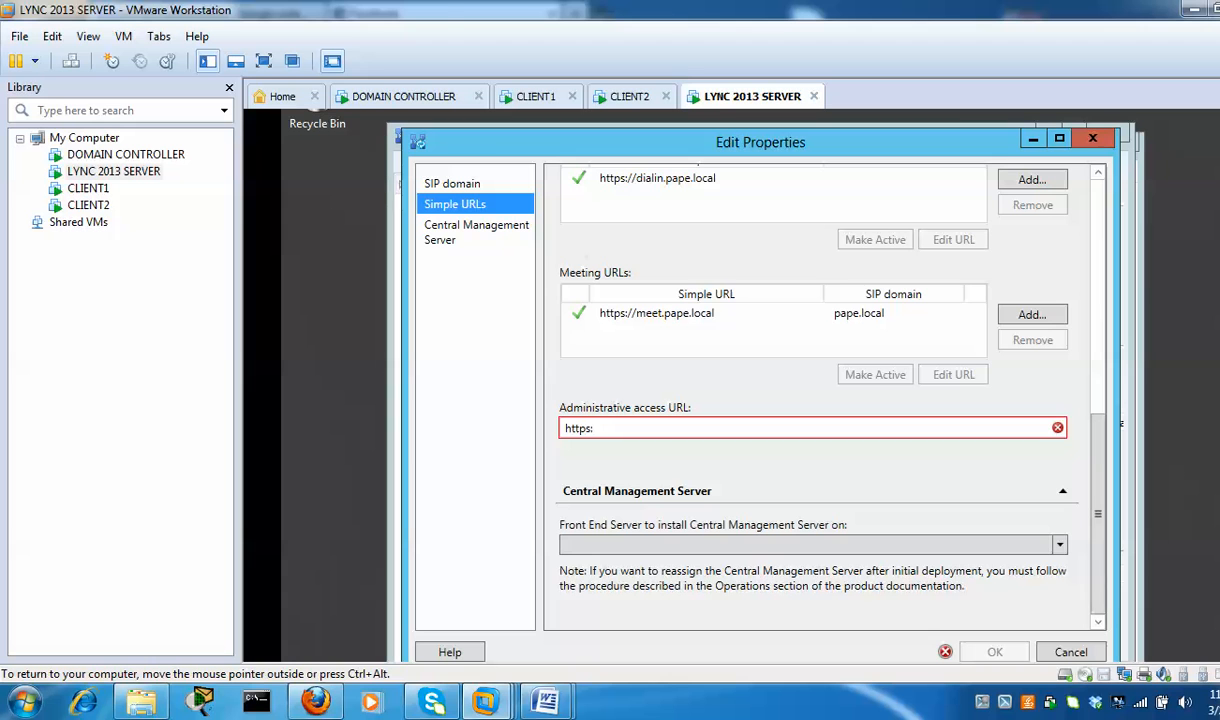
key("BackSpace")
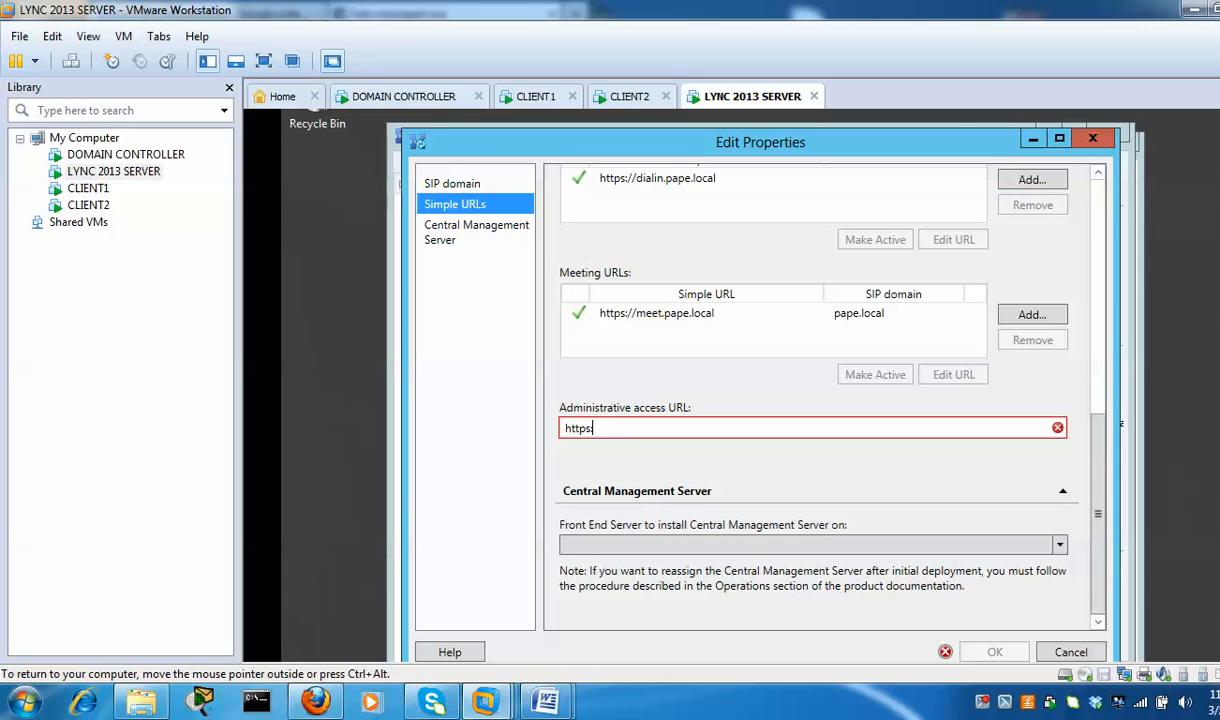
type("://admin")
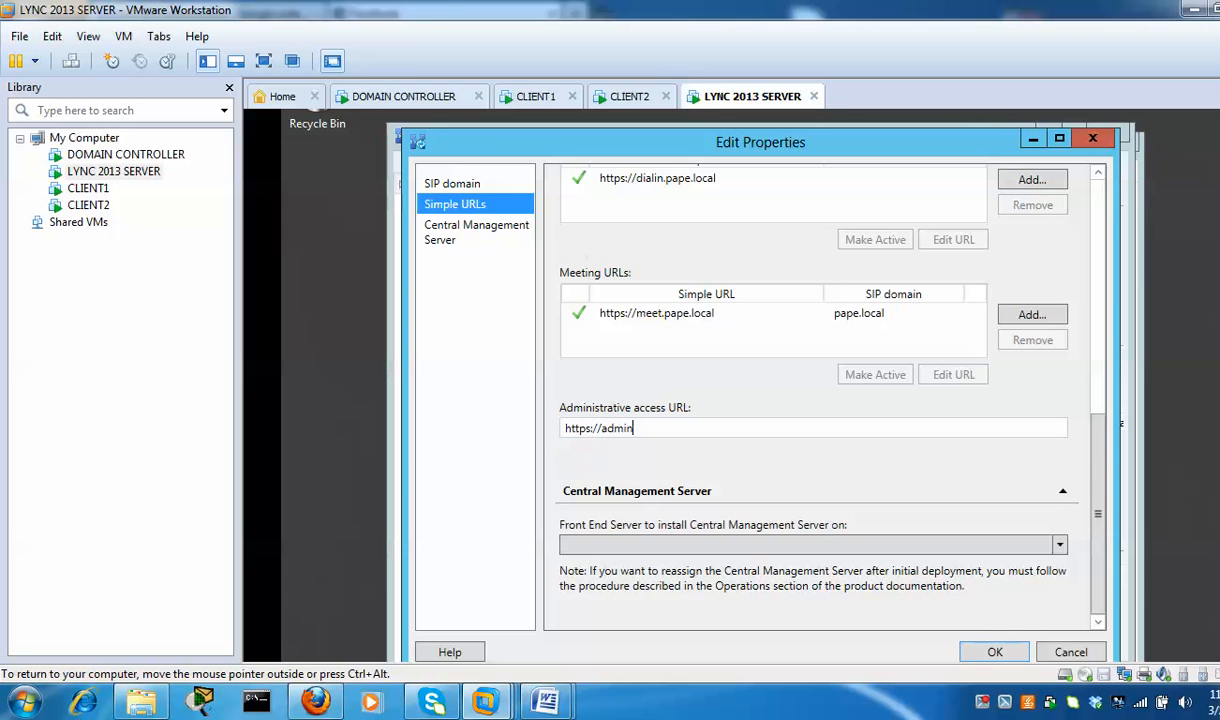
type(".pape.local")
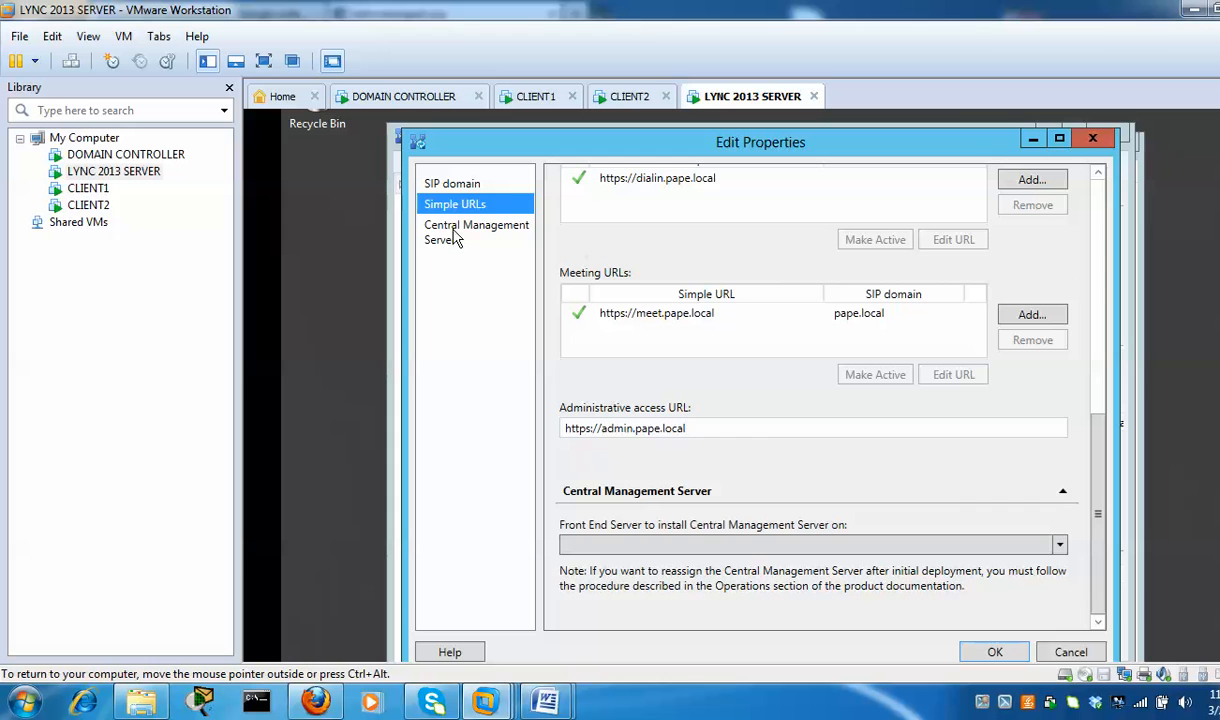
Choose lync2013.pape.local as the Central Management Server and save the properties
left_click(456, 238)
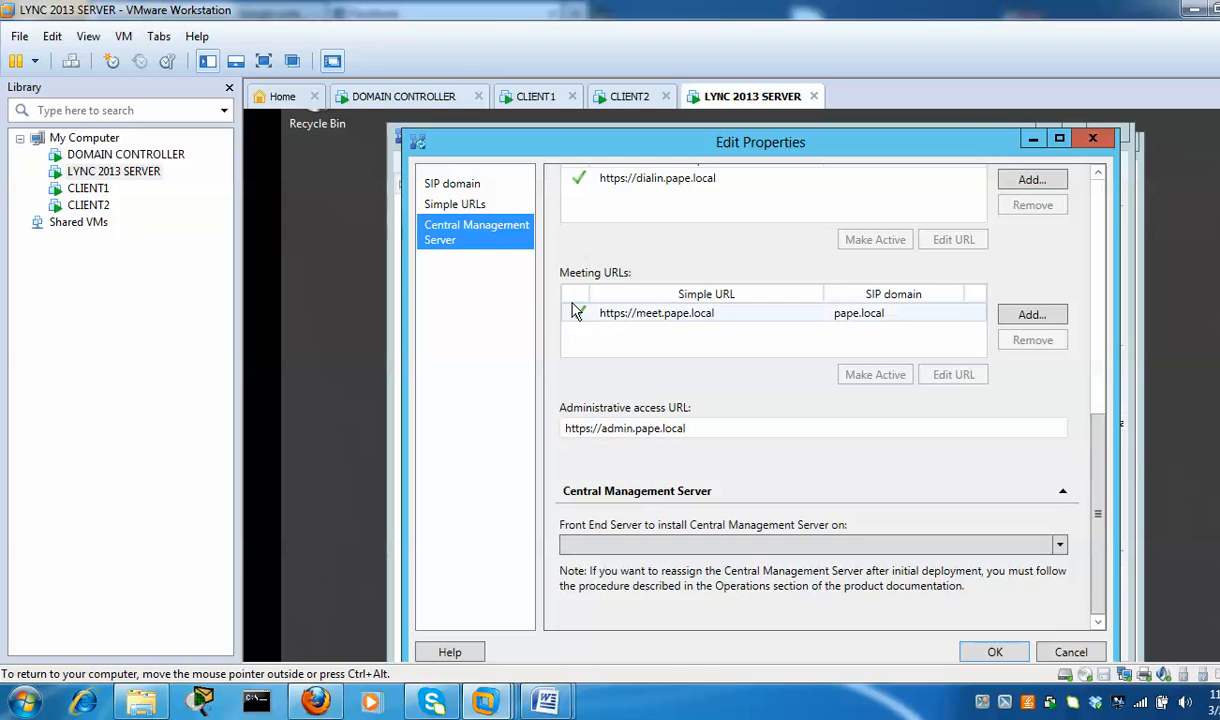
left_click(1060, 546)
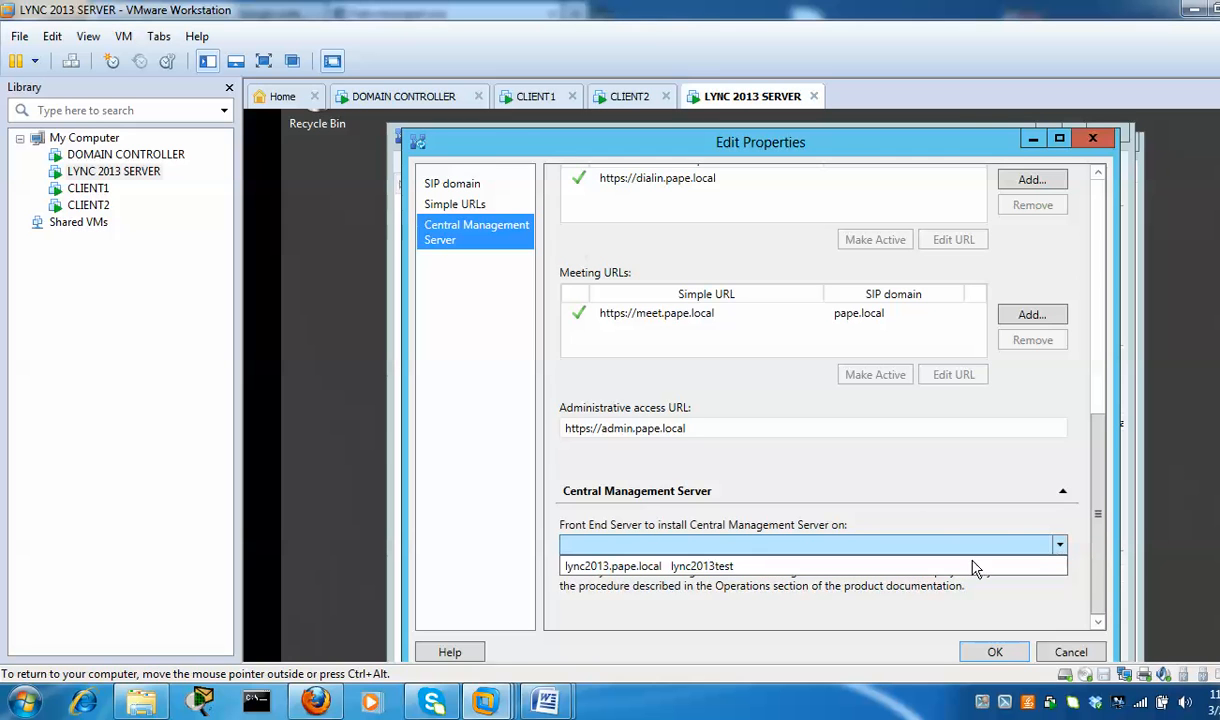
left_click(921, 568)
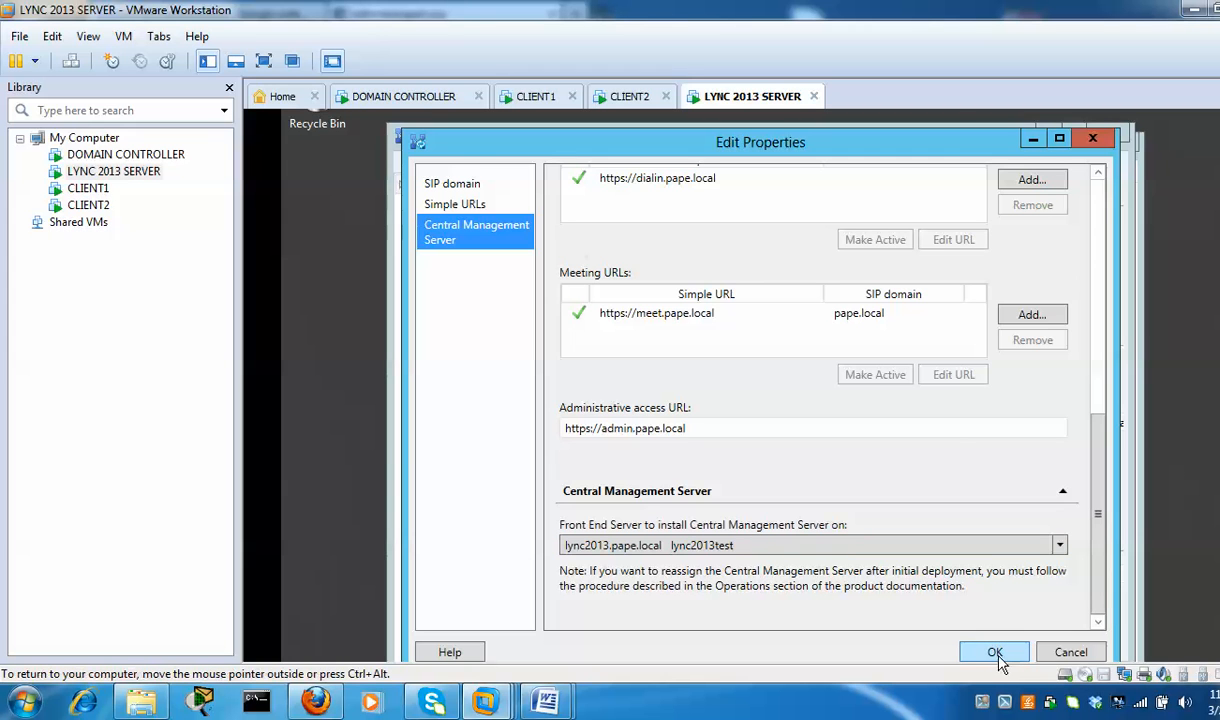
left_click(993, 653)
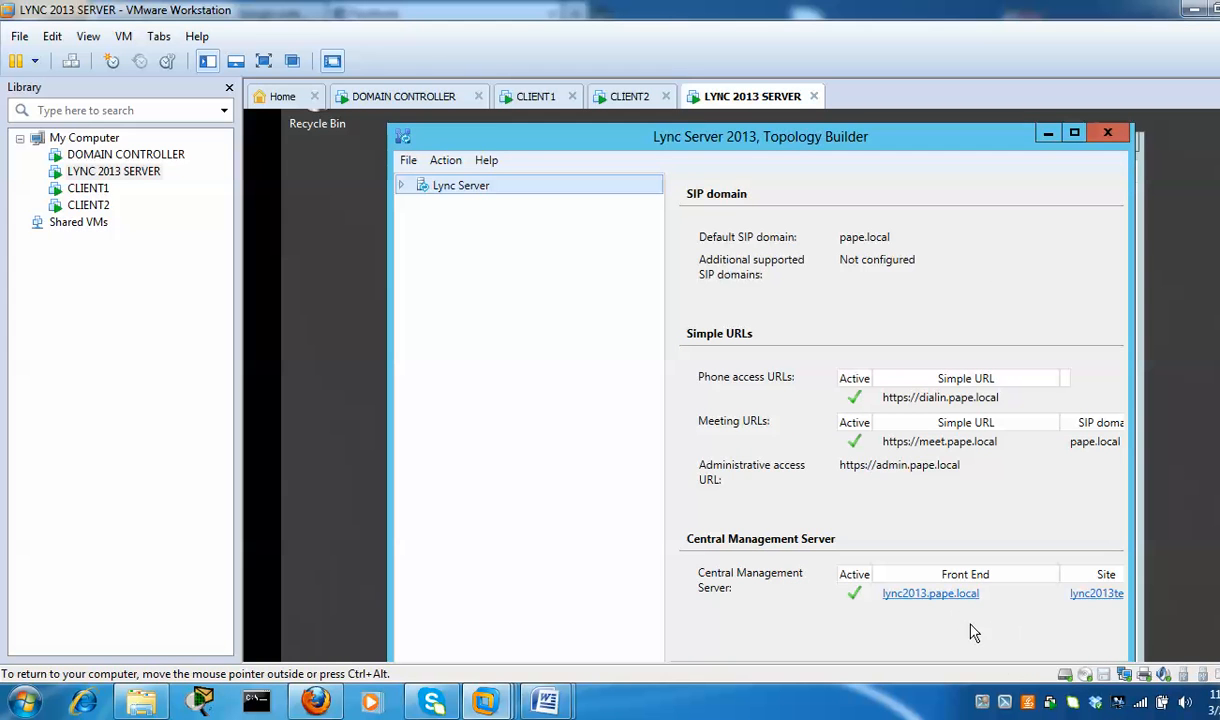
Publish the topology with lync2013.pape.local hosting the management store, confirm every step succeeded, and close the wizard
right_click(474, 194)
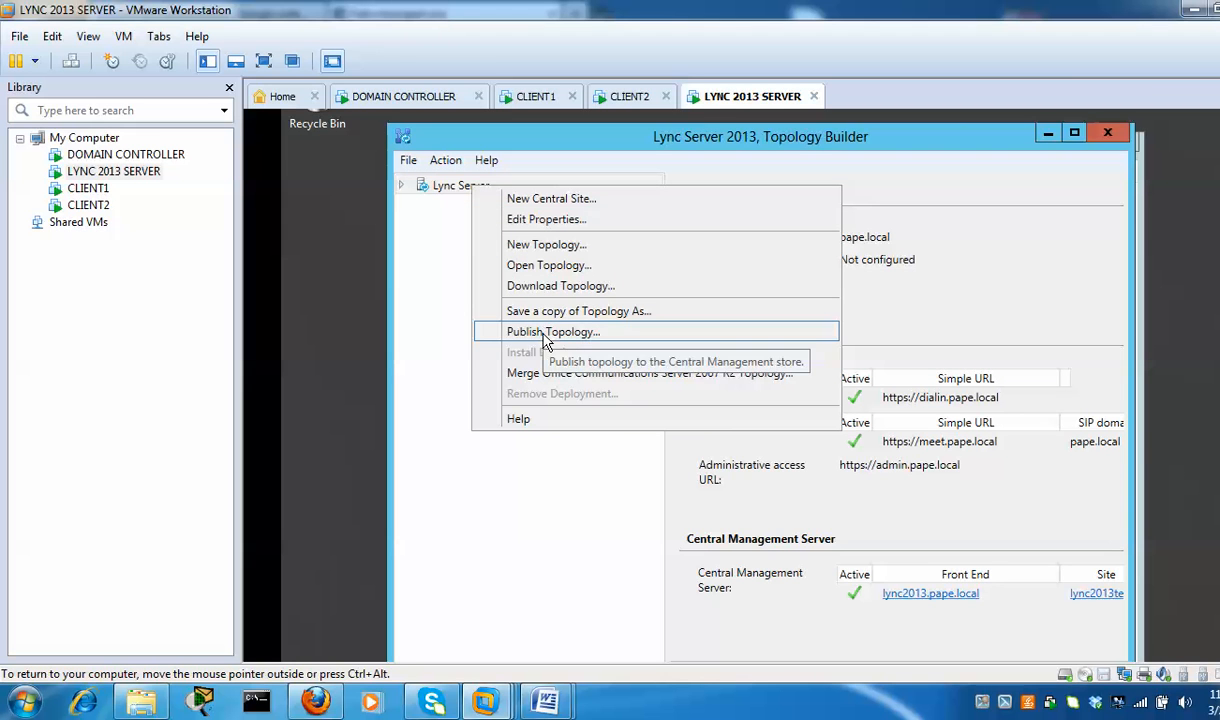
left_click(586, 336)
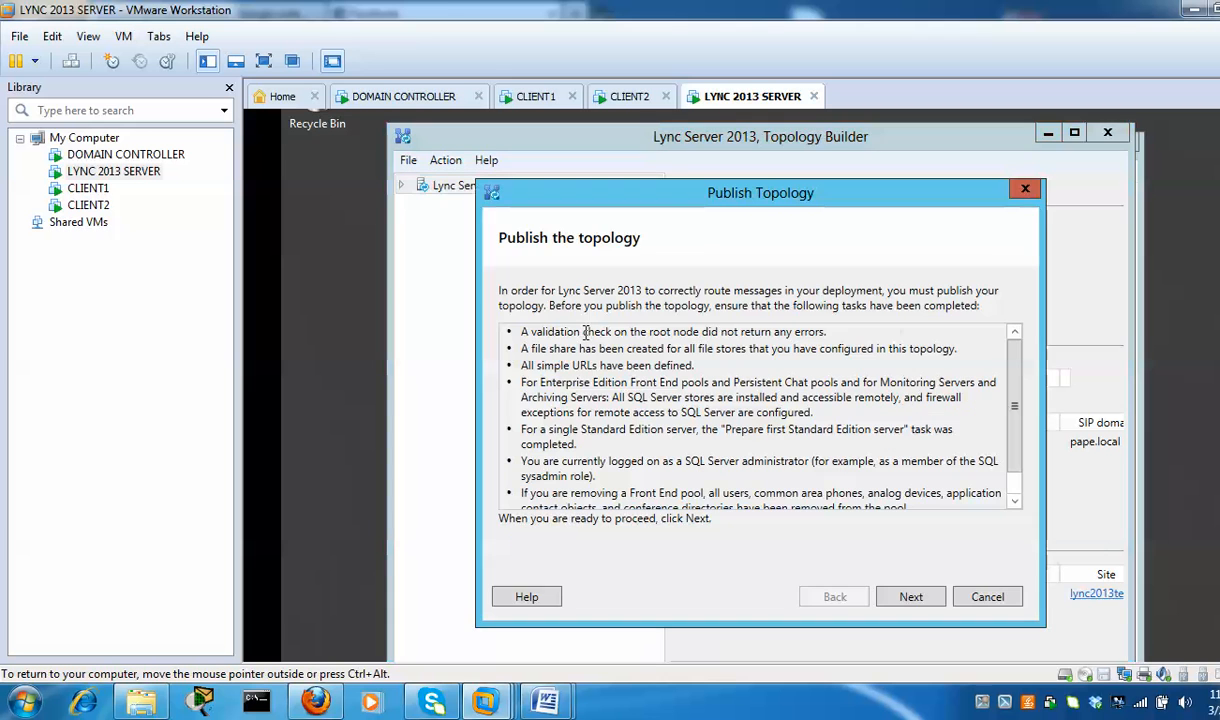
left_click(911, 597)
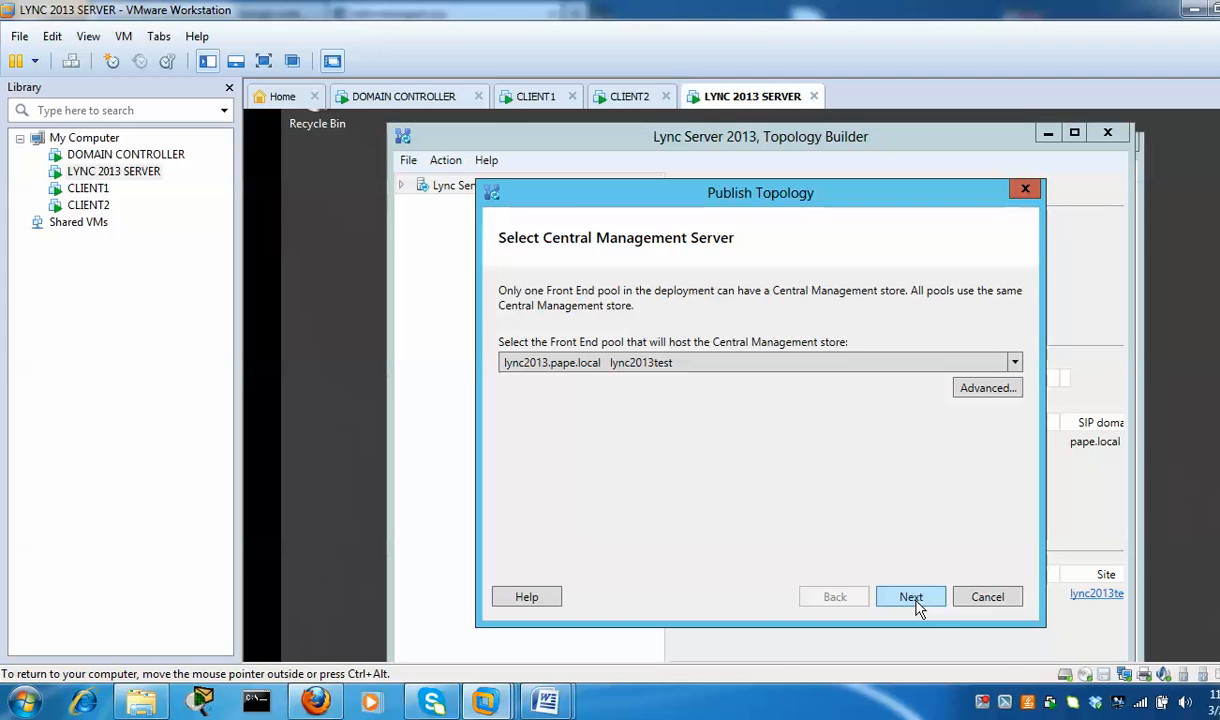
left_click(911, 597)
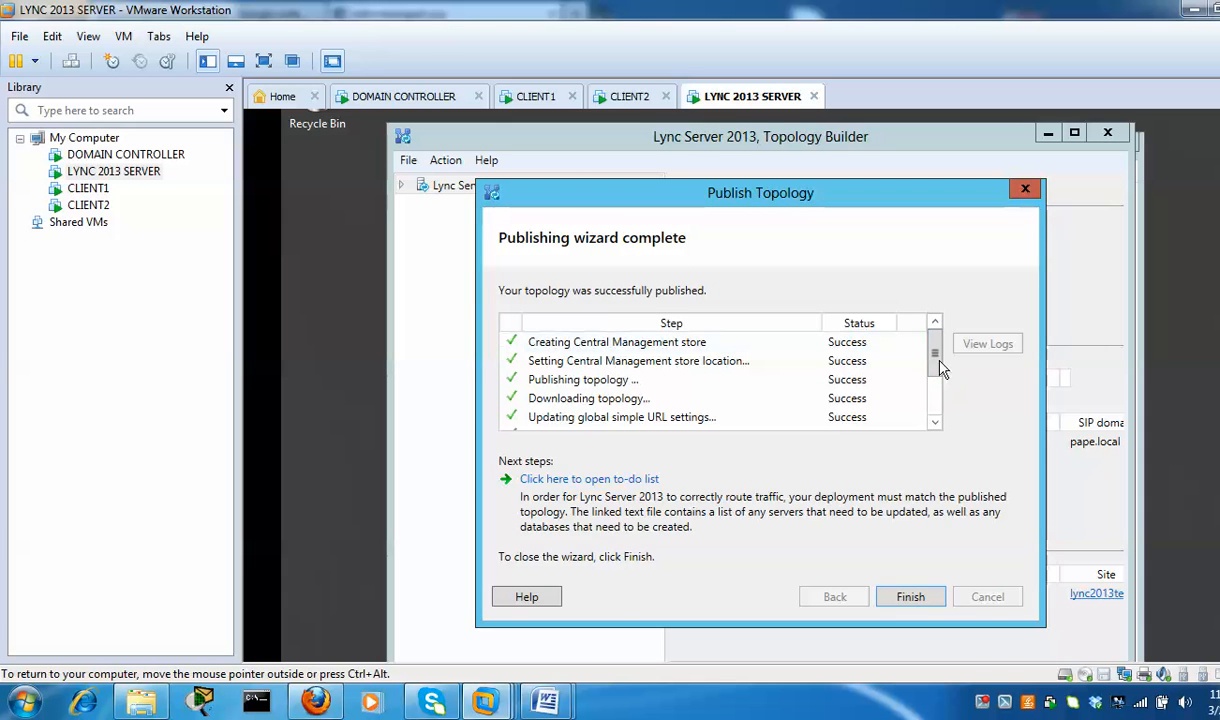
left_click_drag(934, 380, 938, 430)
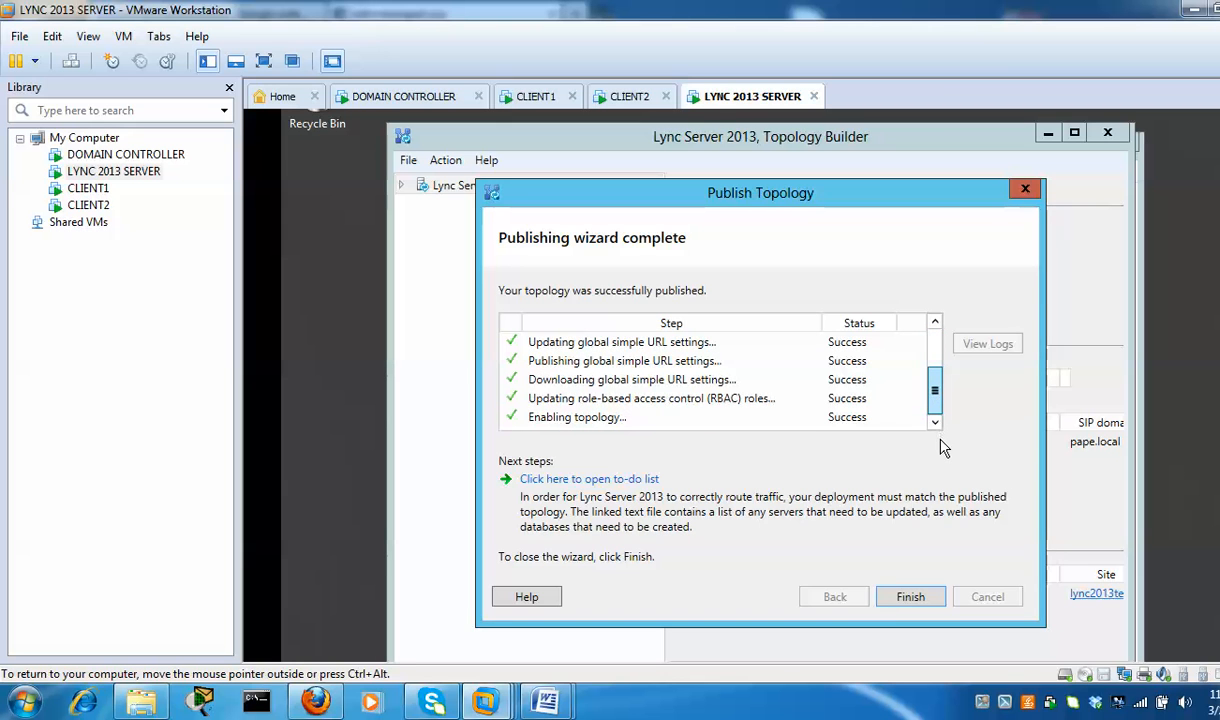
left_click(926, 599)
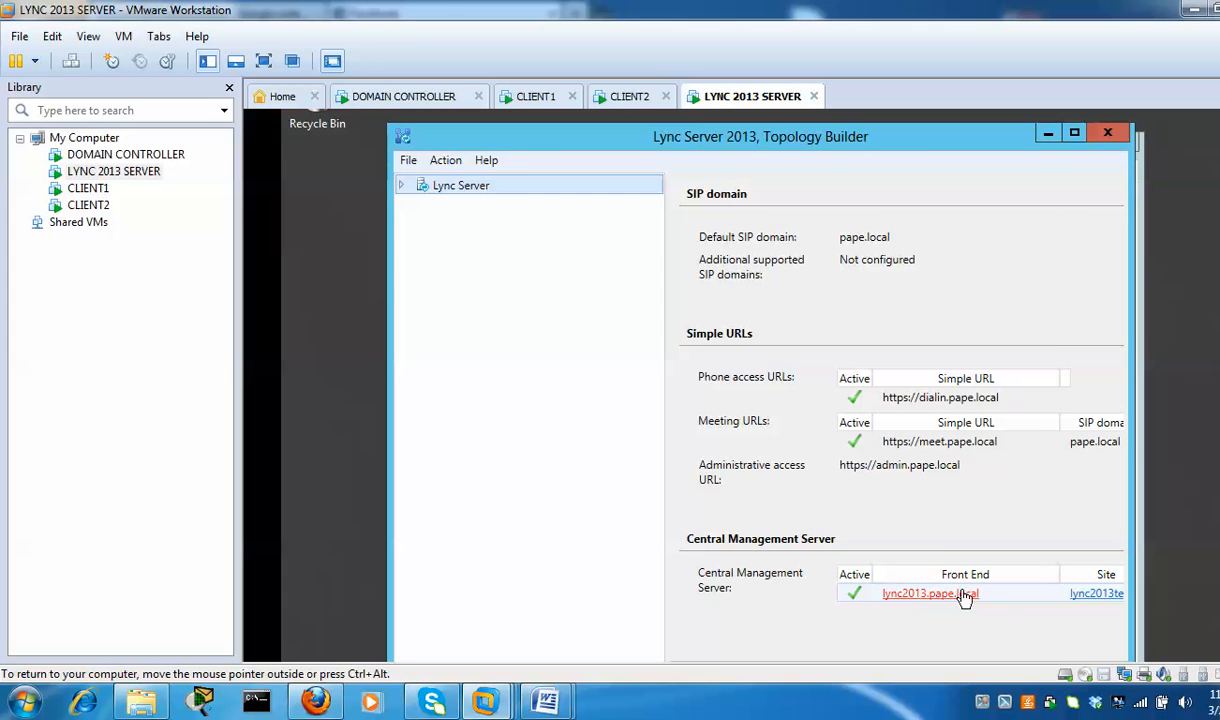
Close Topology Builder and the Local Disk (C:) Explorer window
left_click(1110, 136)
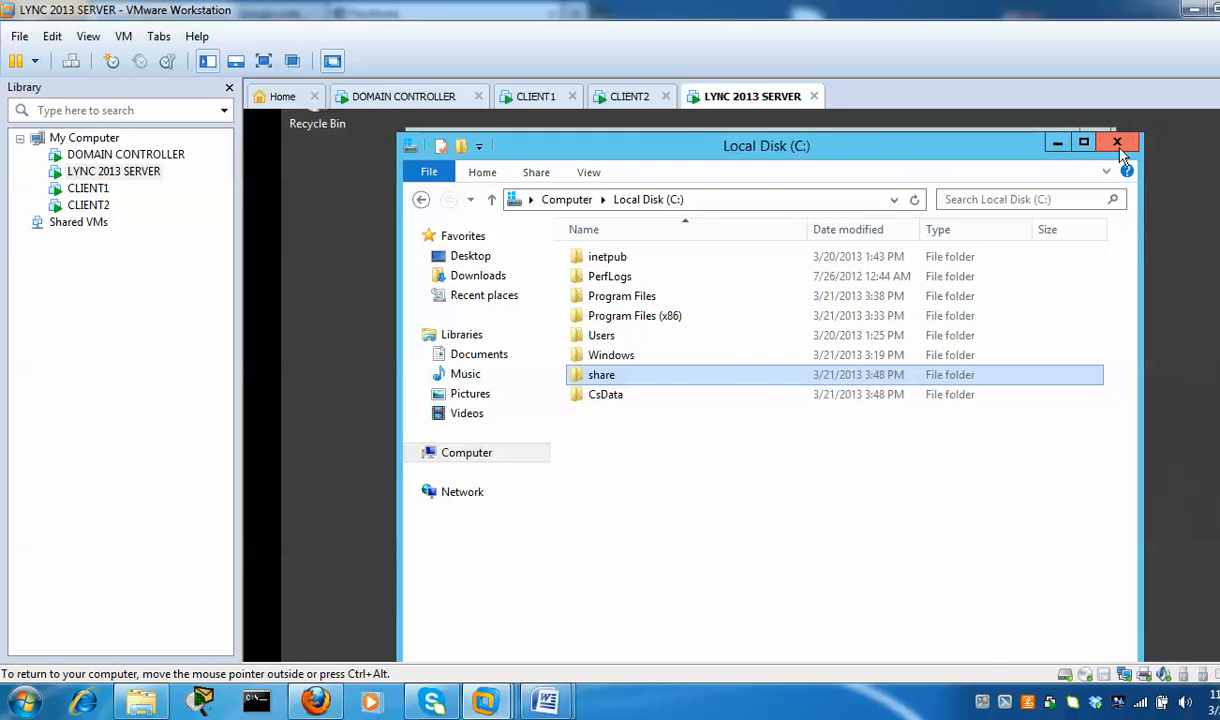
left_click(1065, 143)
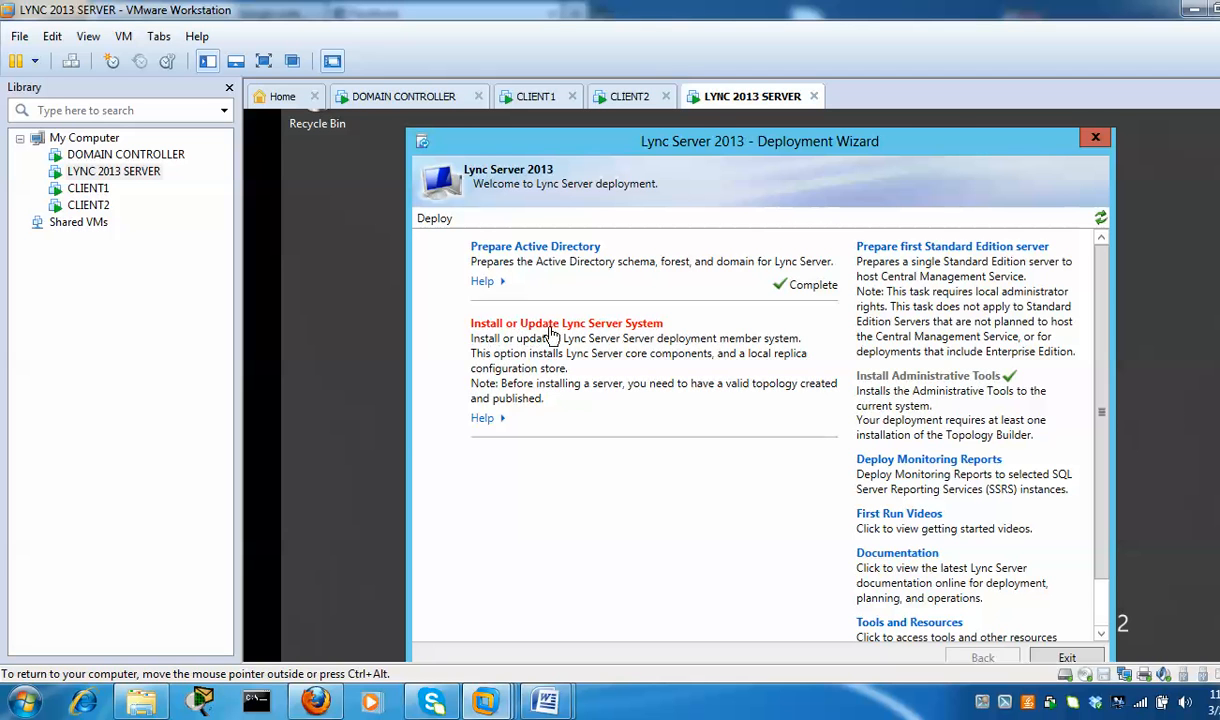
Run Step 1 of Install or Update Lync Server System, retrieving data directly from the Central Management store
left_click(650, 324)
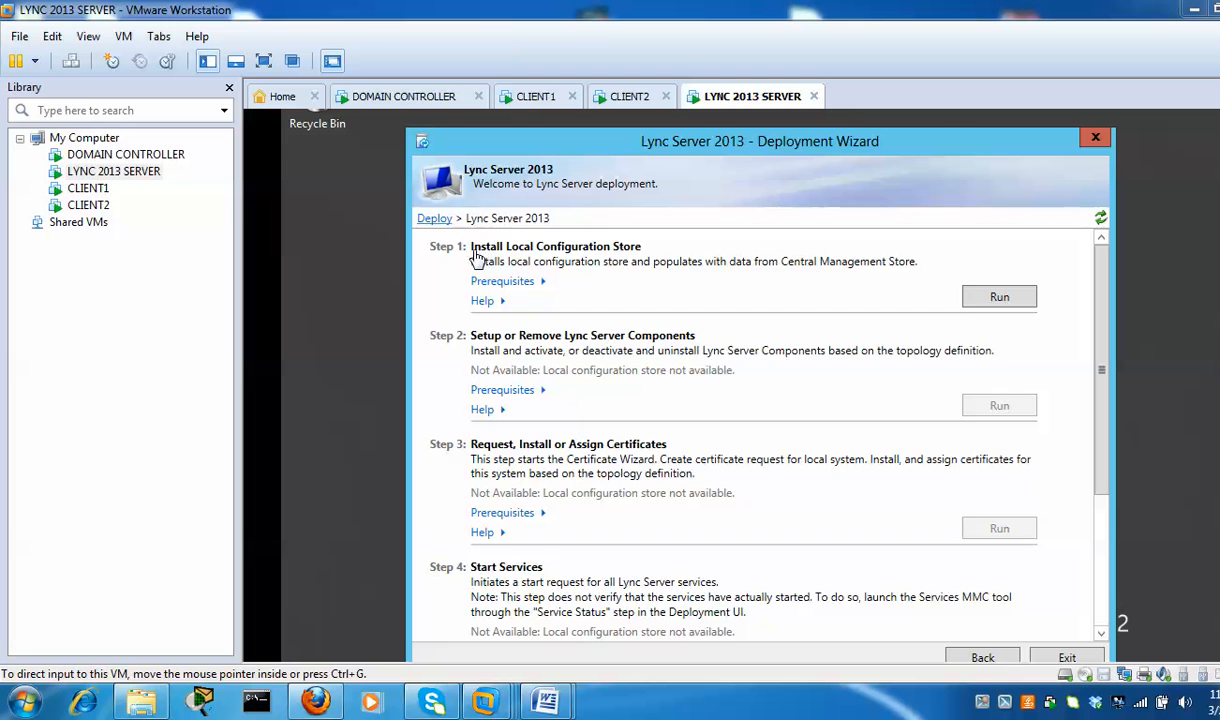
left_click(1020, 307)
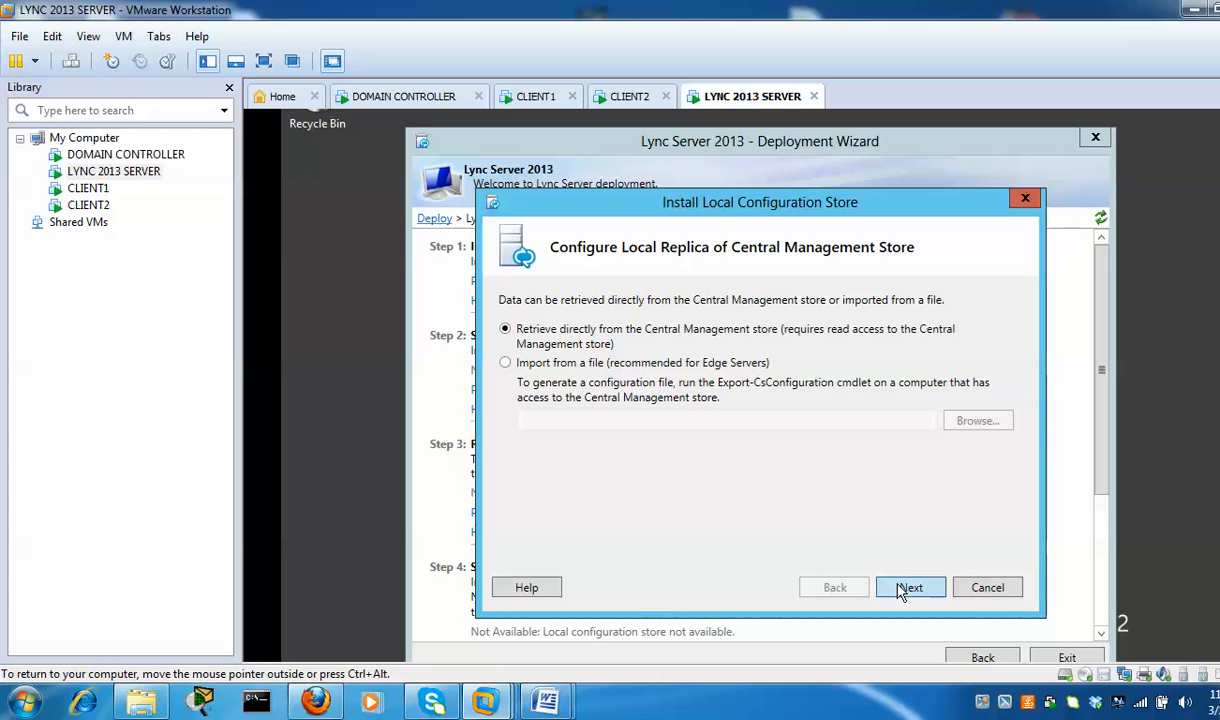
left_click(903, 590)
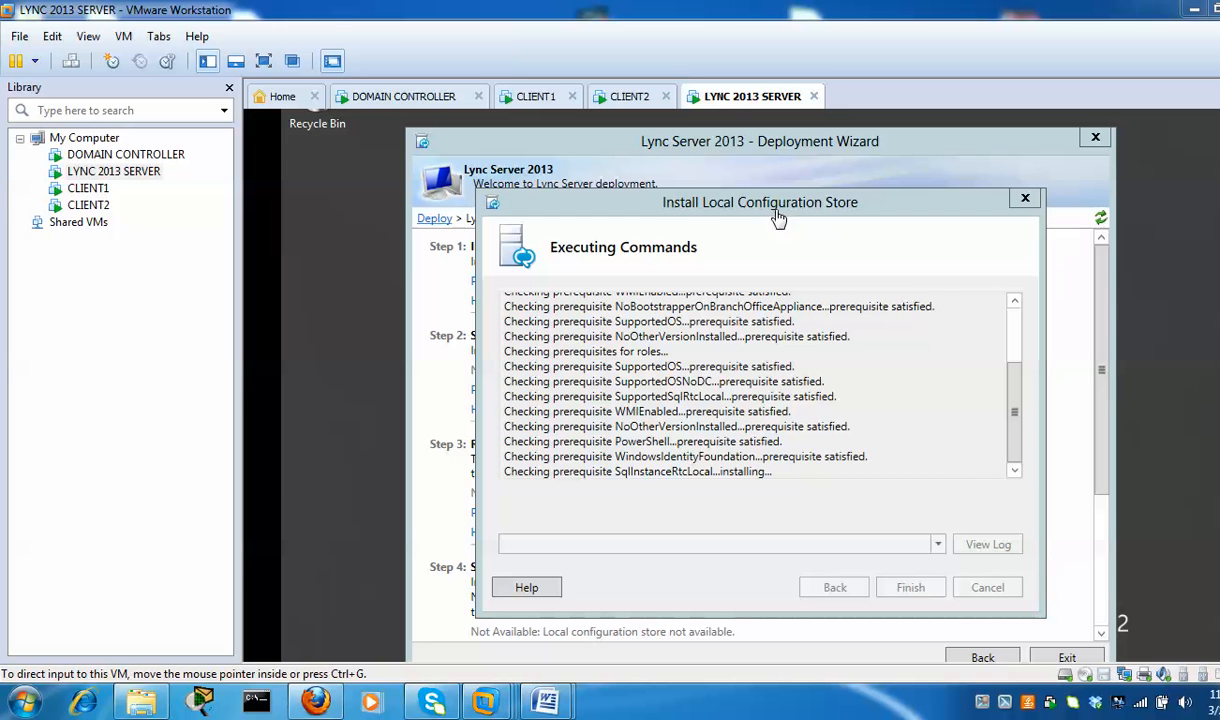
Switch to the DOMAIN CONTROLLER VM and close Active Directory Users and Computers
left_click(405, 99)
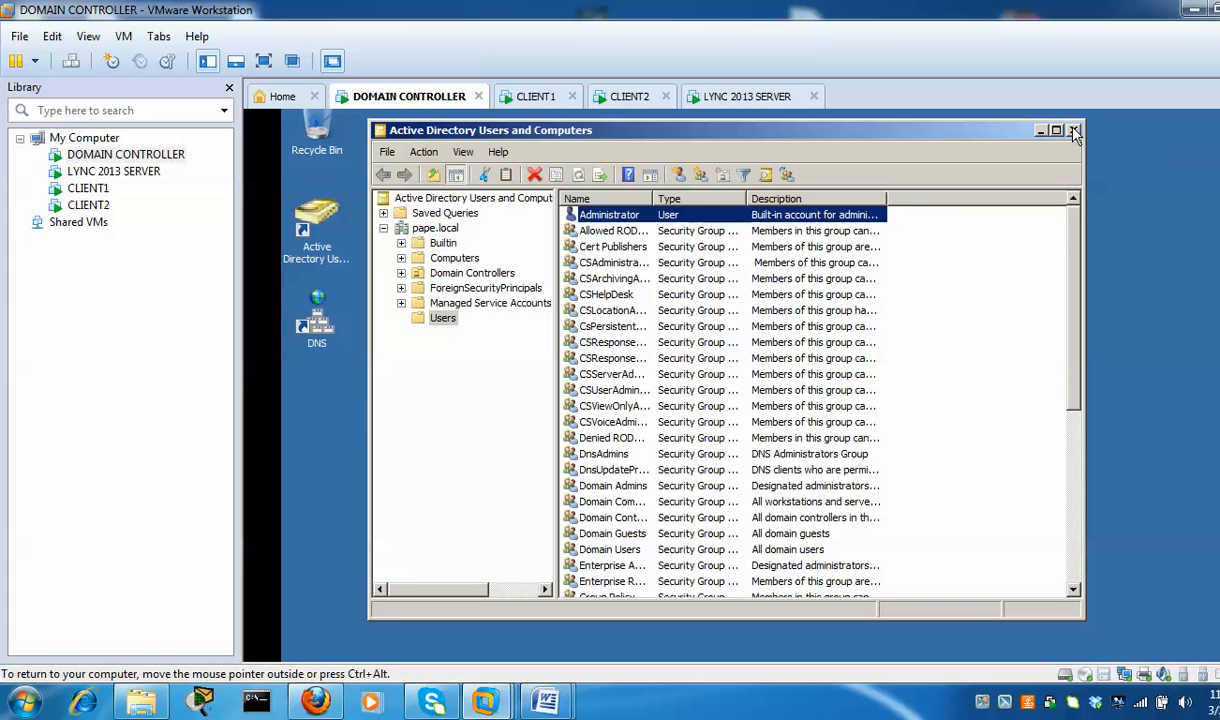
left_click(1073, 129)
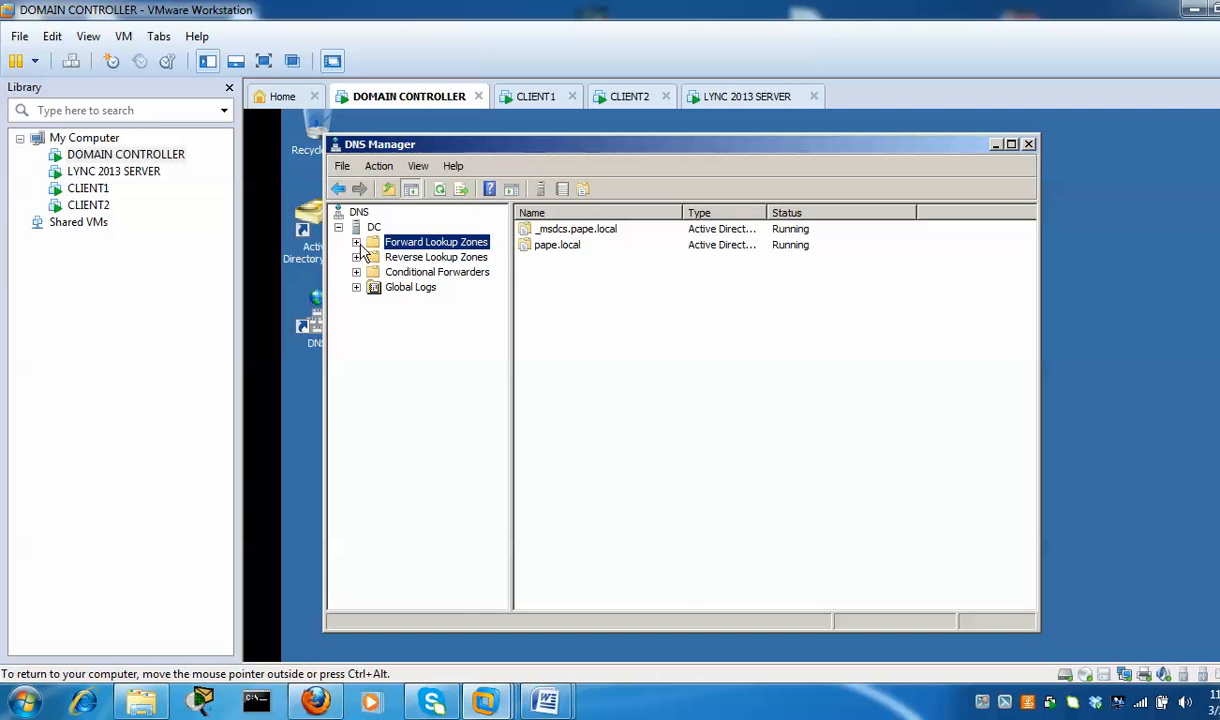
Open the pape.local forward lookup zone and review the lync2013, client1-PC and client2-PC host records
left_click(356, 243)
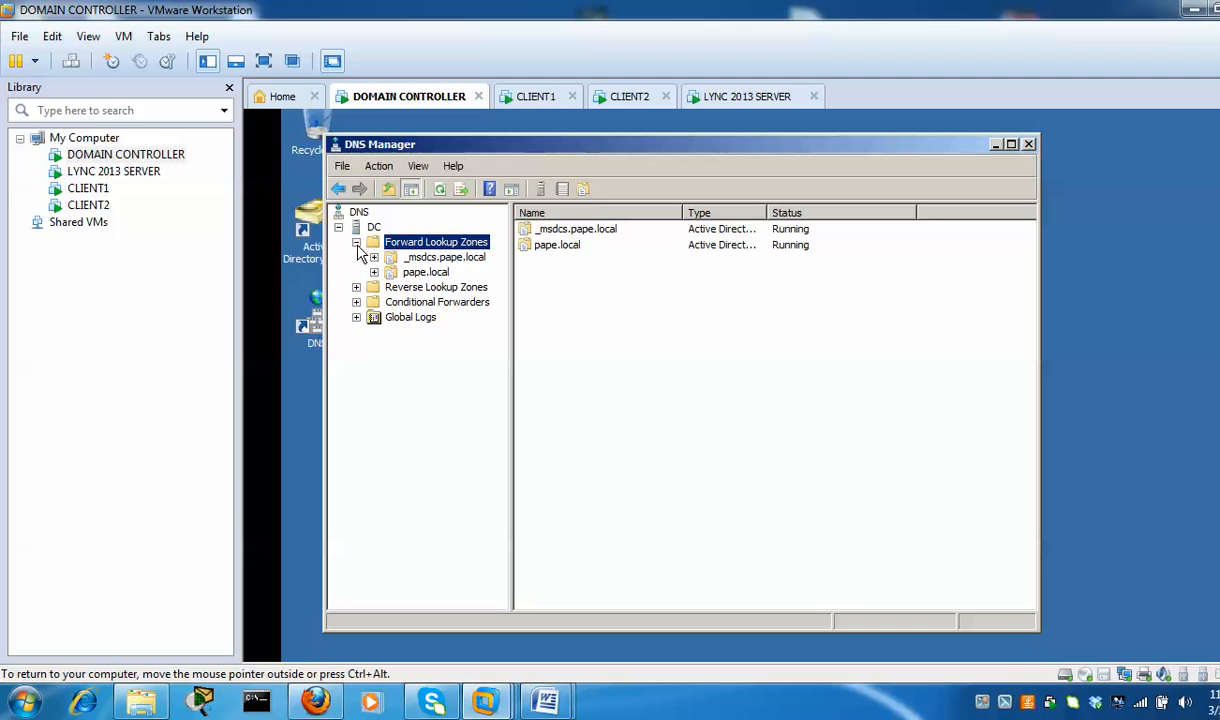
double_click(430, 275)
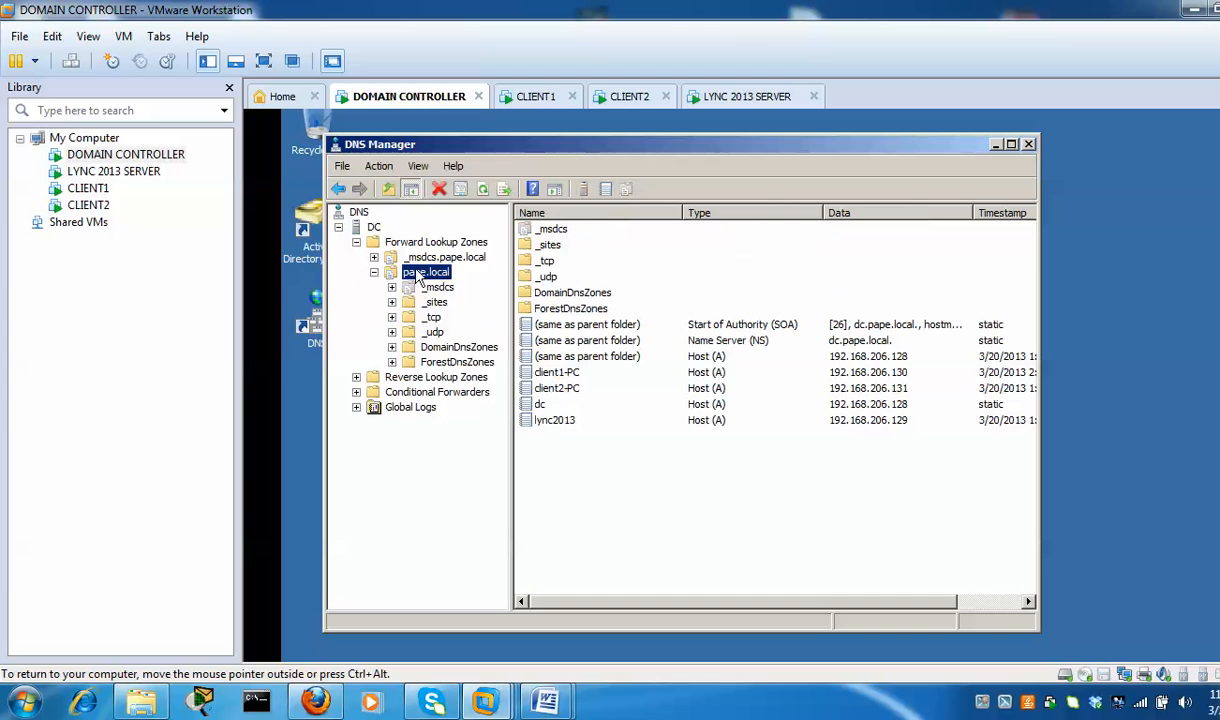
left_click(585, 421)
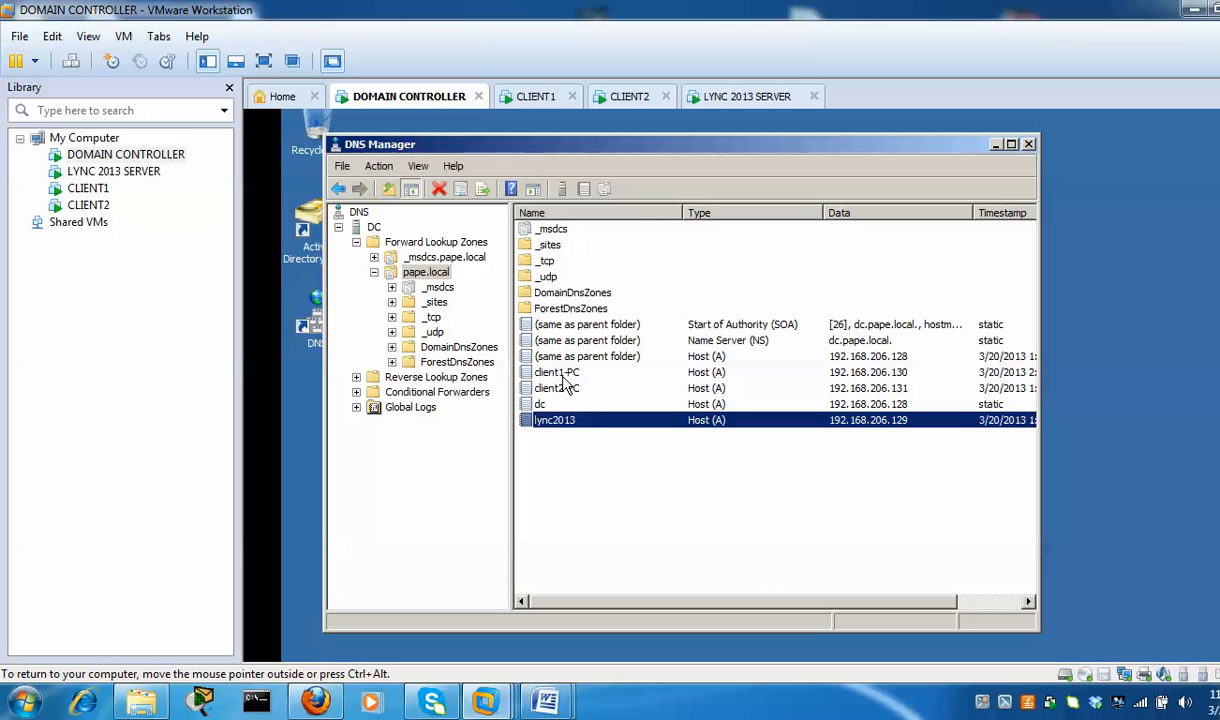
left_click(556, 374)
left_click(563, 392)
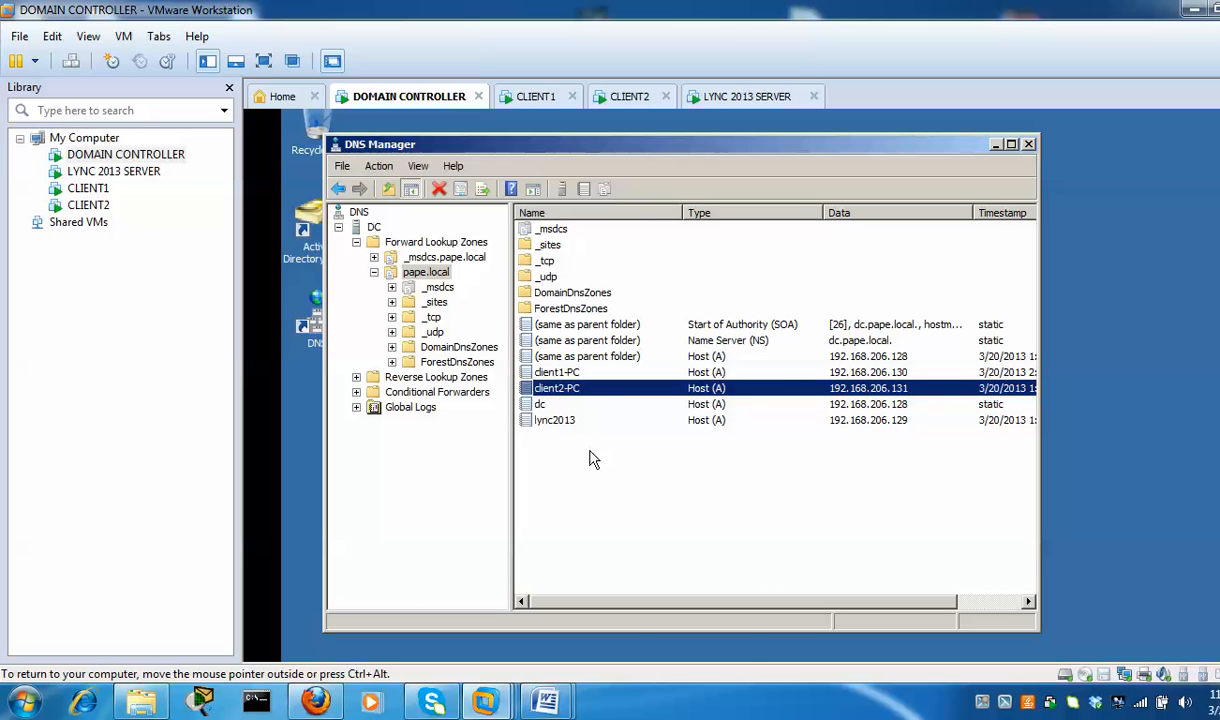
Add host record 'admin' pointing to 192.168.206.129 in pape.local
right_click(562, 433)
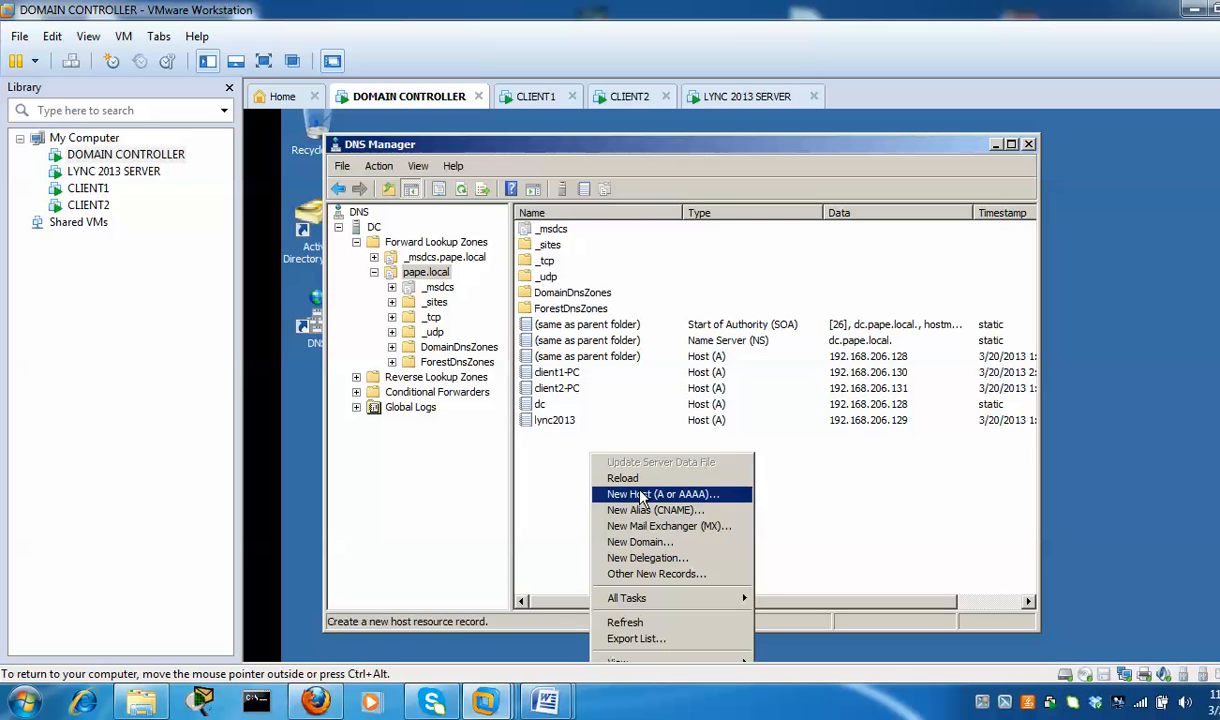
left_click(610, 469)
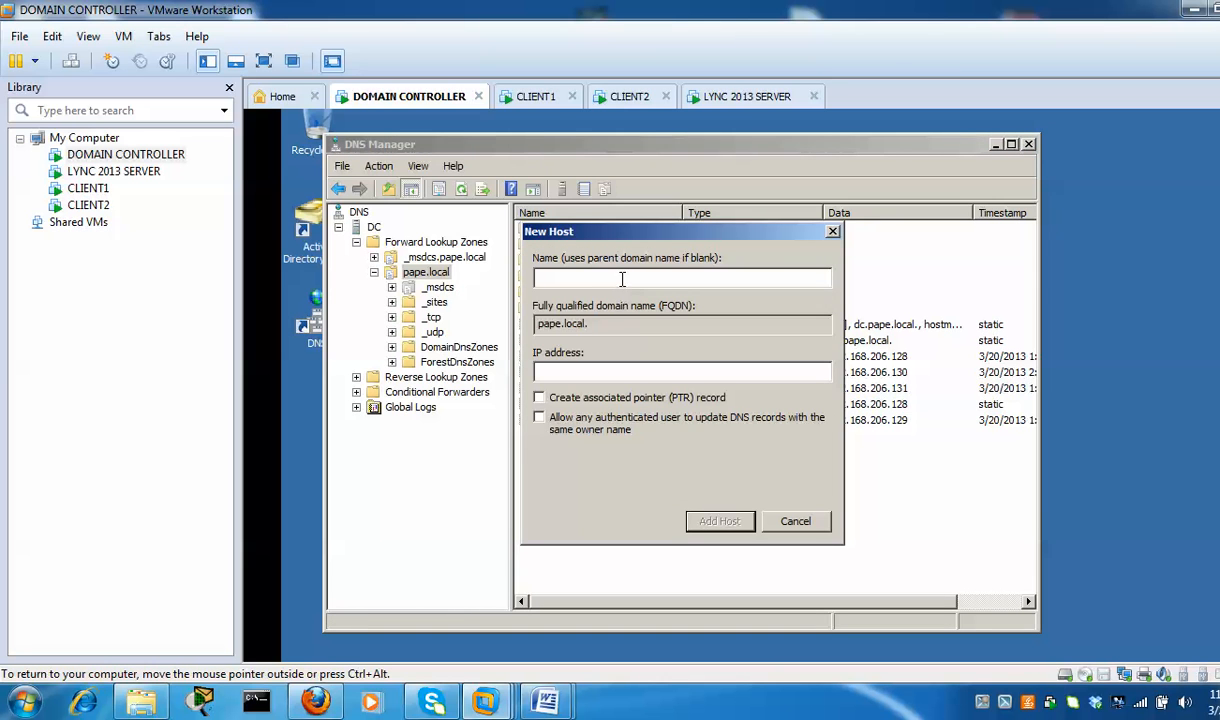
type("admin")
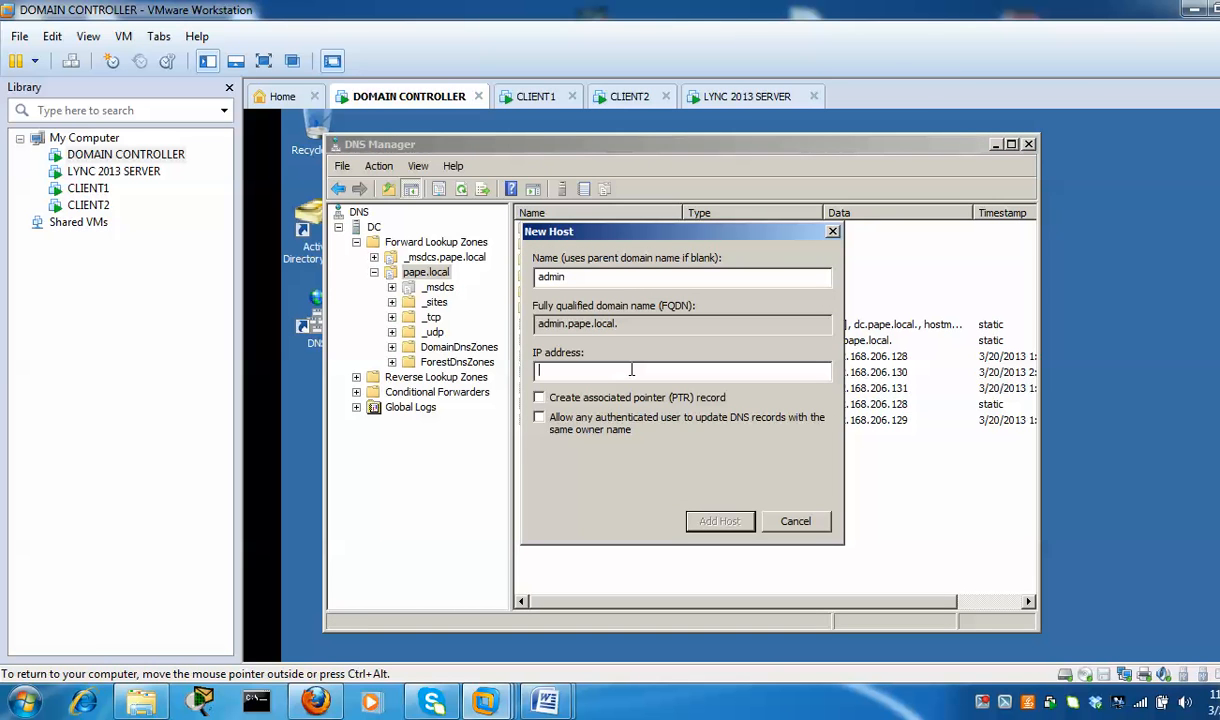
type("192.168.206.129")
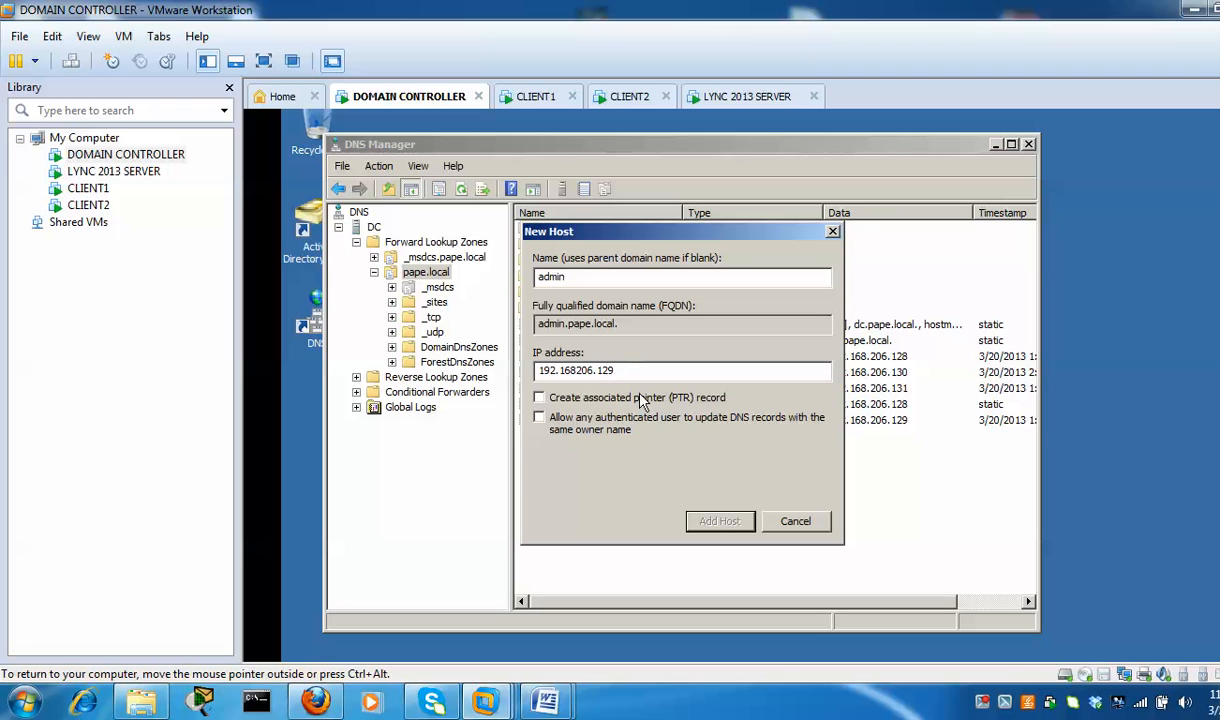
left_click(577, 370)
type(".168.206.129")
left_click(733, 527)
left_click(900, 490)
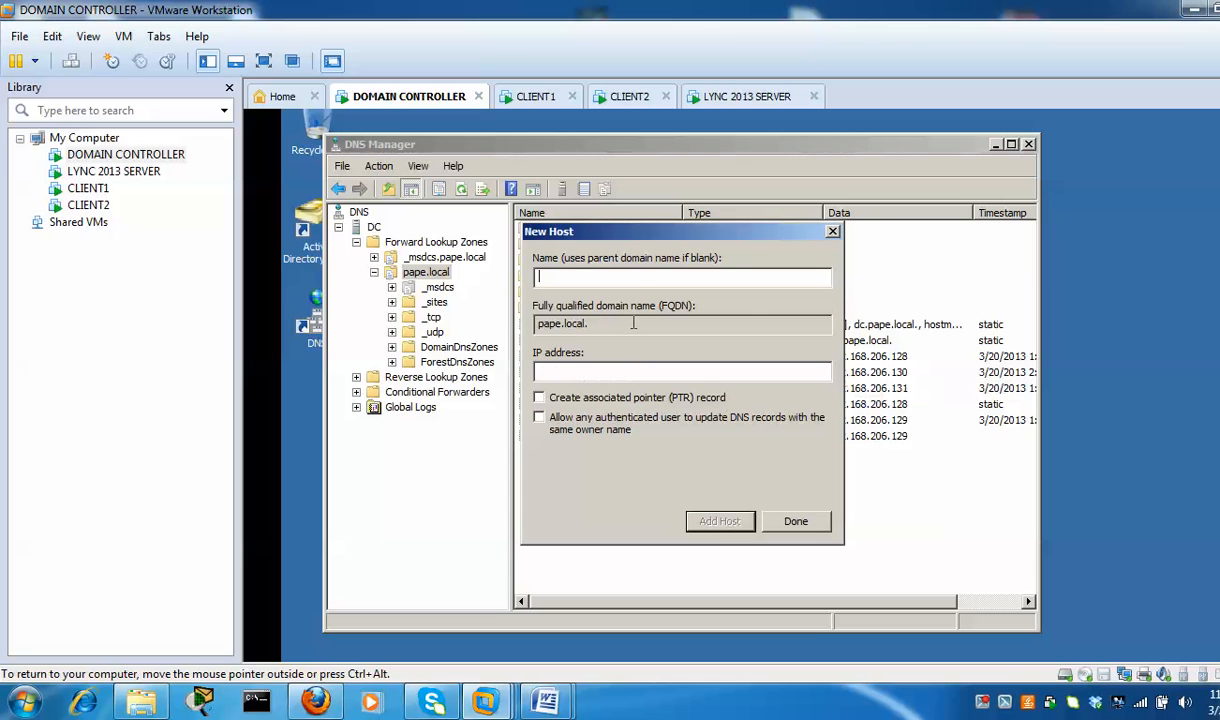
Add host record 'dialin' pointing to 192.168.206.129
type("dialin")
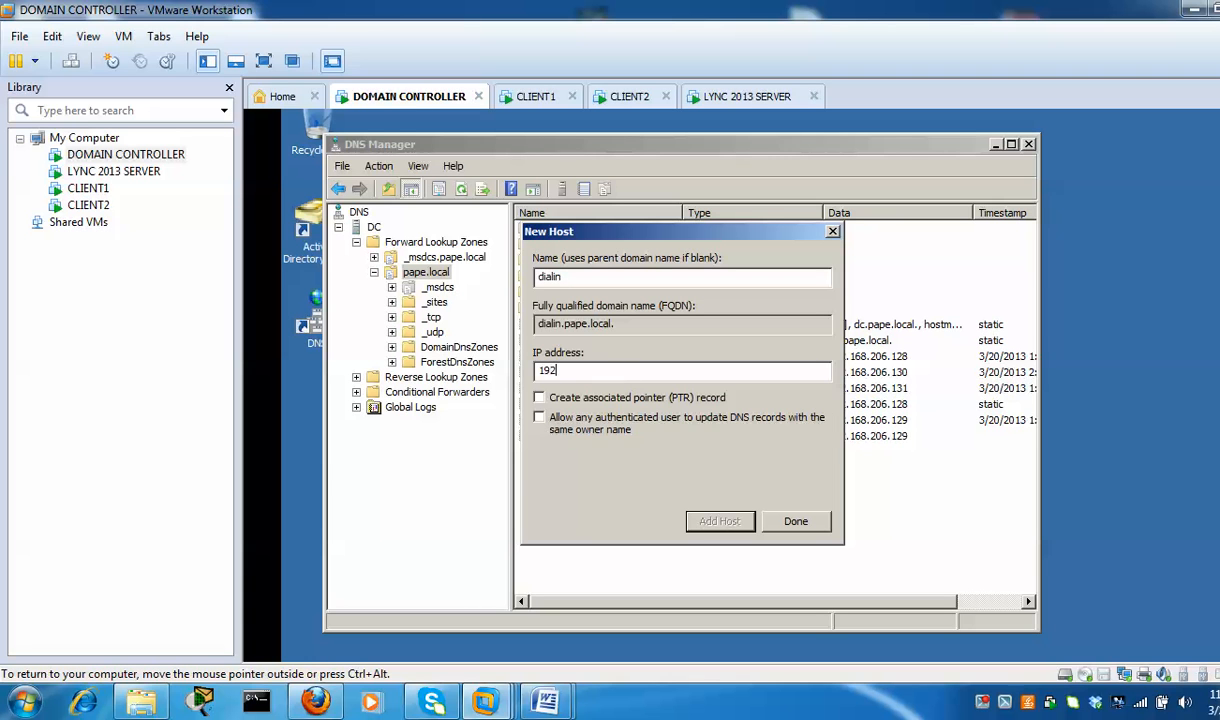
left_click(627, 378)
type("192.168.206.129")
left_click(719, 521)
left_click(894, 488)
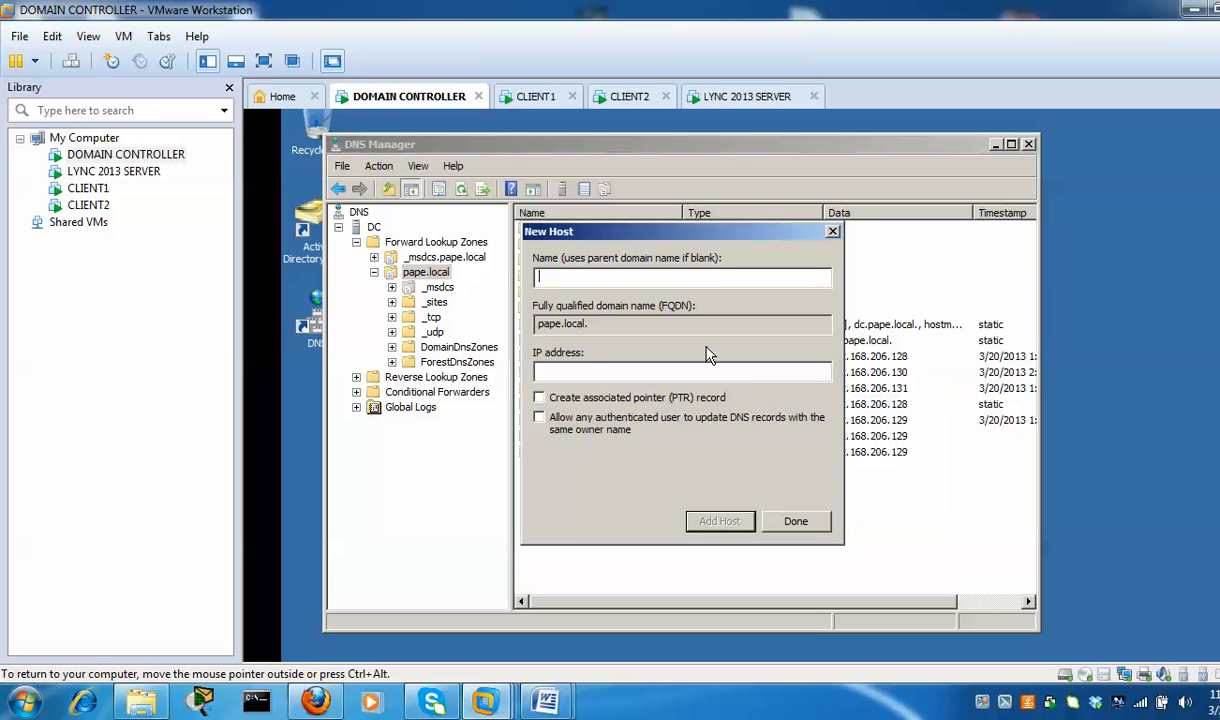
Add host record 'meet' pointing to 192.168.206.129, then finish and check it
type("meet")
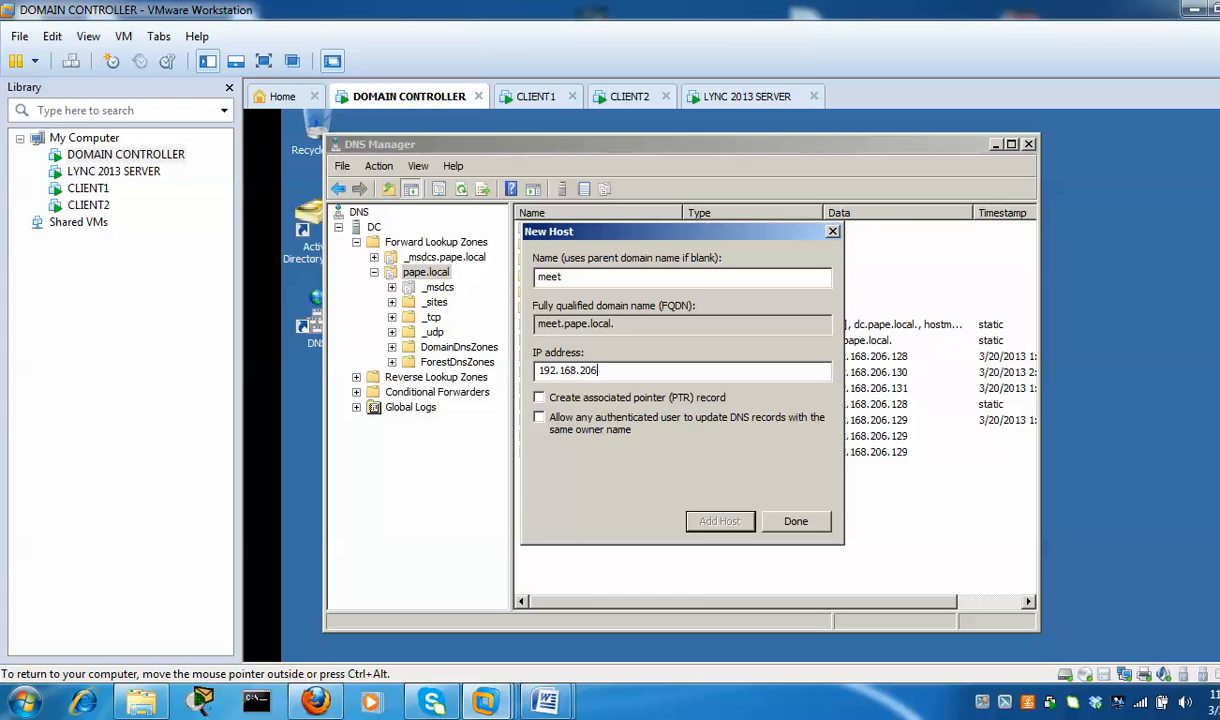
type(".1")
left_click(720, 521)
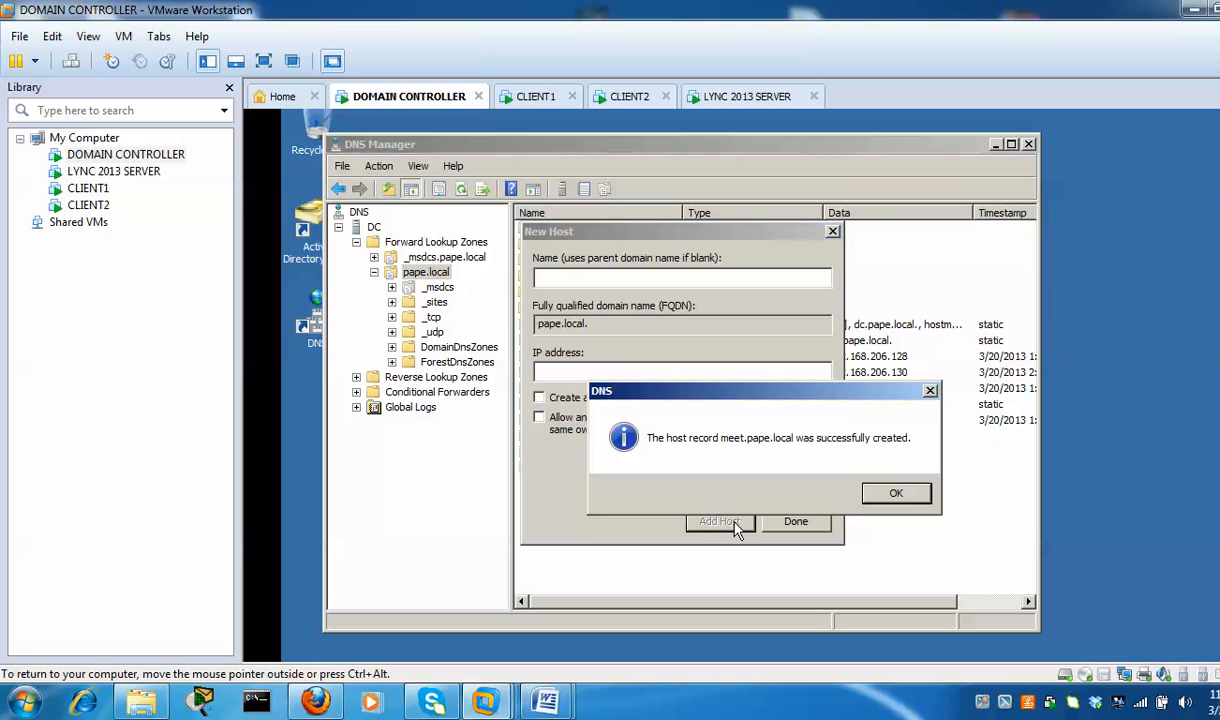
left_click(896, 493)
left_click(798, 523)
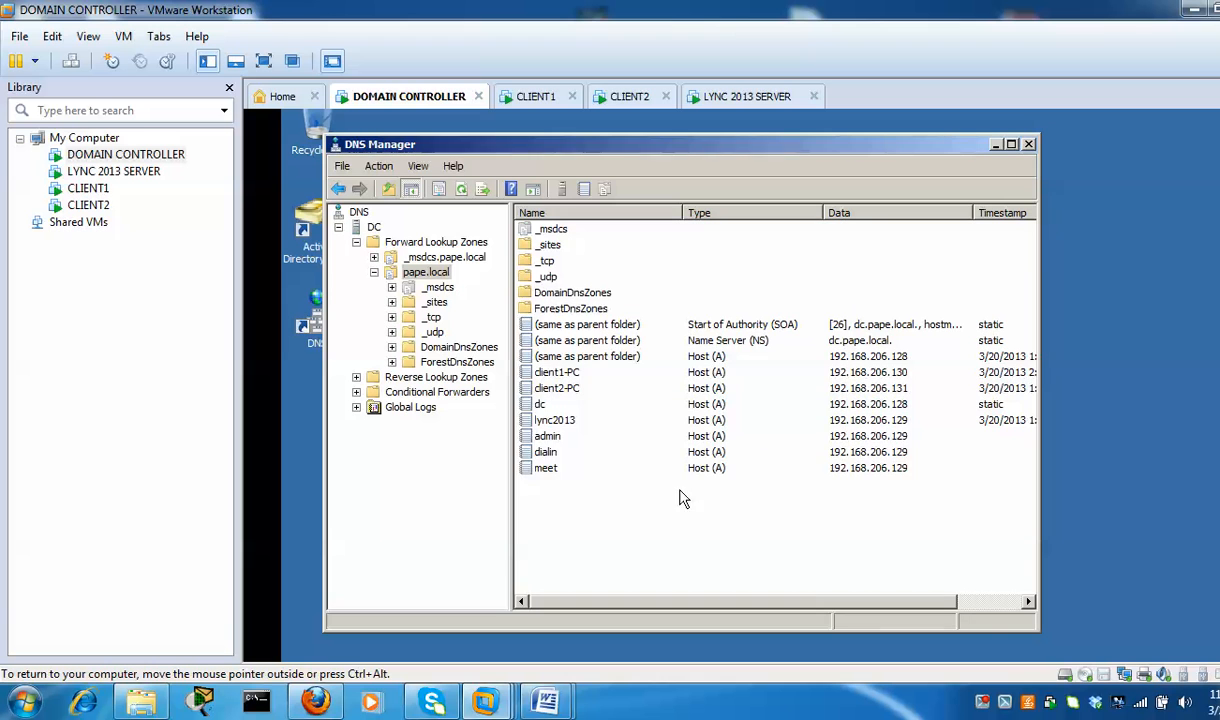
left_click(551, 474)
Choose Other New Records in pape.local and create a Service Location (SRV) record
key("Up")
key("Up")
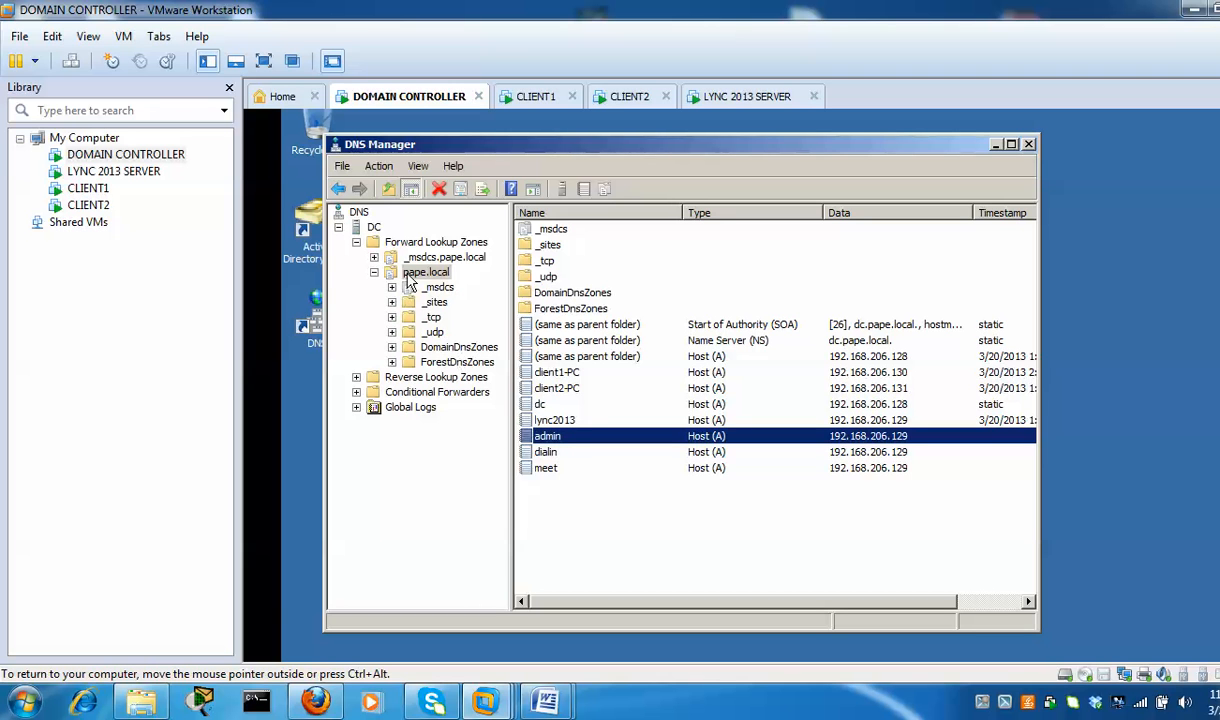
left_click(446, 278)
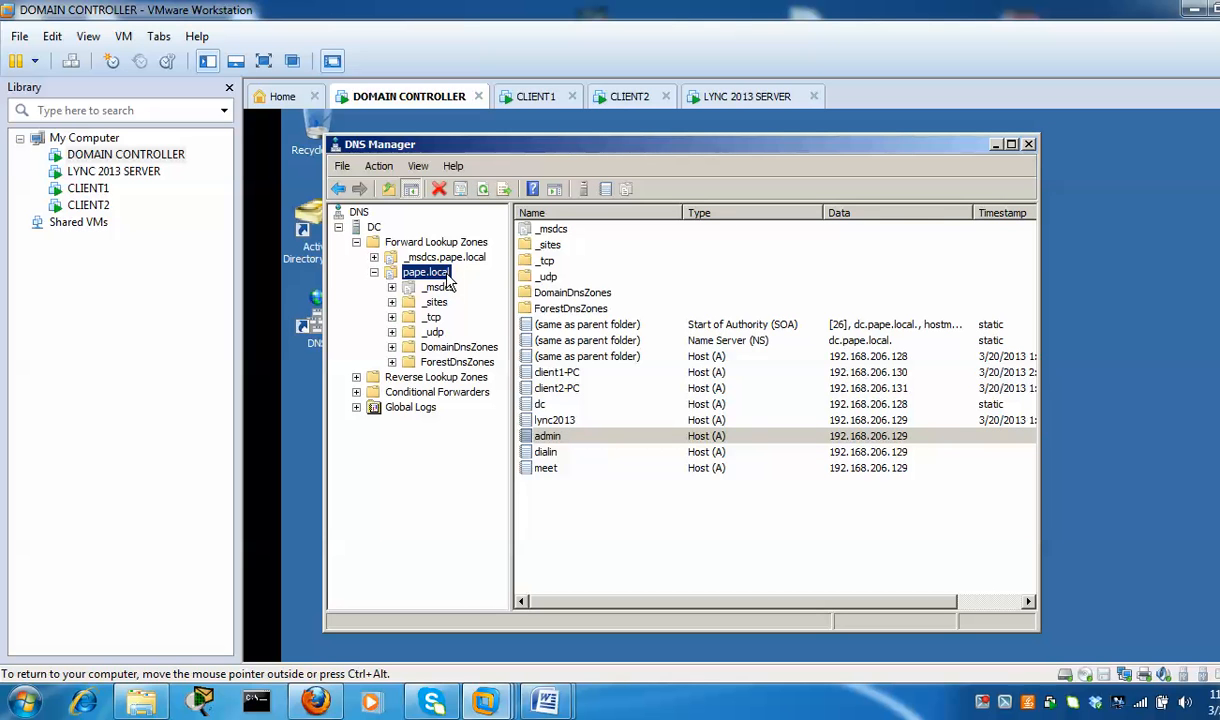
right_click(448, 283)
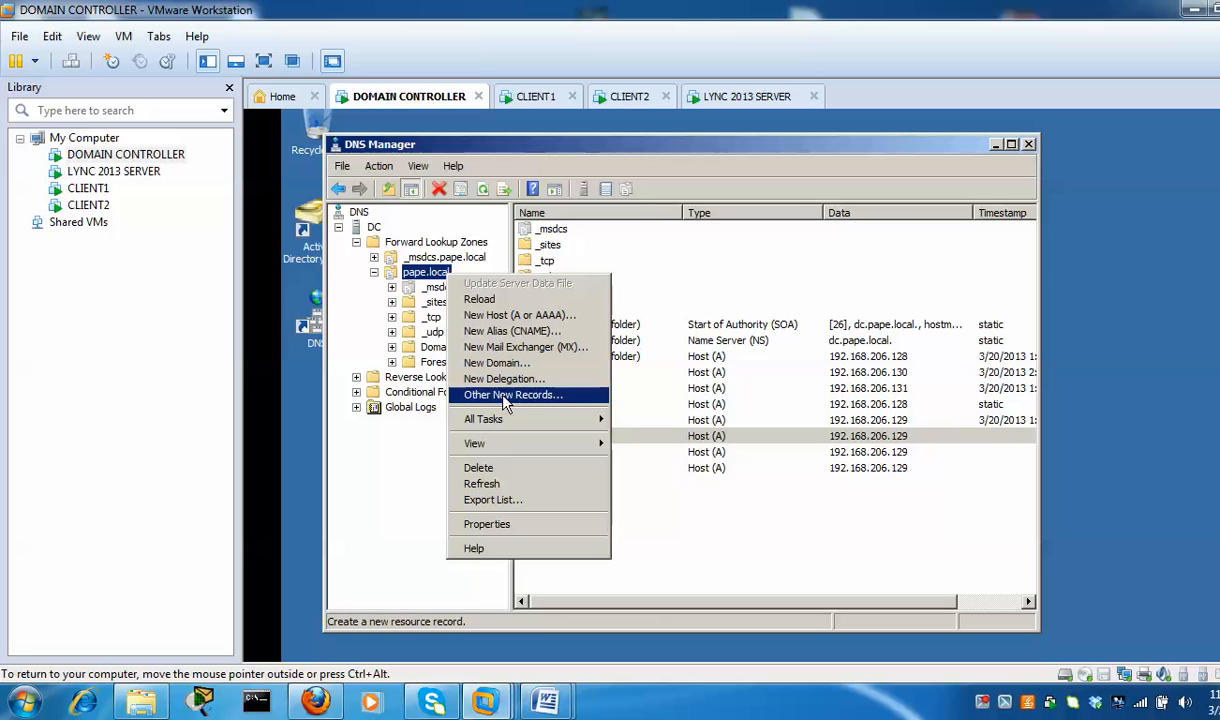
left_click(710, 525)
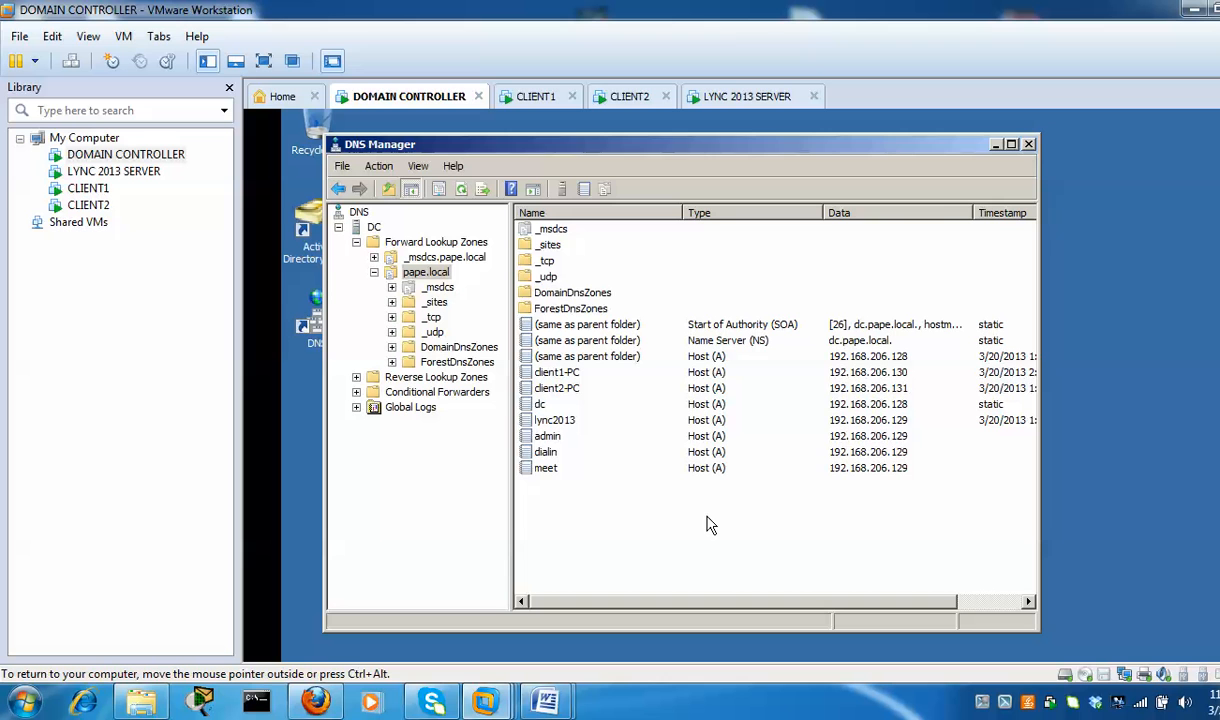
right_click(779, 500)
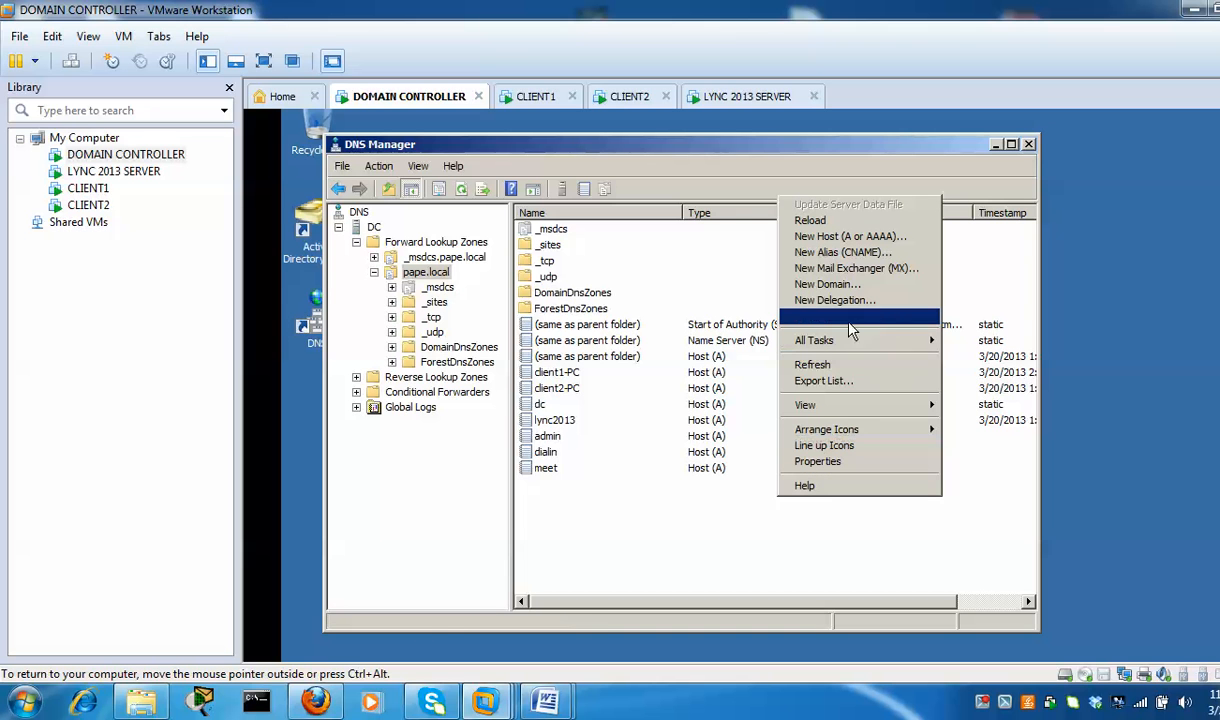
left_click(903, 324)
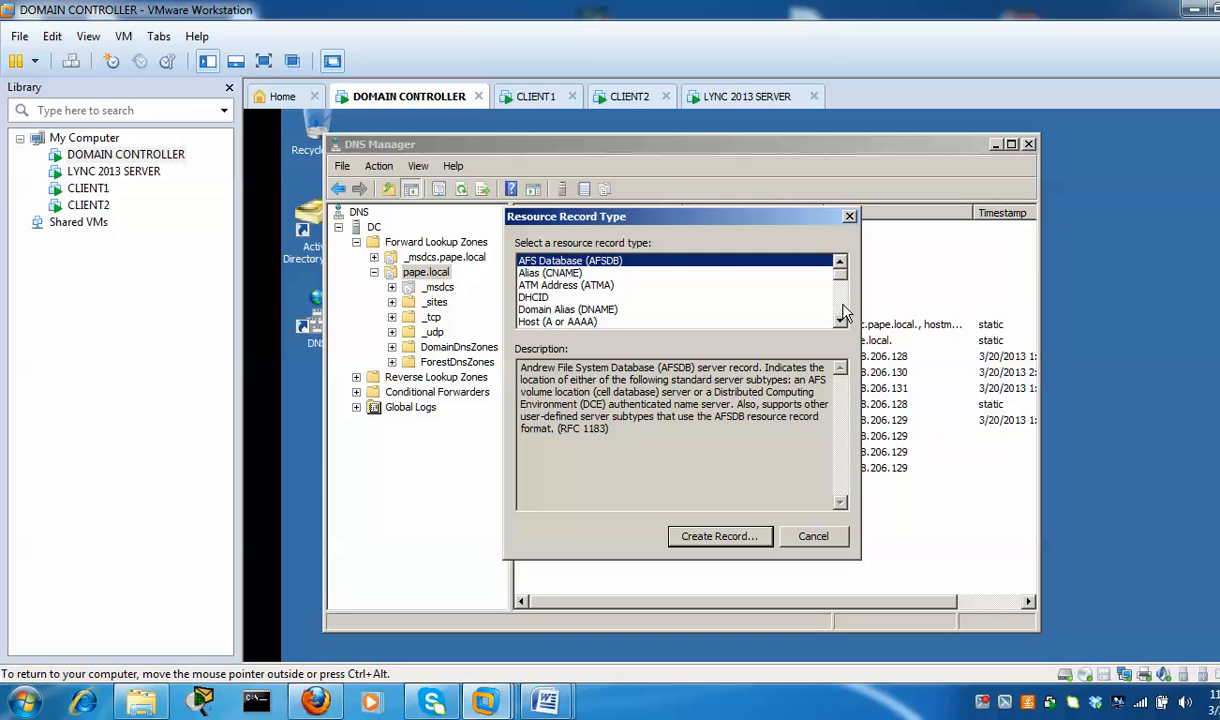
scroll(843, 316, "down", 5)
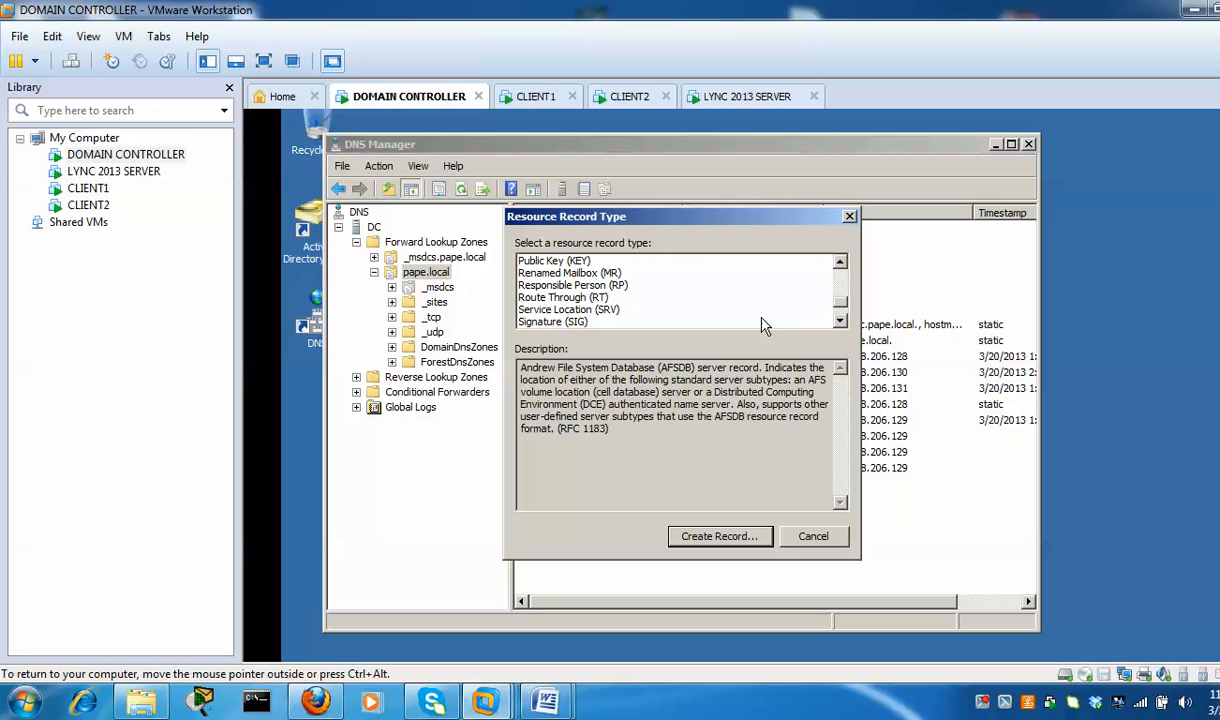
left_click(608, 310)
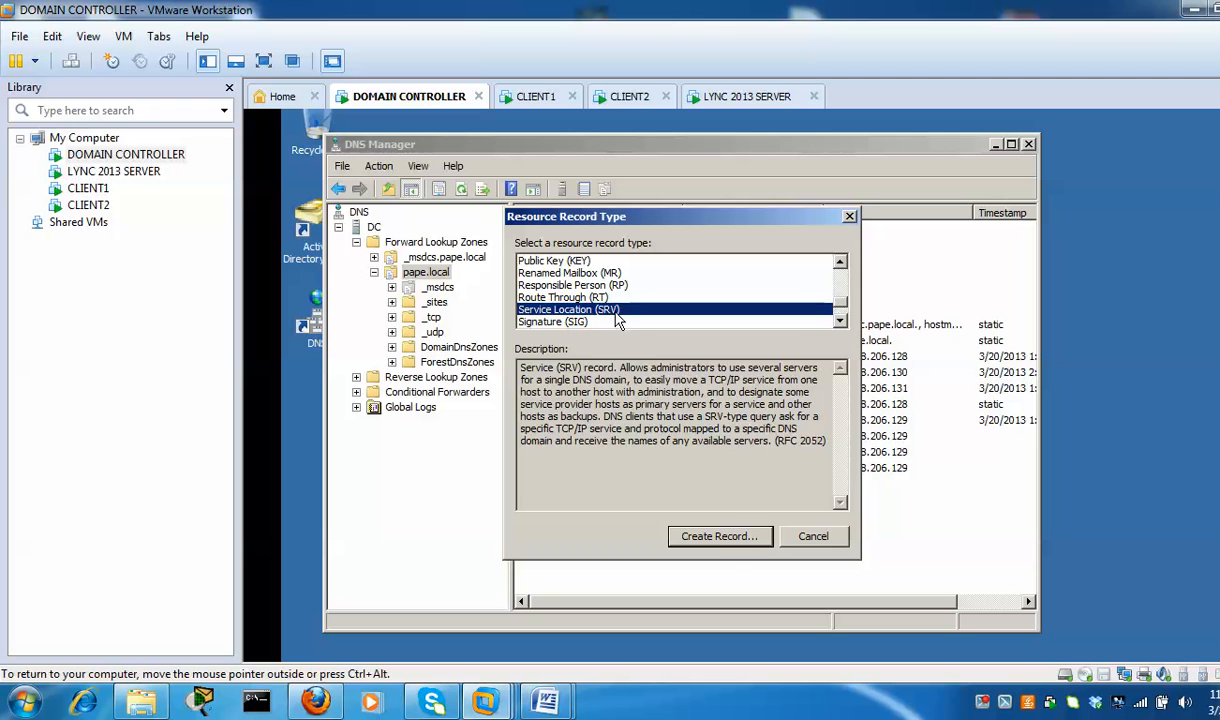
left_click(736, 541)
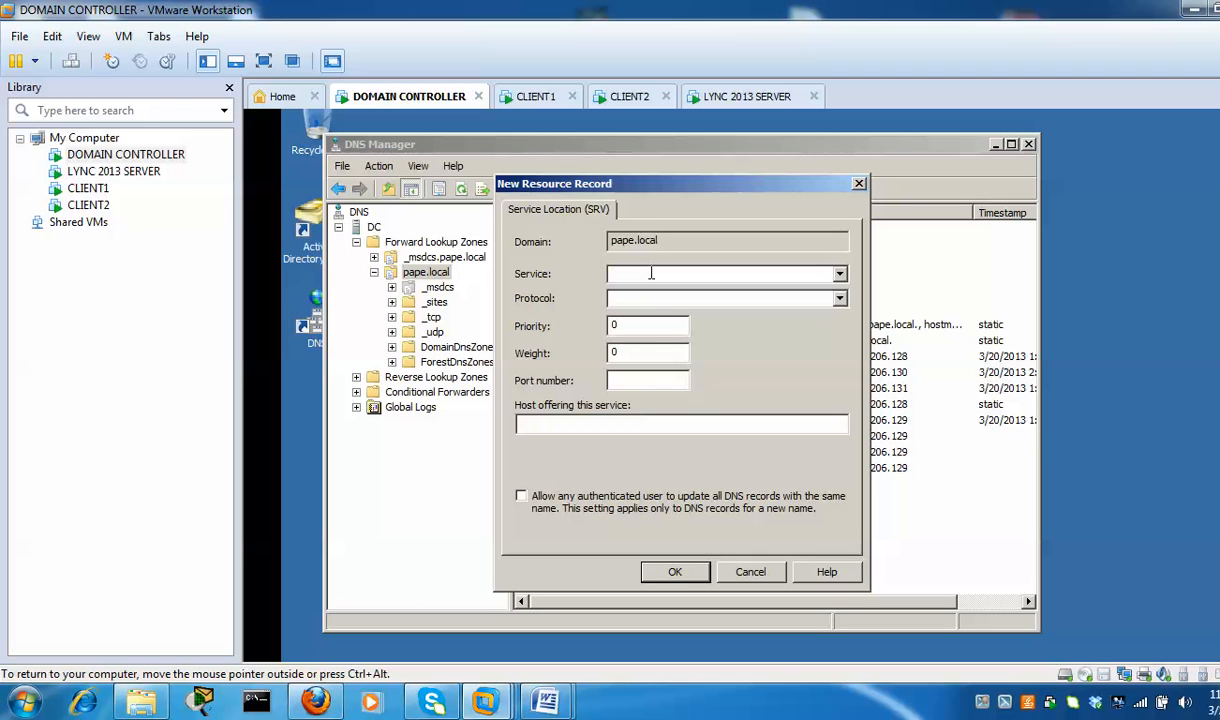
Add a _sipinternaltls _tcp SRV record on port 5061 for lync2013.pape.local, then close DNS Manager
left_click(615, 274)
type("_tcp")
left_click(661, 379)
type("5061")
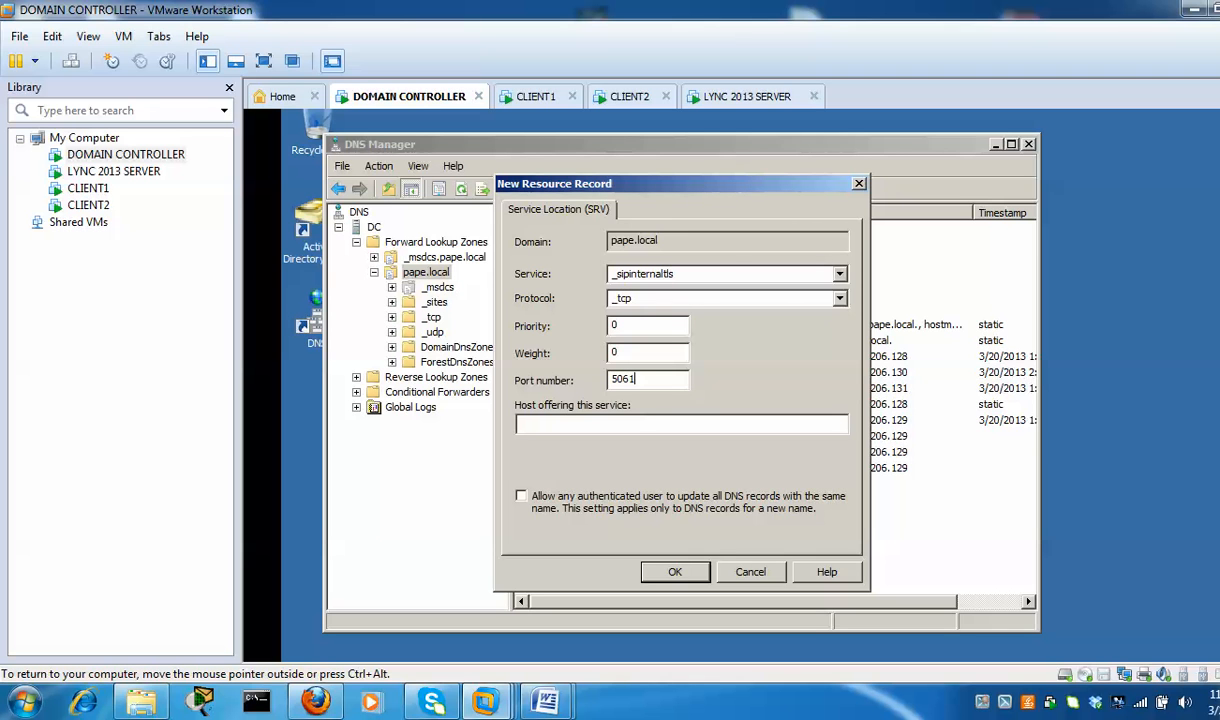
type("lync2013.pape.local")
left_click(673, 576)
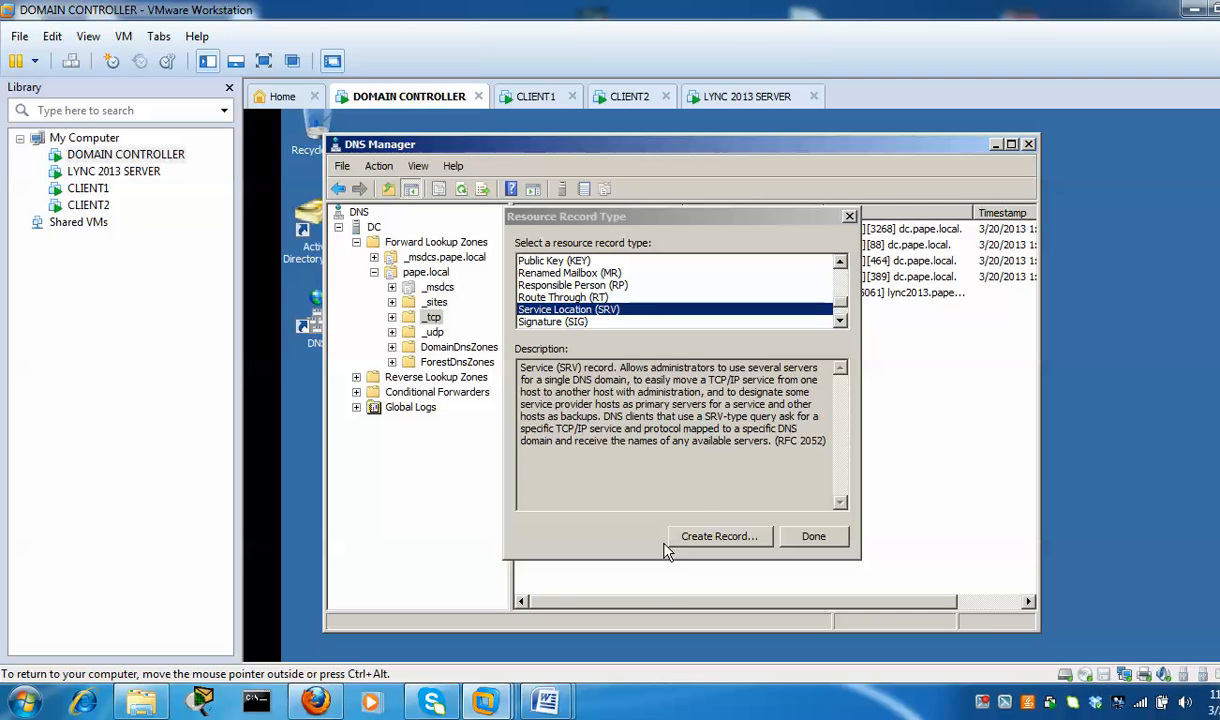
left_click(815, 536)
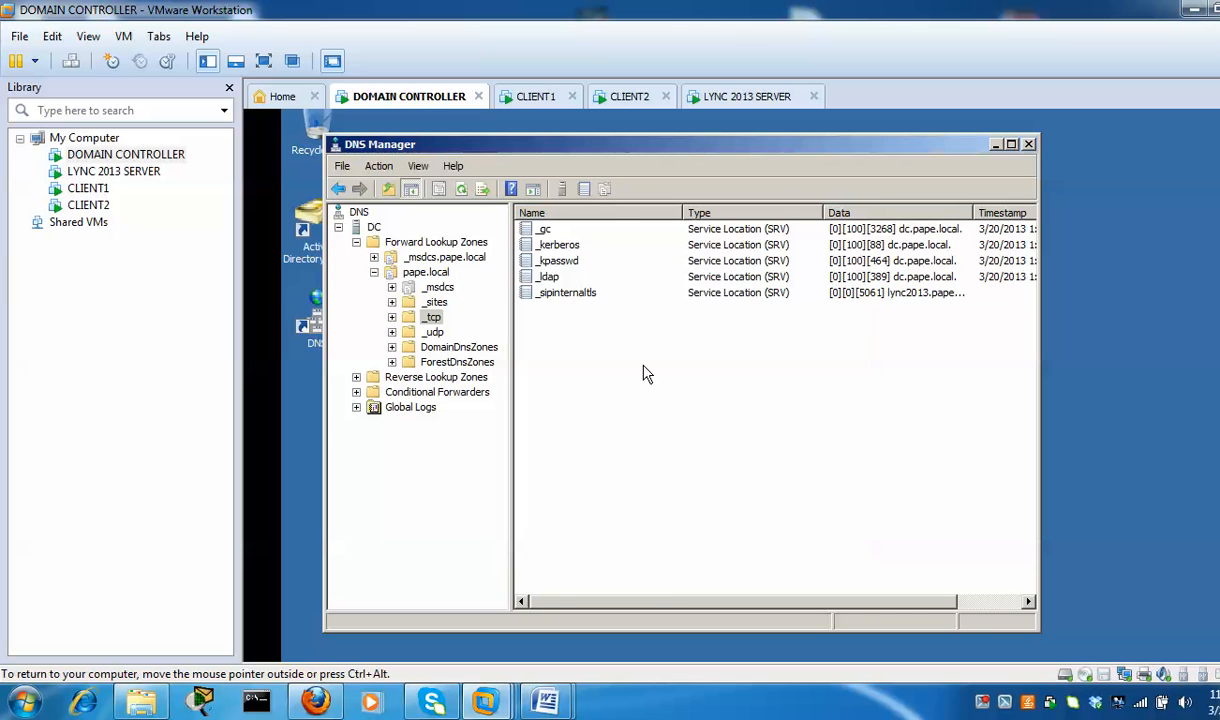
left_click(568, 296)
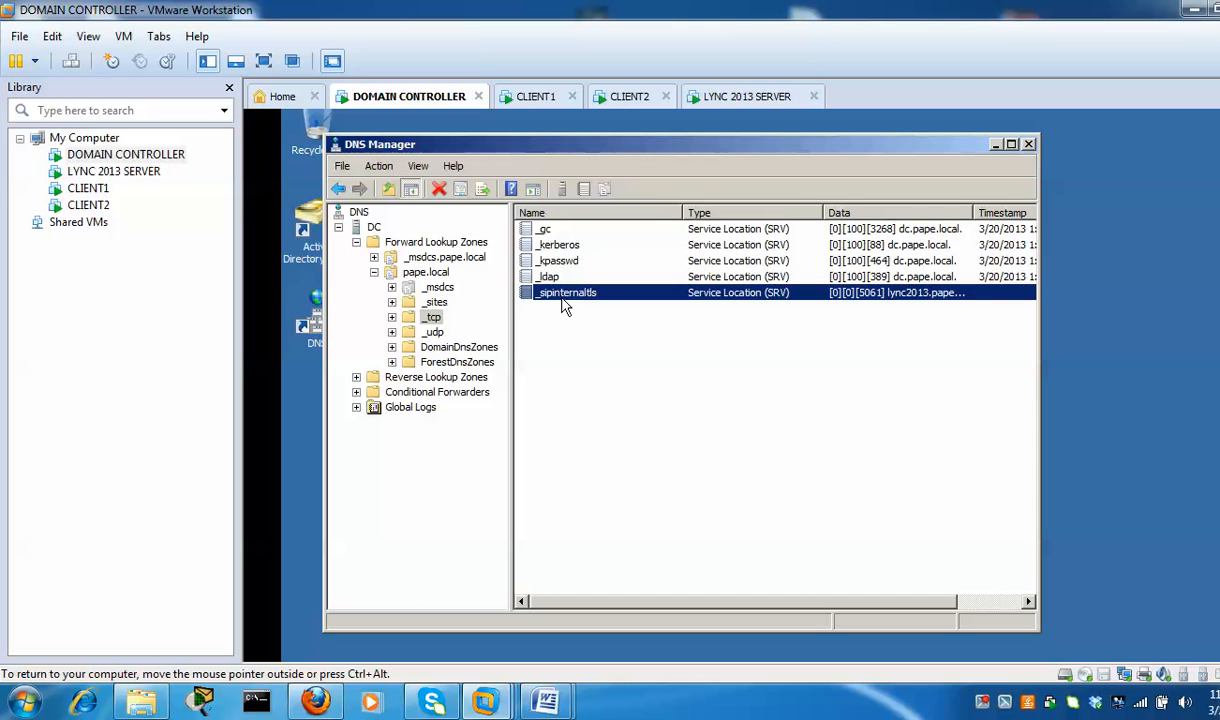
left_click(1029, 145)
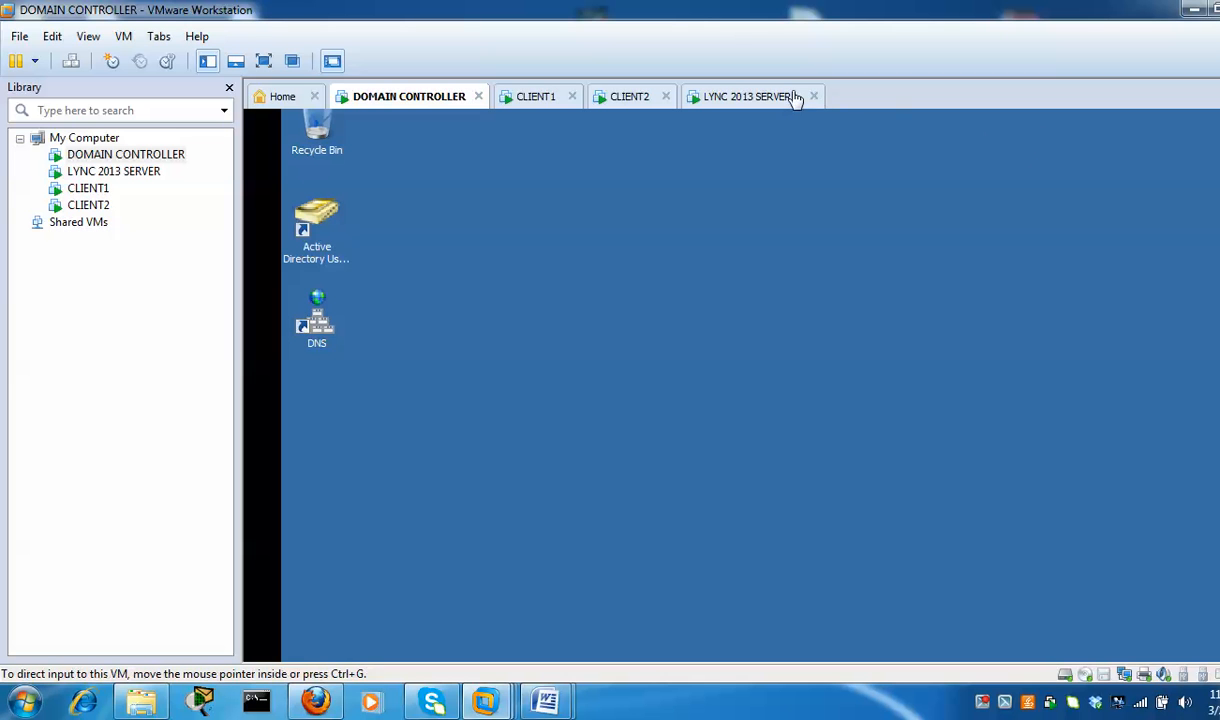
On the Lync 2013 server VM, finish the local configuration store install
left_click(755, 100)
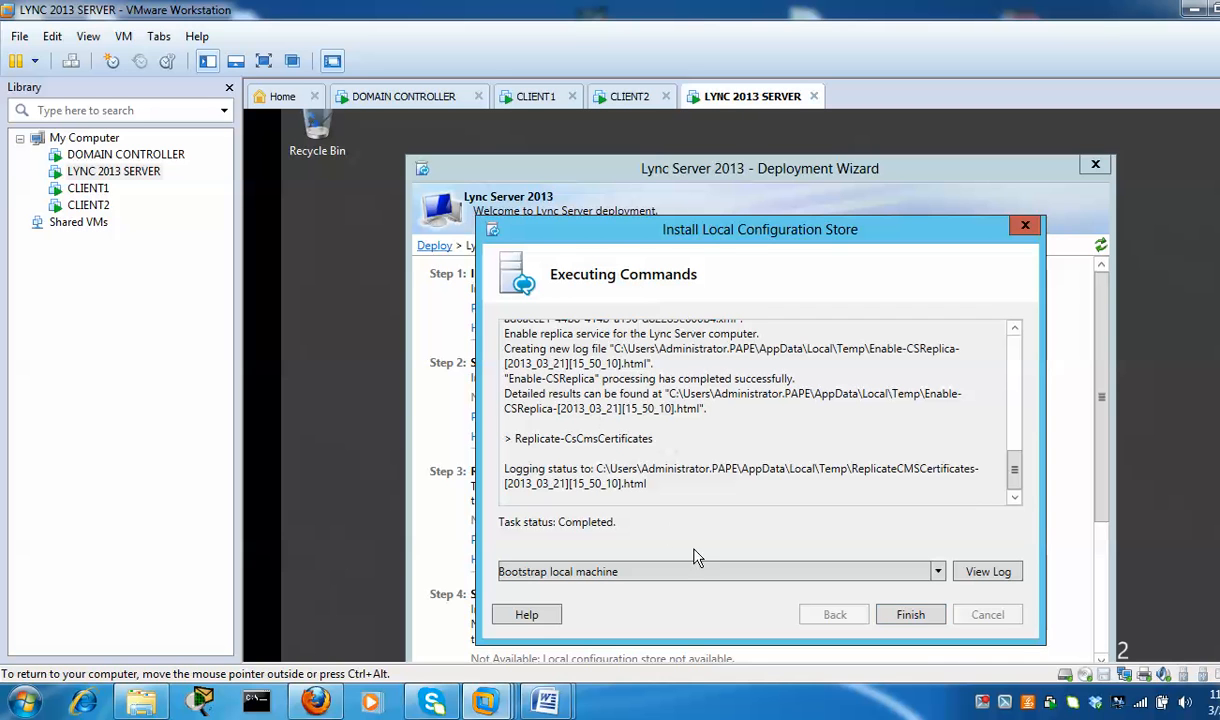
left_click(912, 616)
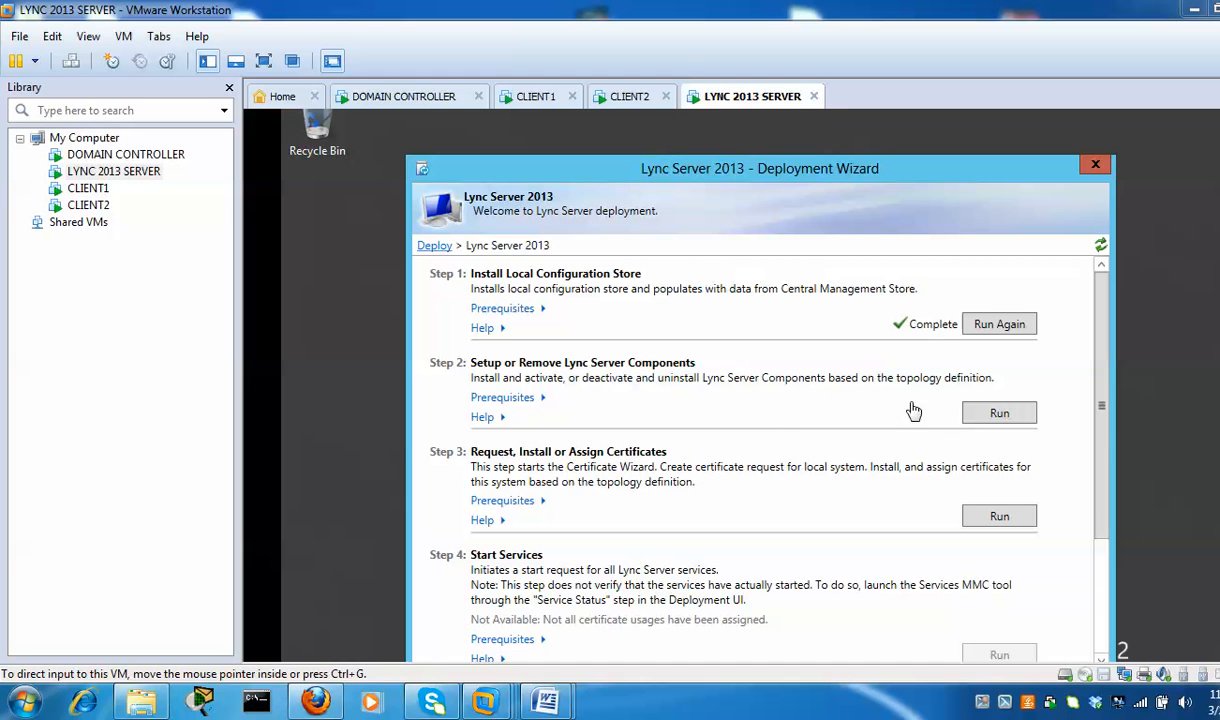
Run Step 2 to install the Lync Server components and close the finished setup
left_click(1018, 420)
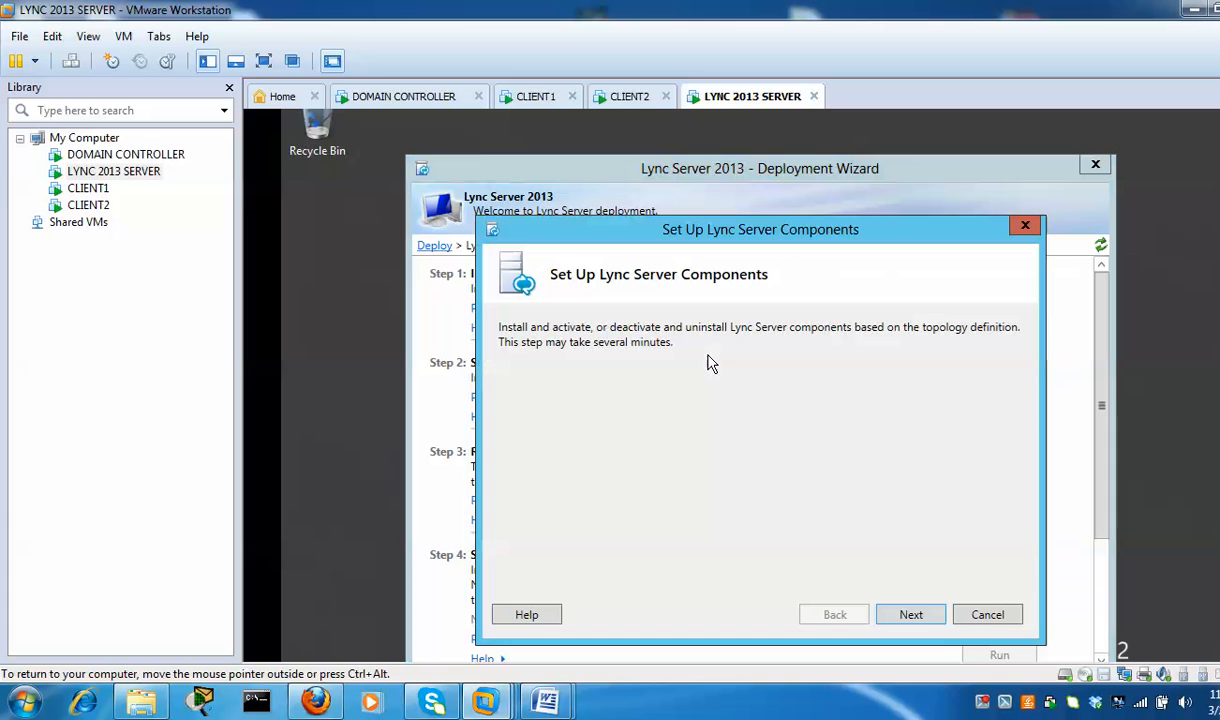
left_click(930, 625)
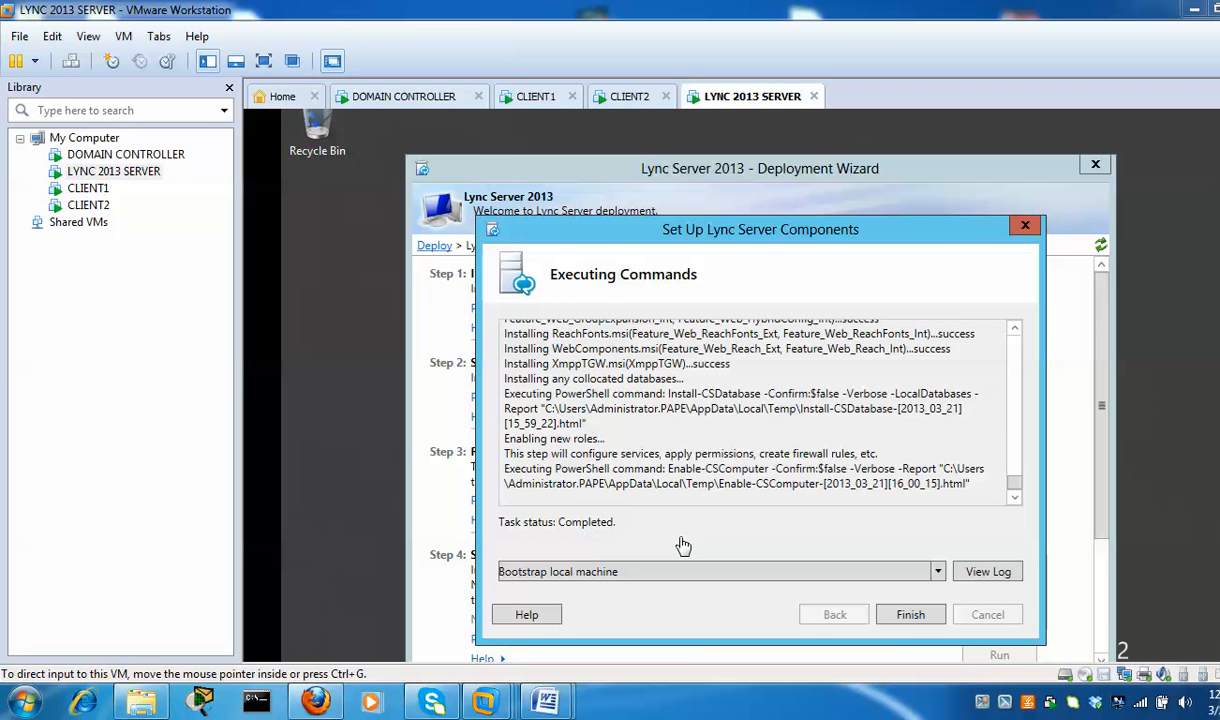
left_click(920, 625)
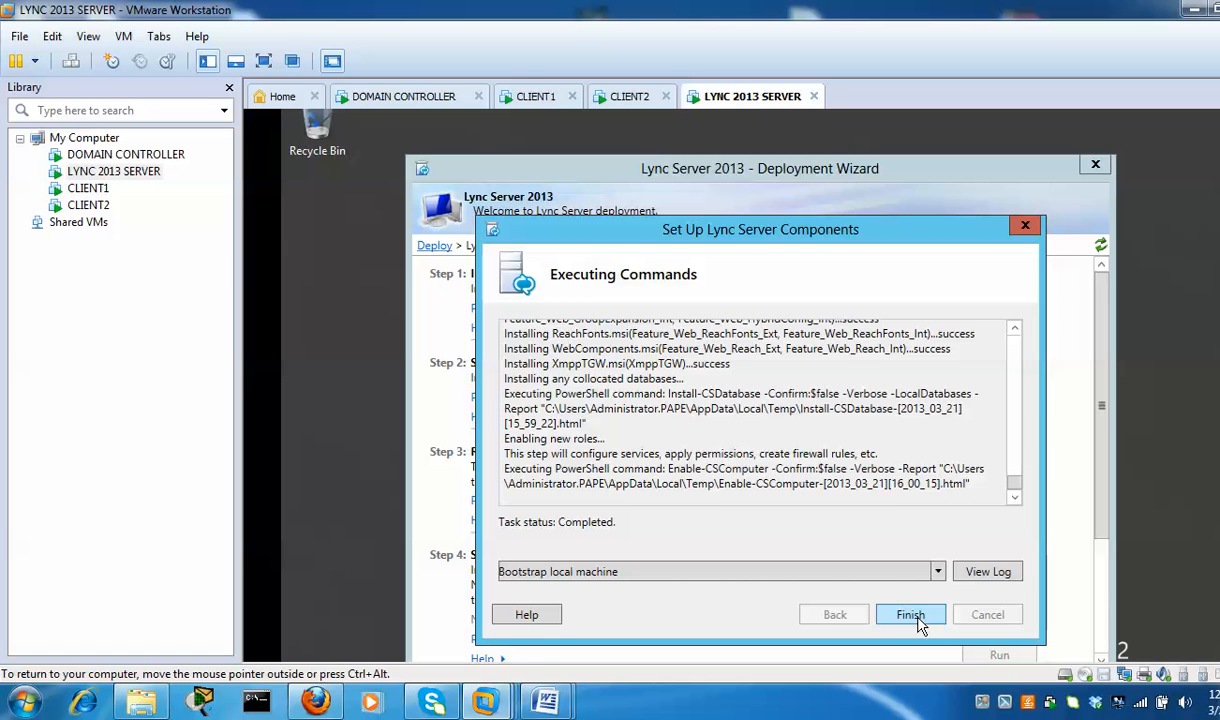
left_click(920, 617)
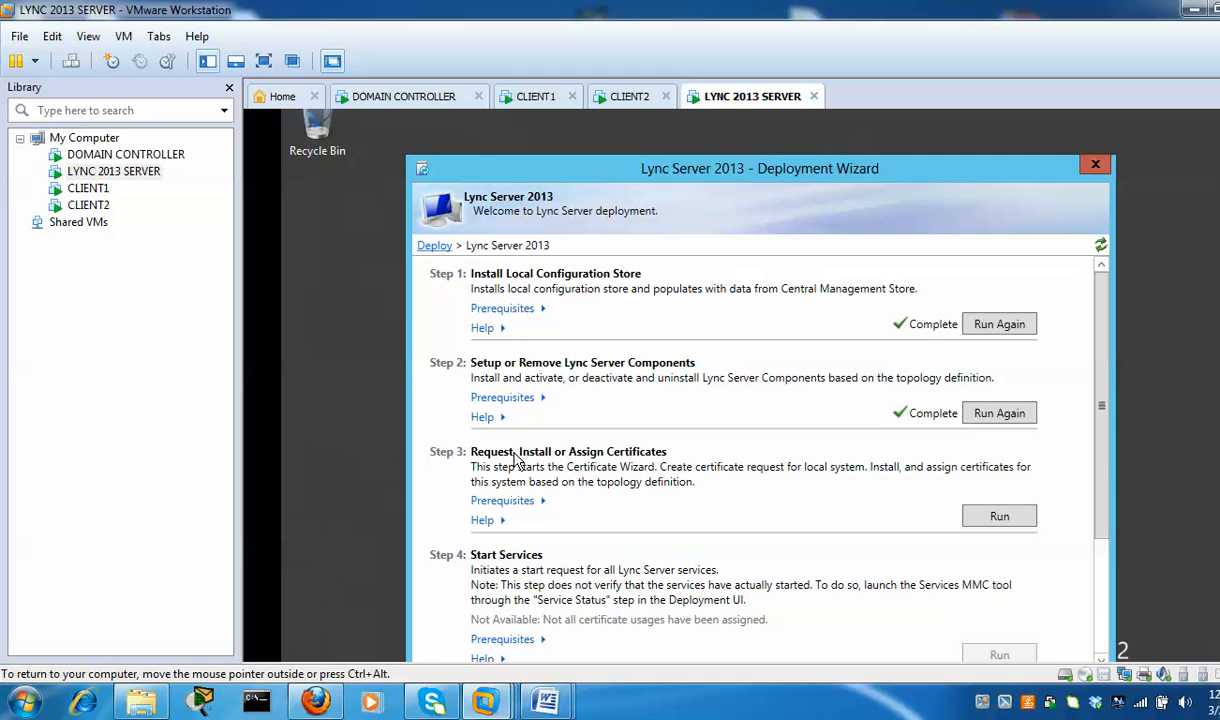
Start a Default certificate request sent immediately to pape-DC-CA using the WebServer template
left_click(406, 100)
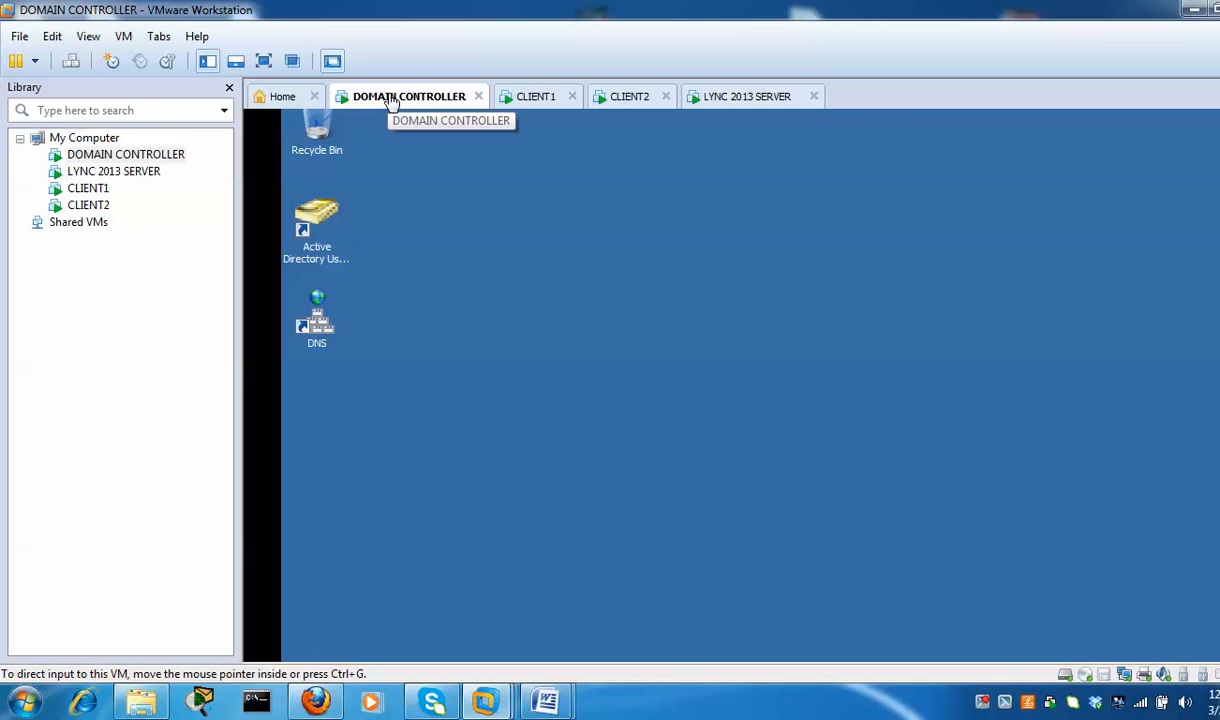
left_click(740, 97)
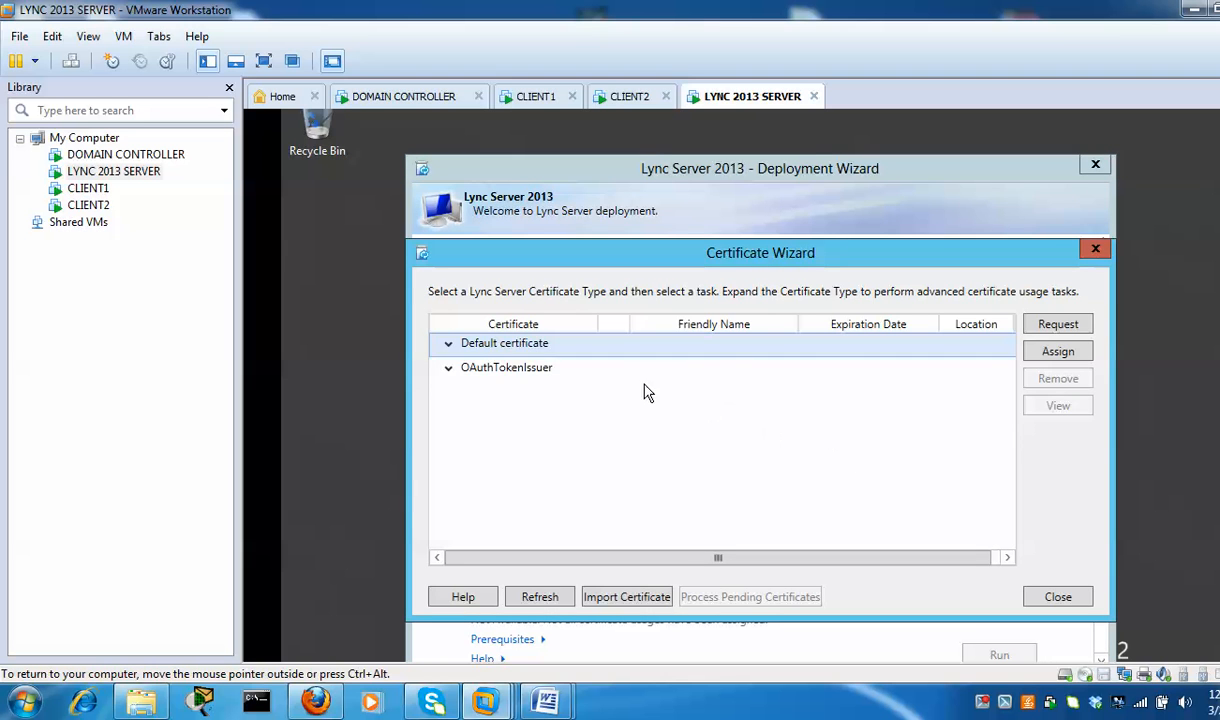
left_click(448, 346)
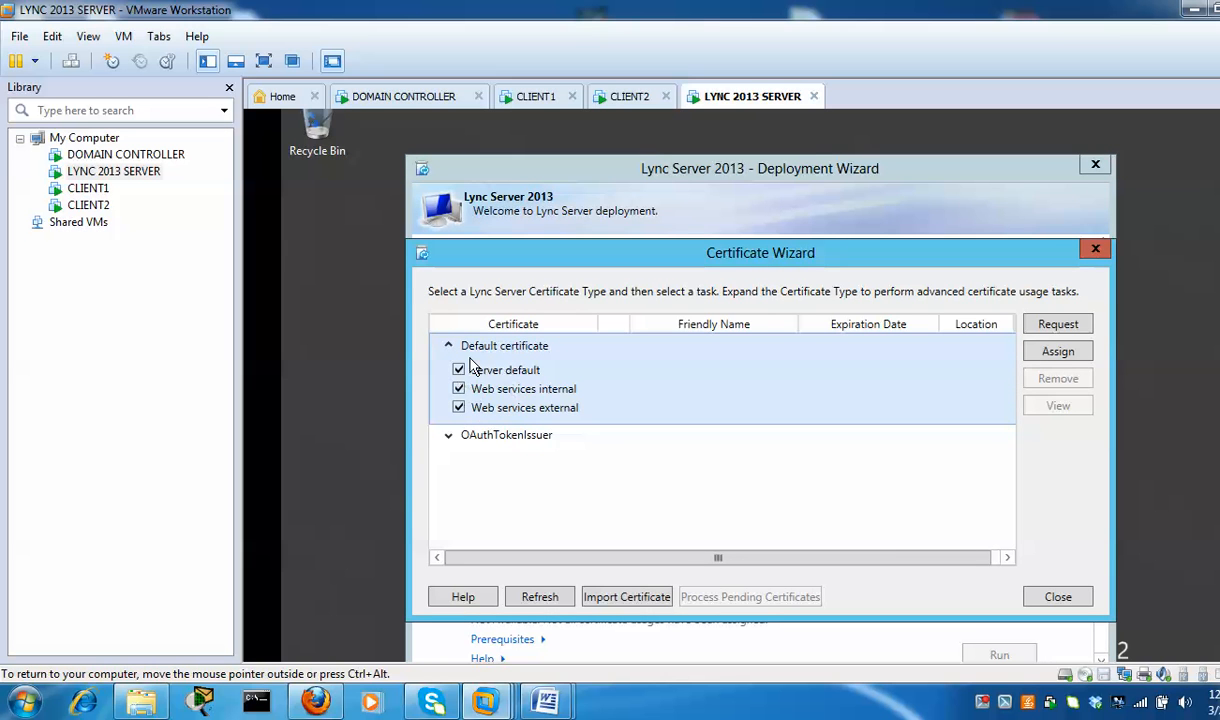
left_click(449, 346)
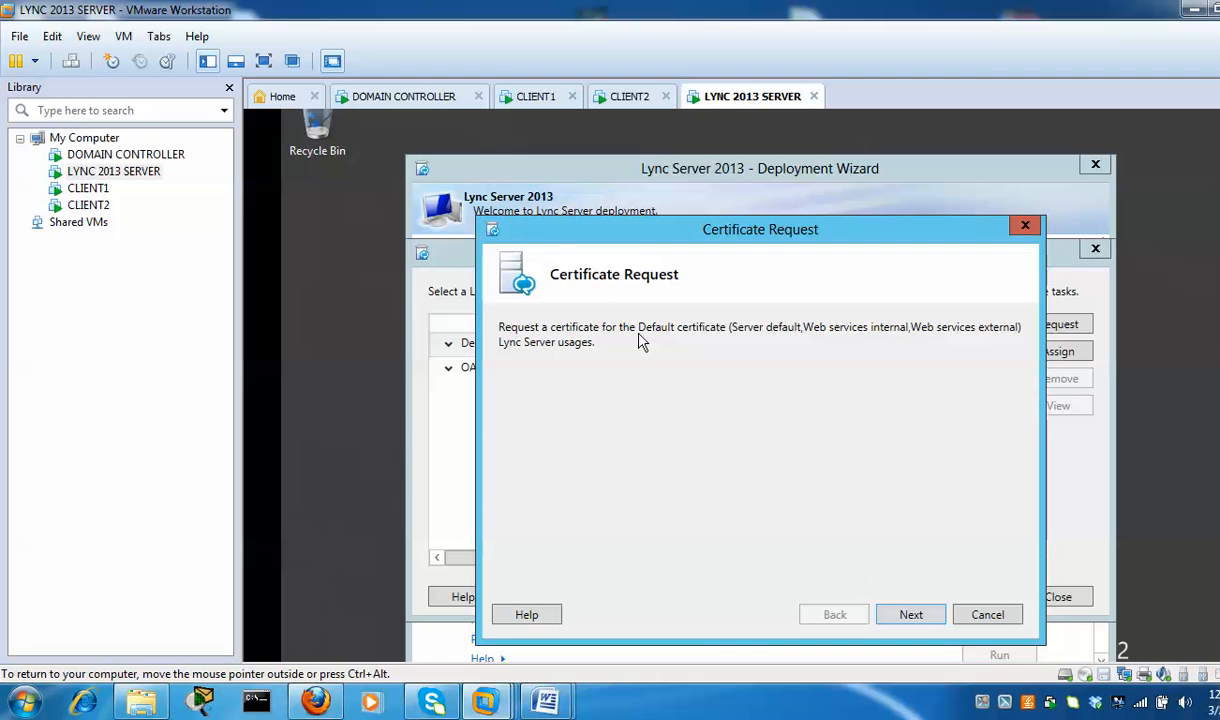
left_click(910, 615)
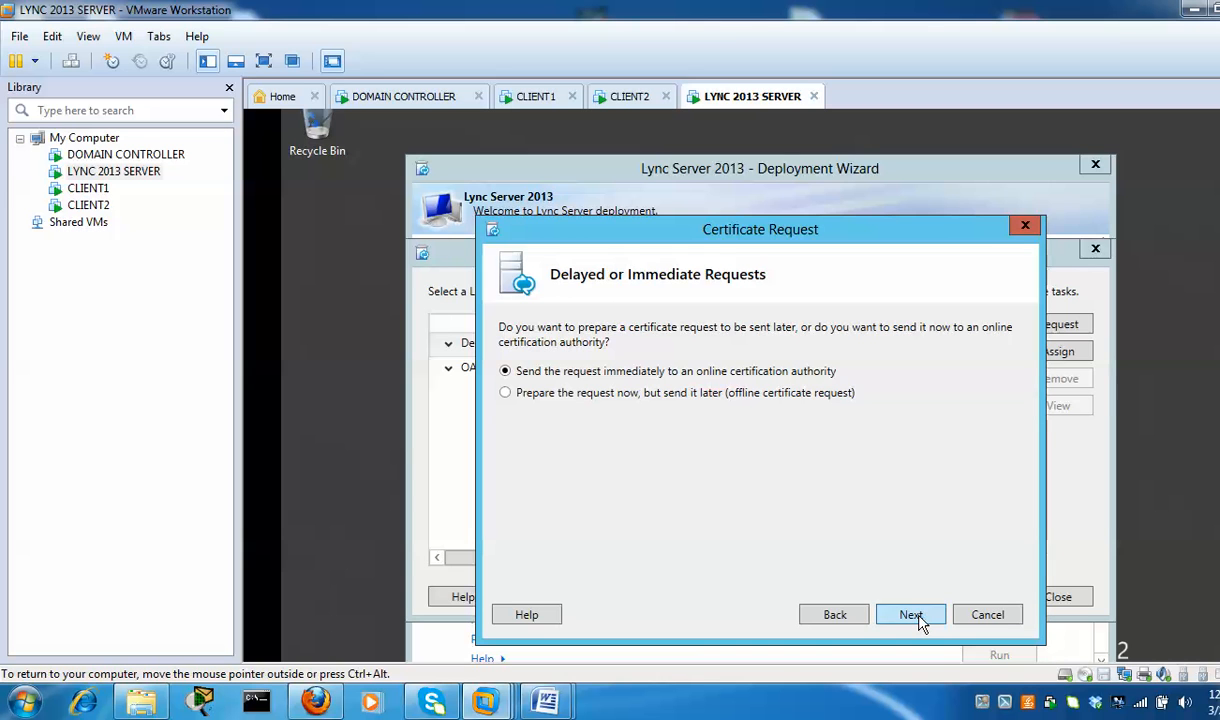
left_click(912, 616)
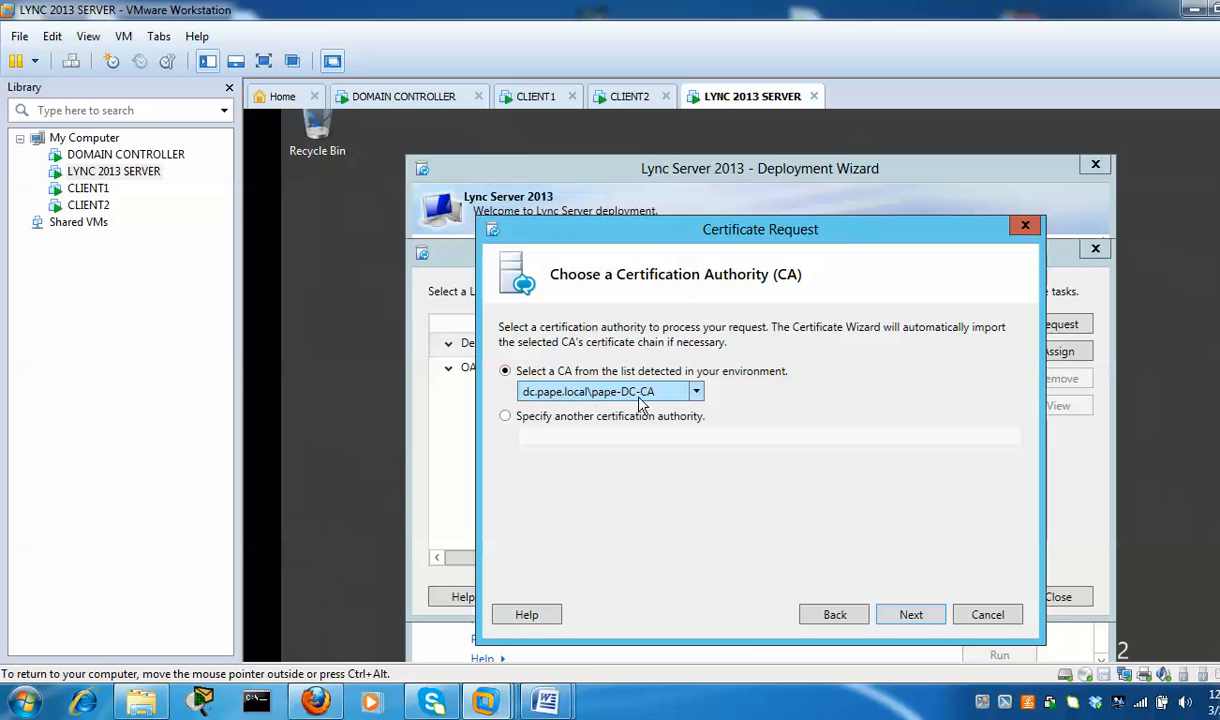
left_click(913, 615)
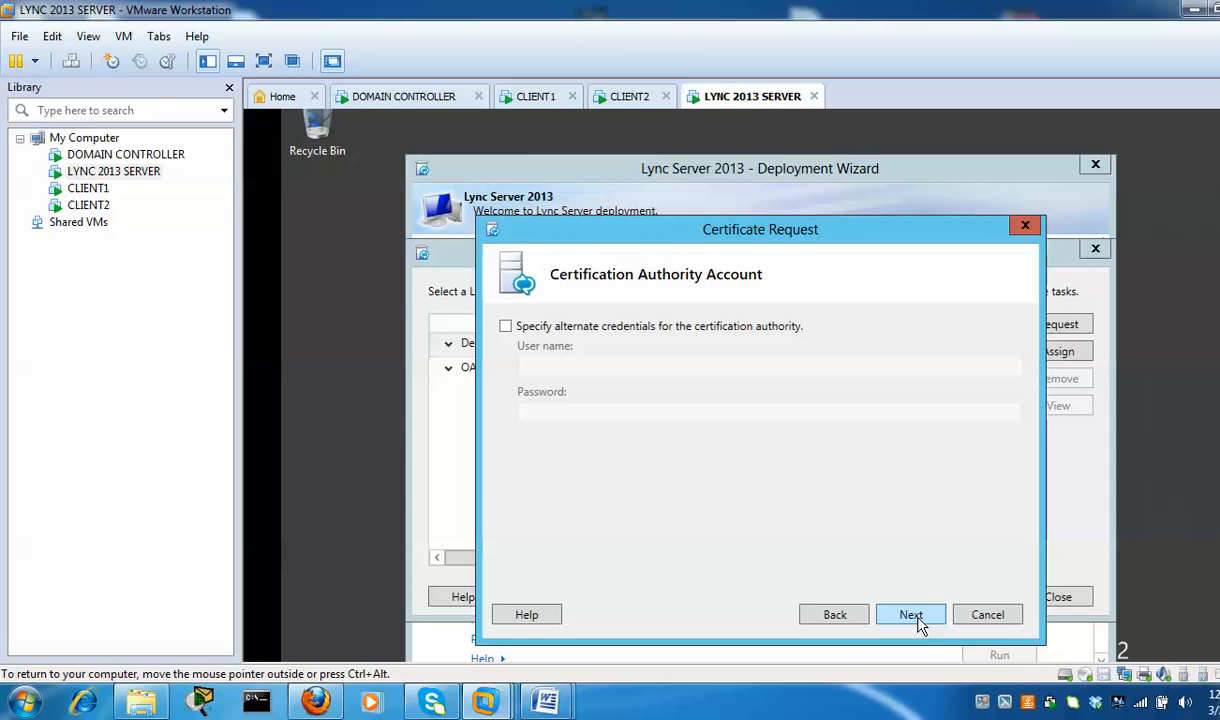
left_click(913, 615)
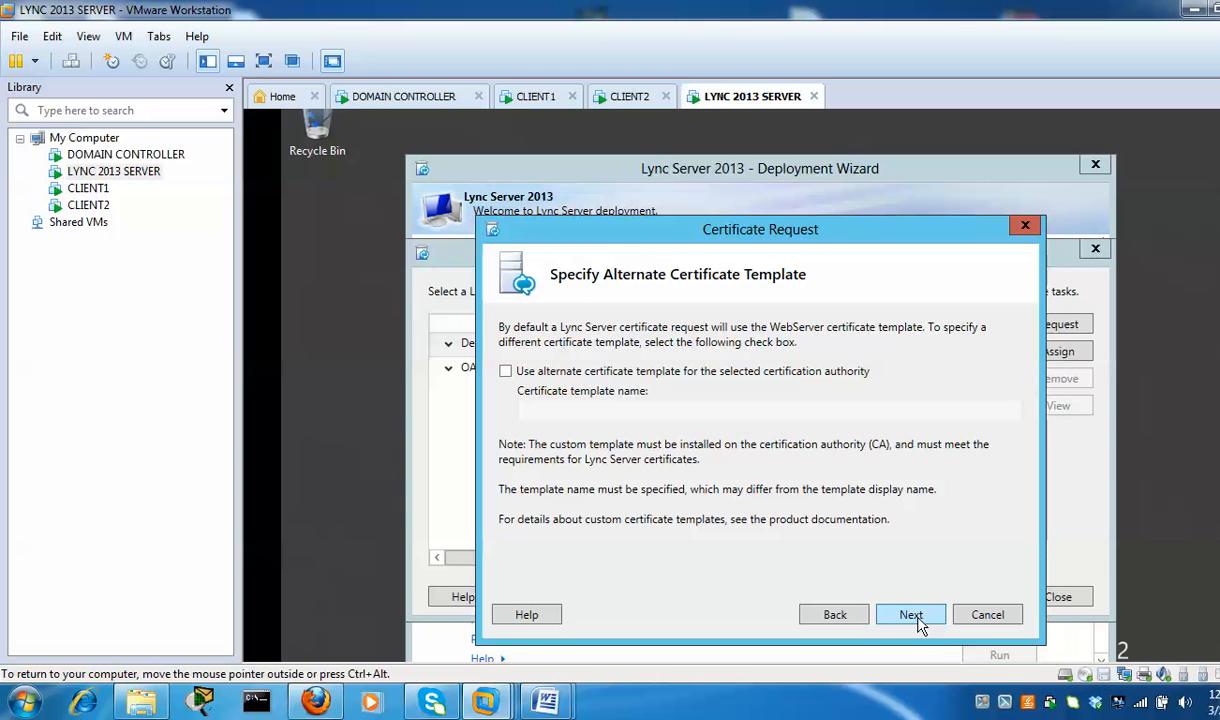
left_click(913, 615)
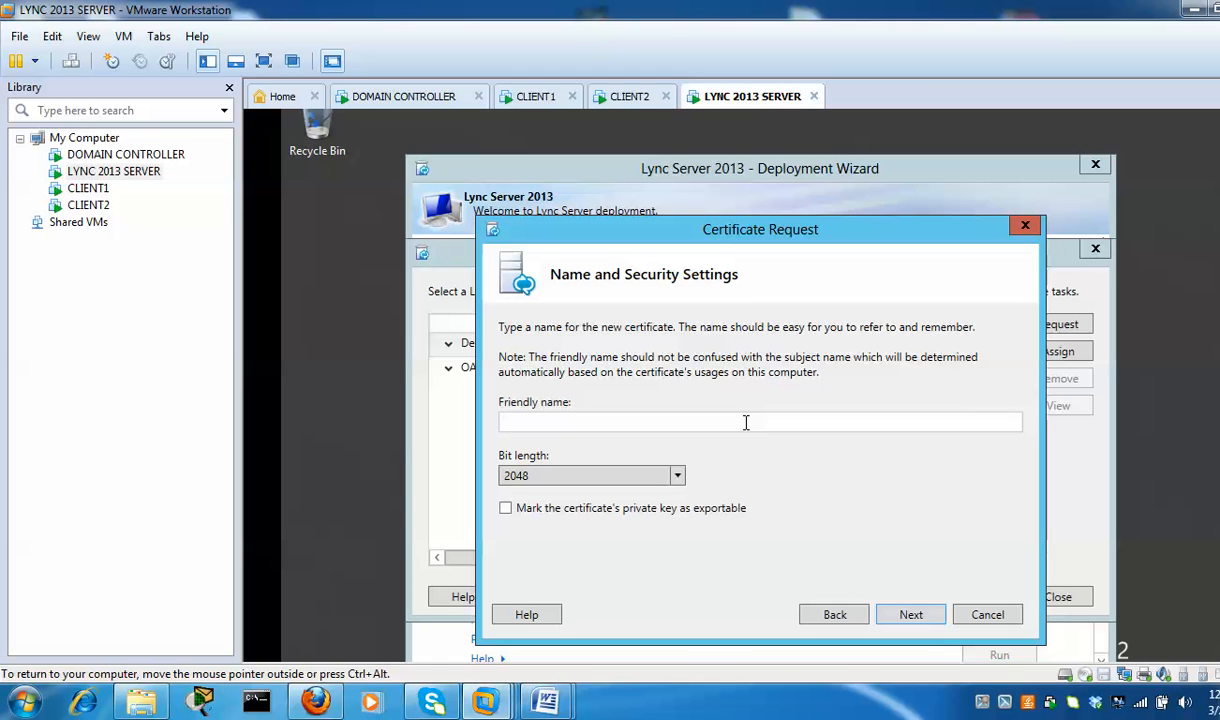
Name the certificate lync-ca with an exportable key, organization IT and unit TES
type("lync-ca")
left_click(506, 510)
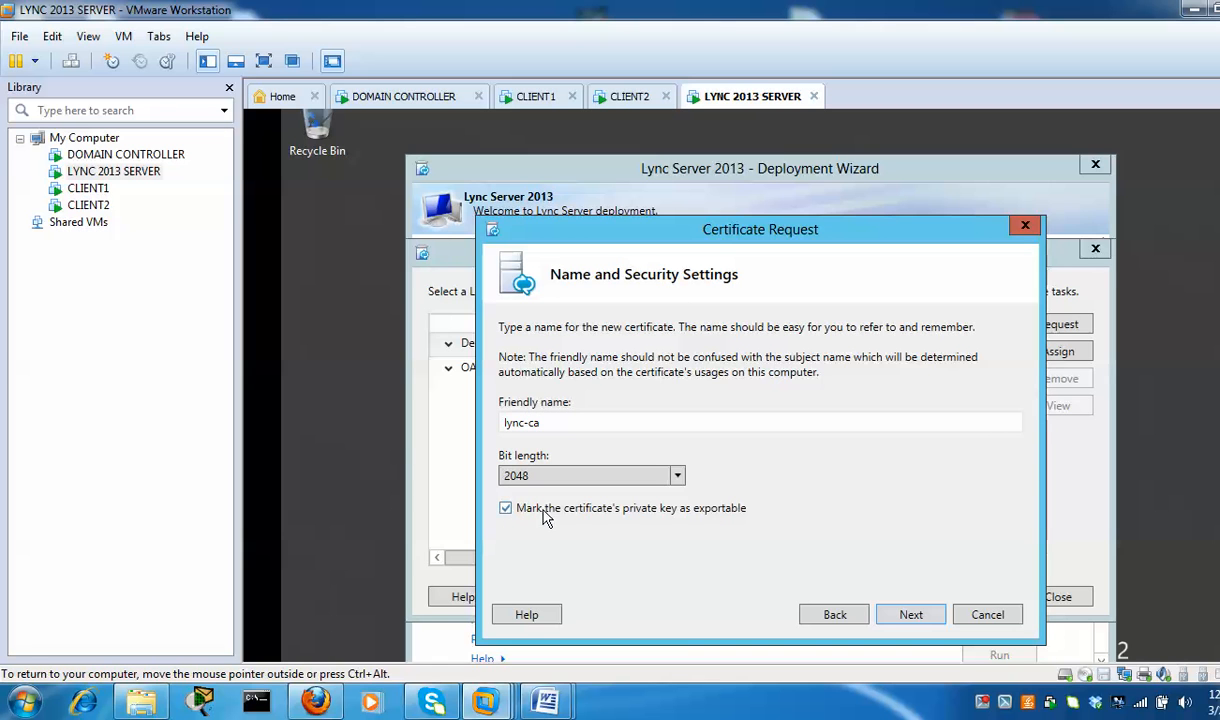
left_click(912, 616)
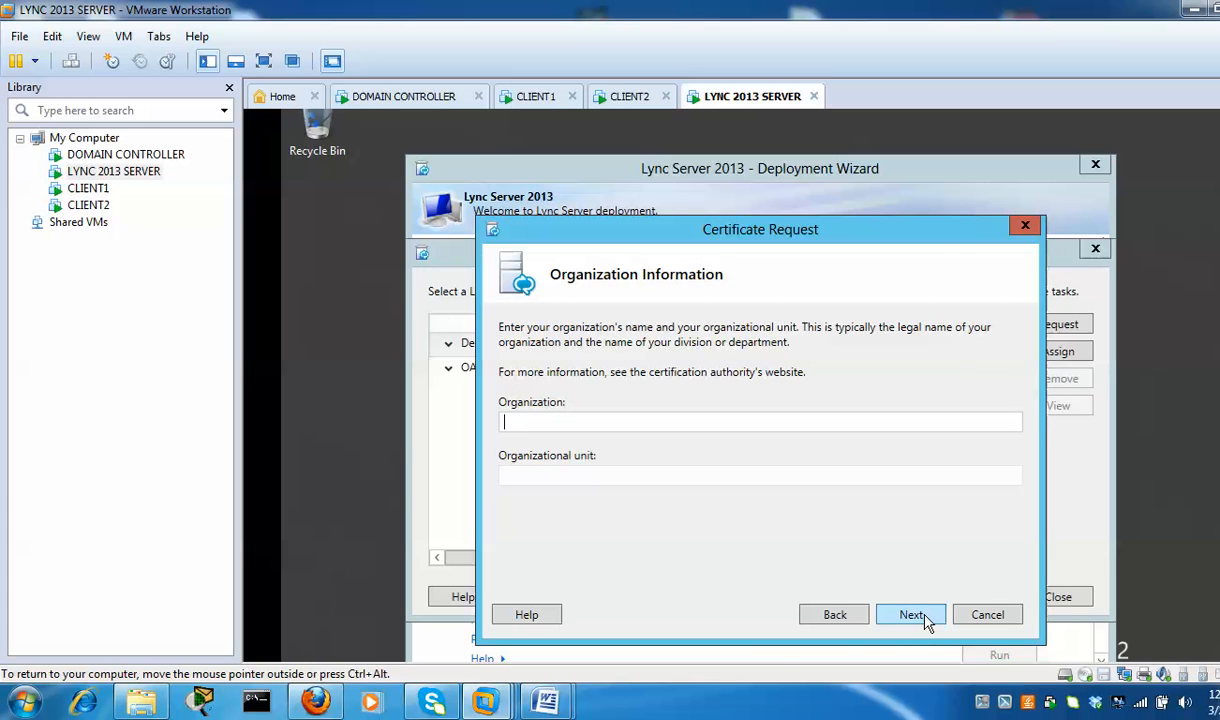
left_click(590, 420)
type("IT")
left_click(561, 480)
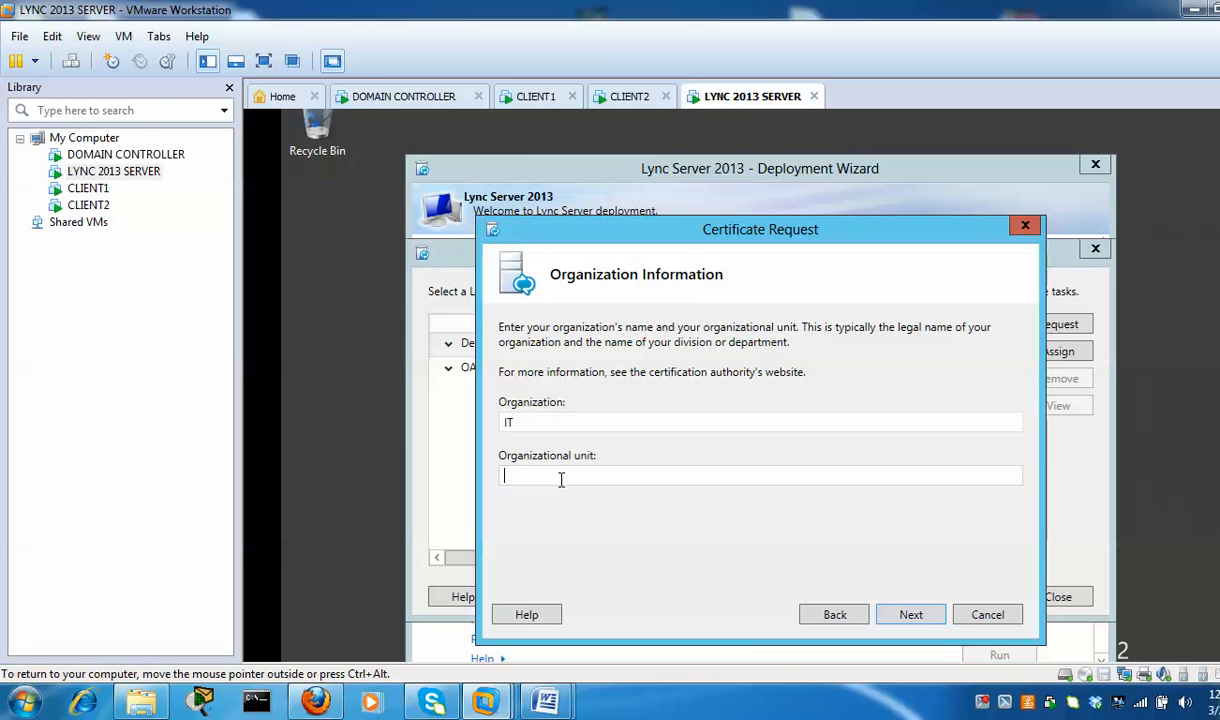
type("TEST")
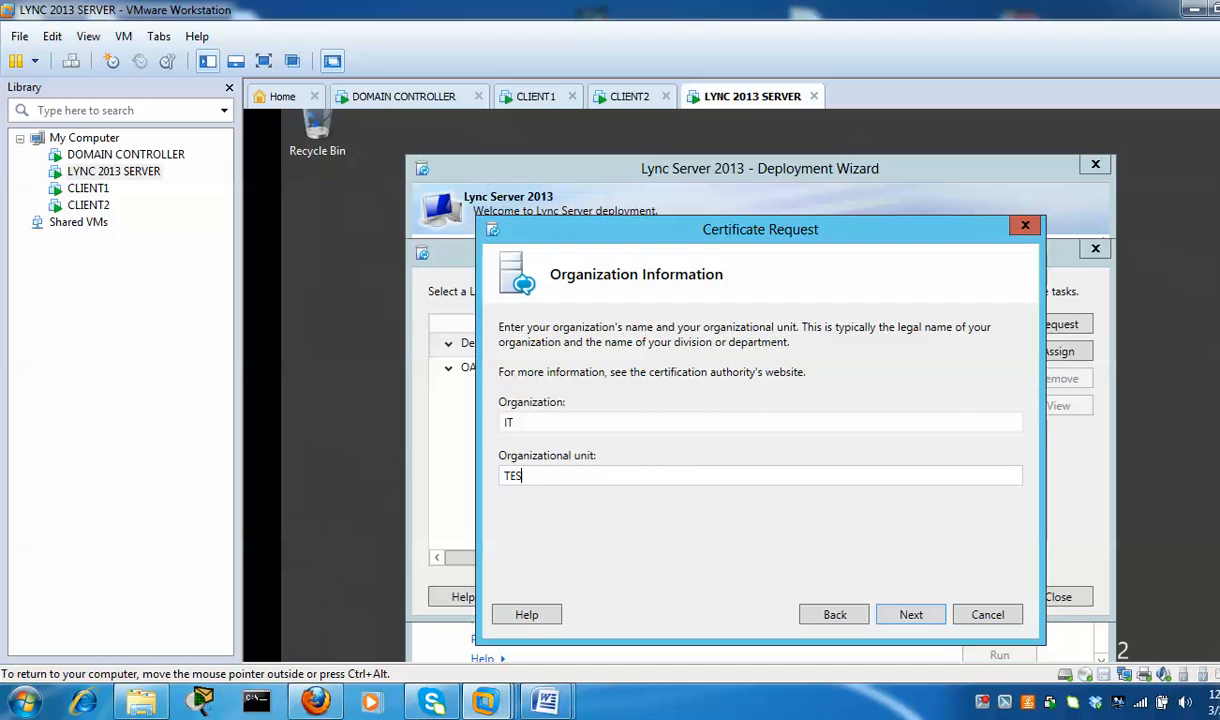
left_click(912, 616)
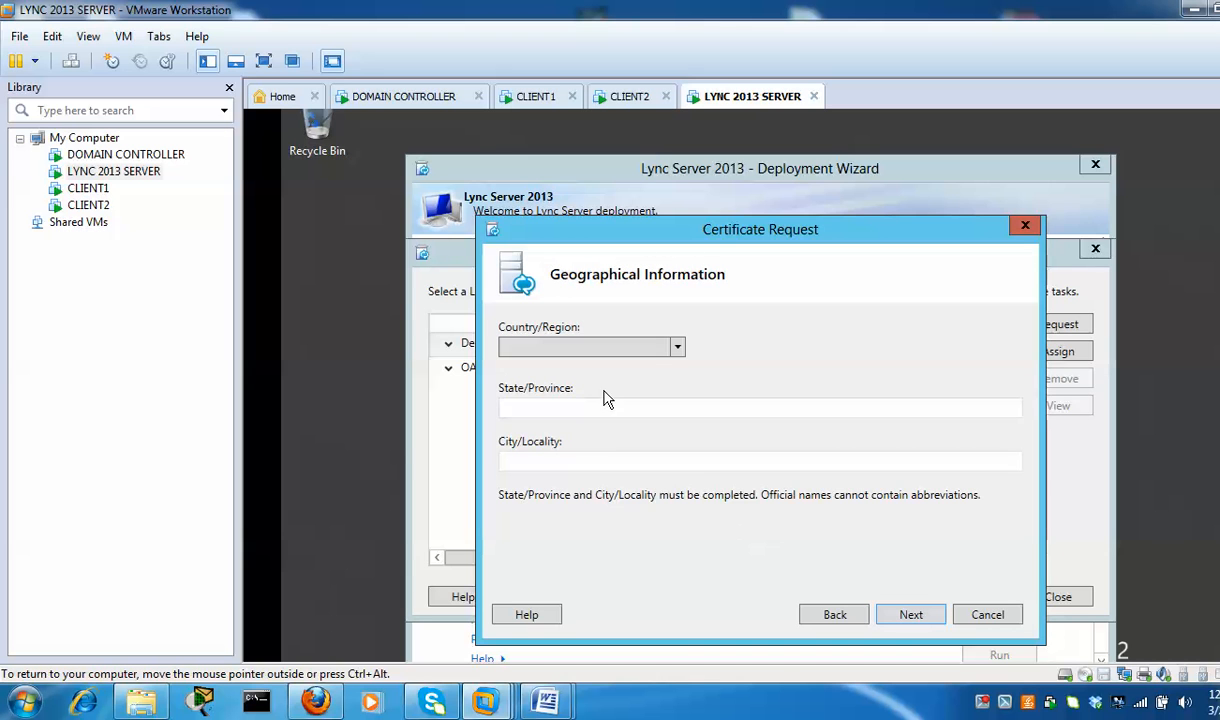
Set the geographical details to Belgium, Flanders, Antwerp
left_click(678, 347)
scroll(621, 479, "down", 5)
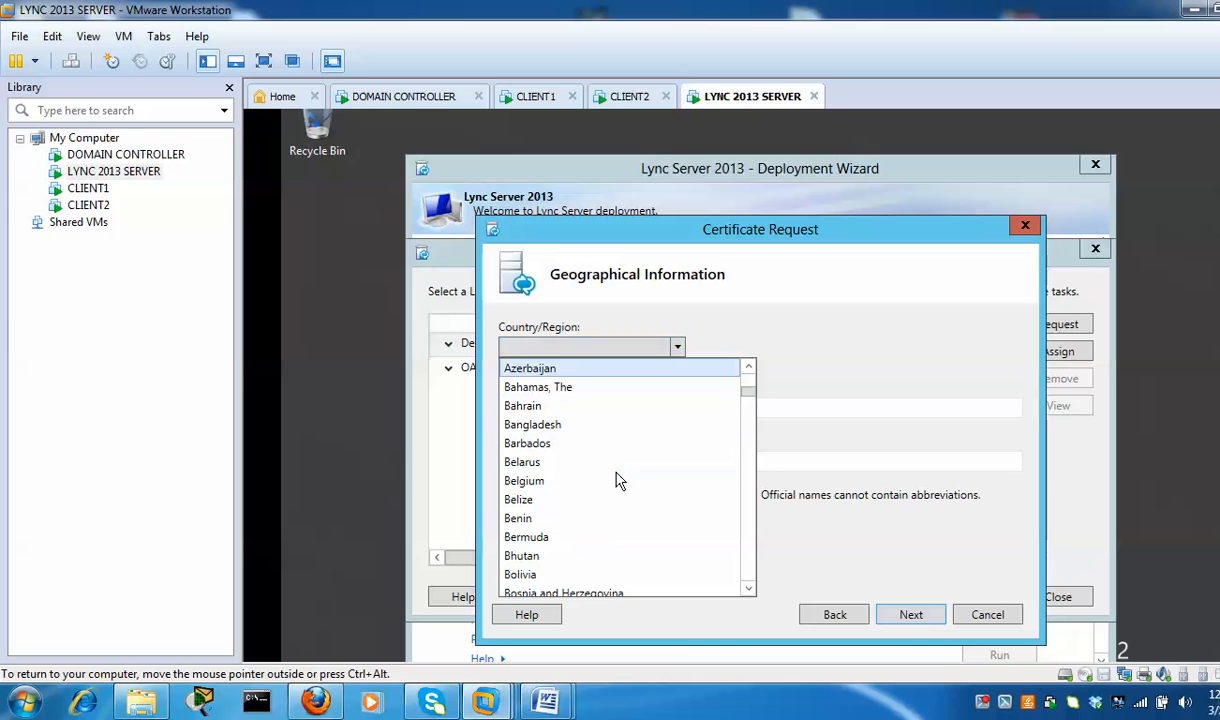
left_click(559, 484)
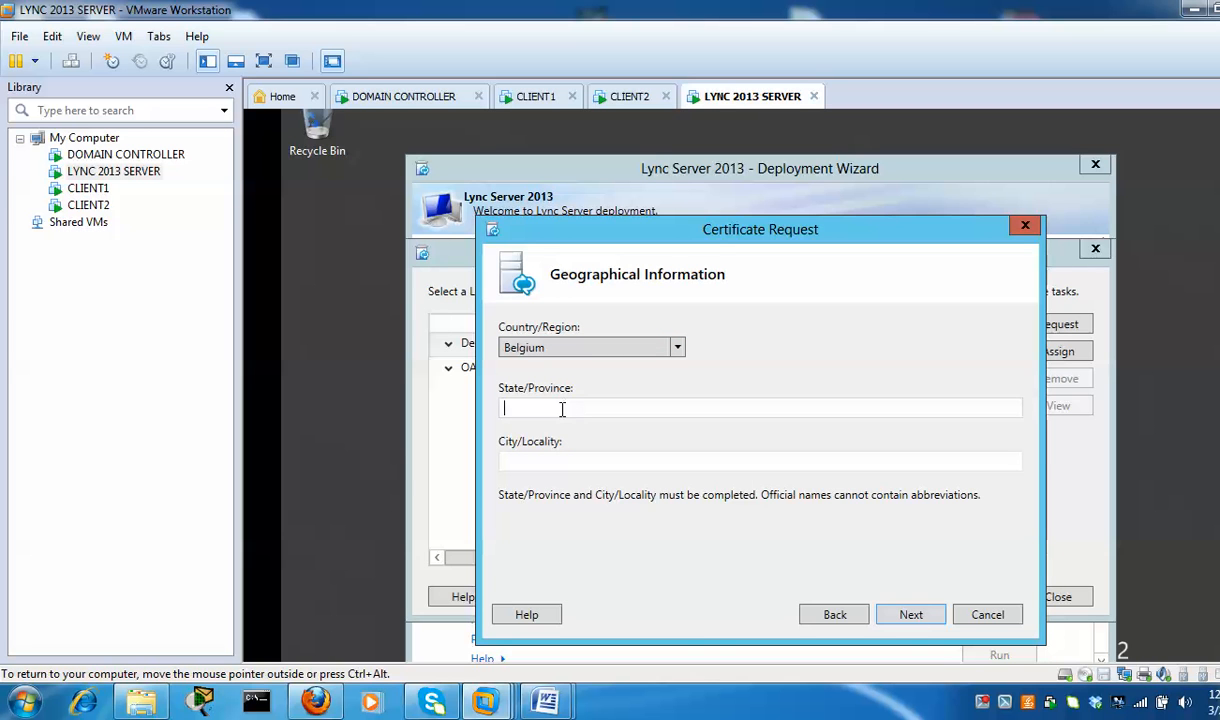
left_click(562, 409)
type("Flanc")
type("ers")
key("Tab")
key("Tab")
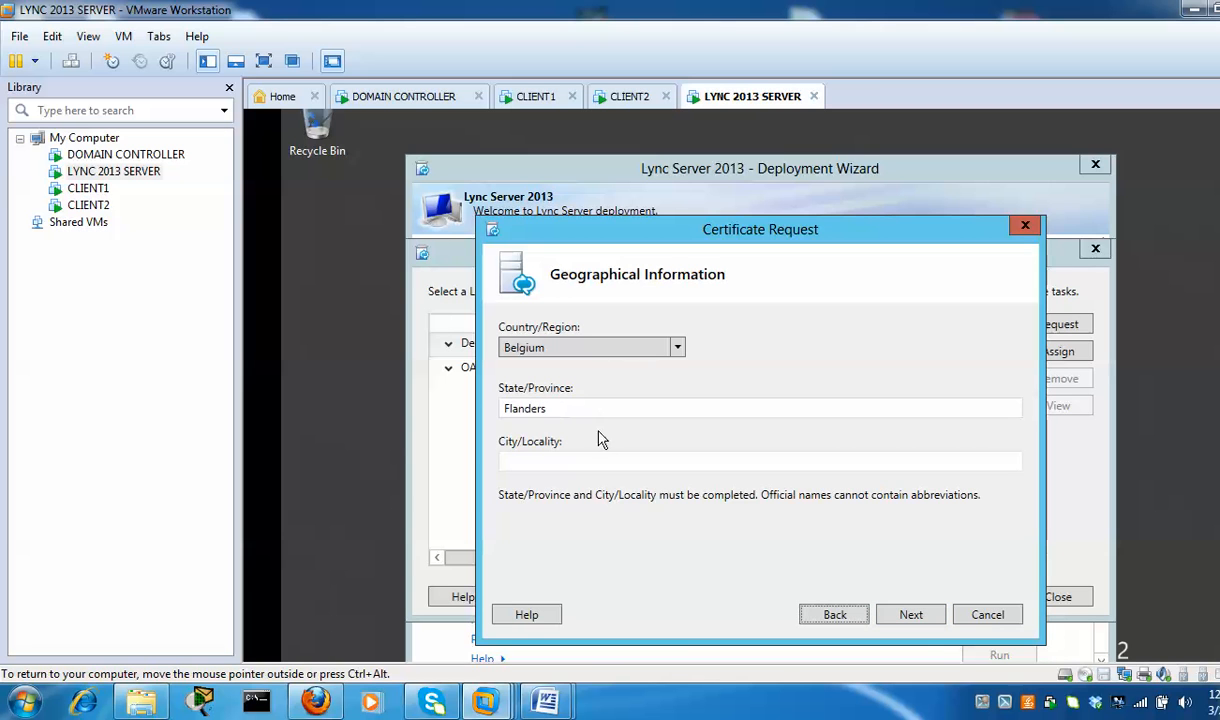
left_click(580, 463)
type("Antwerp")
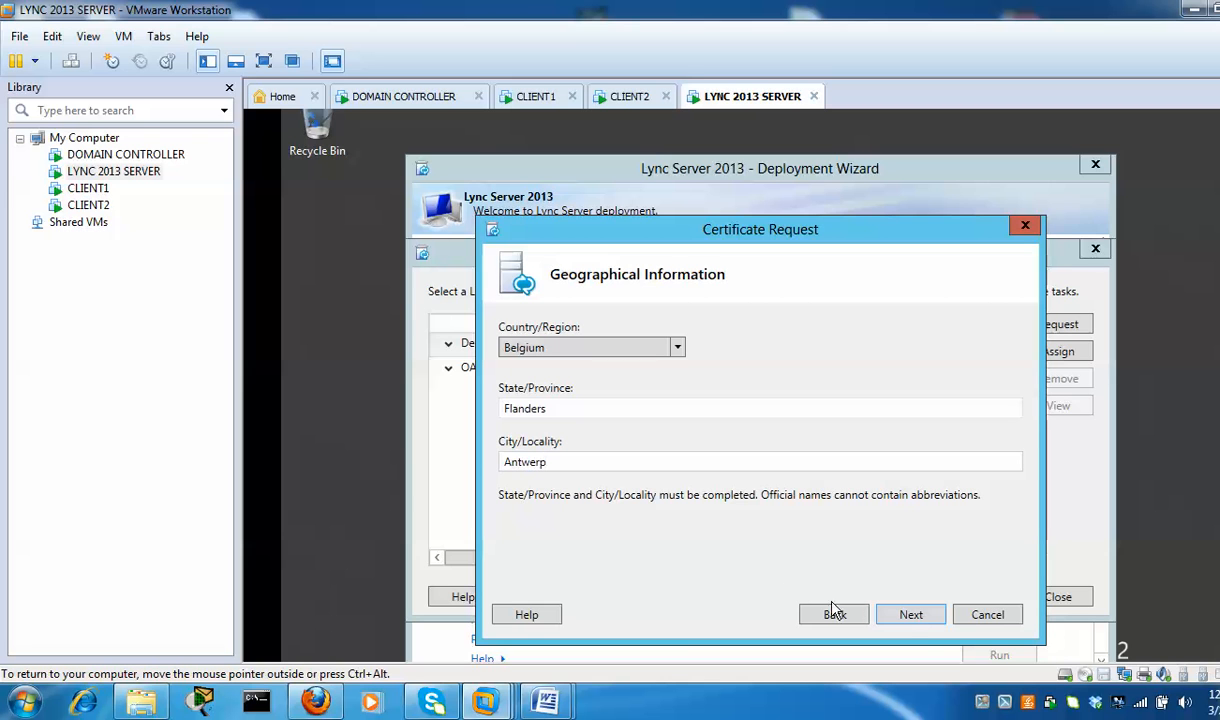
left_click(911, 615)
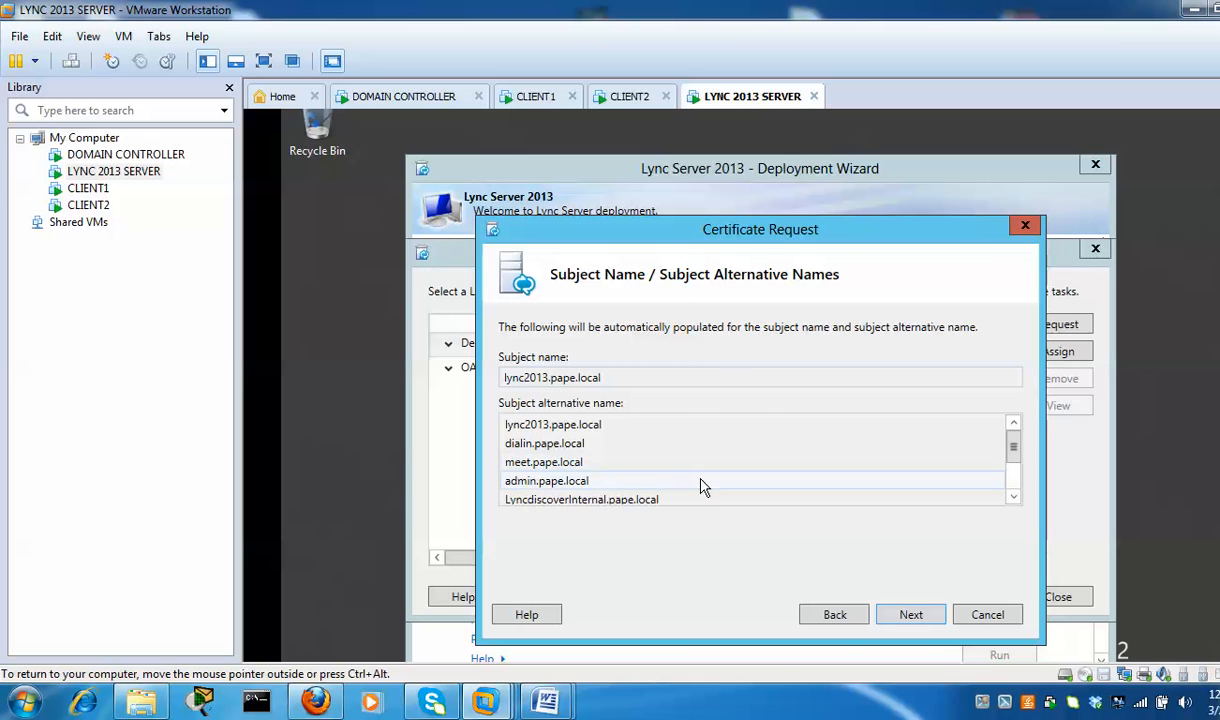
Accept the subject names and pape.local SIP domain, add no extra SANs, and review the summary
scroll(670, 466, "down", 1)
scroll(605, 485, "up", 1)
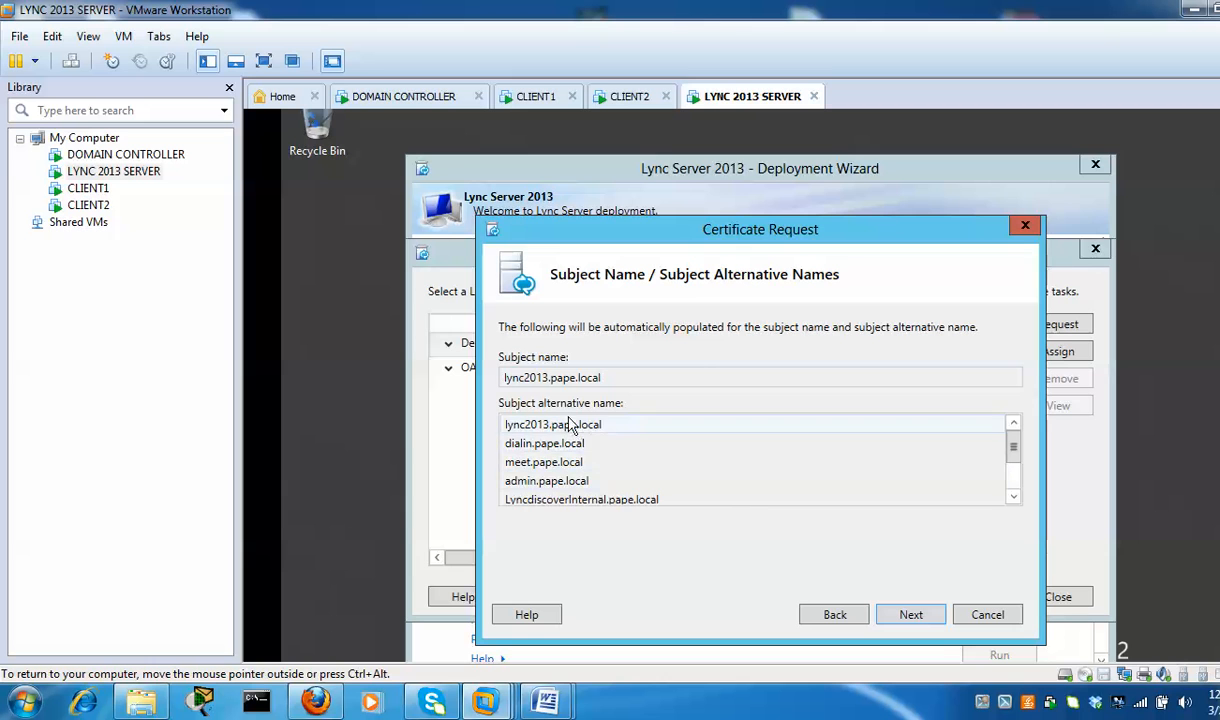
left_click(911, 617)
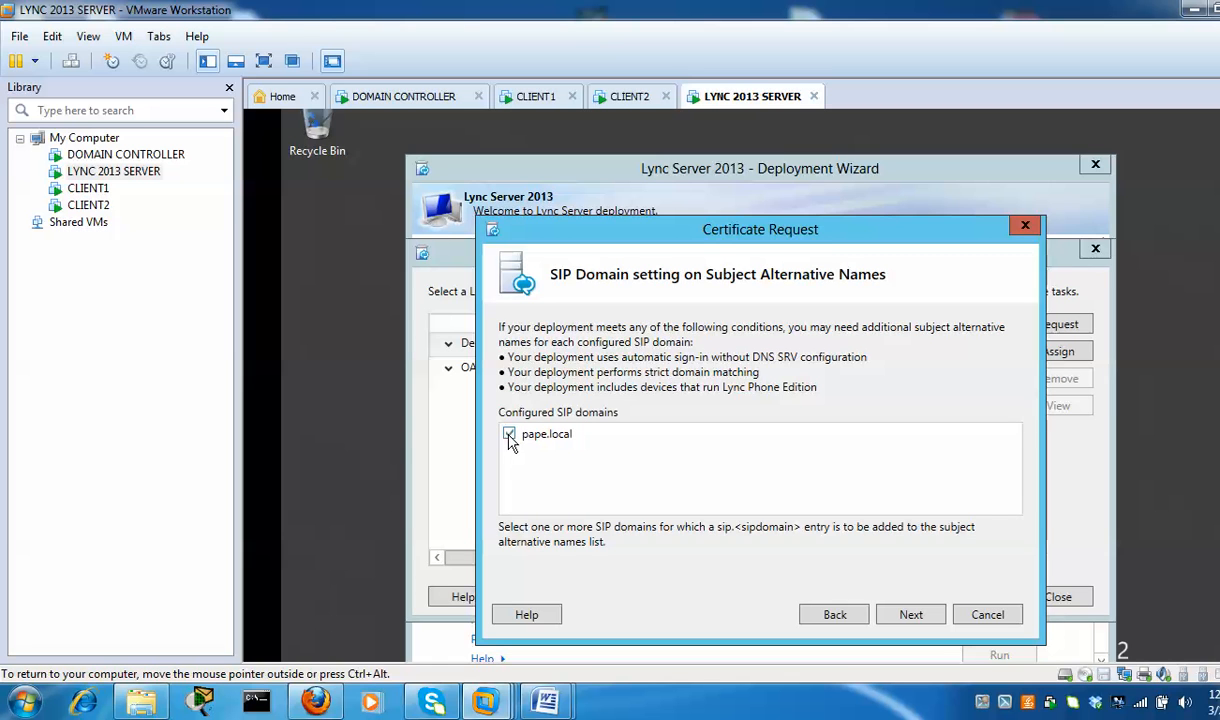
left_click(911, 615)
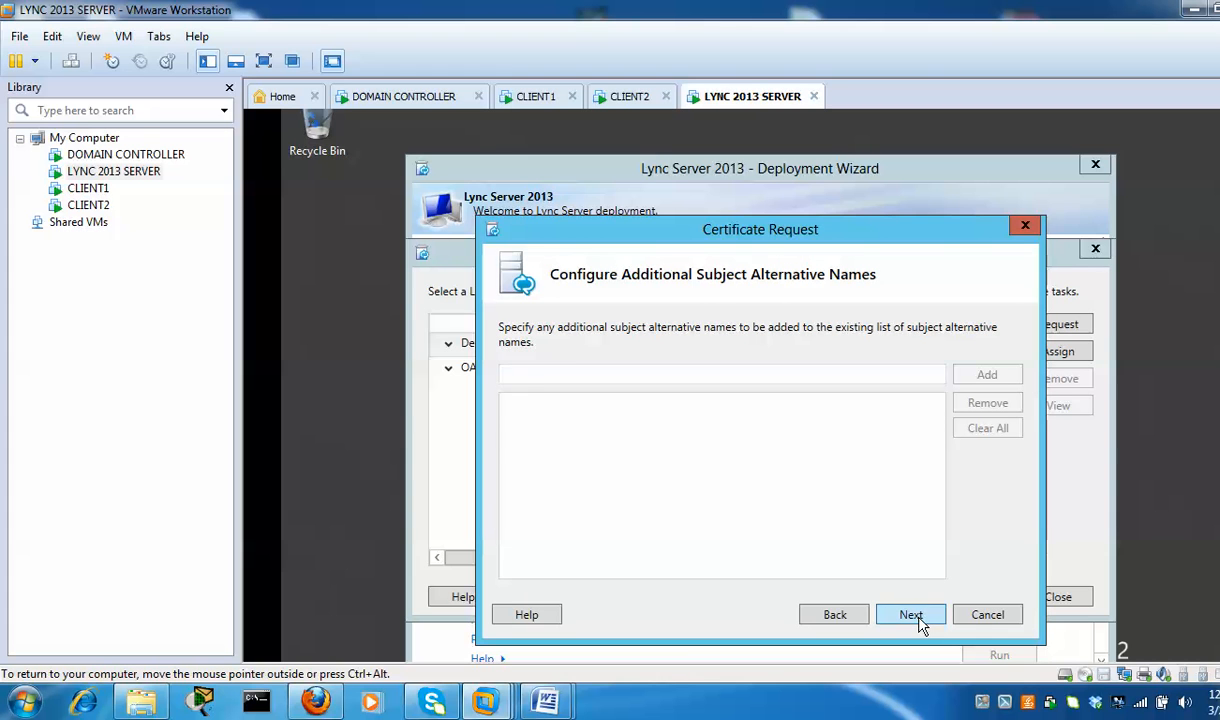
left_click(911, 615)
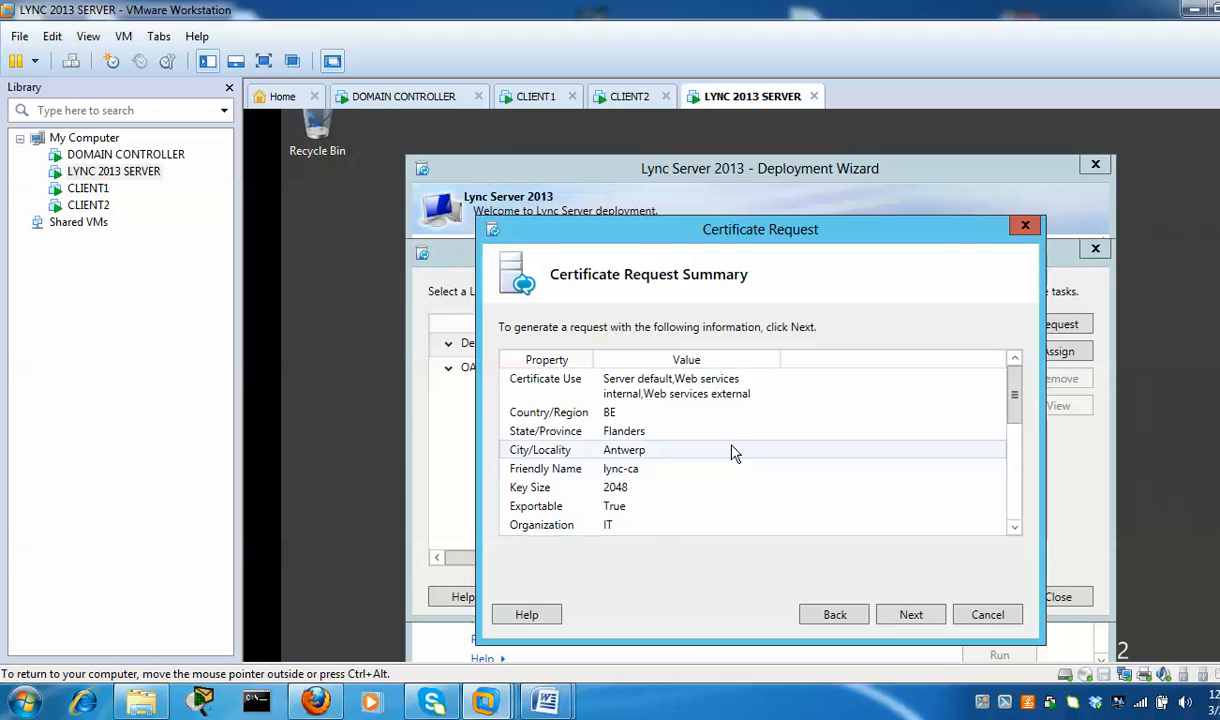
scroll(729, 452, "down", 5)
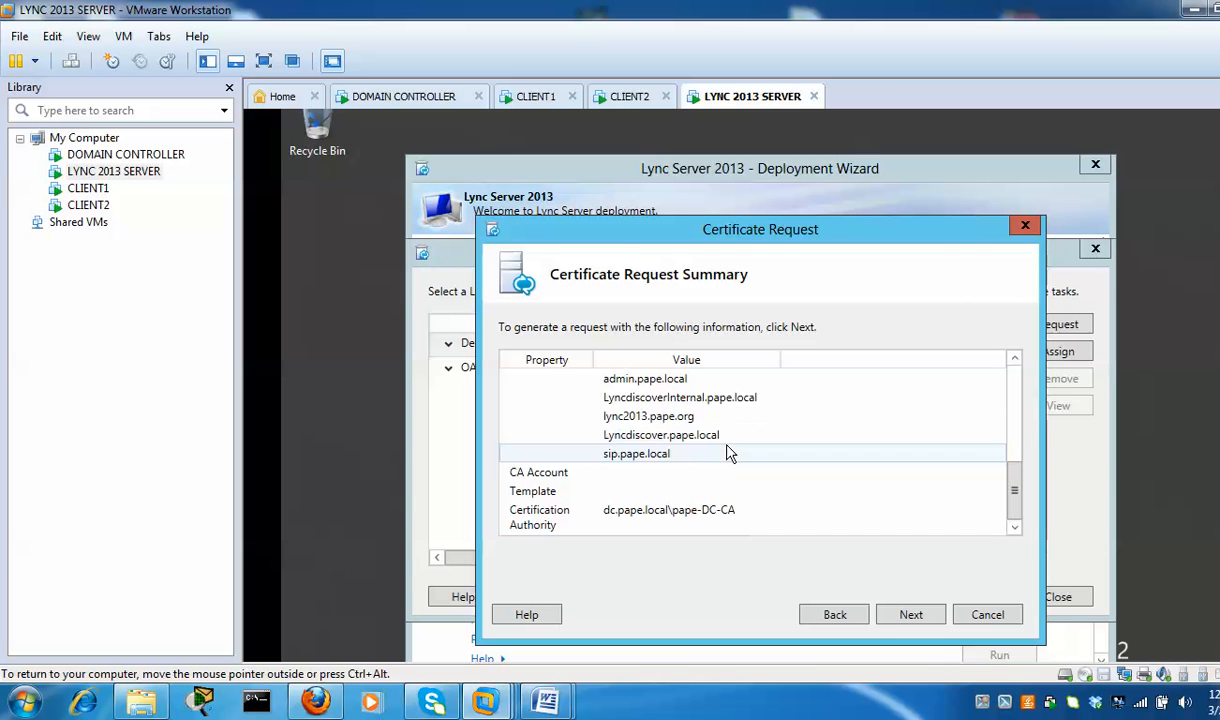
scroll(729, 452, "up", 6)
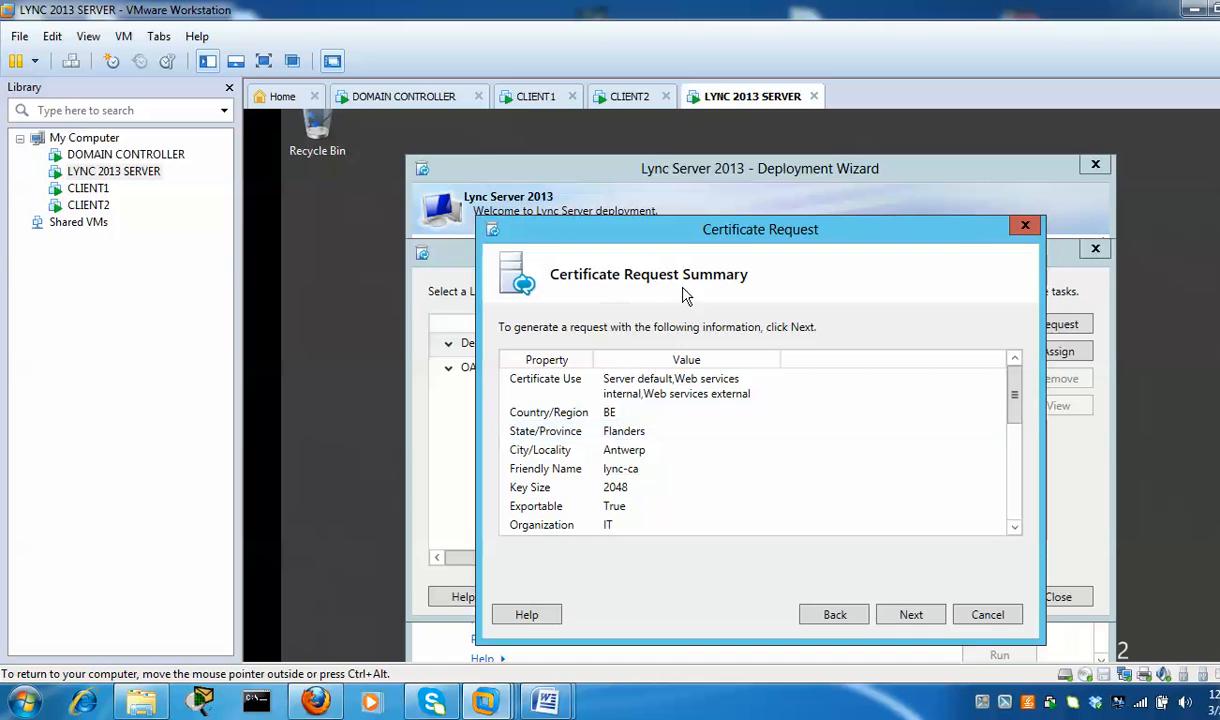
scroll(733, 442, "down", 1)
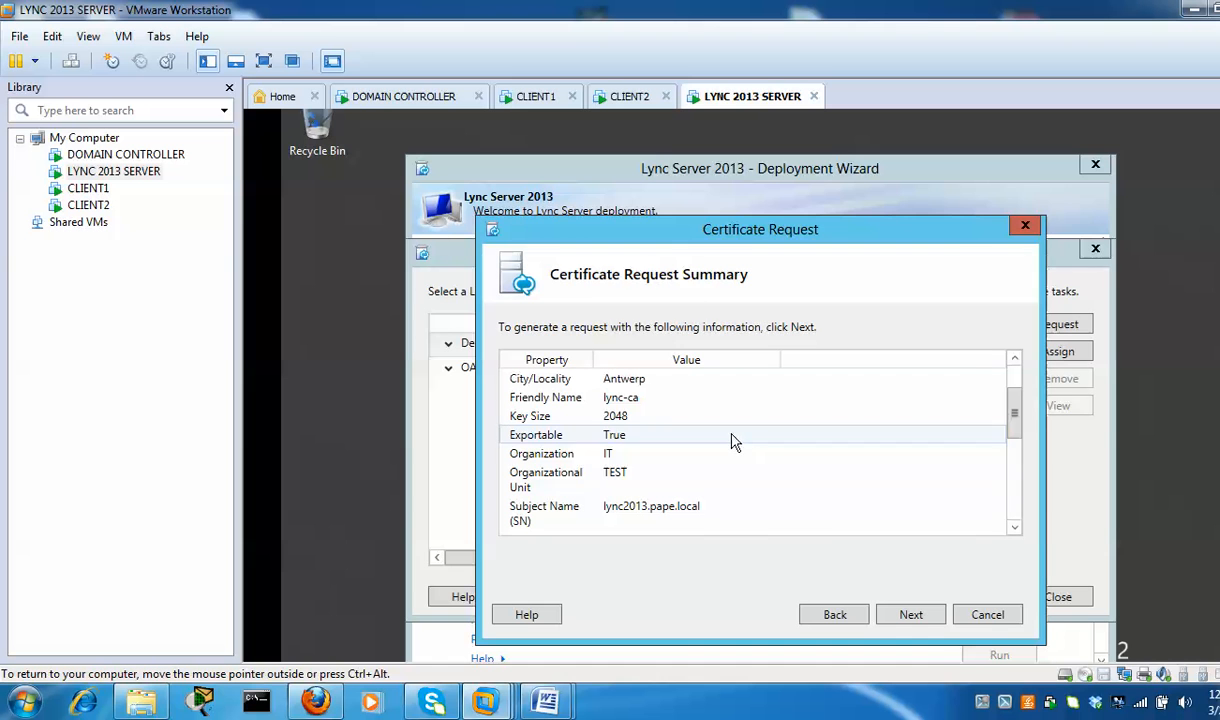
Submit the lync-ca request, install the issued certificate locally, and go on to assignment
left_click(928, 618)
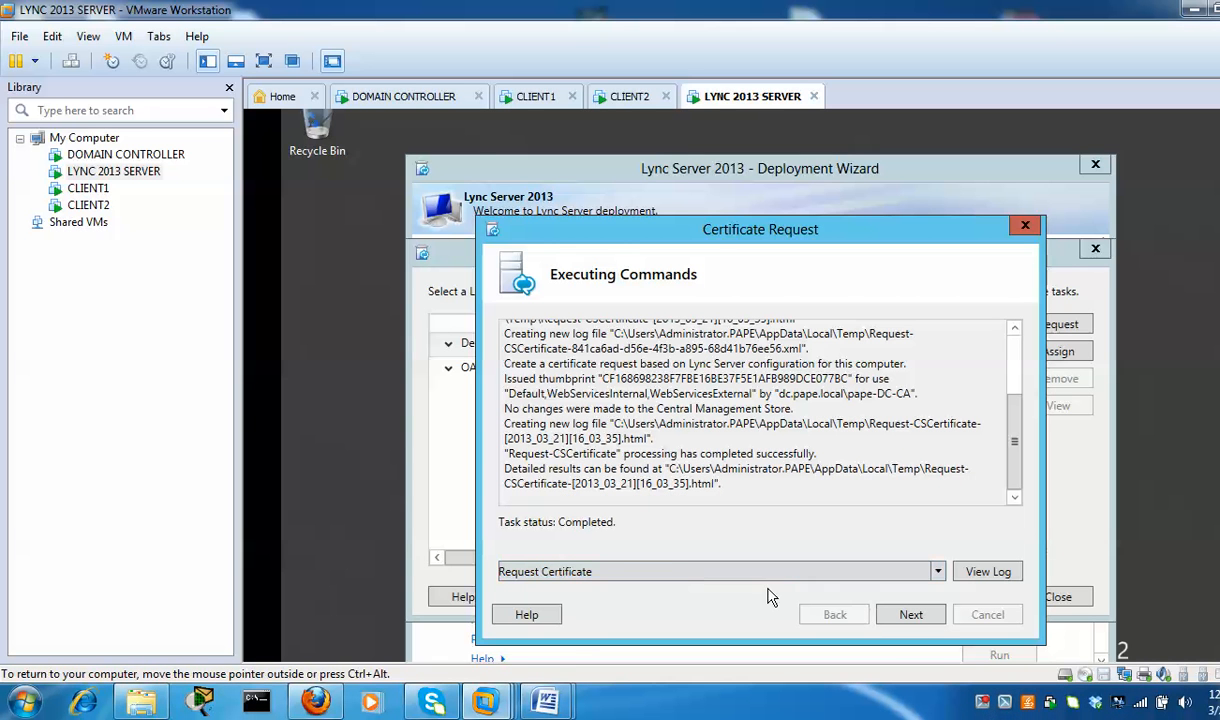
left_click(919, 617)
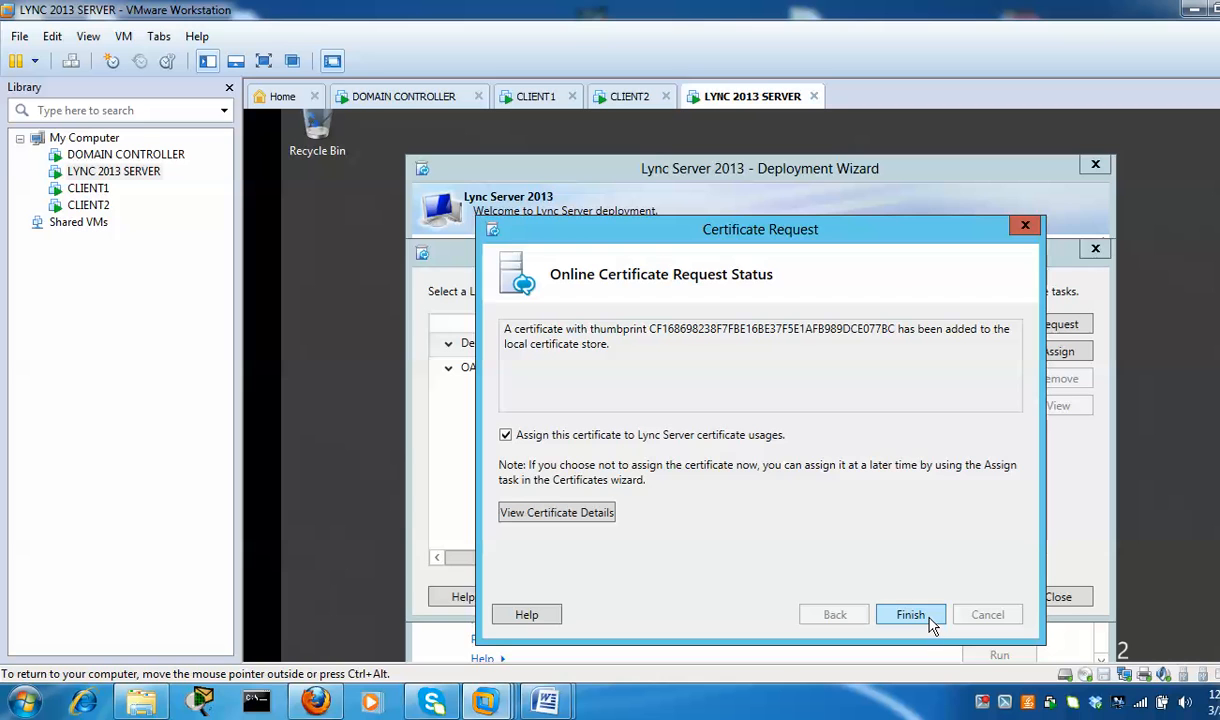
left_click(930, 622)
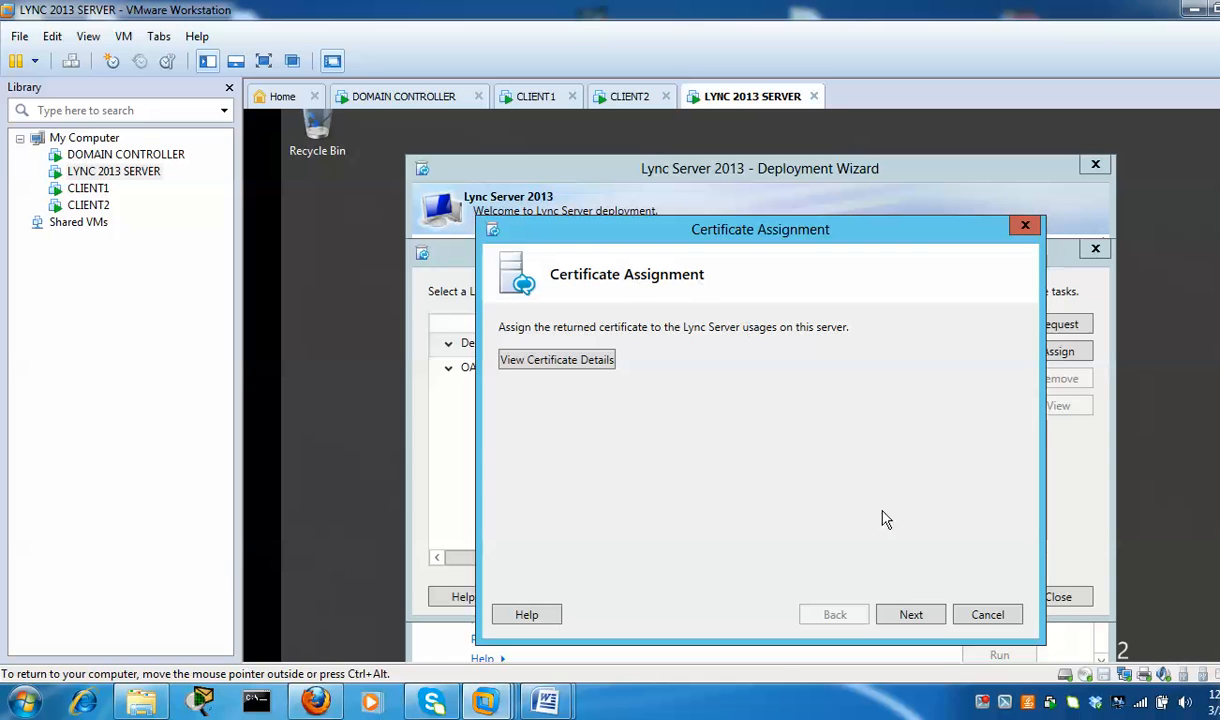
Assign lync-ca to the Default, WebServicesInternal and WebServicesExternal usages
left_click(911, 615)
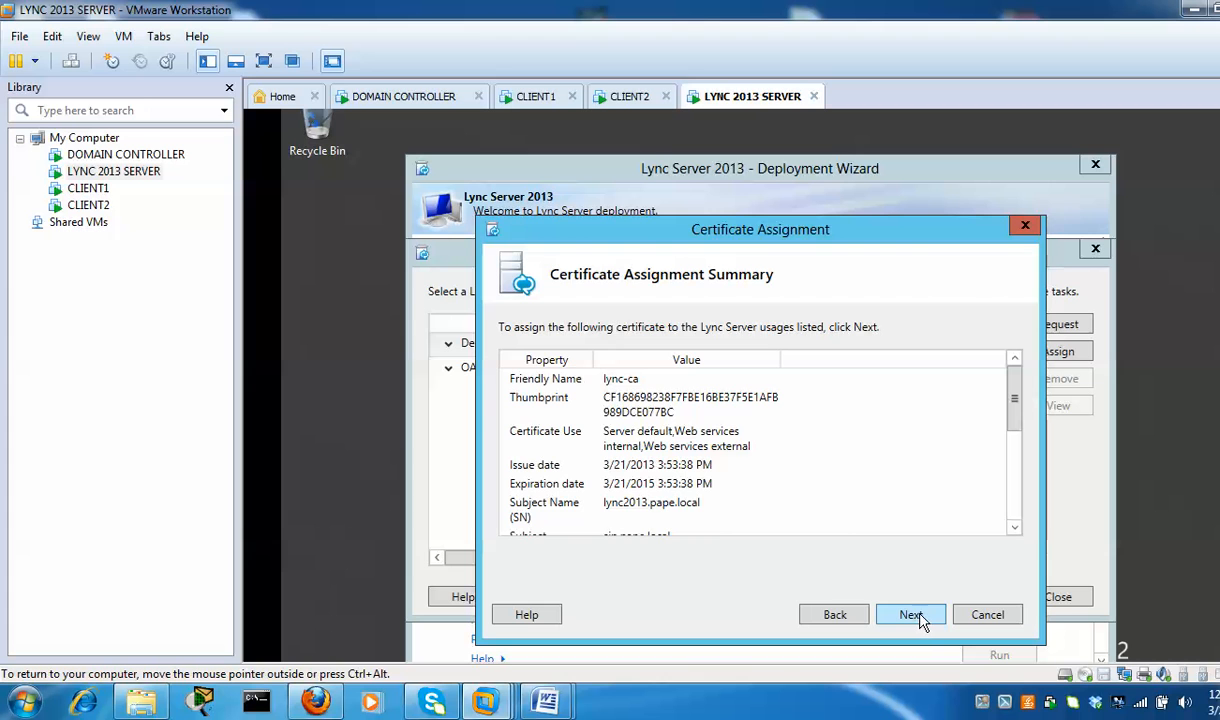
left_click(919, 617)
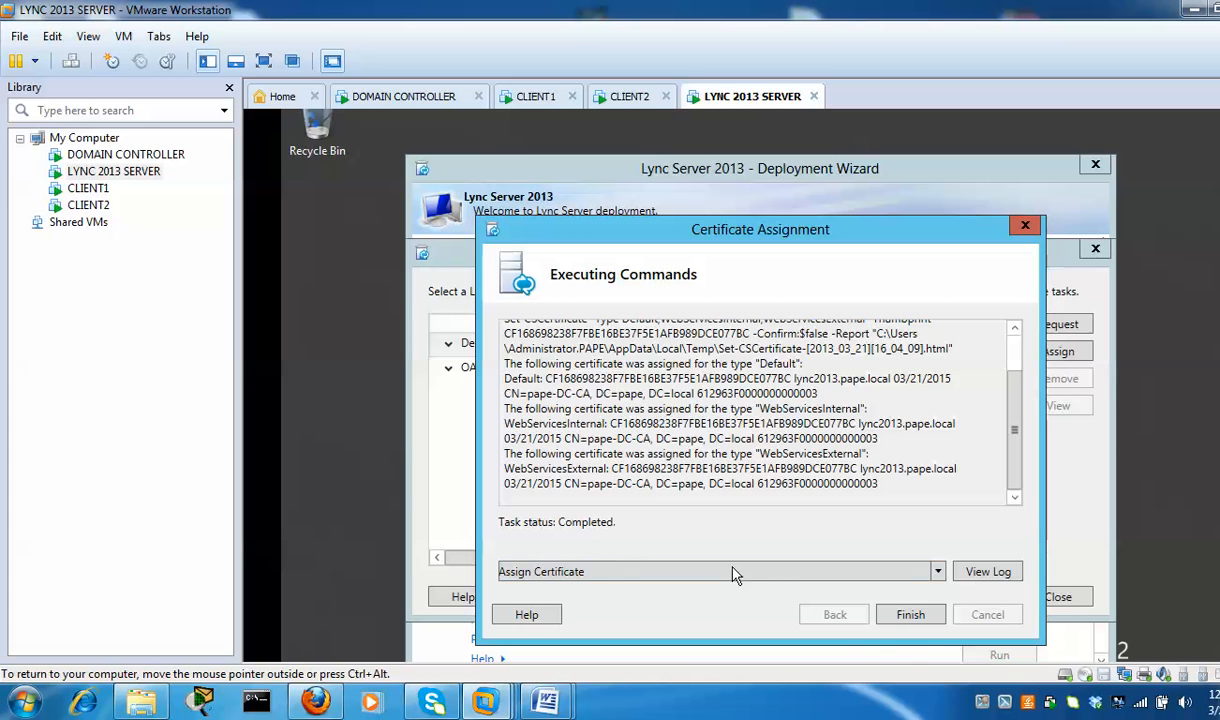
left_click(910, 615)
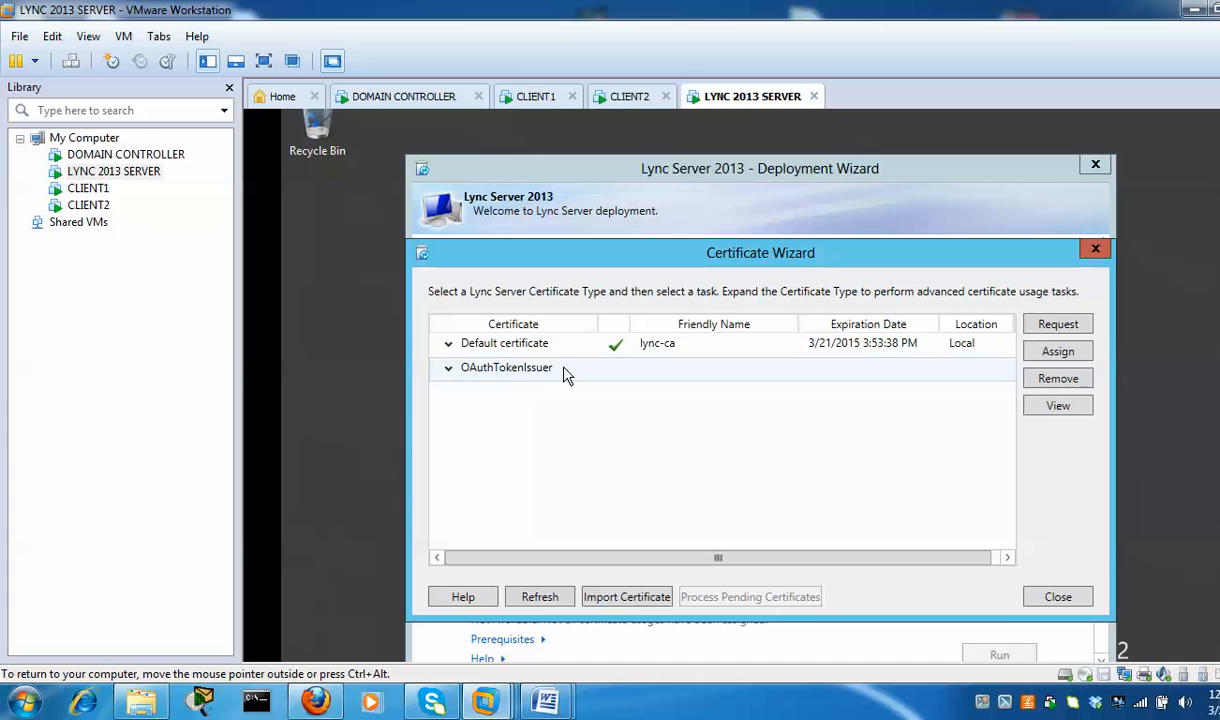
Assign the lync-ca certificate from the store to the OAuthTokenIssuer certificate type
left_click(448, 370)
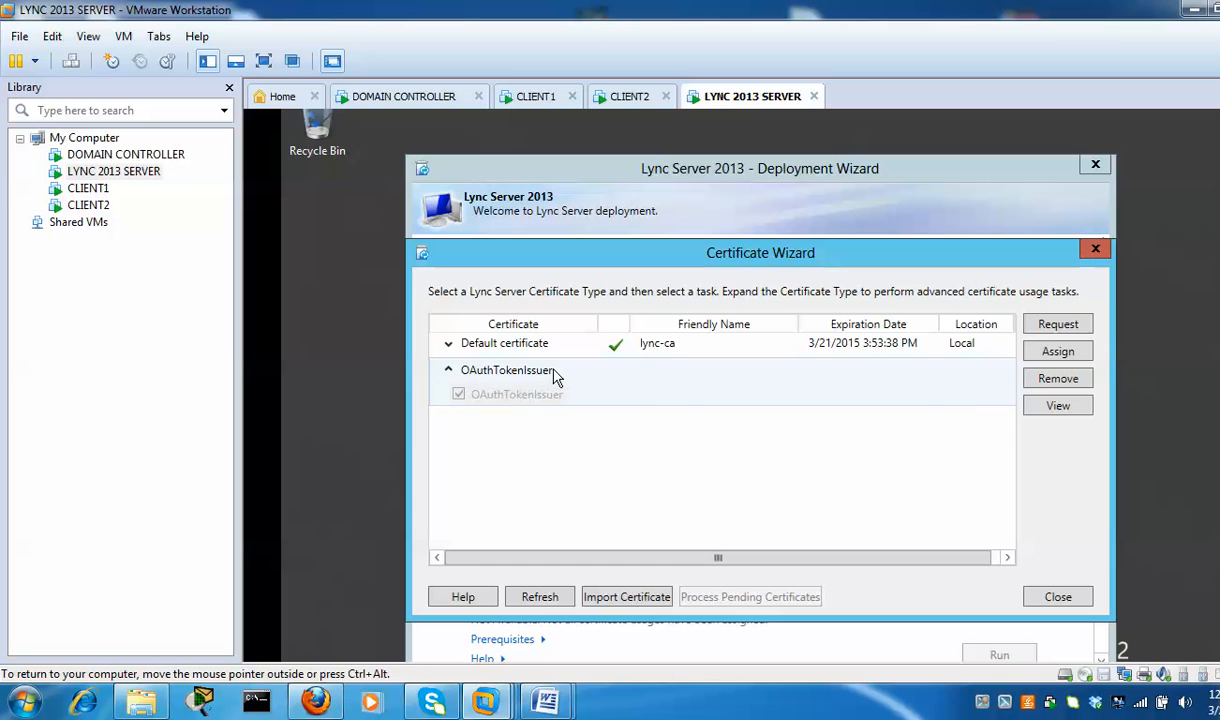
left_click(547, 376)
left_click(449, 371)
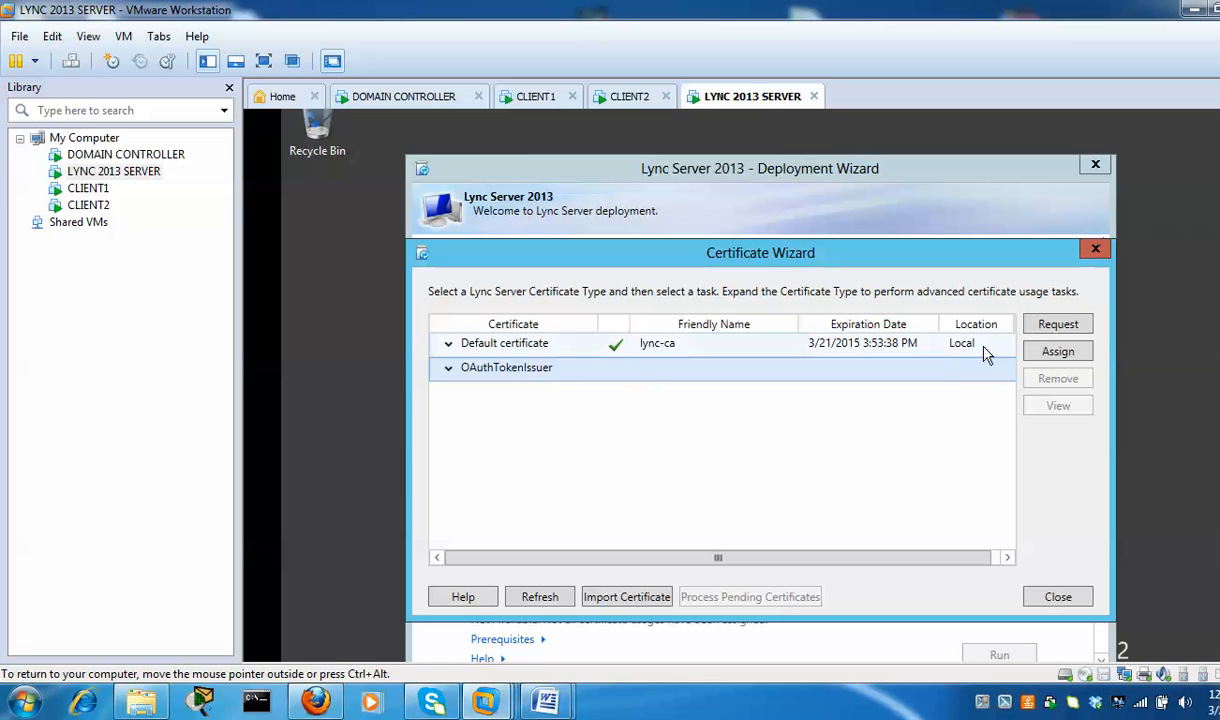
left_click(1062, 355)
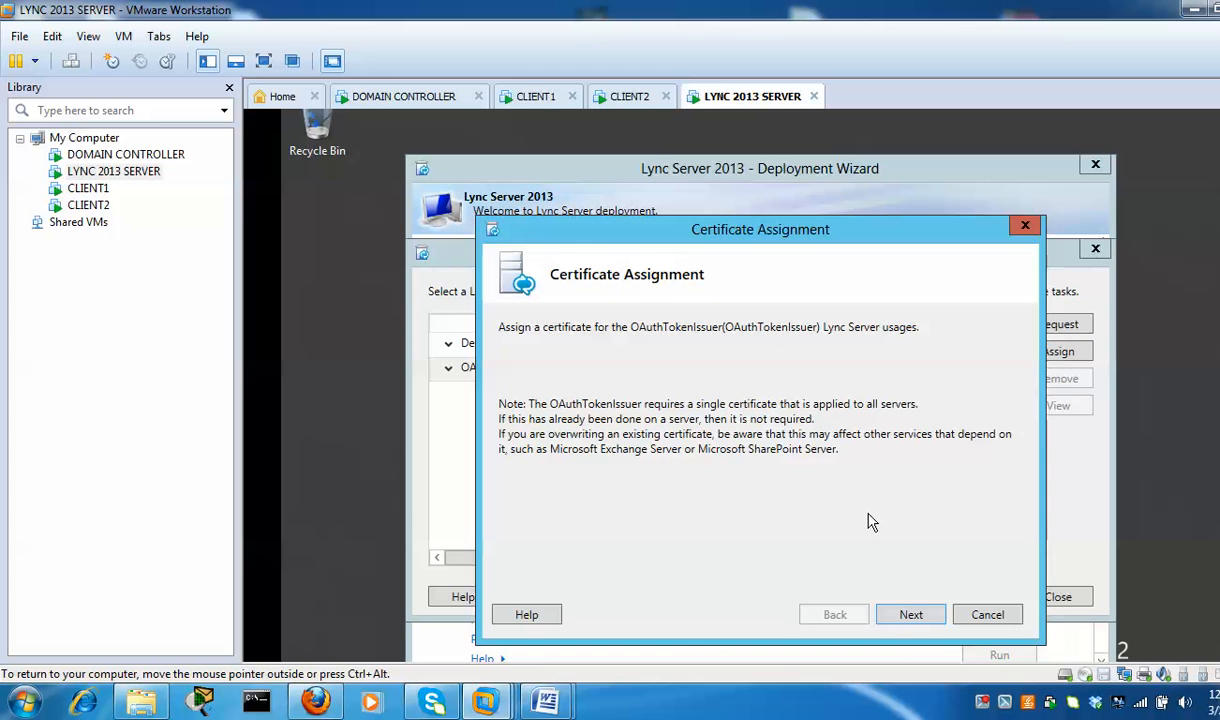
left_click(912, 618)
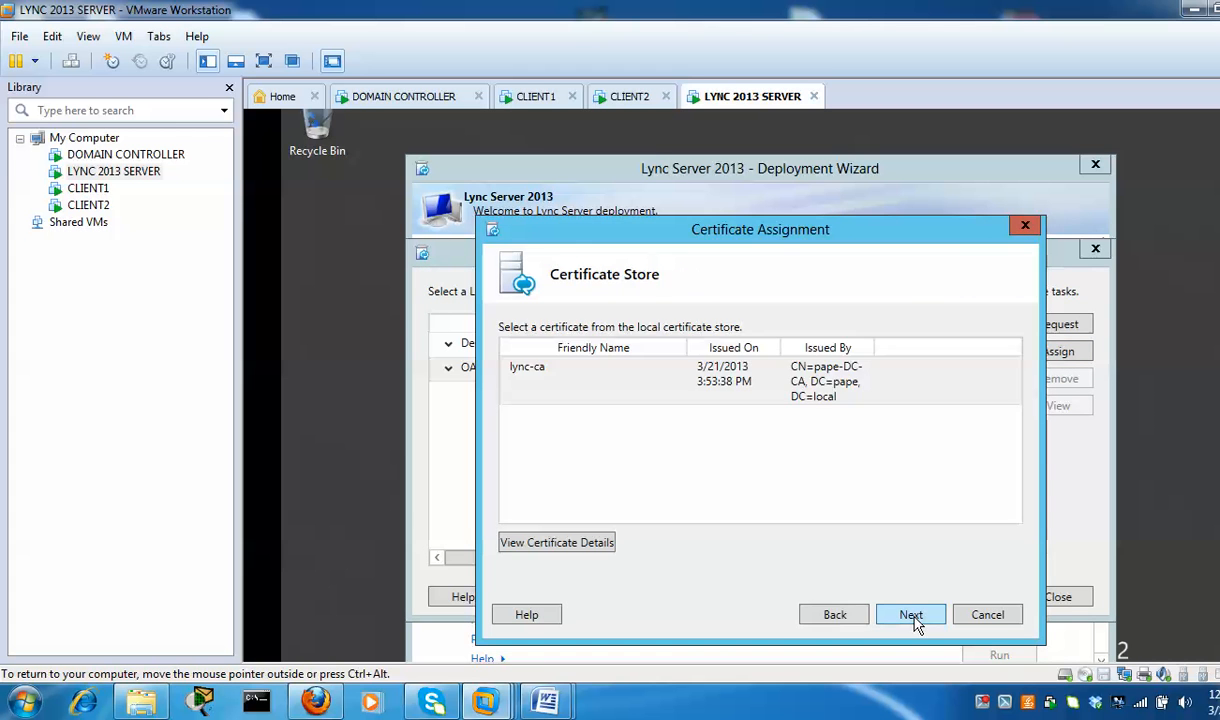
left_click(667, 386)
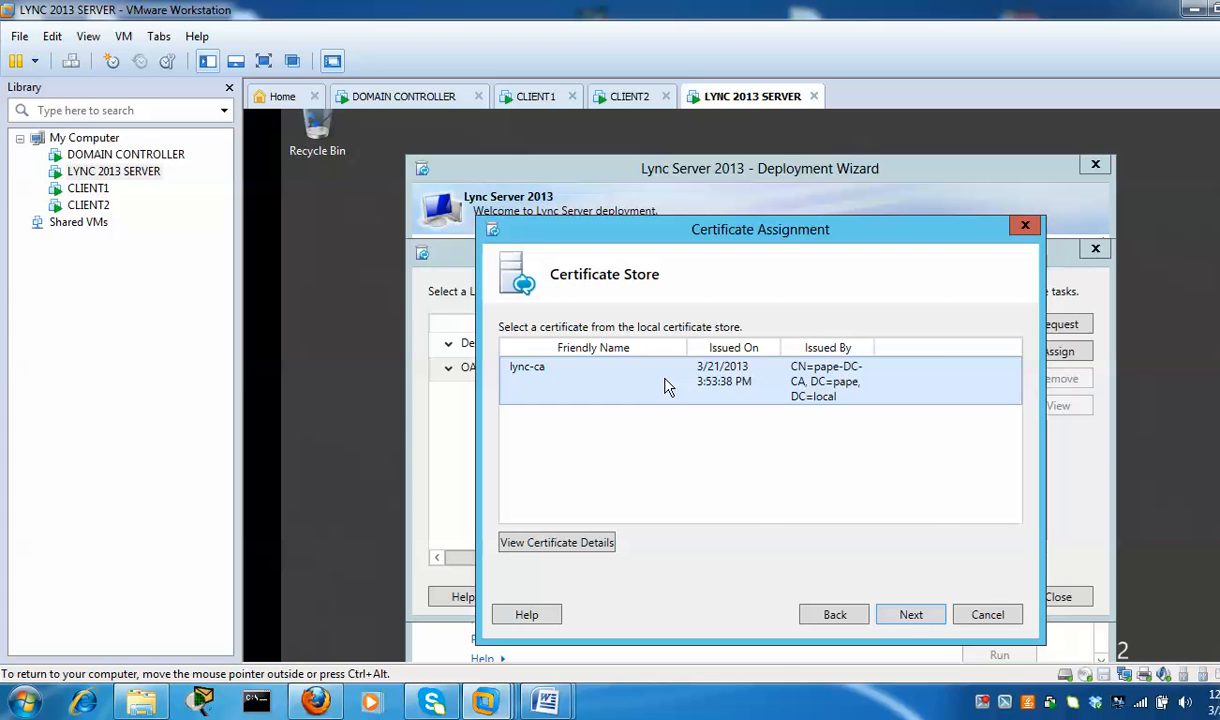
left_click(912, 616)
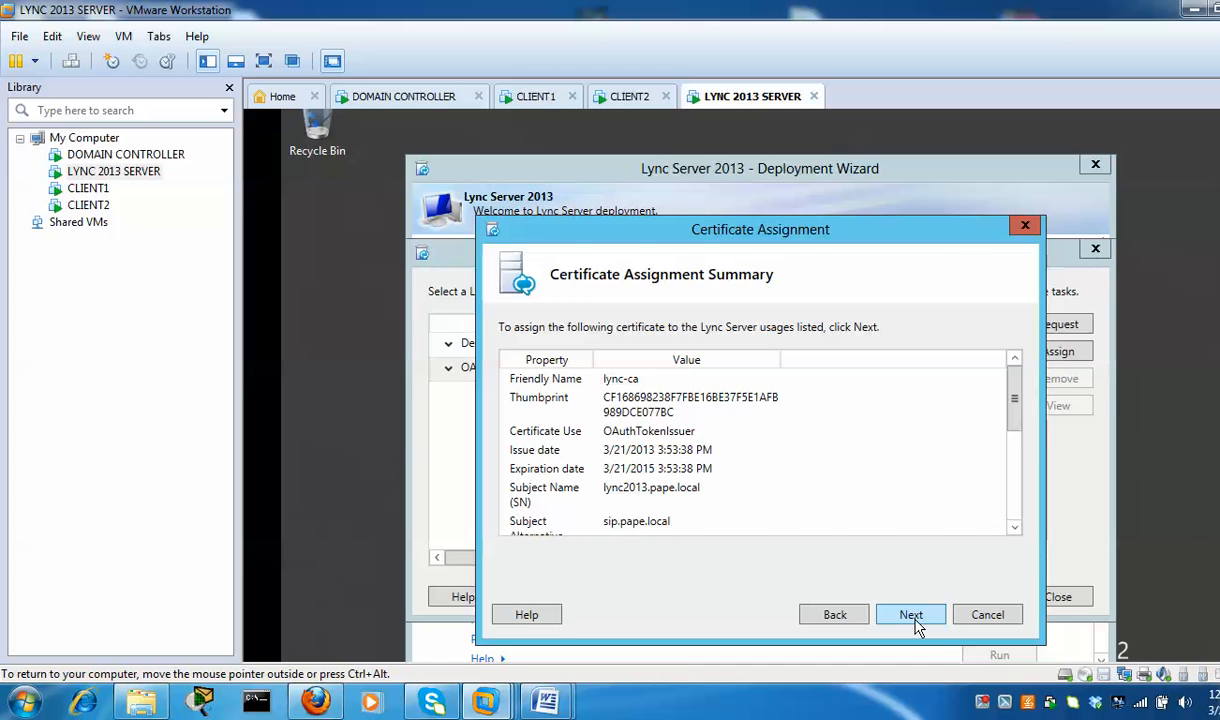
left_click(912, 617)
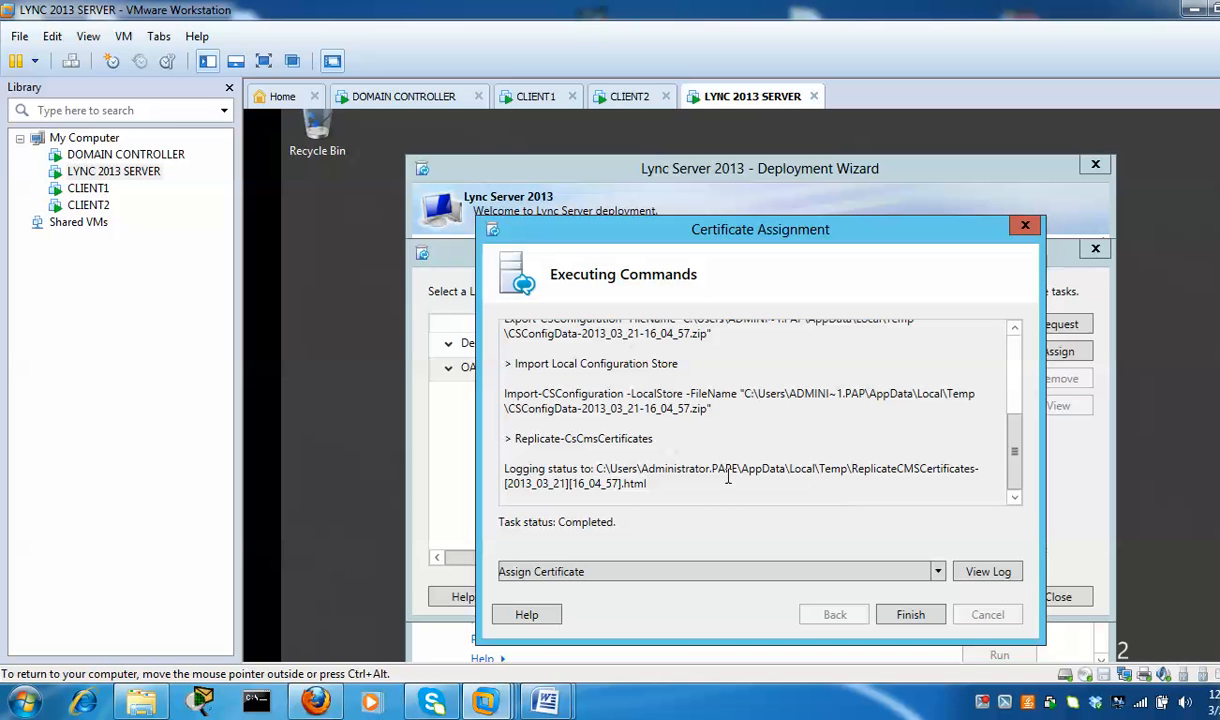
left_click(910, 614)
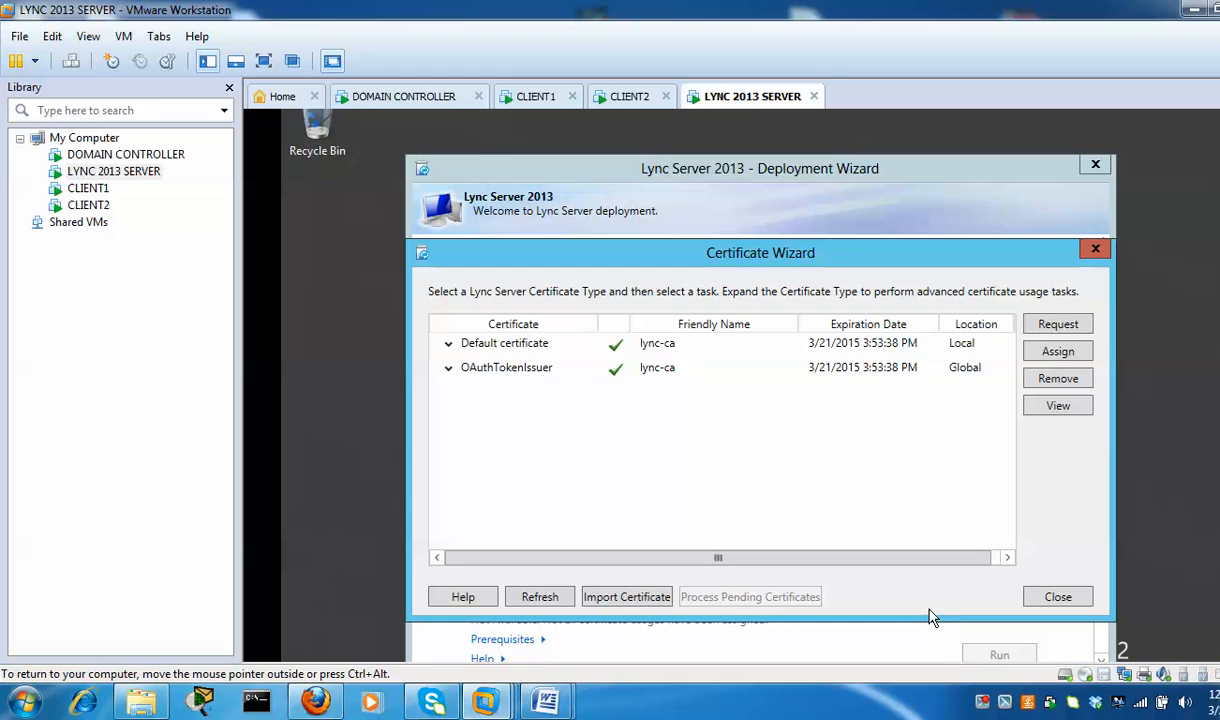
left_click(566, 343)
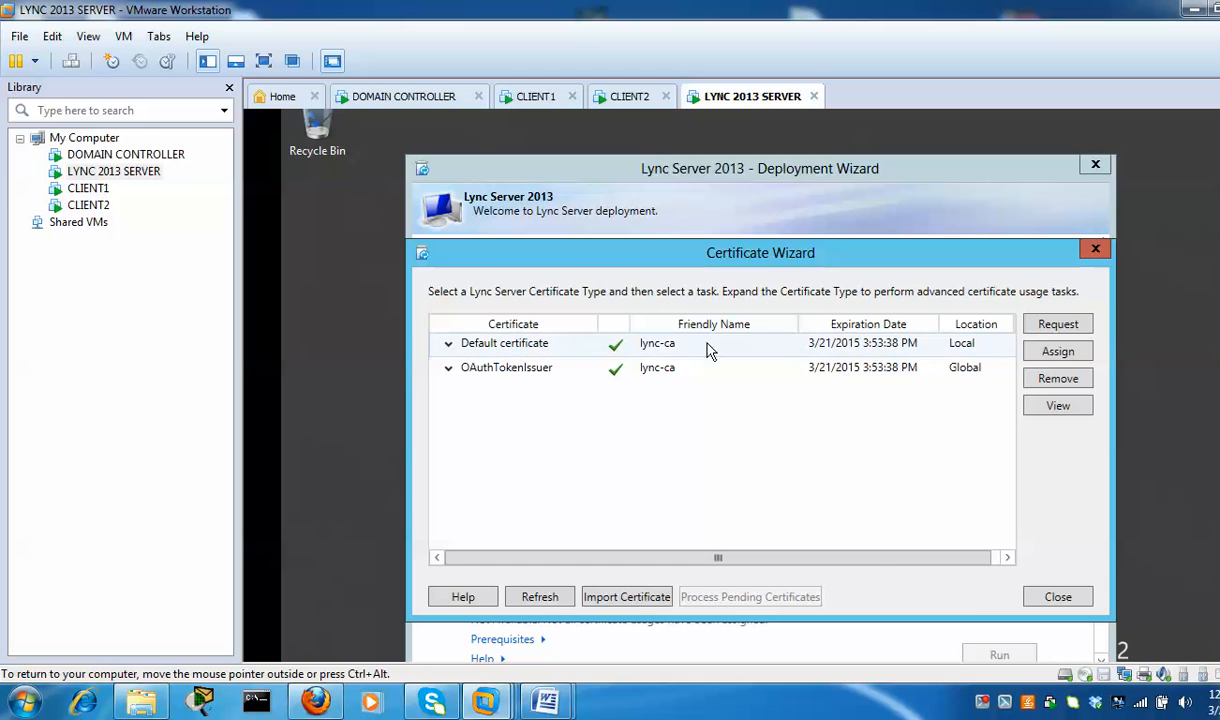
Close the Certificate Wizard and scroll down to Step 4: Start Services
left_click(1058, 597)
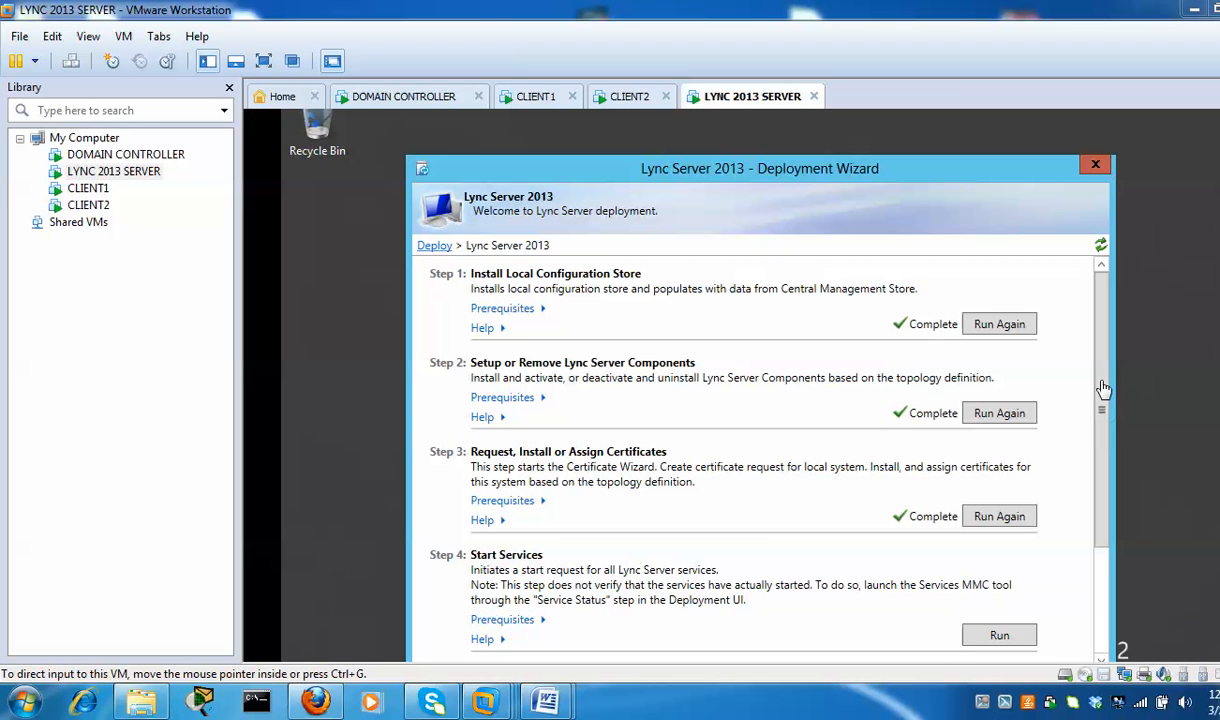
left_click_drag(1104, 398, 1102, 510)
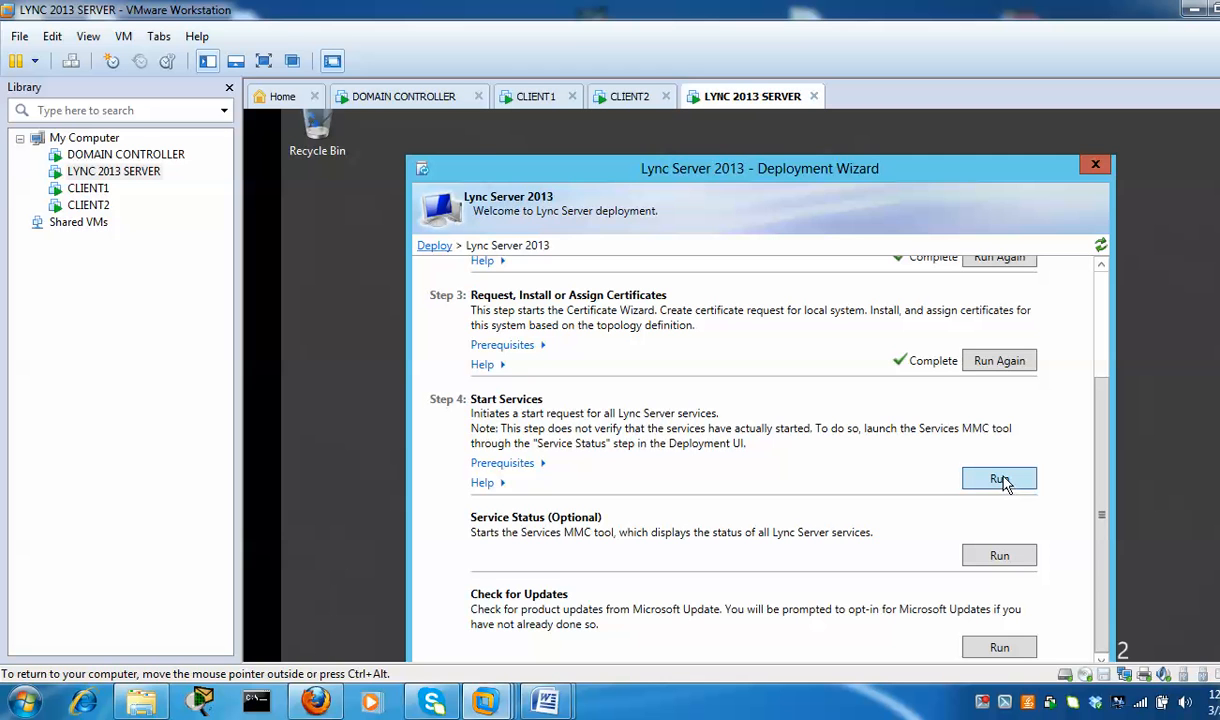
Run Step 4 to start all Lync services on lync2013.pape.local
left_click(1000, 480)
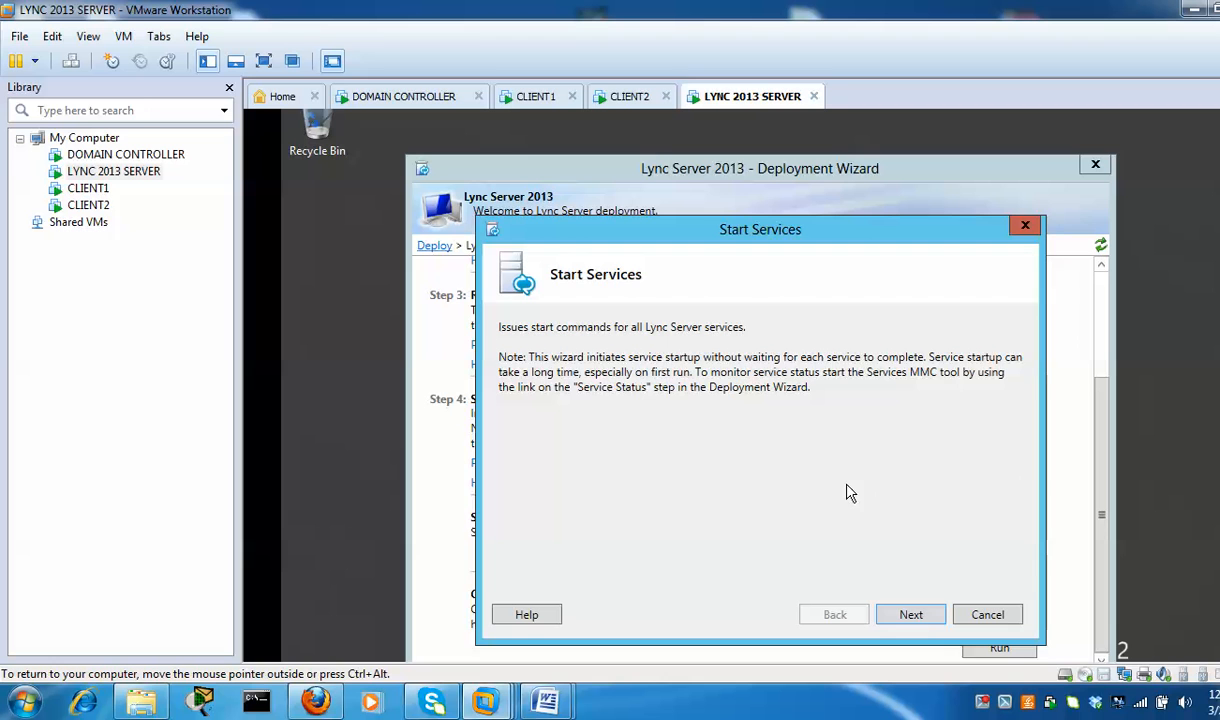
left_click(920, 615)
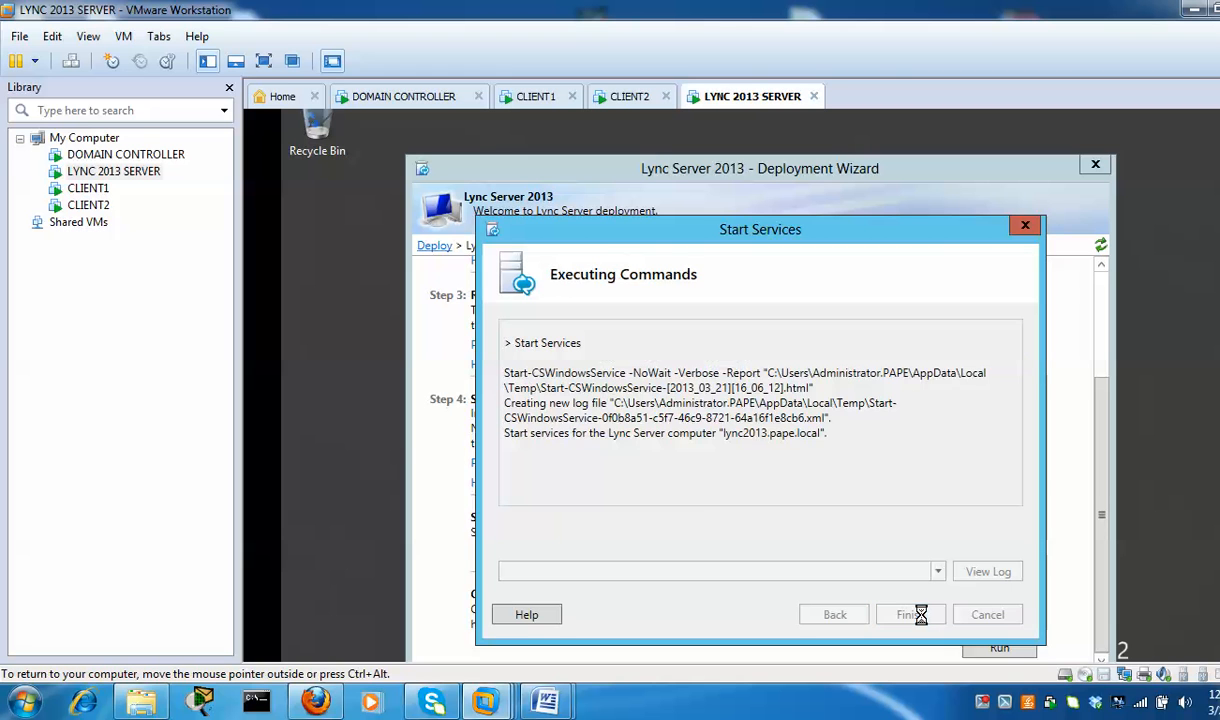
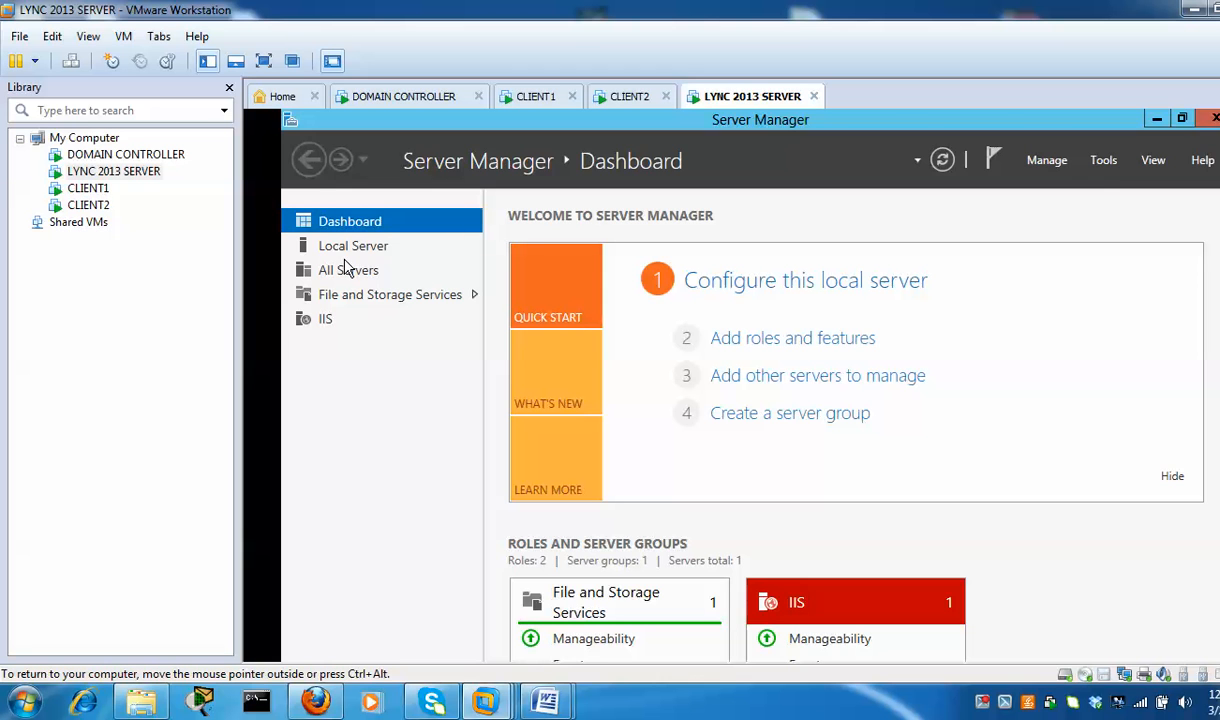
Open Services from Server Manager's Tools menu after Start Services reports RTCASMCU failed to start
left_click(1100, 163)
left_click(1100, 163)
left_click(1103, 162)
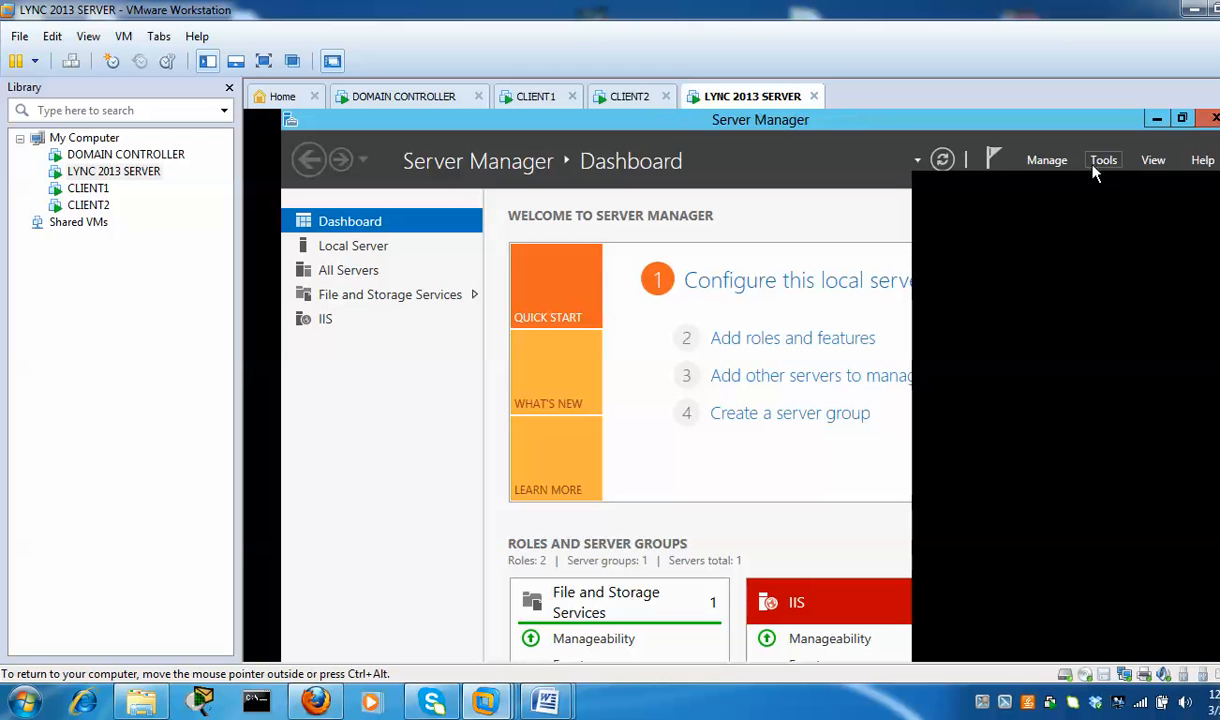
left_click(1099, 162)
left_click(1059, 253)
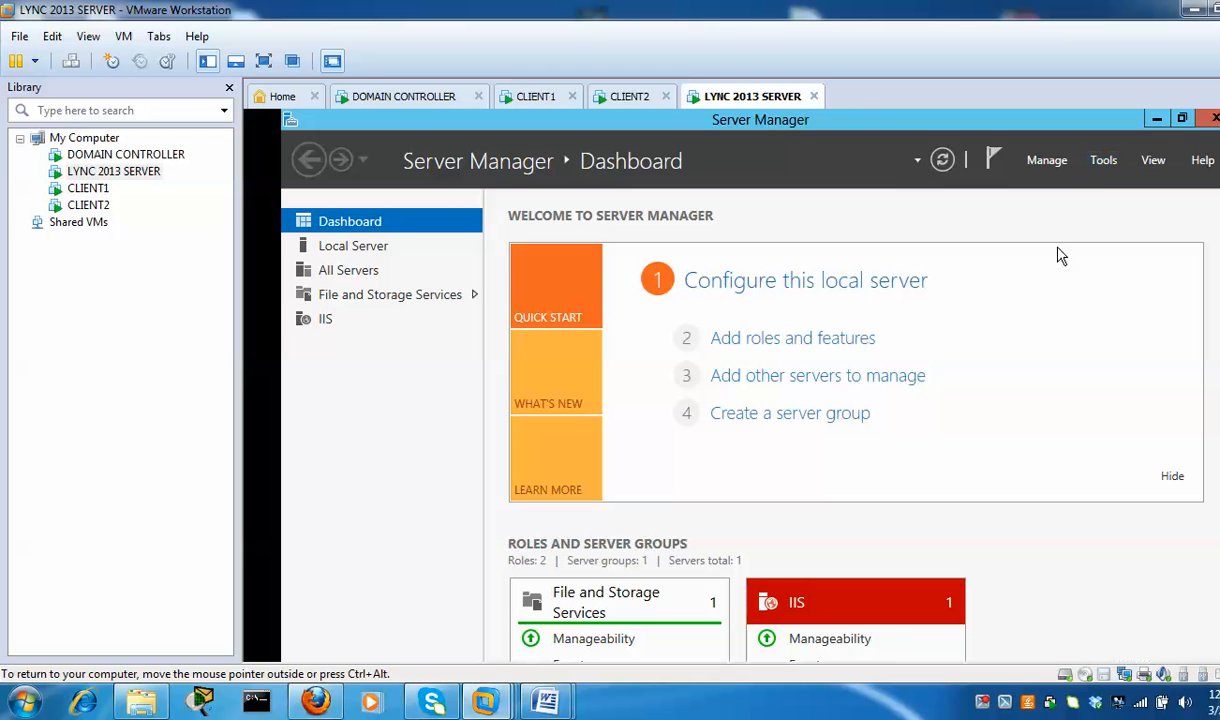
left_click(1100, 165)
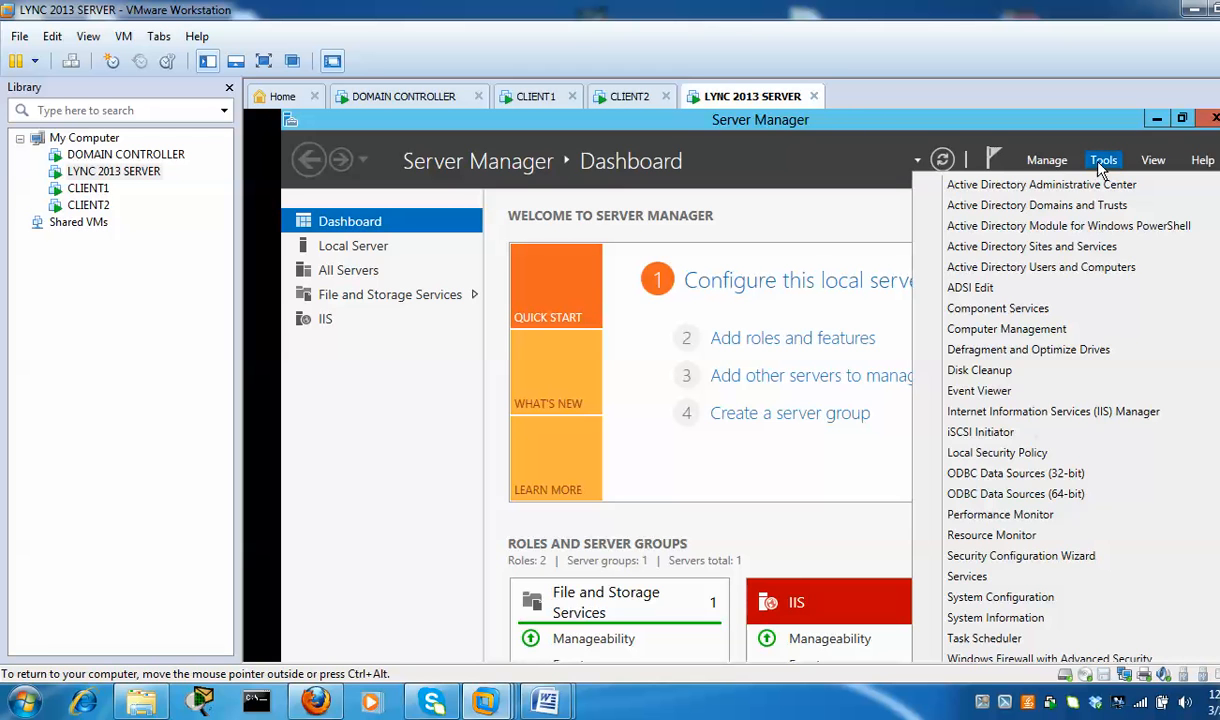
left_click(998, 578)
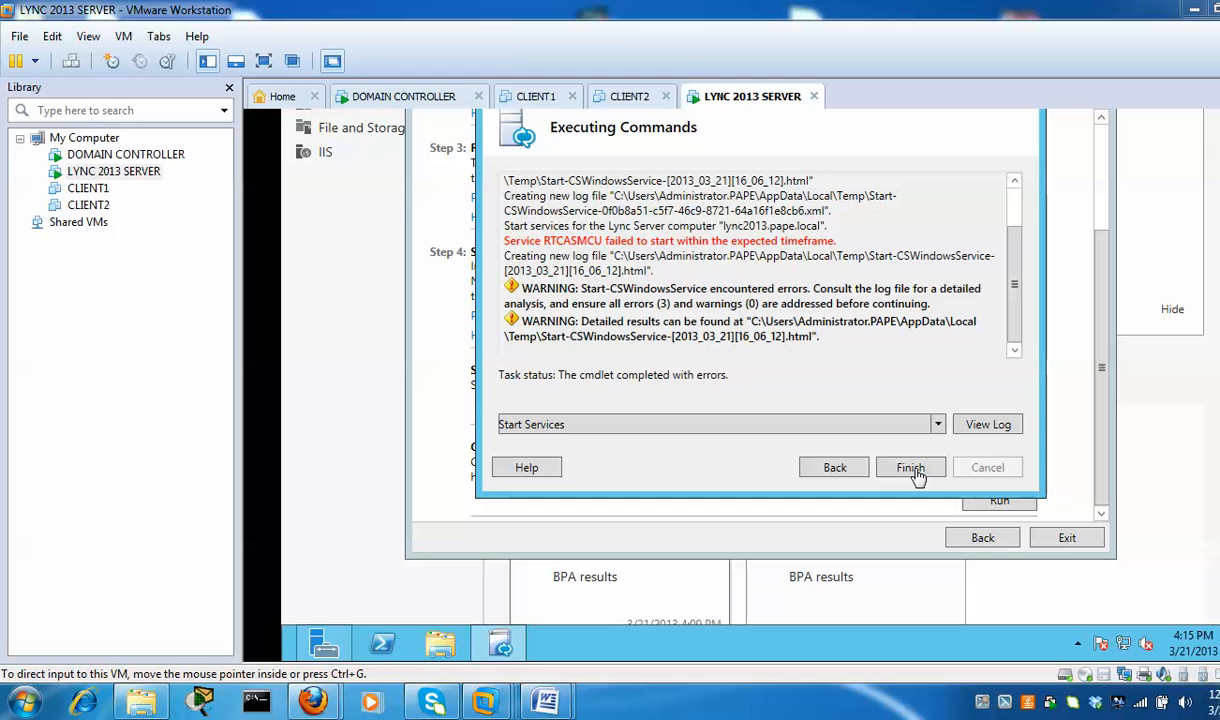
Finish the Executing Commands results so the Services console is in front
left_click(908, 474)
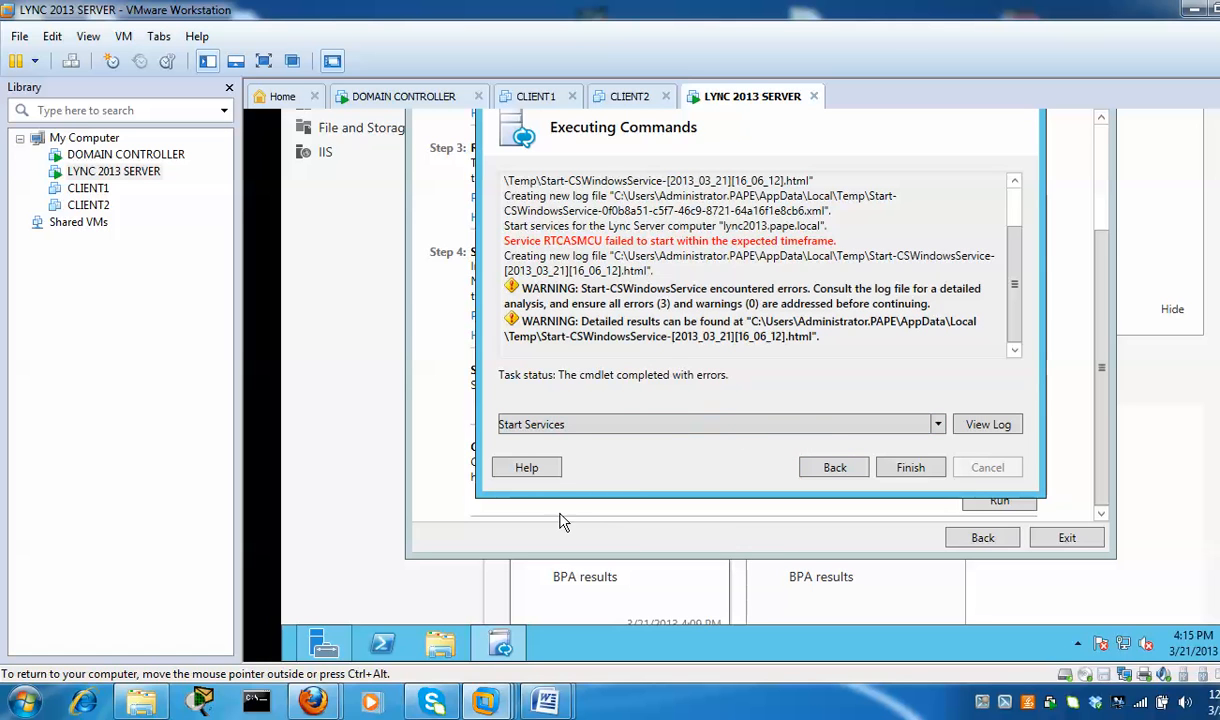
left_click(910, 468)
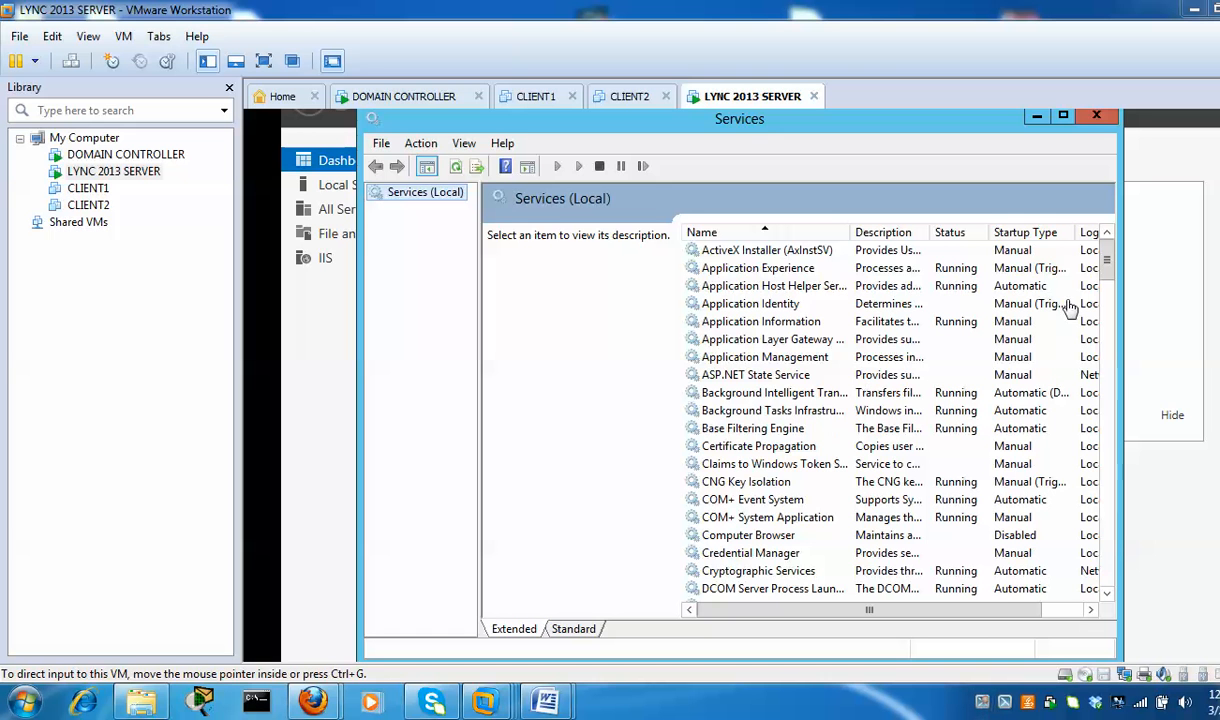
Start the Lync Server Application Sharing service from the Services console
left_click(741, 468)
key("l")
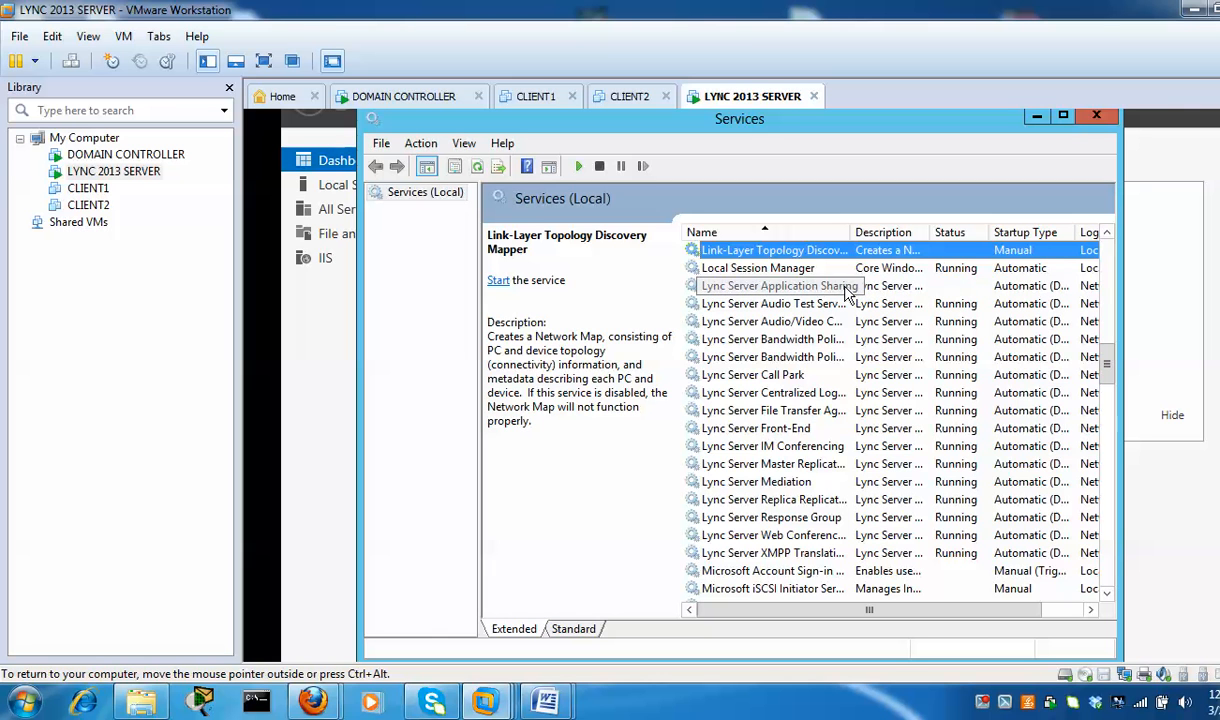
left_click(870, 288)
right_click(870, 288)
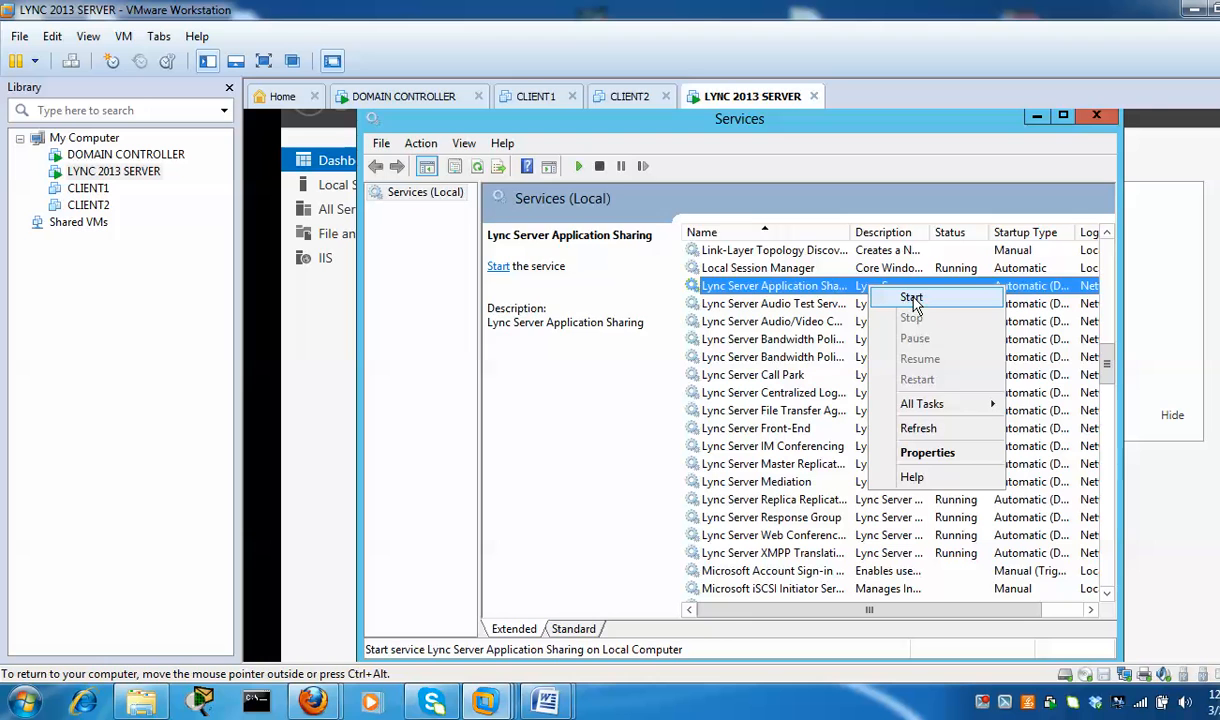
left_click(872, 298)
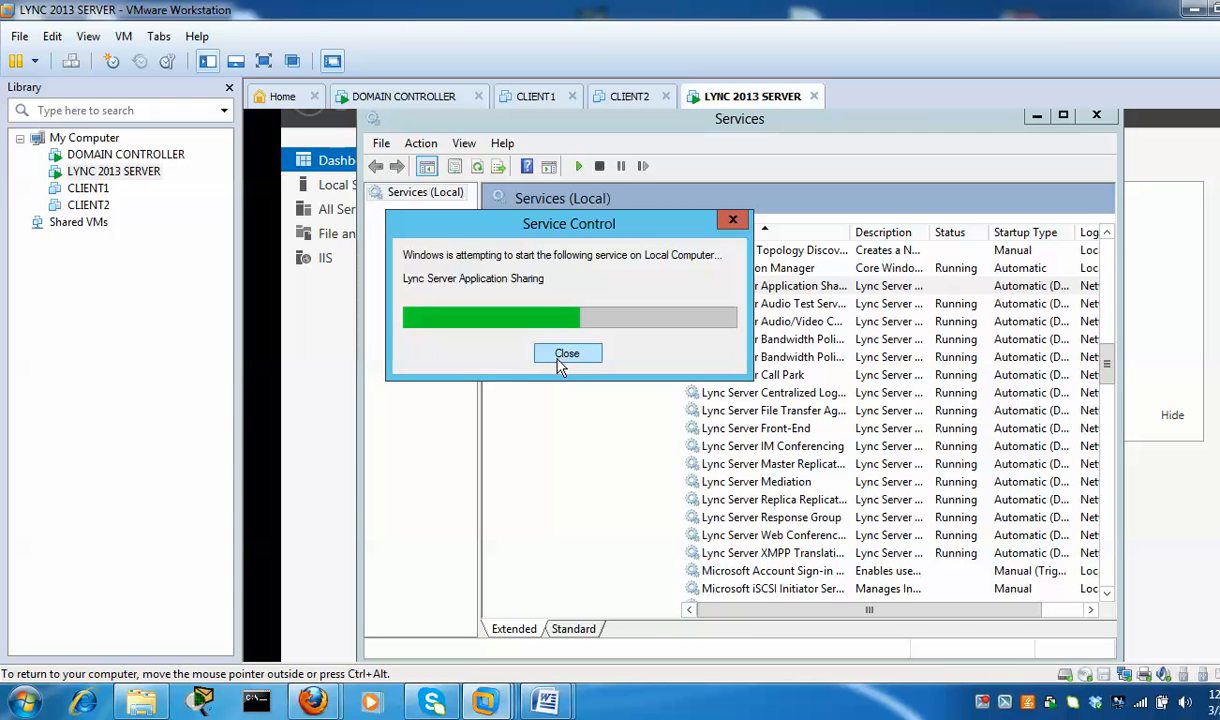
left_click(561, 362)
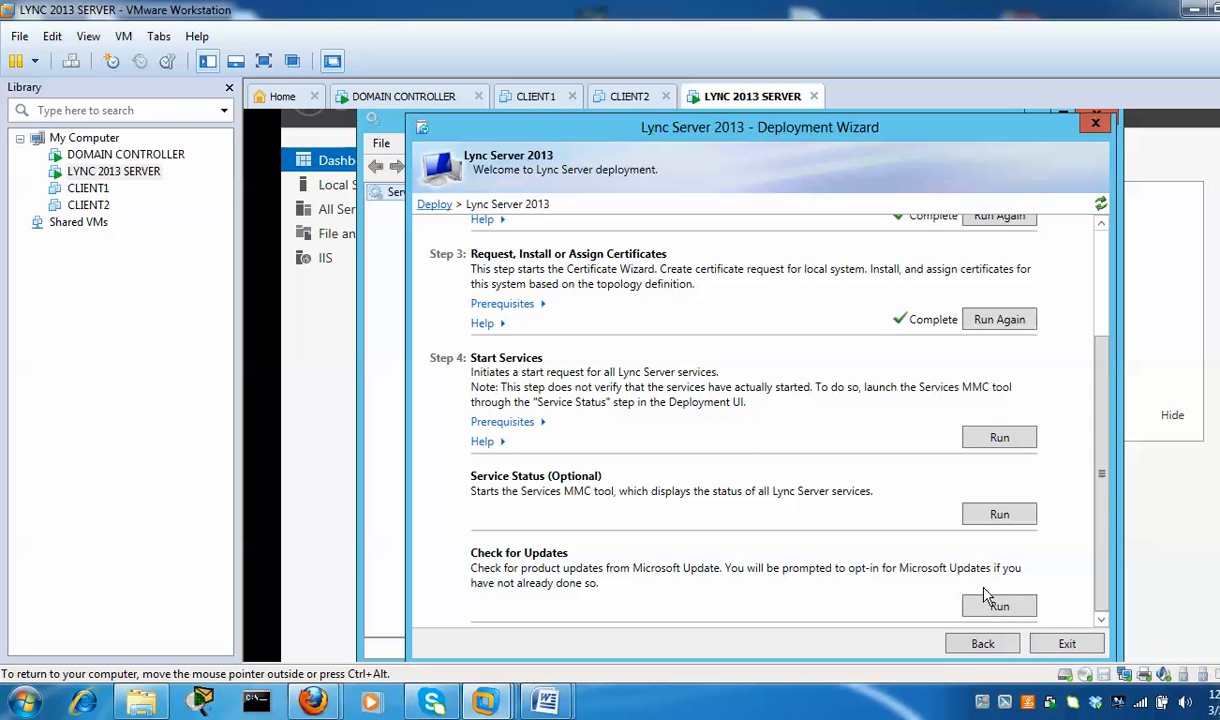
Exit the Deployment Wizard and minimize the Services and Server Manager windows
left_click(1063, 647)
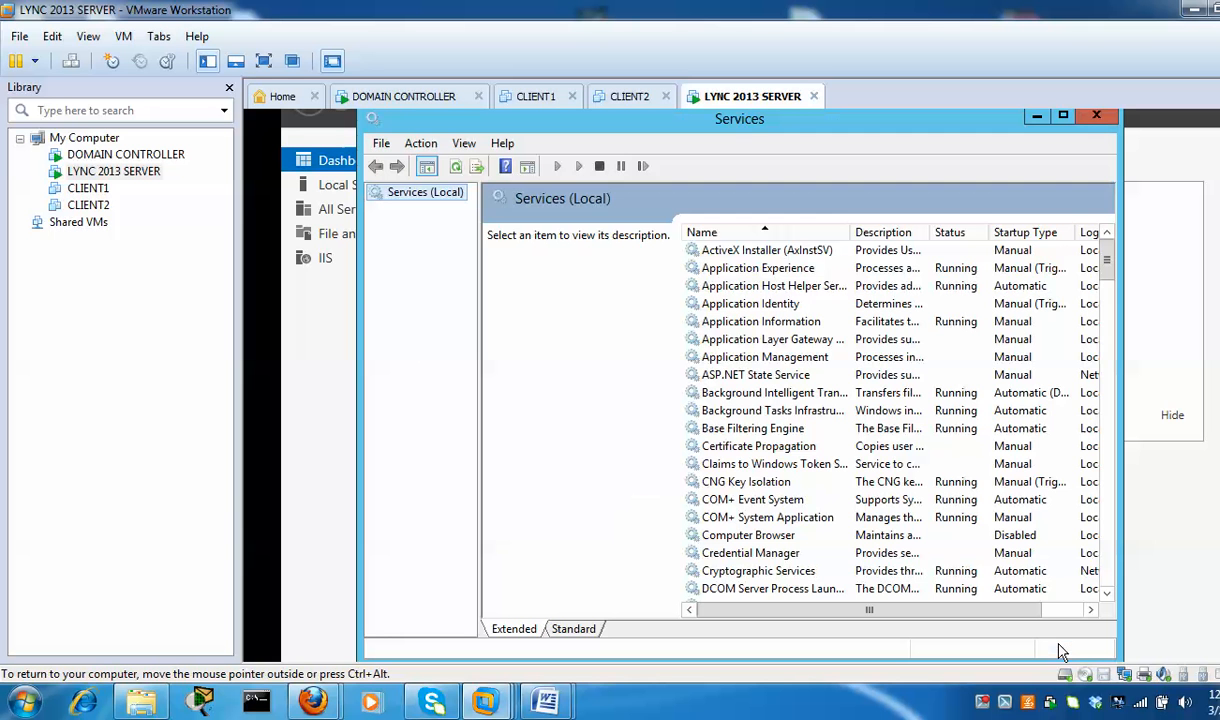
left_click(1038, 118)
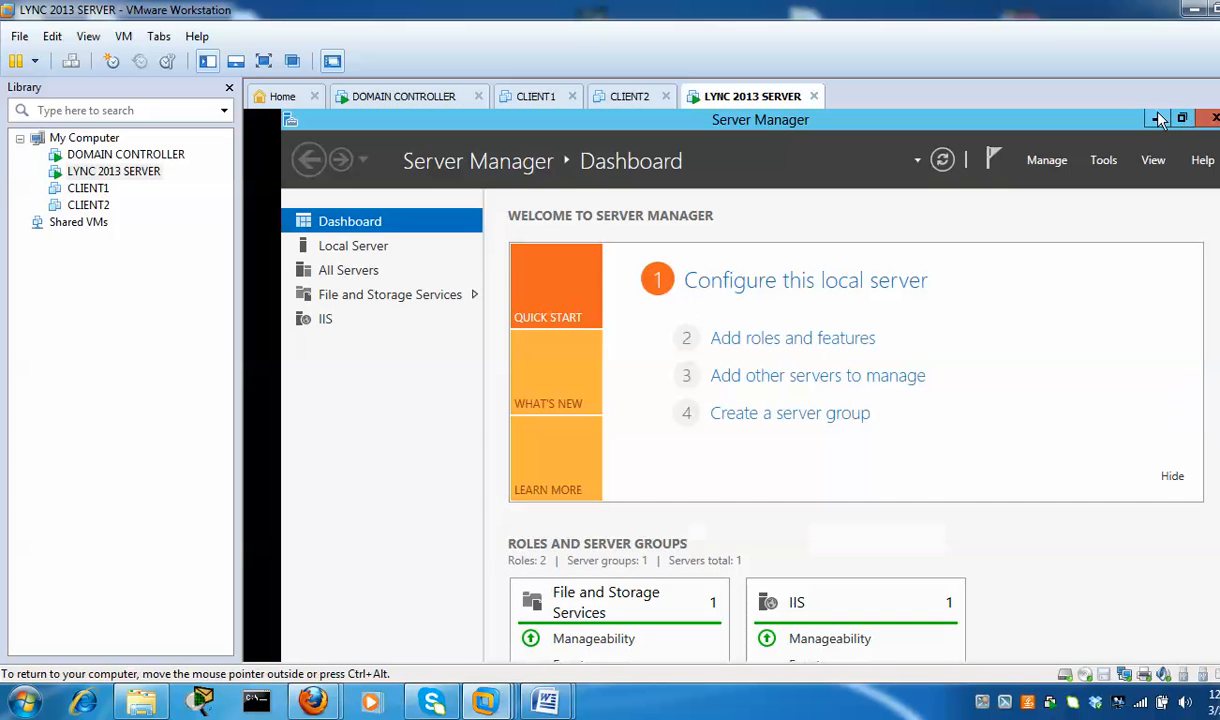
left_click(1157, 120)
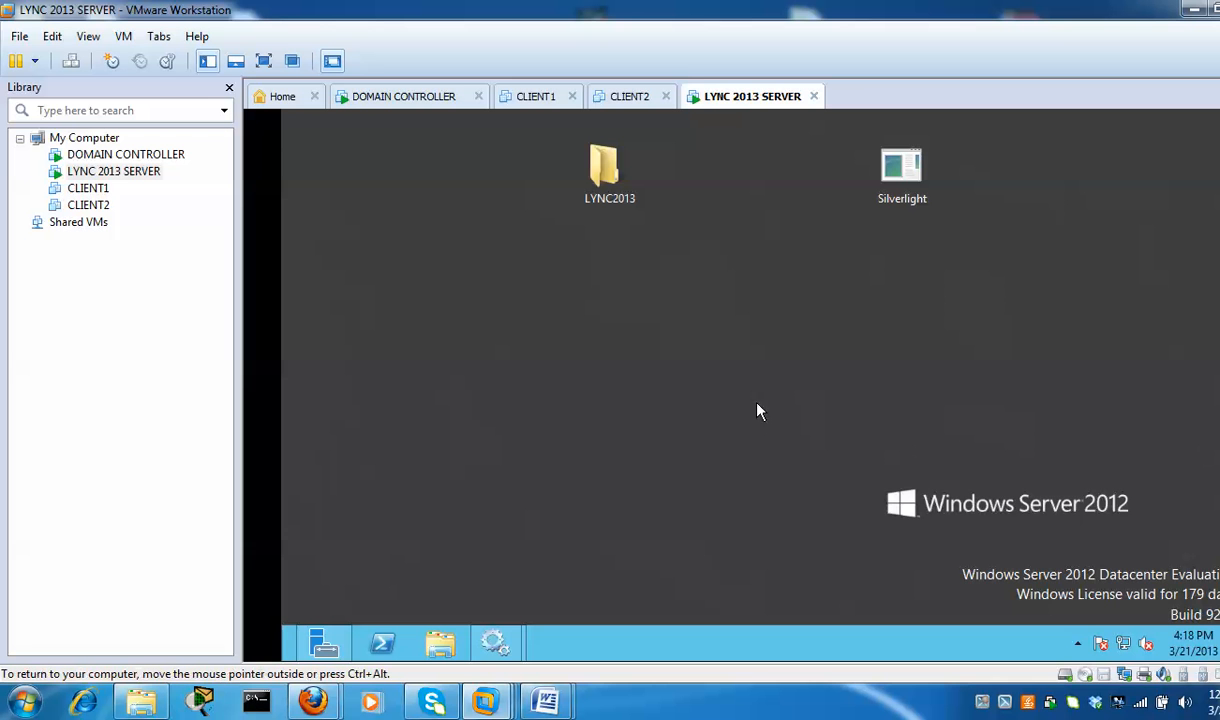
Launch Lync Server Control Panel from the Start screen
key("super")
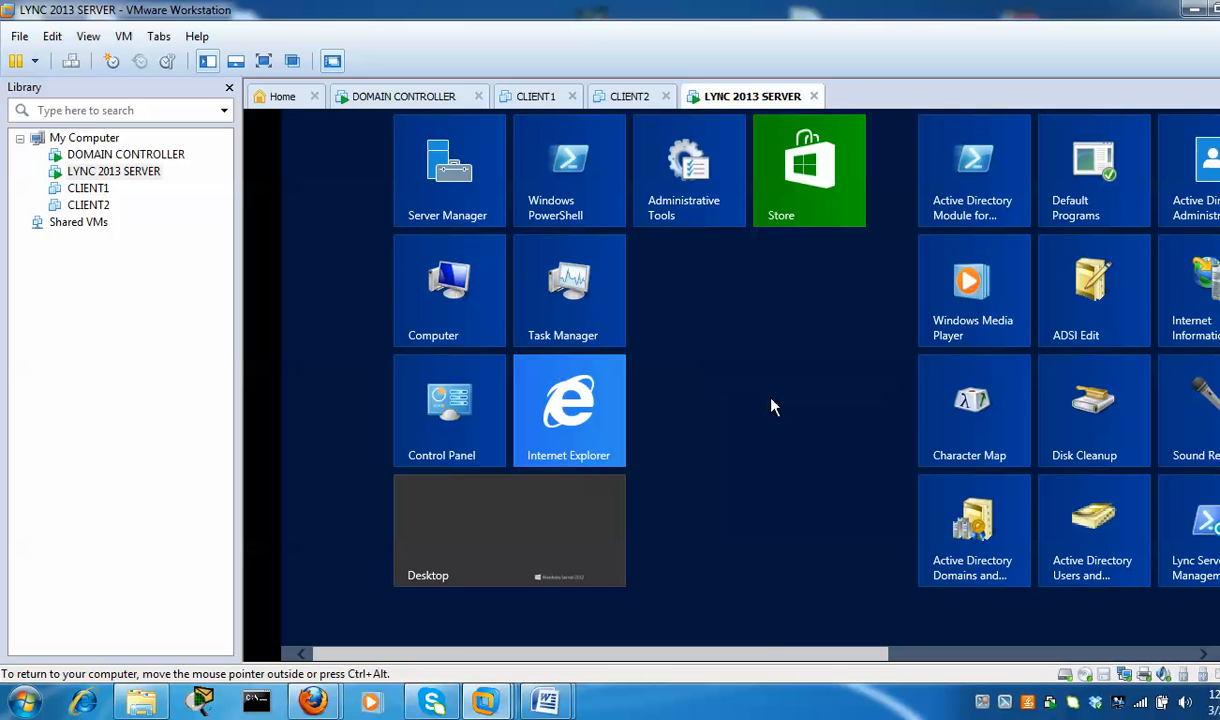
left_click_drag(770, 650, 1051, 662)
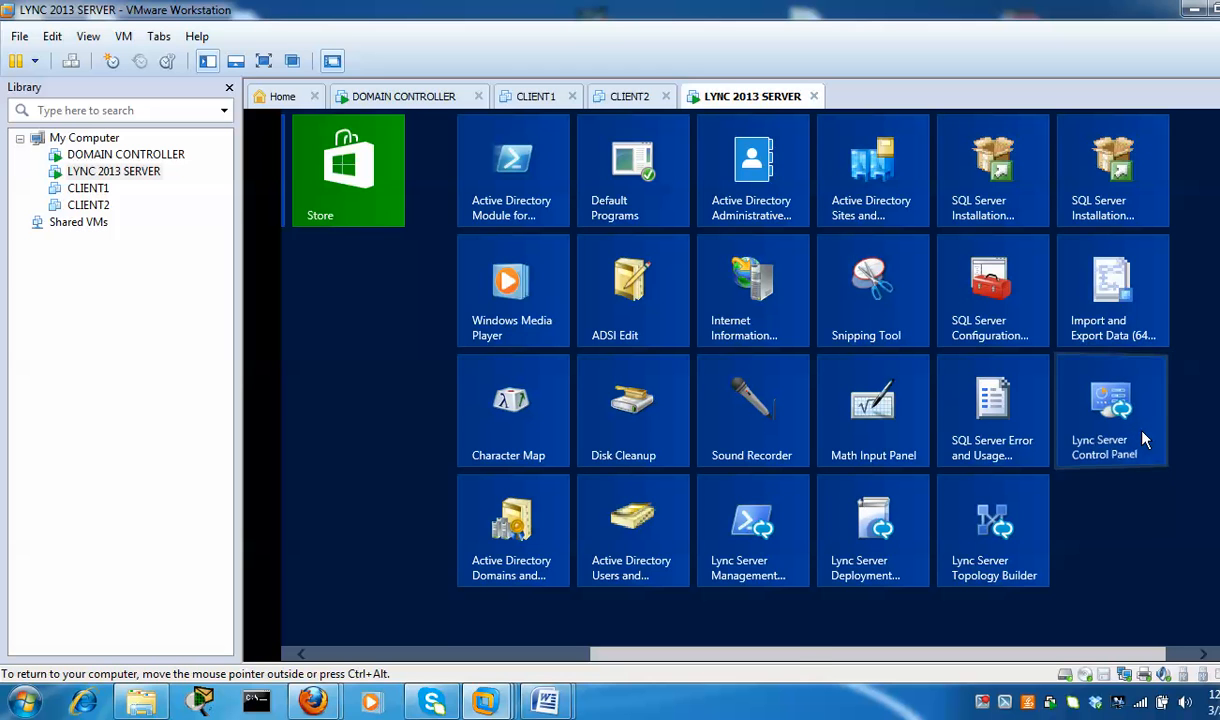
left_click(1145, 440)
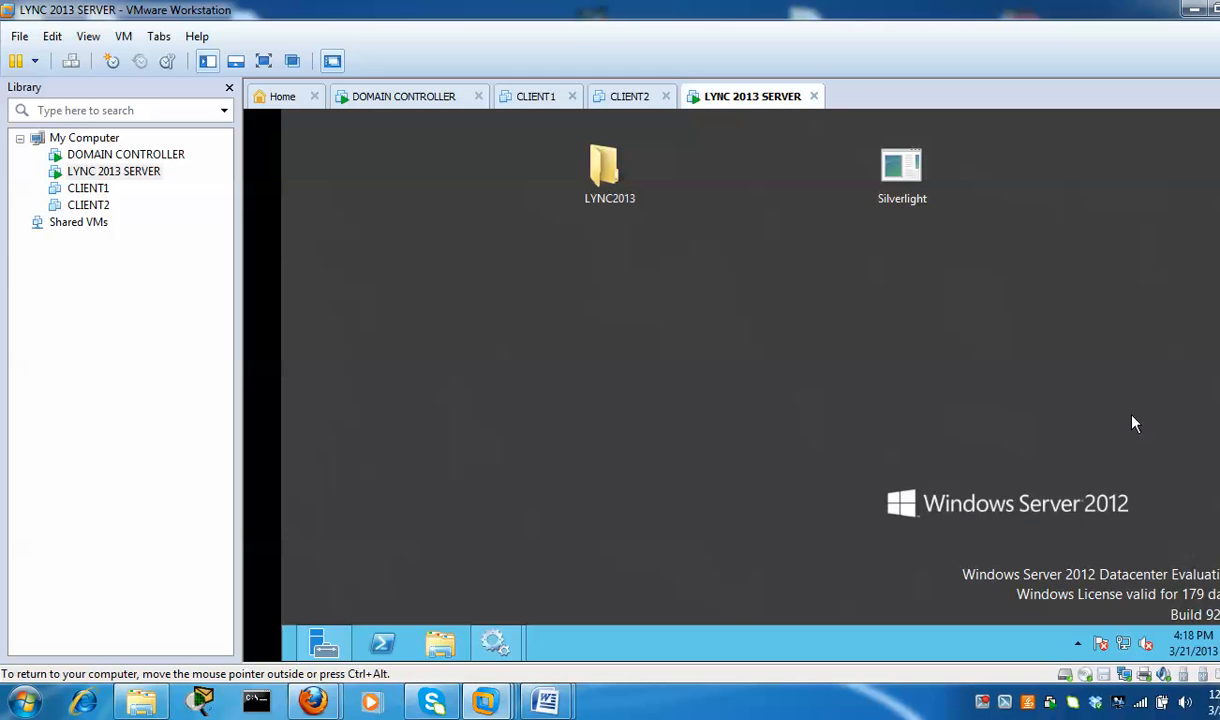
Sign in to Lync Server Control Panel with the administrator user name and password
key("ctrl+alt")
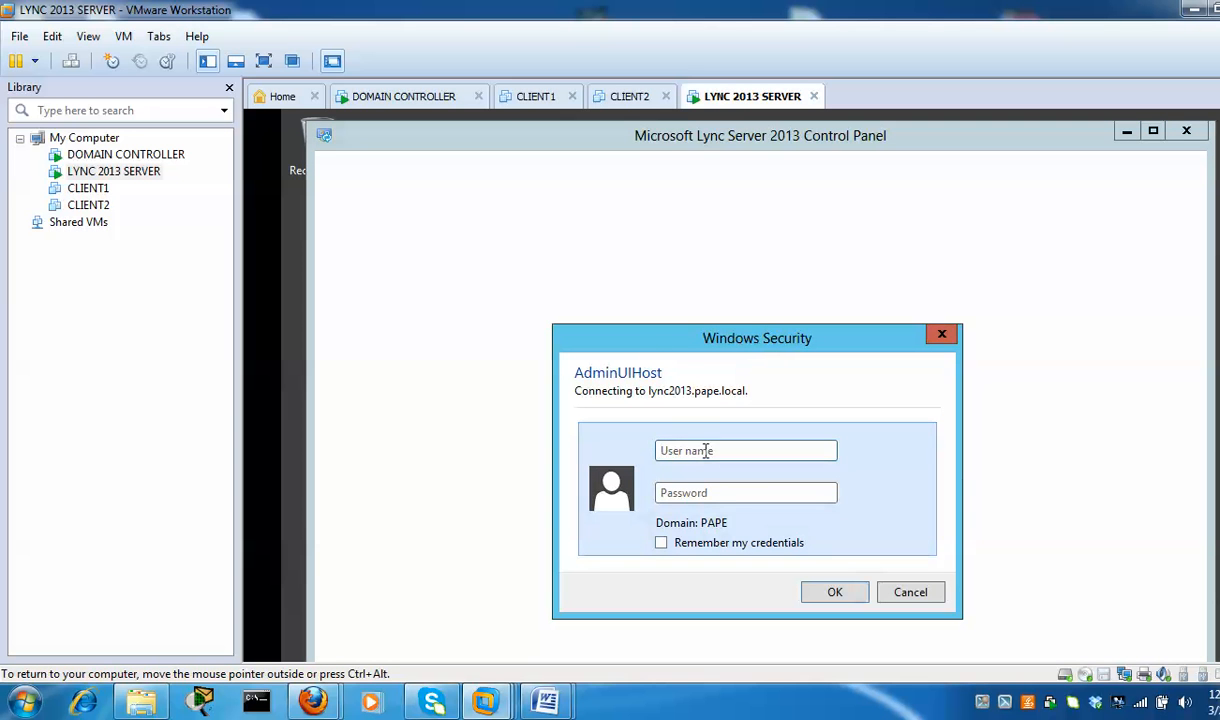
left_click(706, 452)
left_click(745, 492)
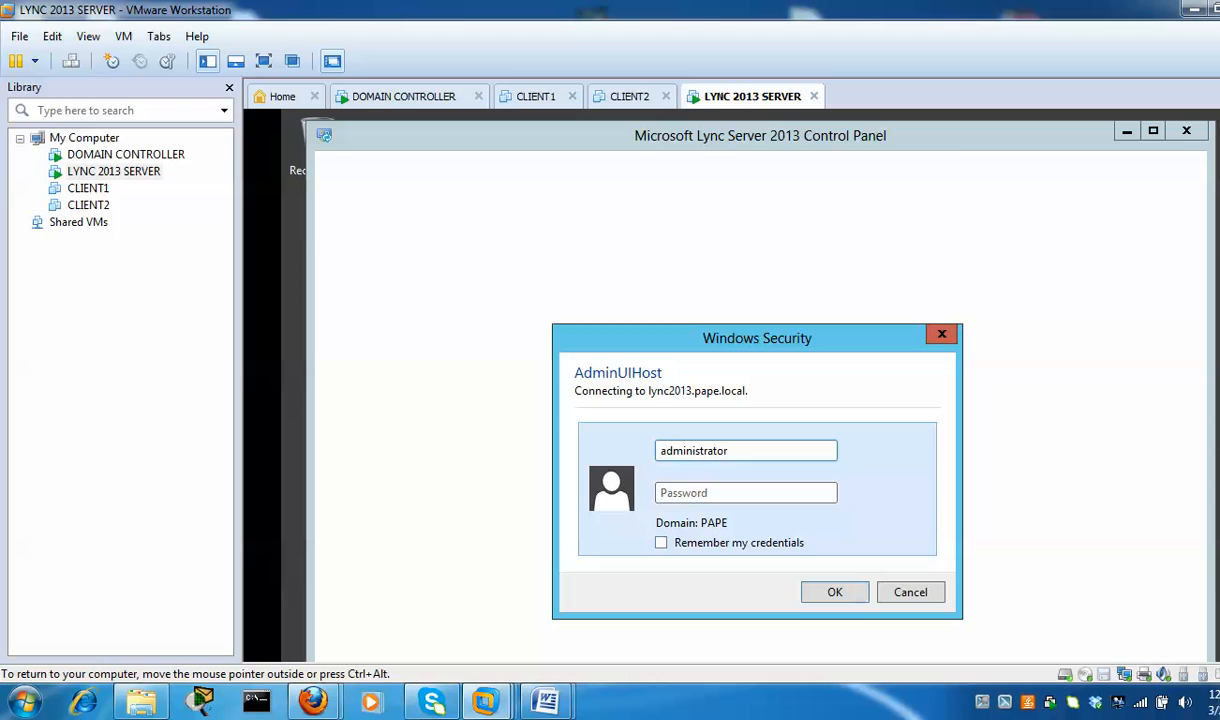
type("•••••")
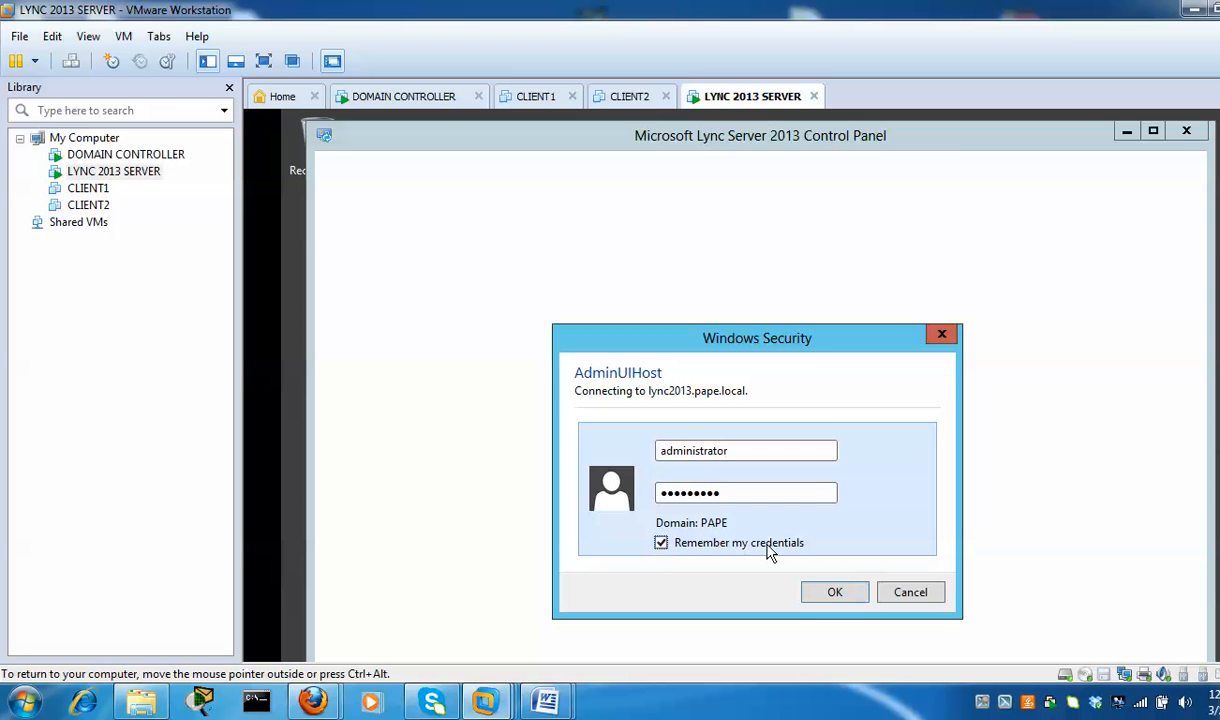
left_click(830, 594)
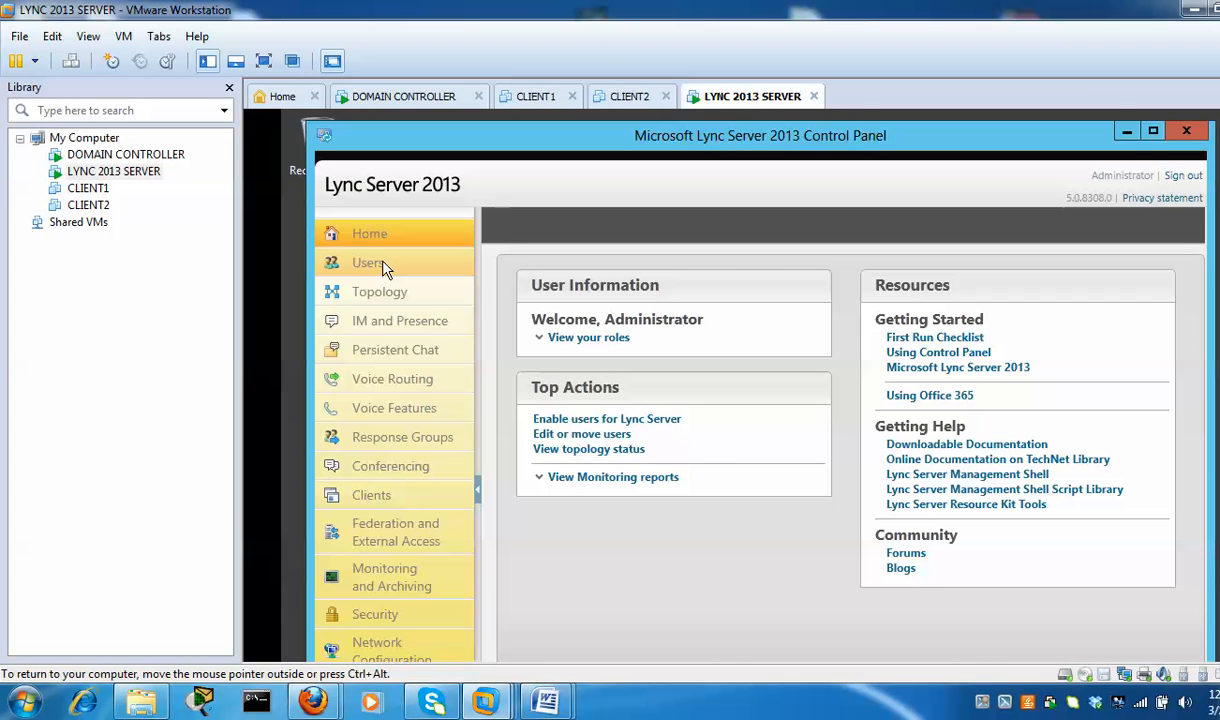
Go to the Users section of Lync Server Control Panel
left_click(372, 266)
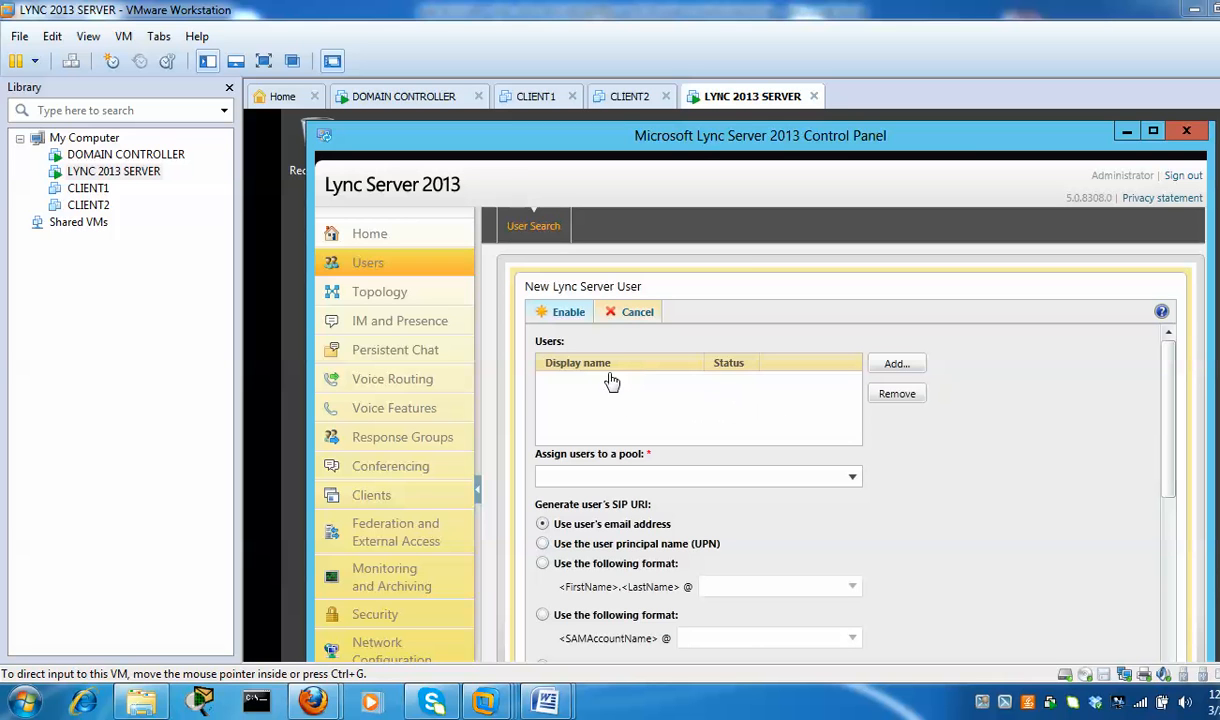
Add the first user to the new-user list from Active Directory
left_click(915, 370)
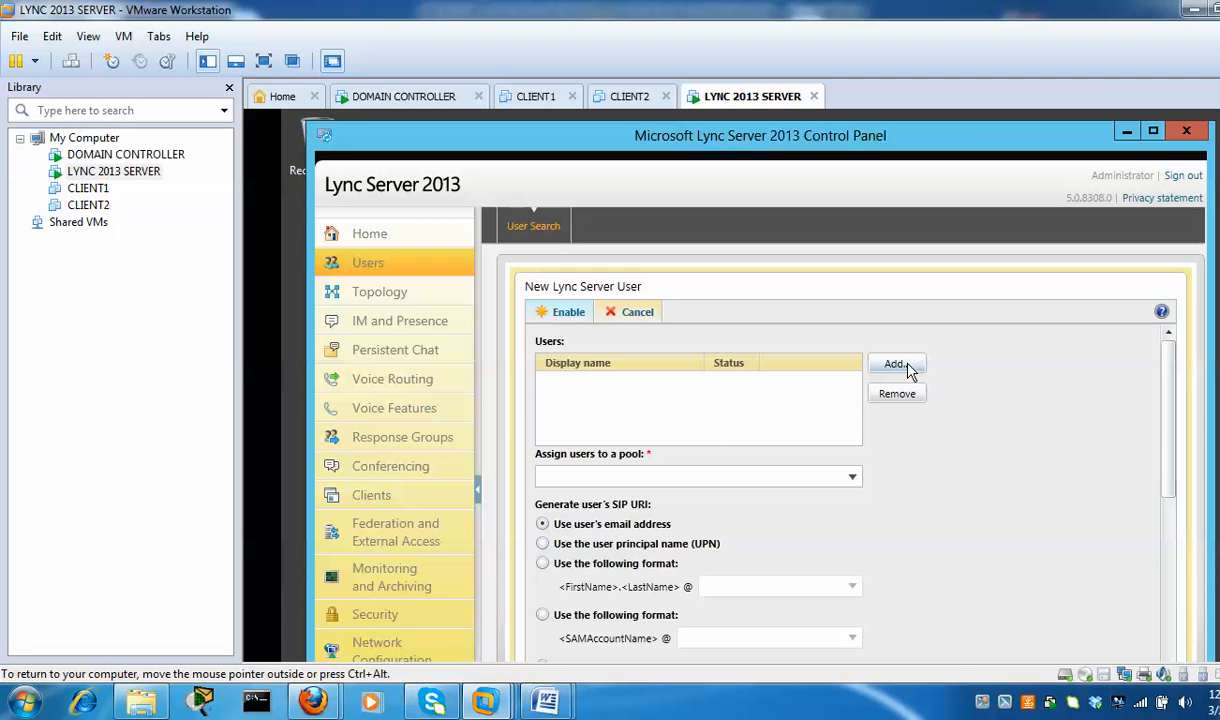
left_click(910, 368)
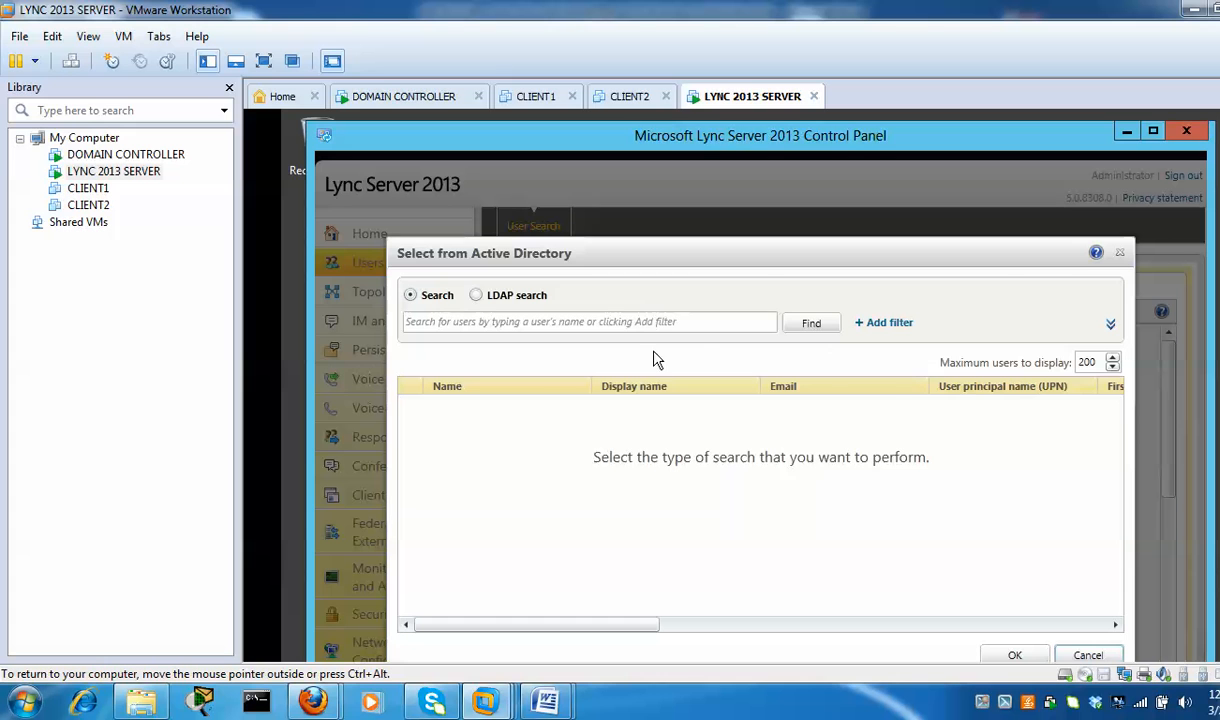
left_click(534, 322)
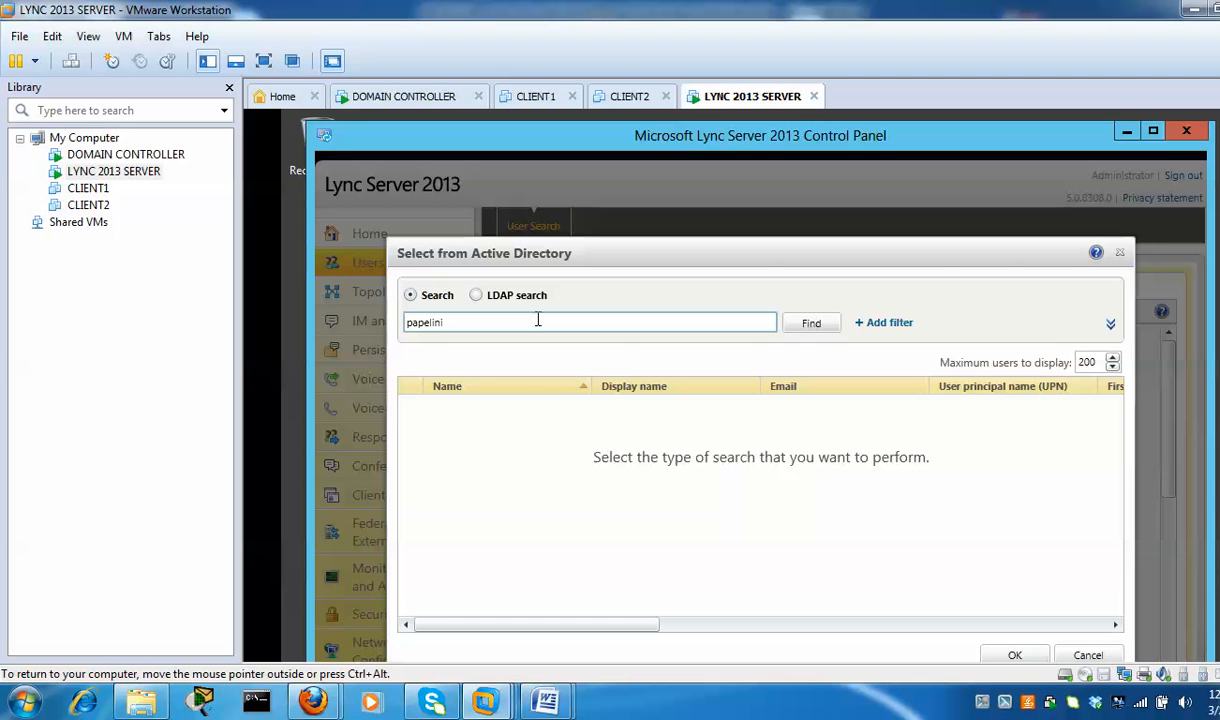
left_click(809, 324)
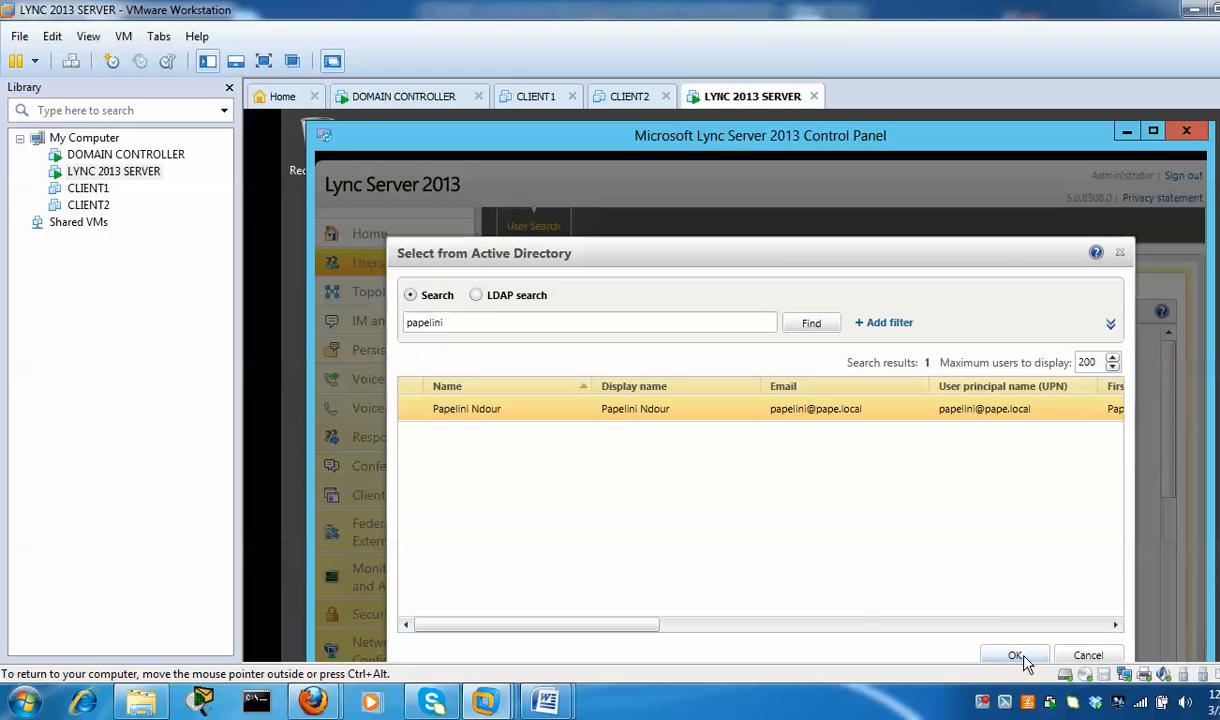
left_click(1023, 656)
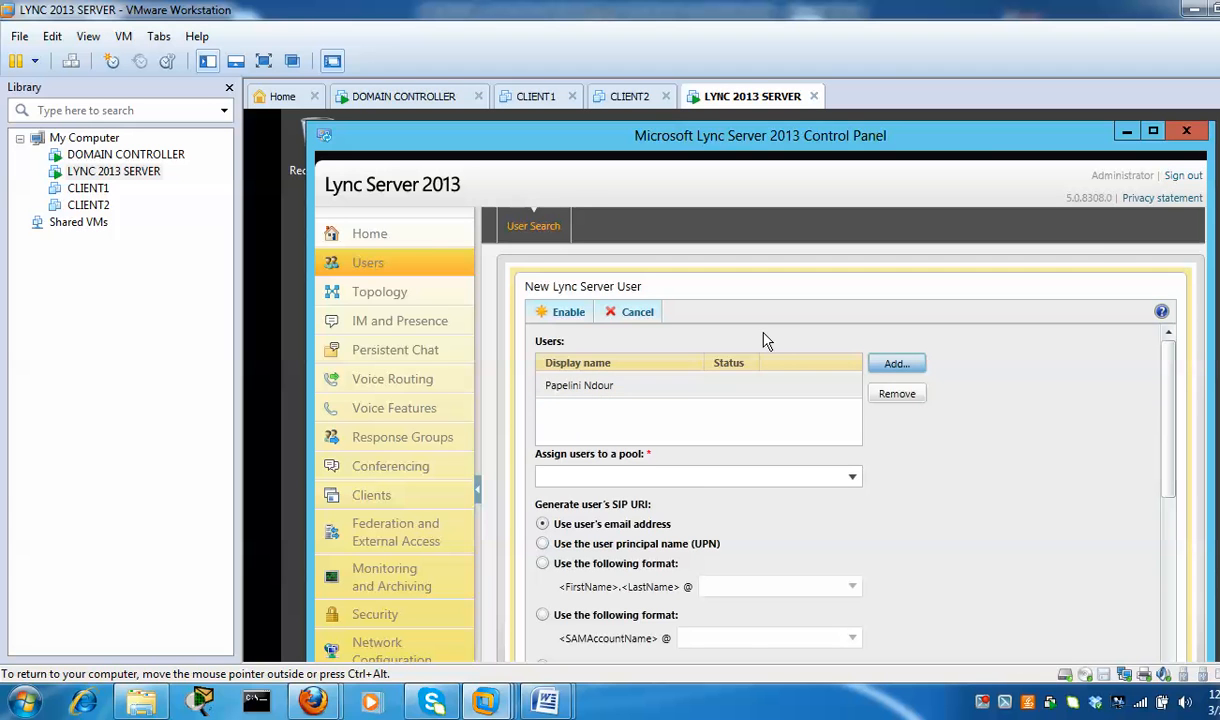
Search Active Directory for 'tom' and add him as the second user
key("Return")
left_click(632, 322)
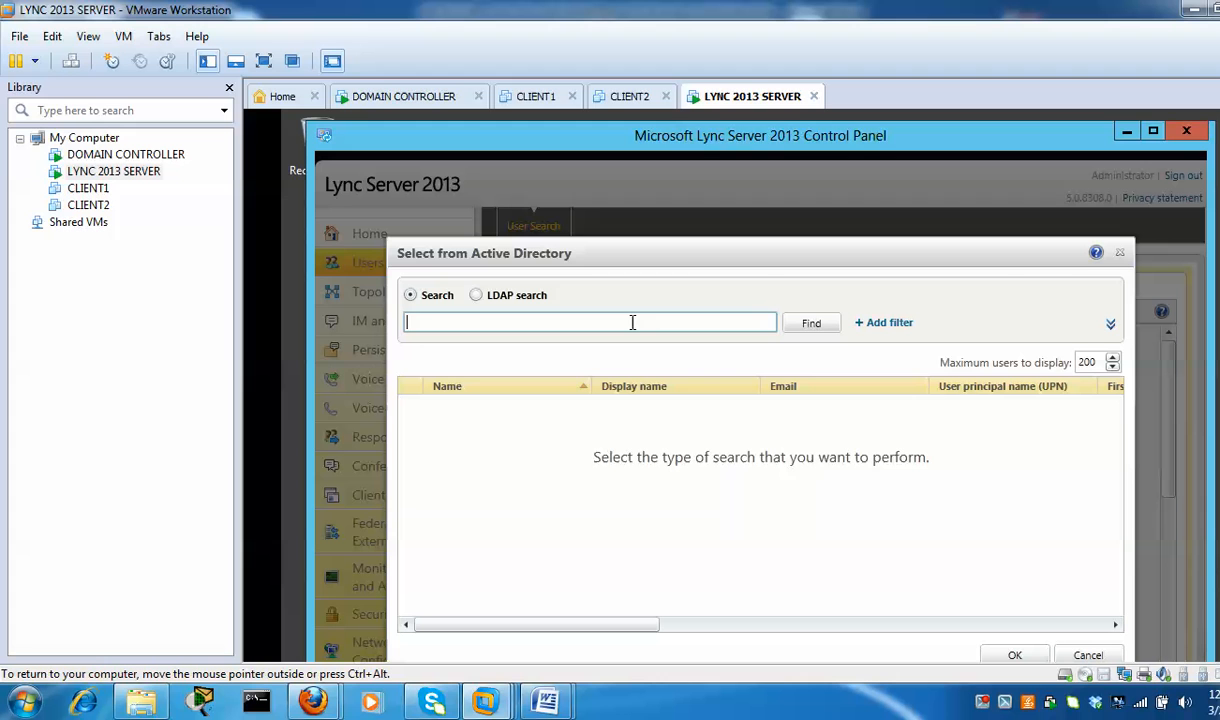
type("tom")
left_click(811, 323)
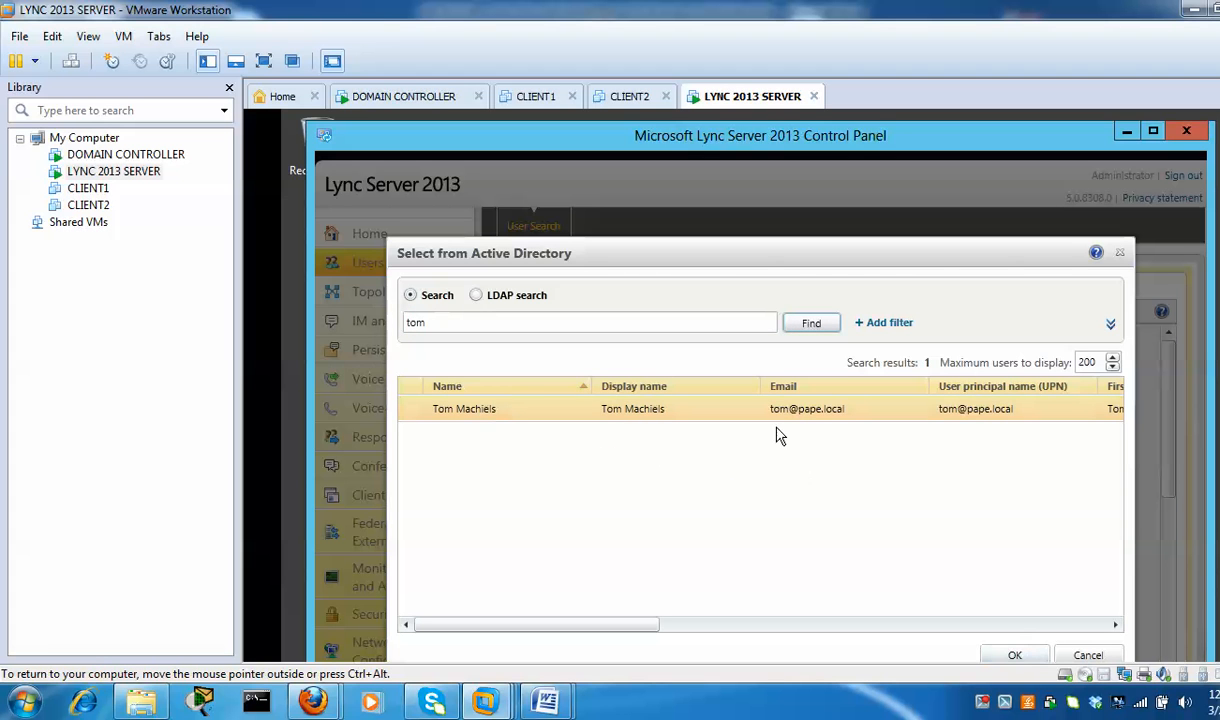
left_click(616, 402)
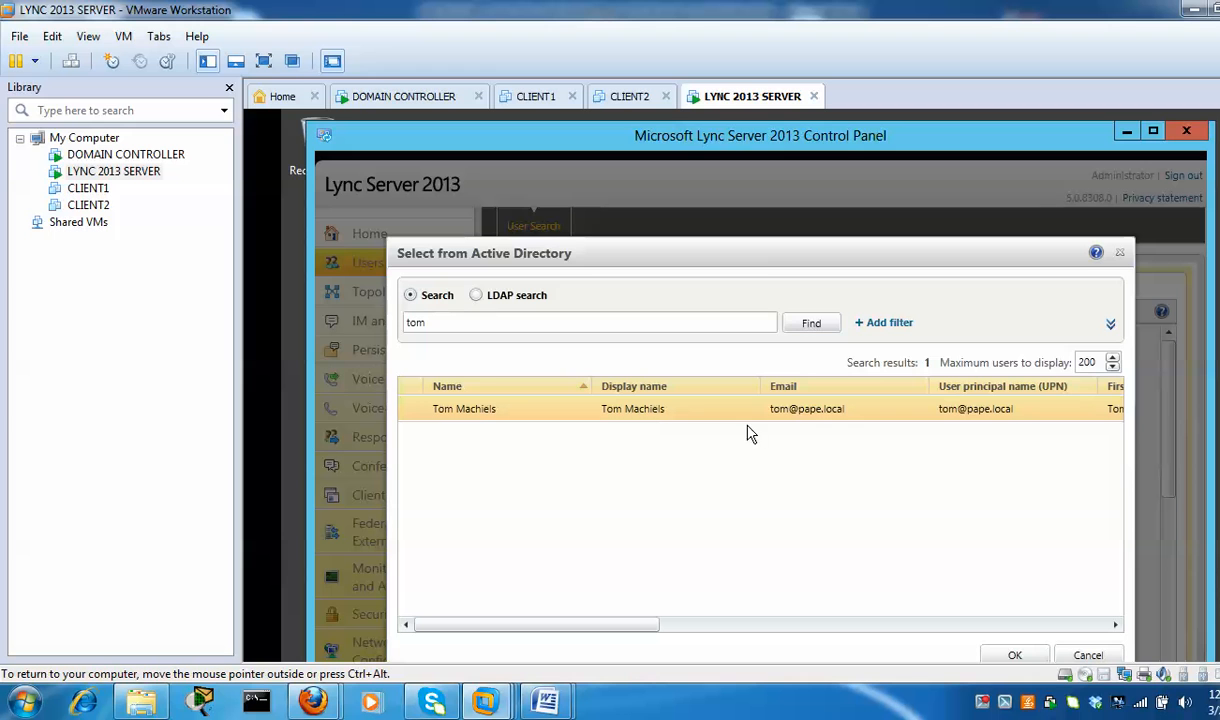
left_click(1013, 656)
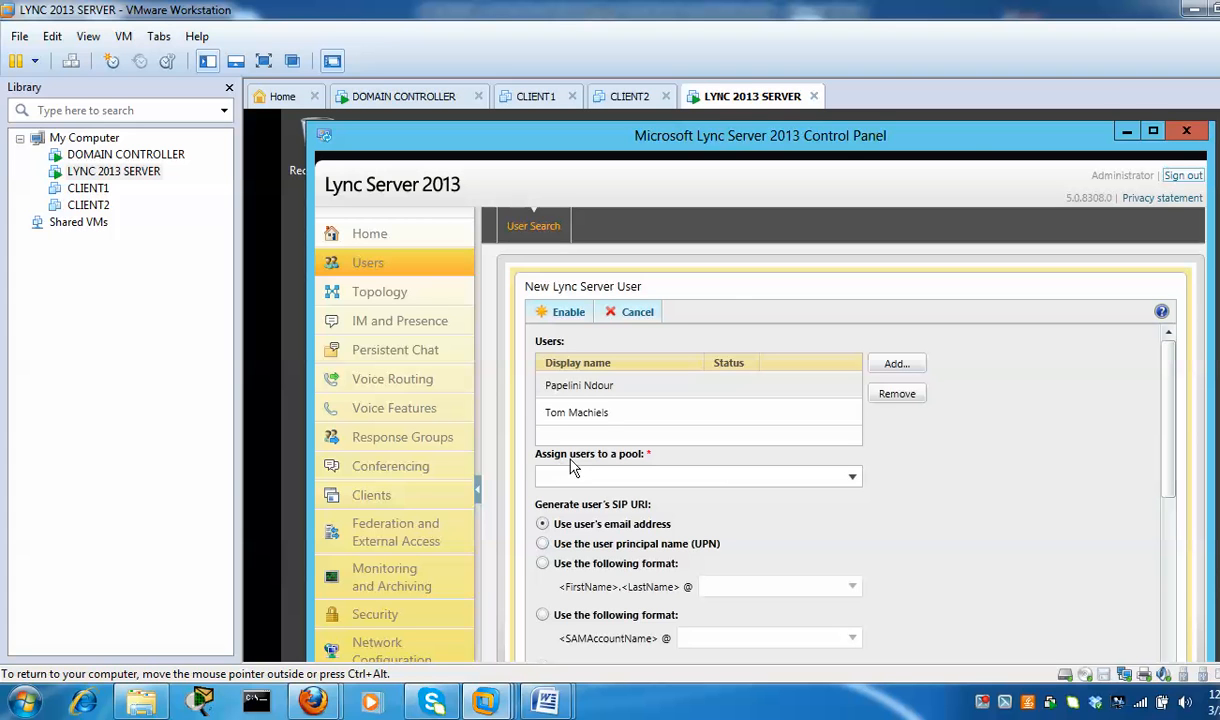
Assign both users to the lync2013.pape.local pool
left_click(855, 481)
left_click(853, 479)
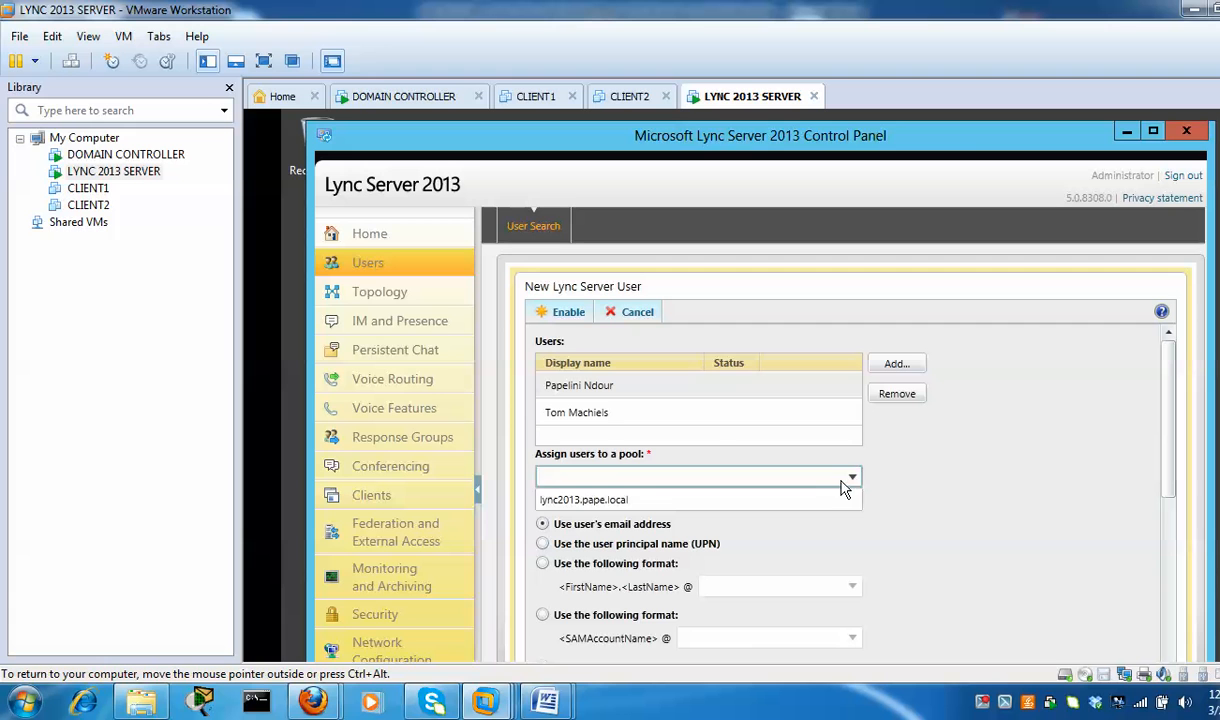
left_click(813, 503)
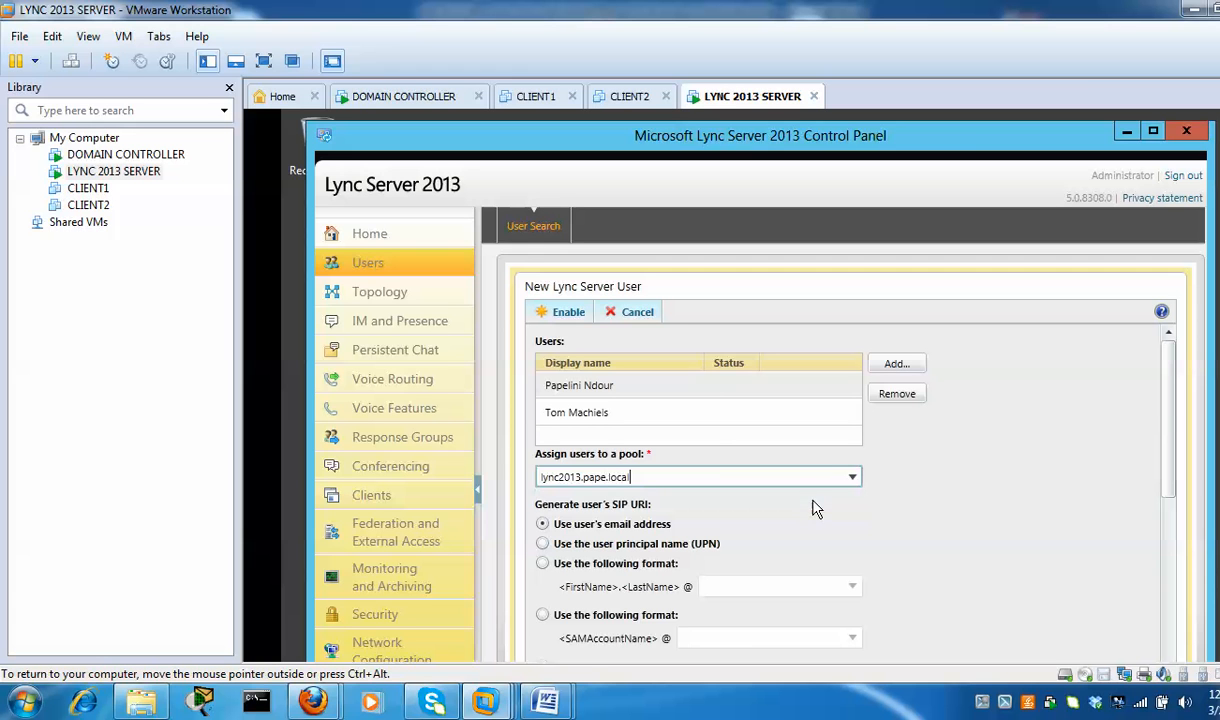
left_click_drag(1168, 408, 1168, 474)
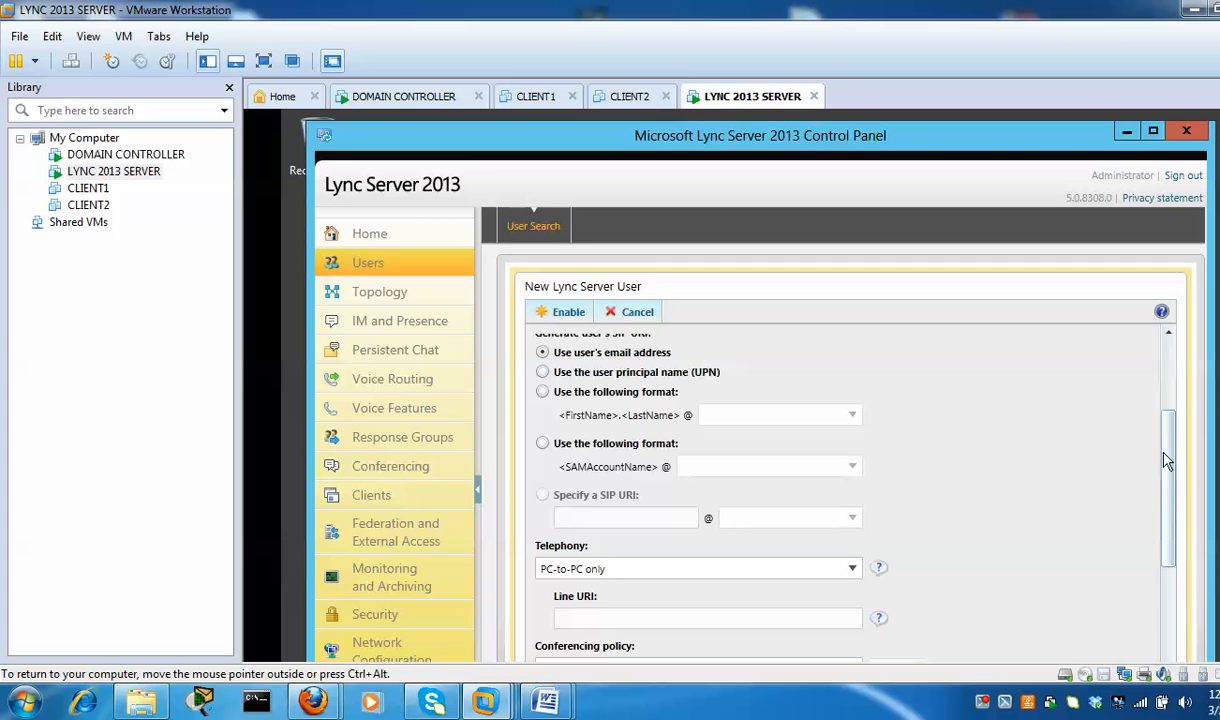
left_click_drag(1168, 440, 1212, 357)
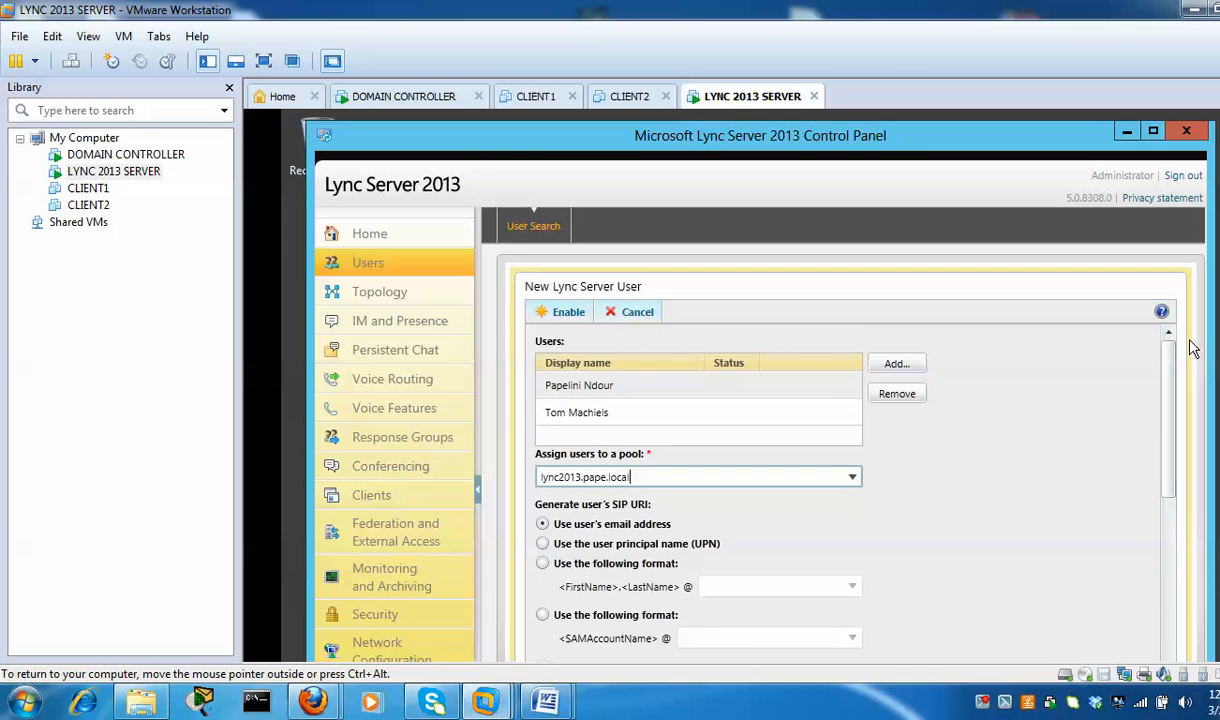
Enable both users and confirm they're on lync2013.pape.local with PC-to-PC only telephony
left_click(563, 314)
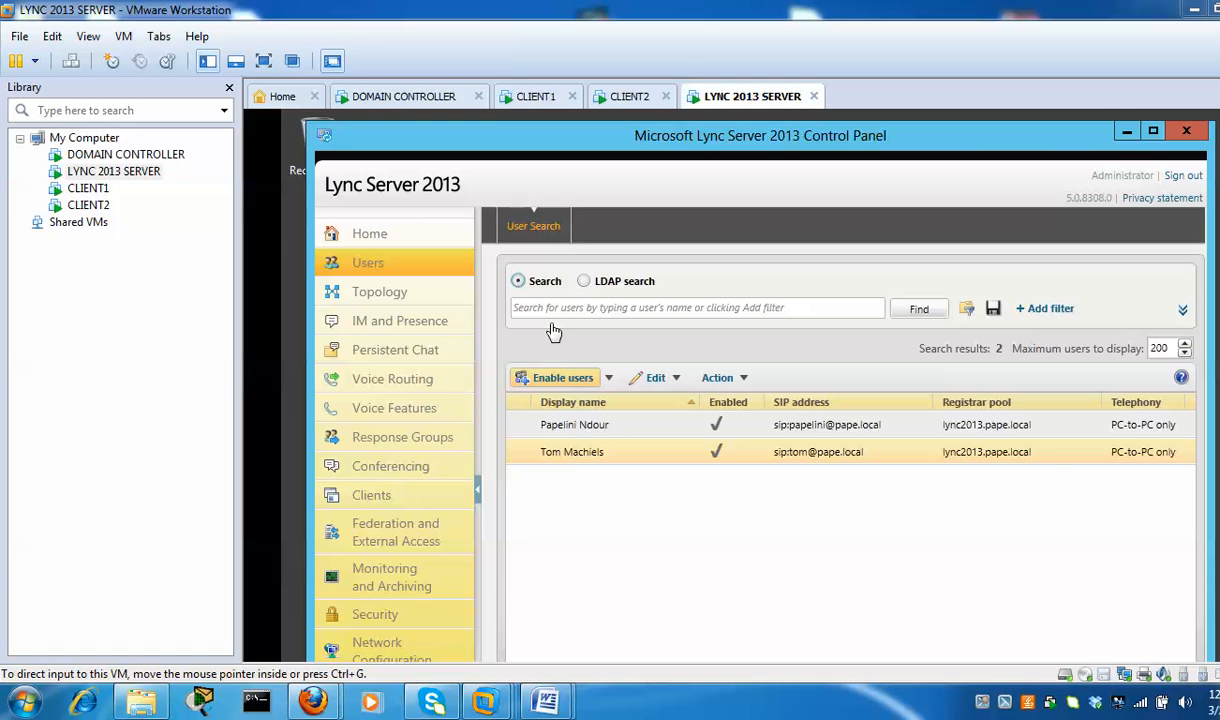
left_click(1127, 137)
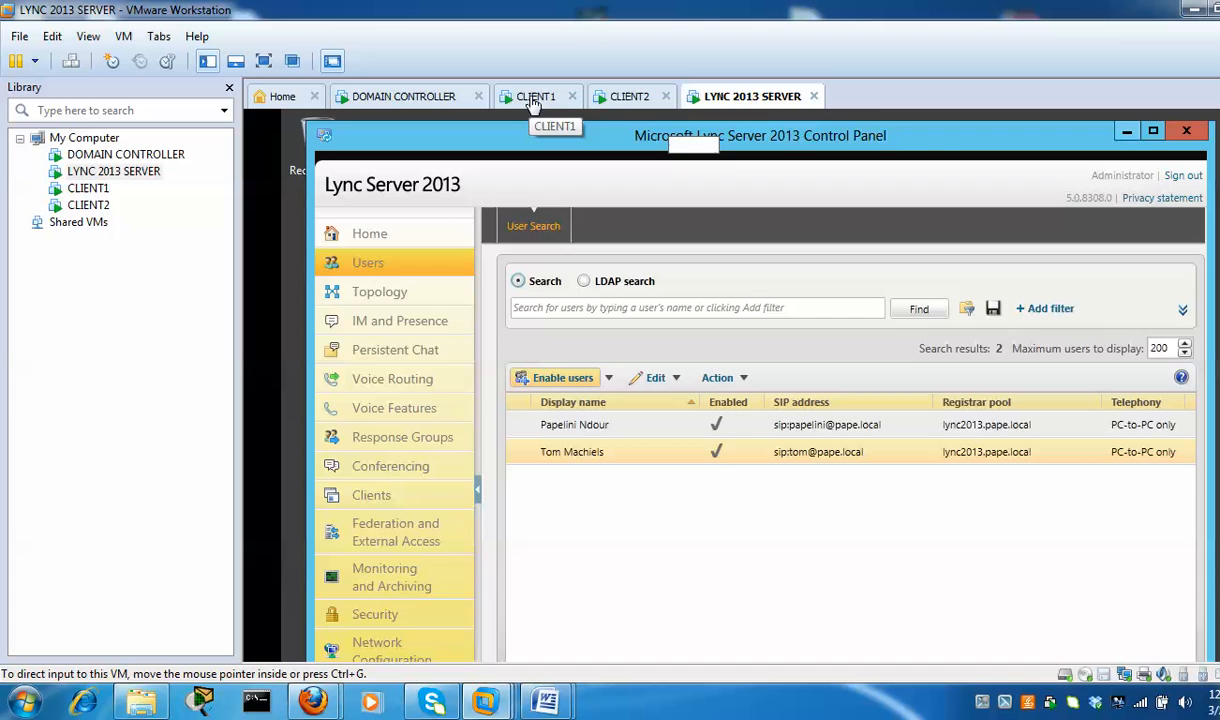
Check the CLIENT1 and CLIENT2 VMs and glance at the Lync notes in Word
left_click(533, 100)
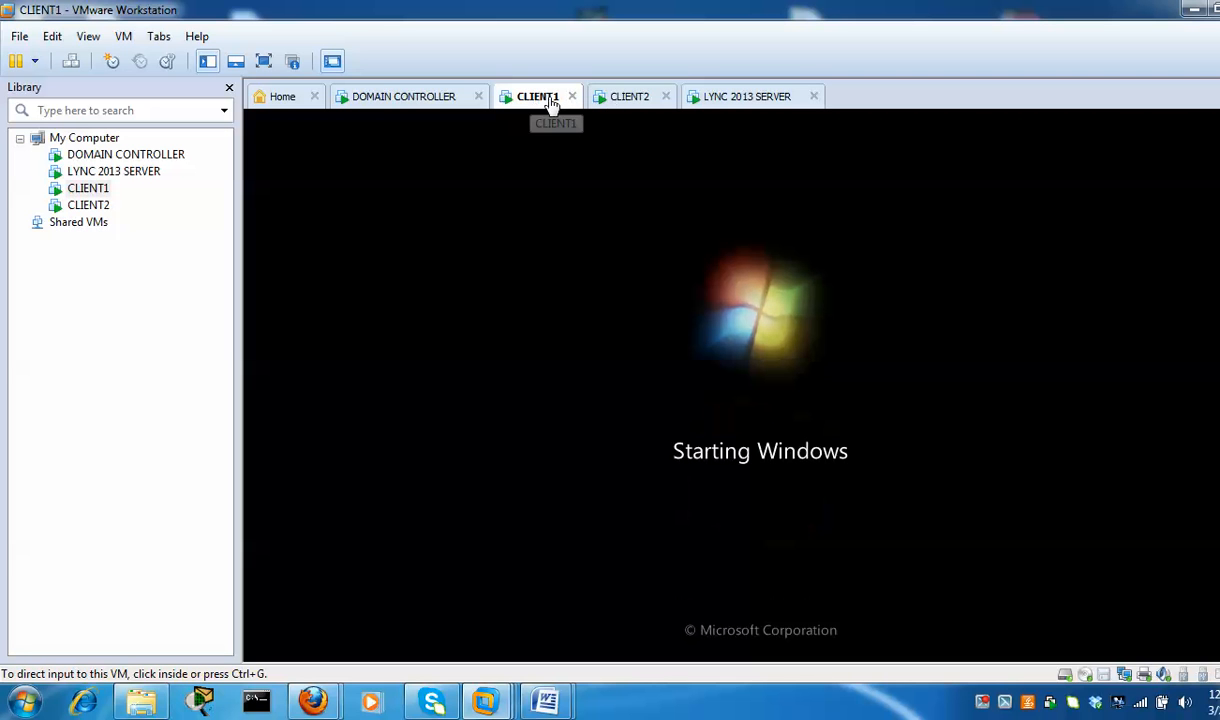
left_click(630, 102)
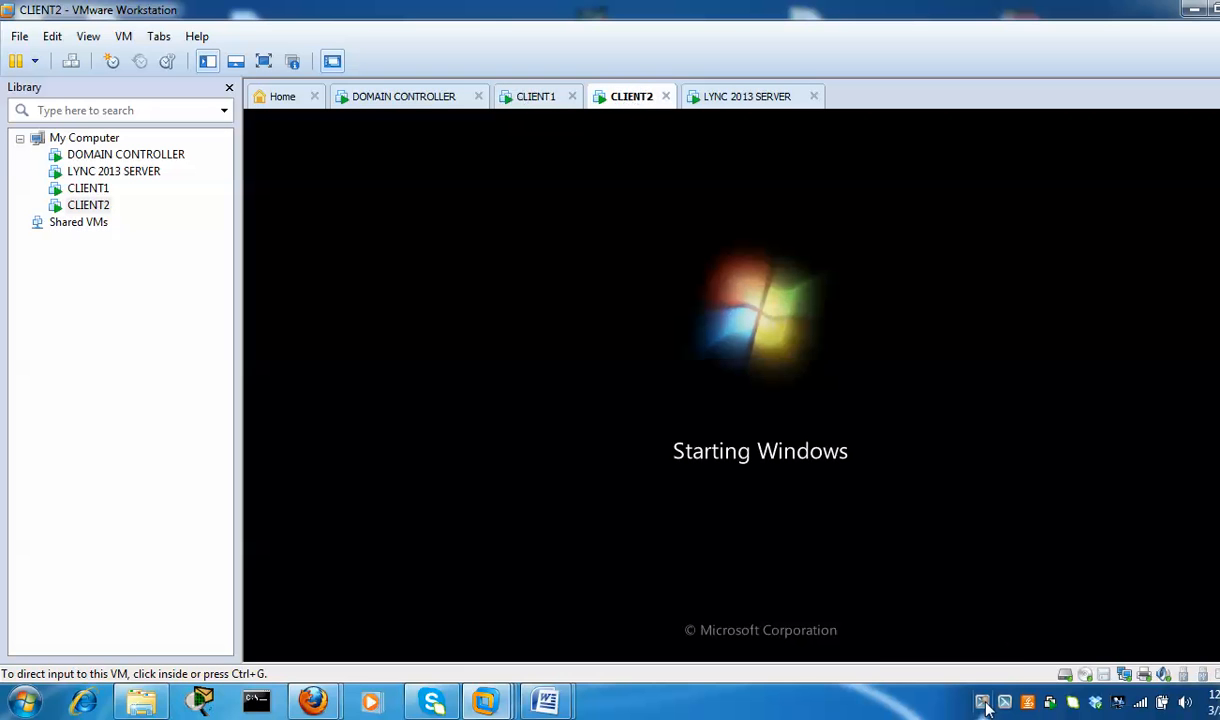
key("ctrl+shift+Tab")
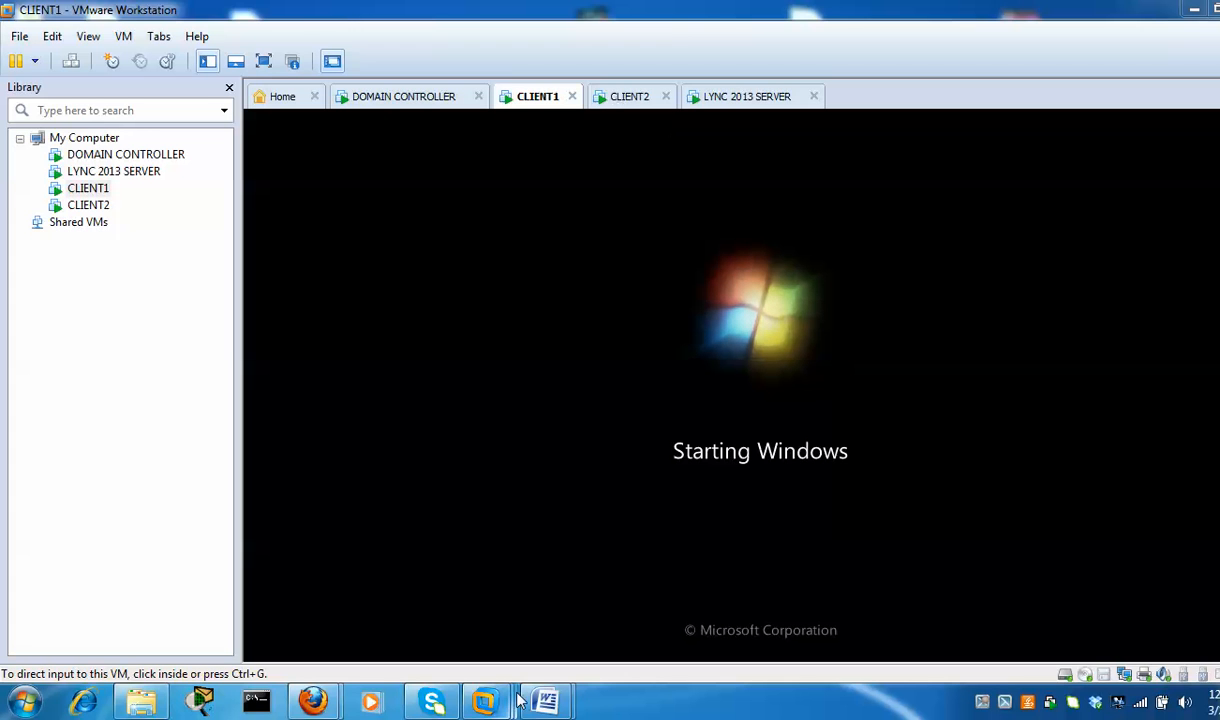
mouse_move(546, 698)
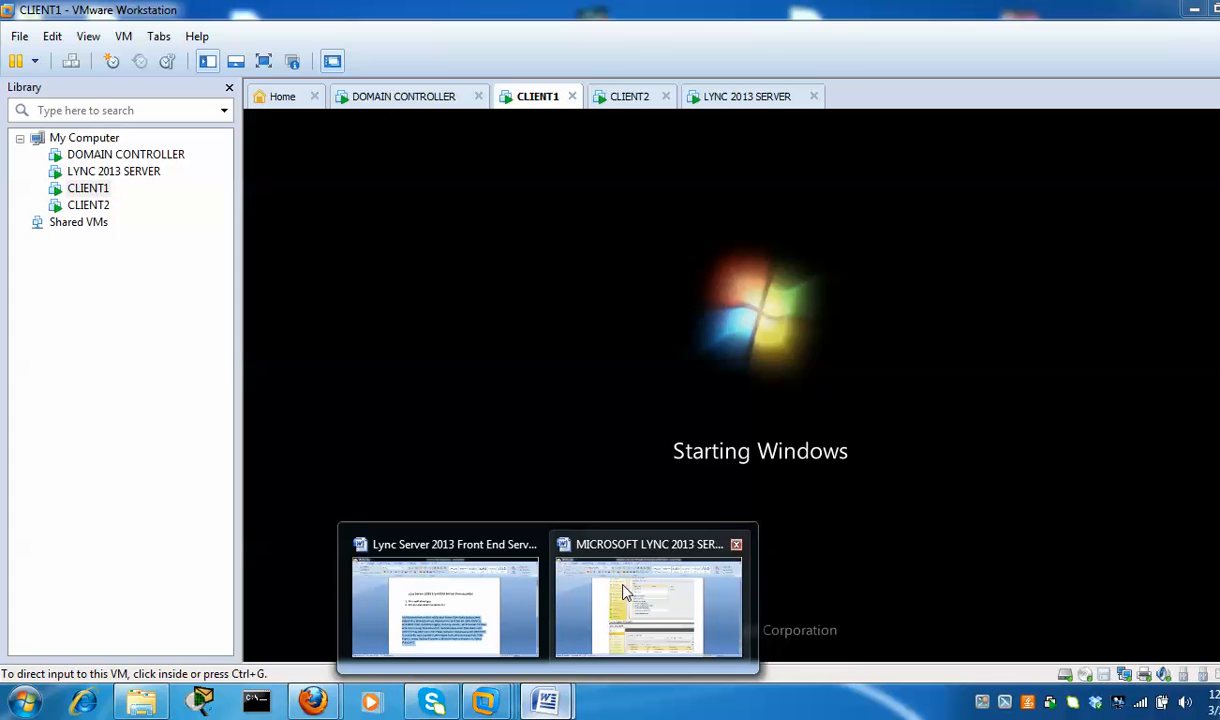
left_click(622, 590)
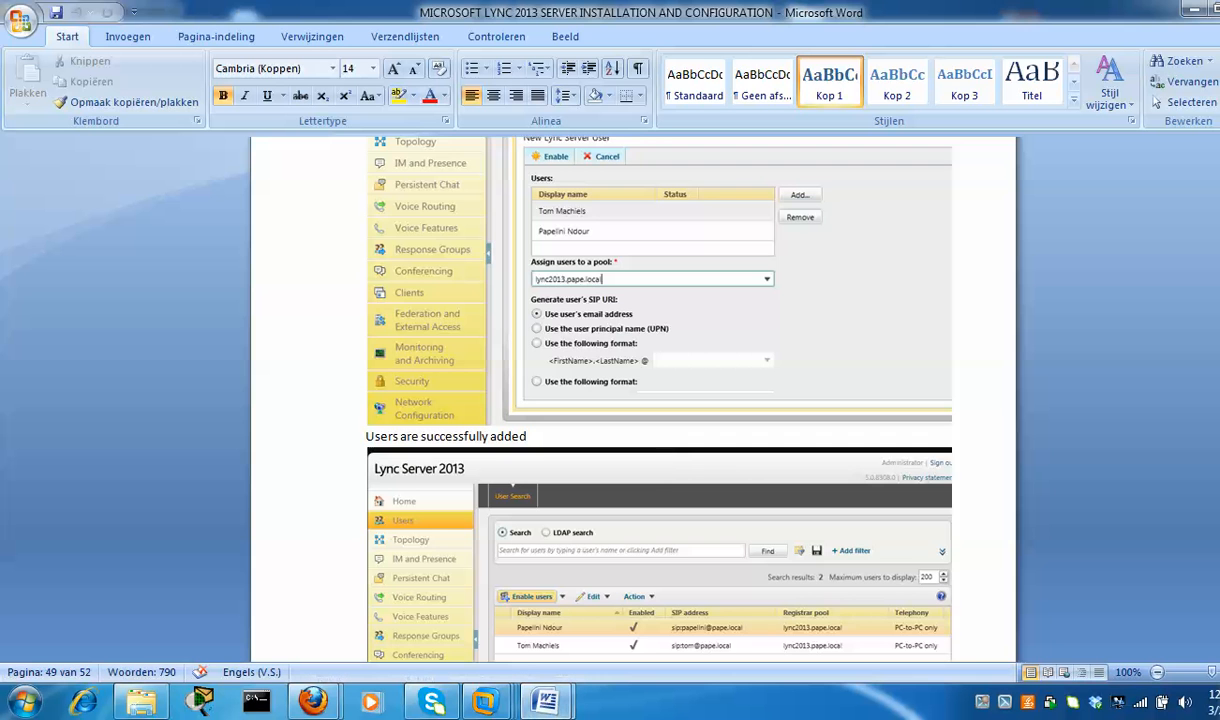
left_click(1196, 12)
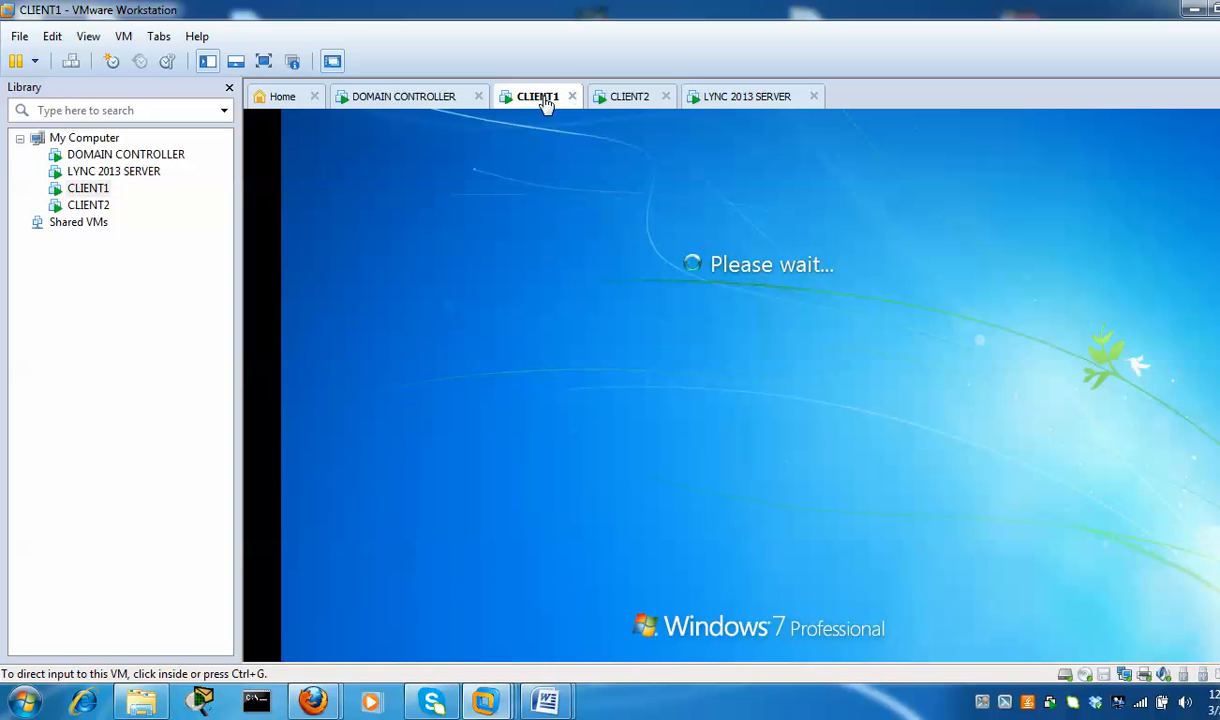
Log on to CLIENT1 with the domain user's password, retyping it after the incorrect-password error
left_click(632, 100)
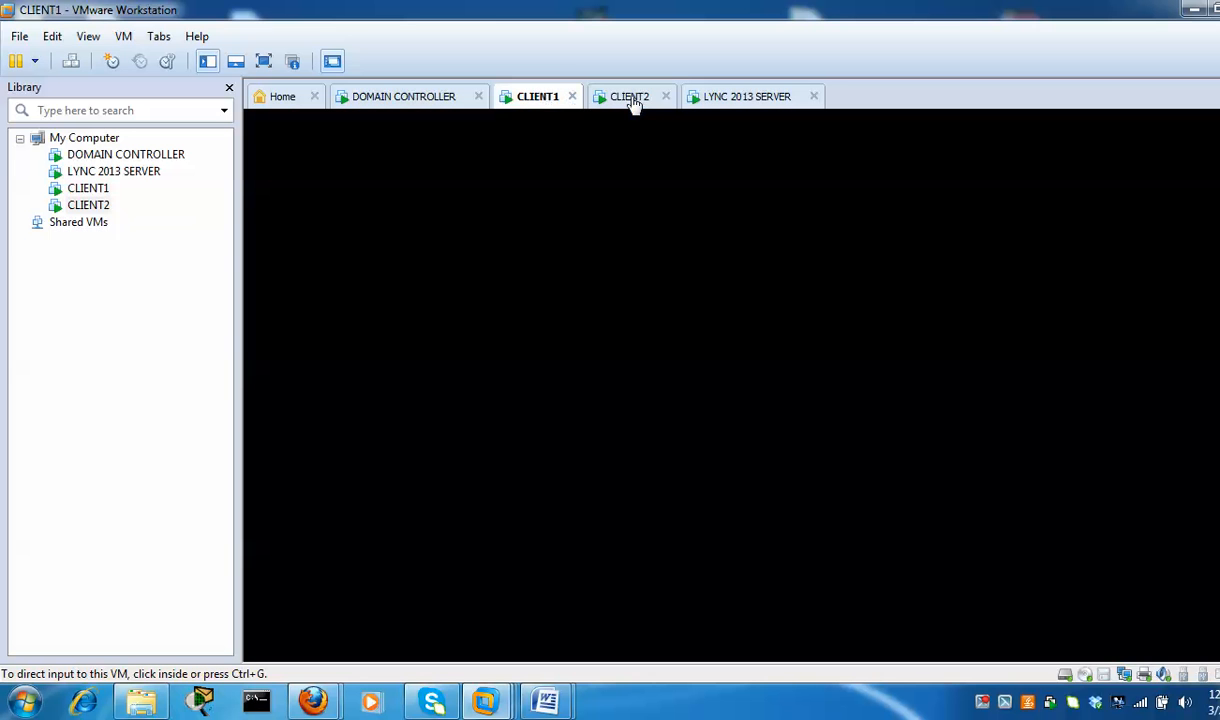
left_click(553, 100)
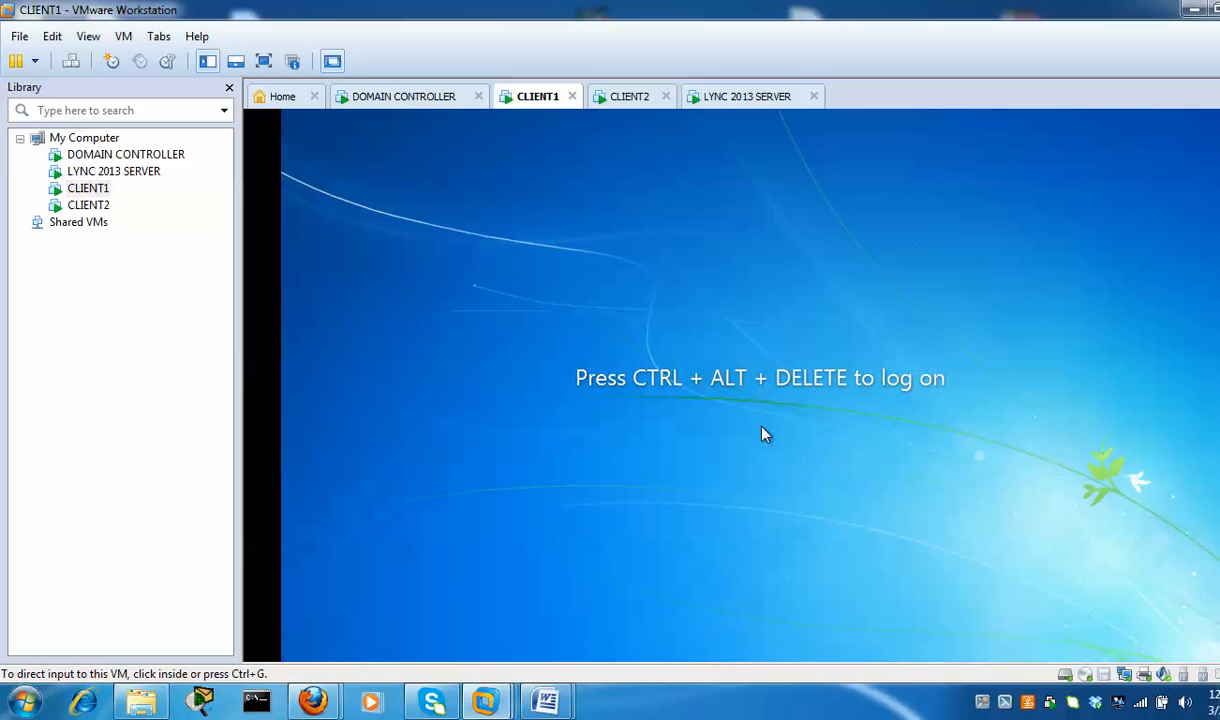
left_click(74, 66)
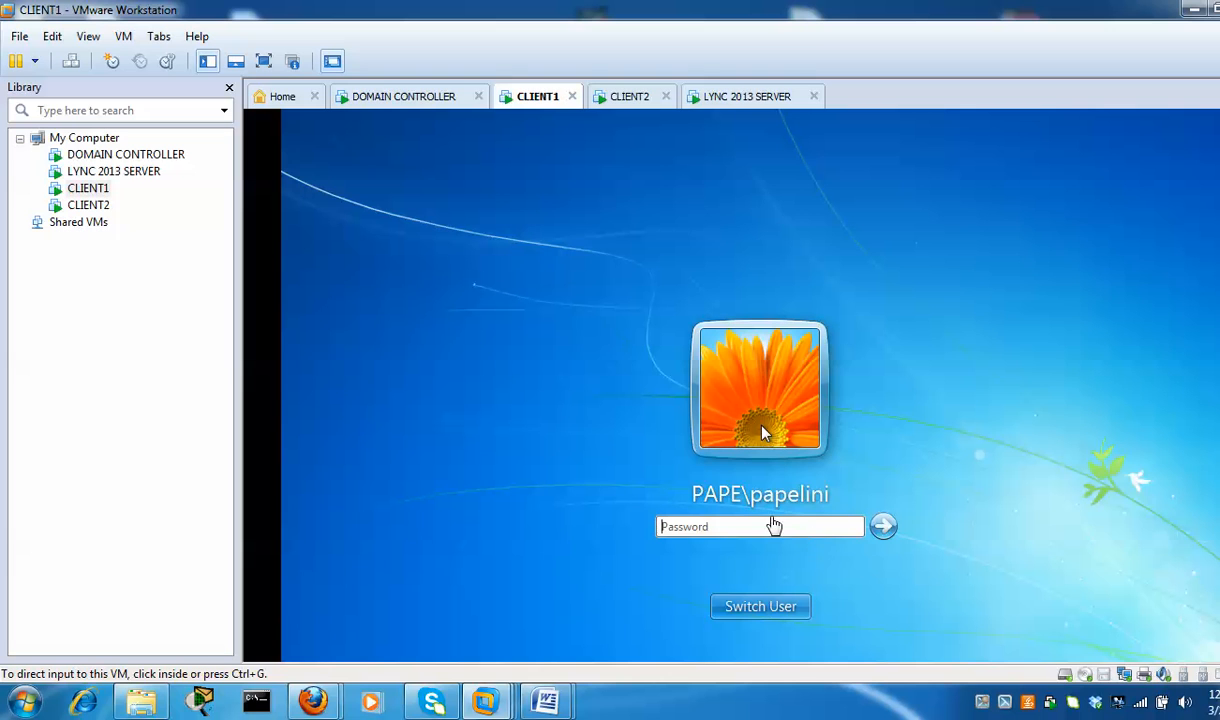
left_click(773, 525)
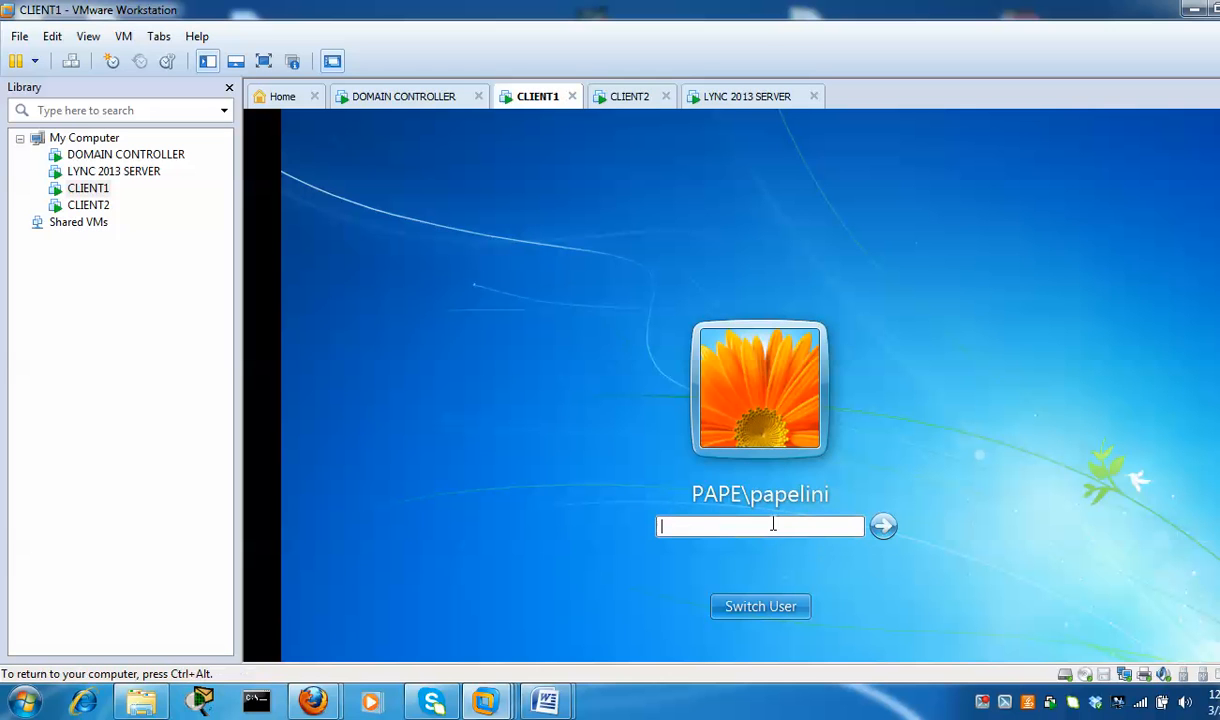
type("********")
left_click(879, 535)
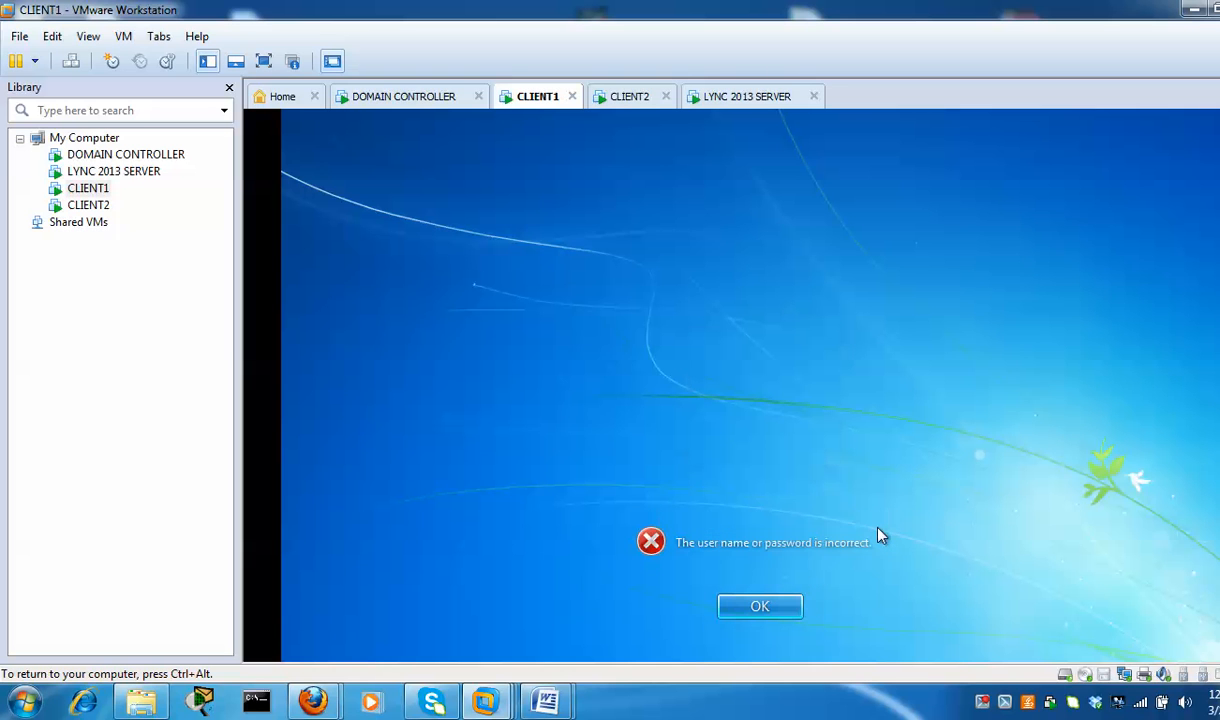
left_click(781, 607)
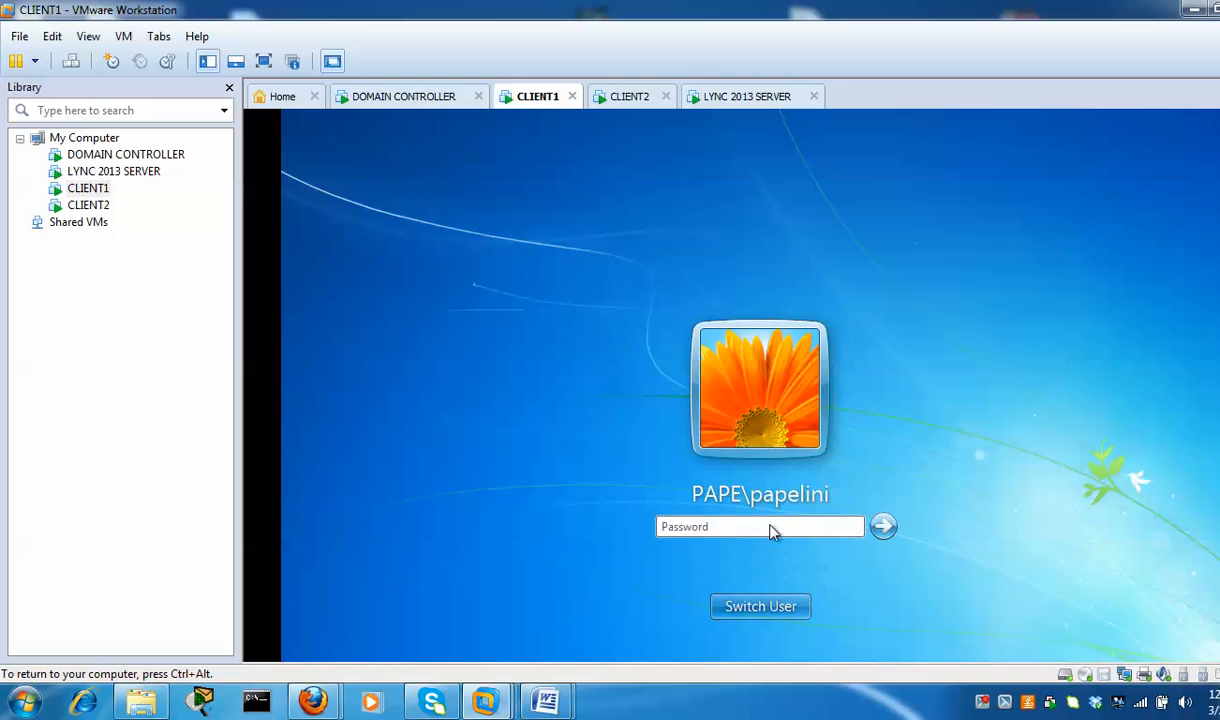
type("*********")
key("Return")
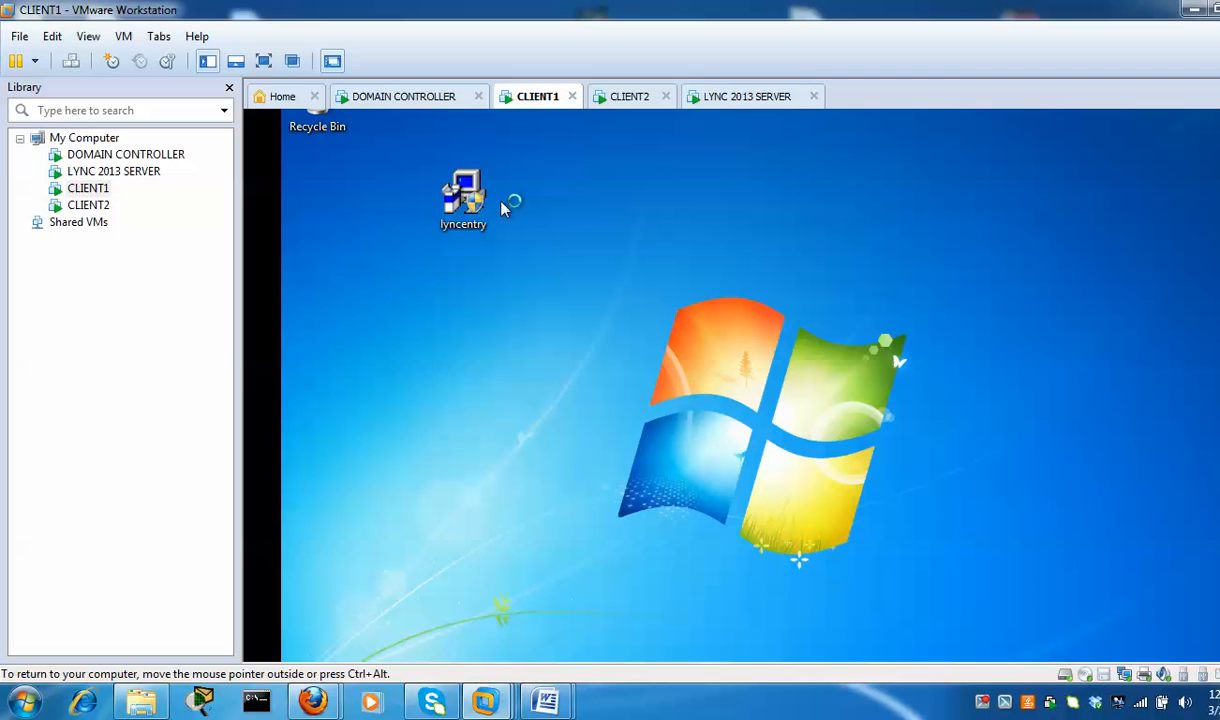
Launch Lync on CLIENT1 from the Start menu and begin signing in with the user's address
left_click(468, 205)
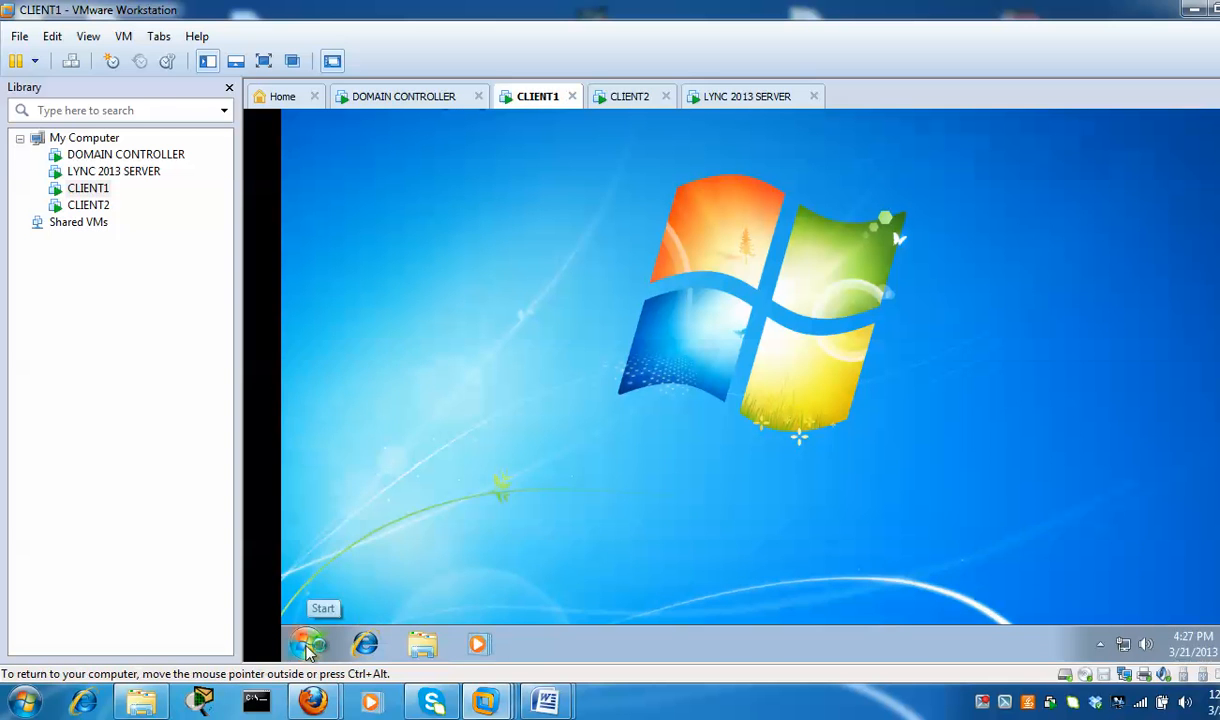
left_click(306, 645)
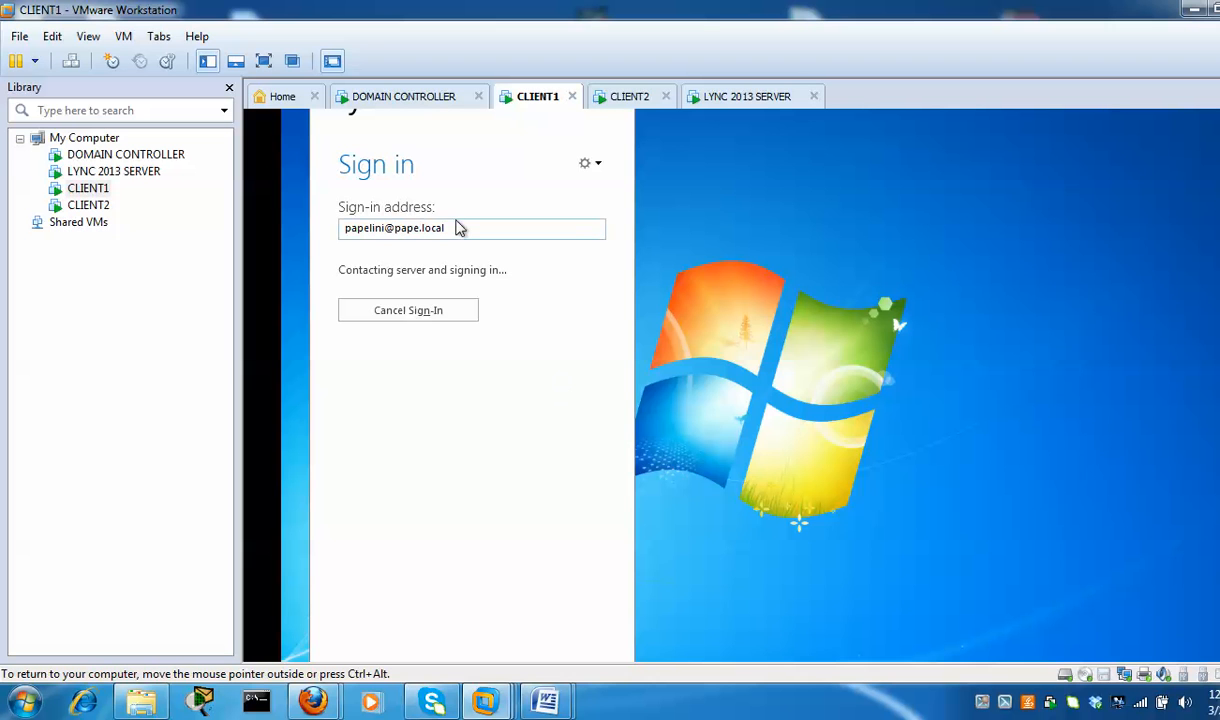
Log on to Windows on CLIENT2 with the user's password, check CLIENT1, then return to CLIENT2
left_click(632, 102)
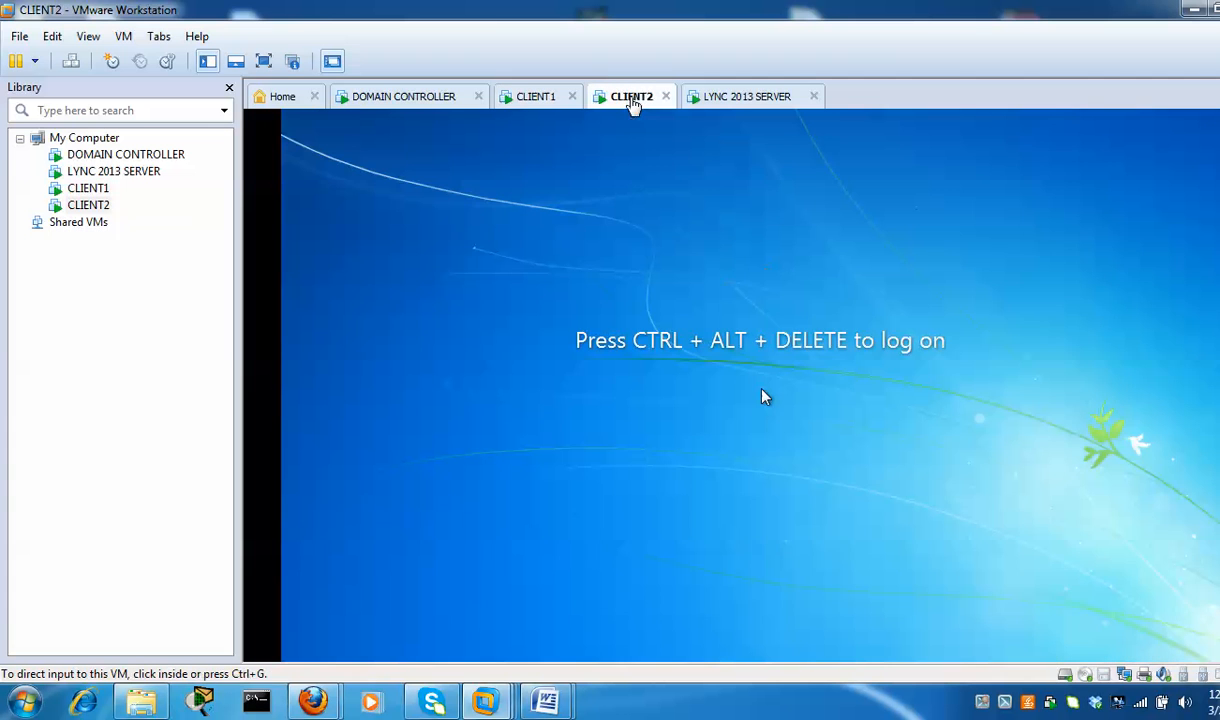
left_click(73, 62)
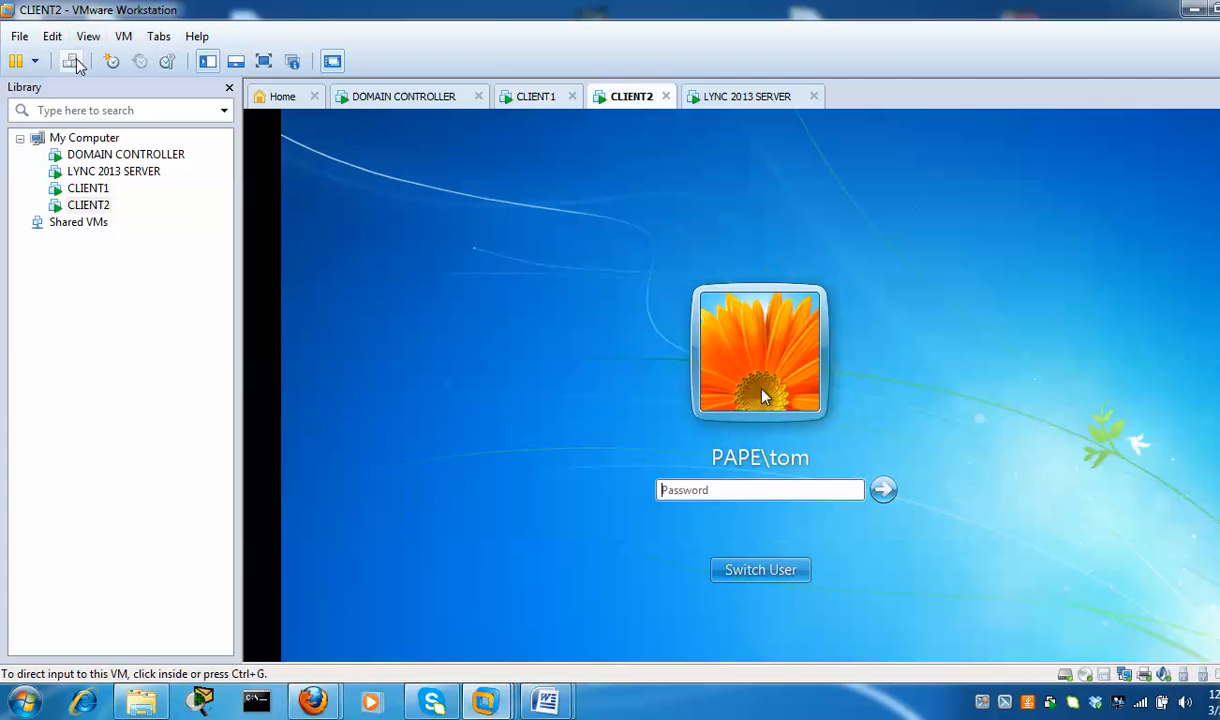
left_click(700, 488)
type("*********")
key("Return")
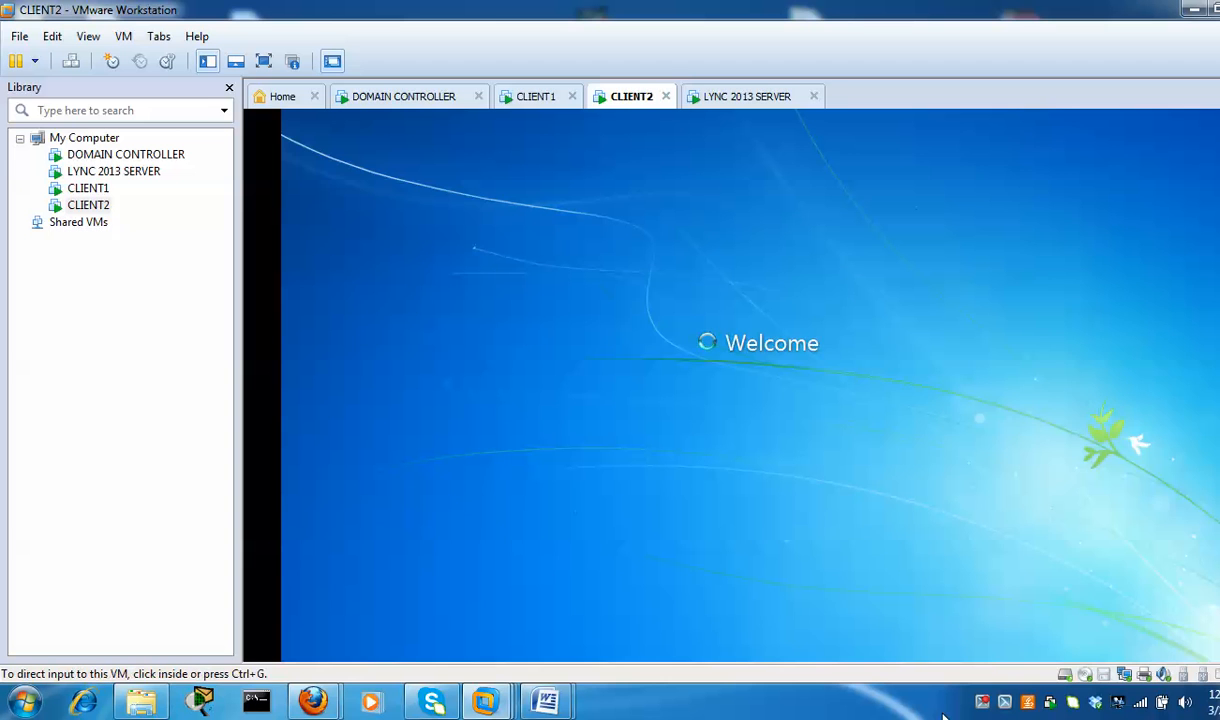
left_click(536, 99)
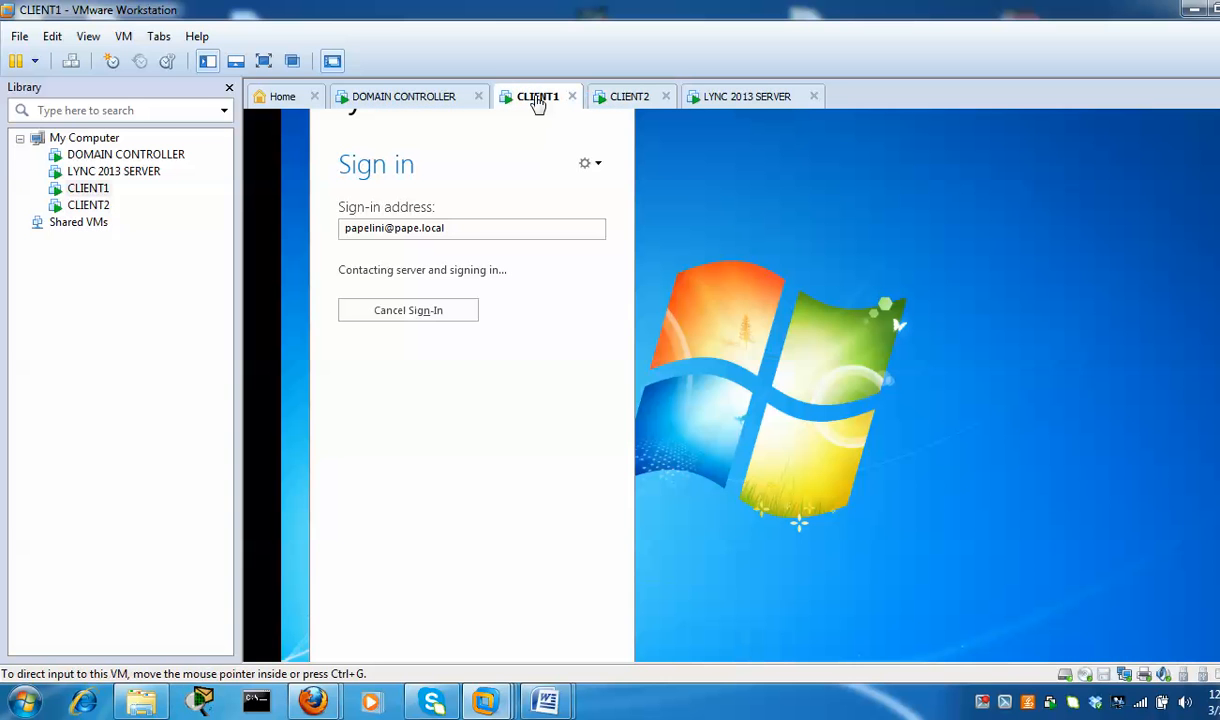
left_click(626, 100)
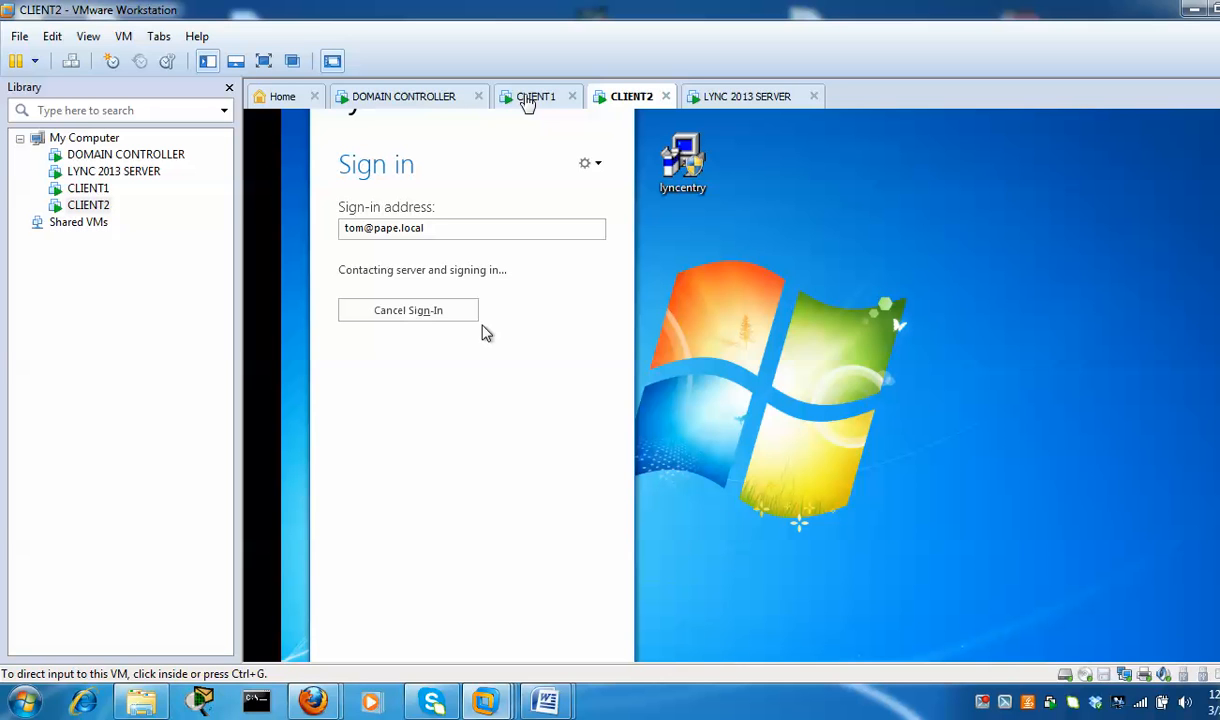
On CLIENT1, dismiss the Lync sign-in error, decline sending error information, and retry signing in
left_click(536, 100)
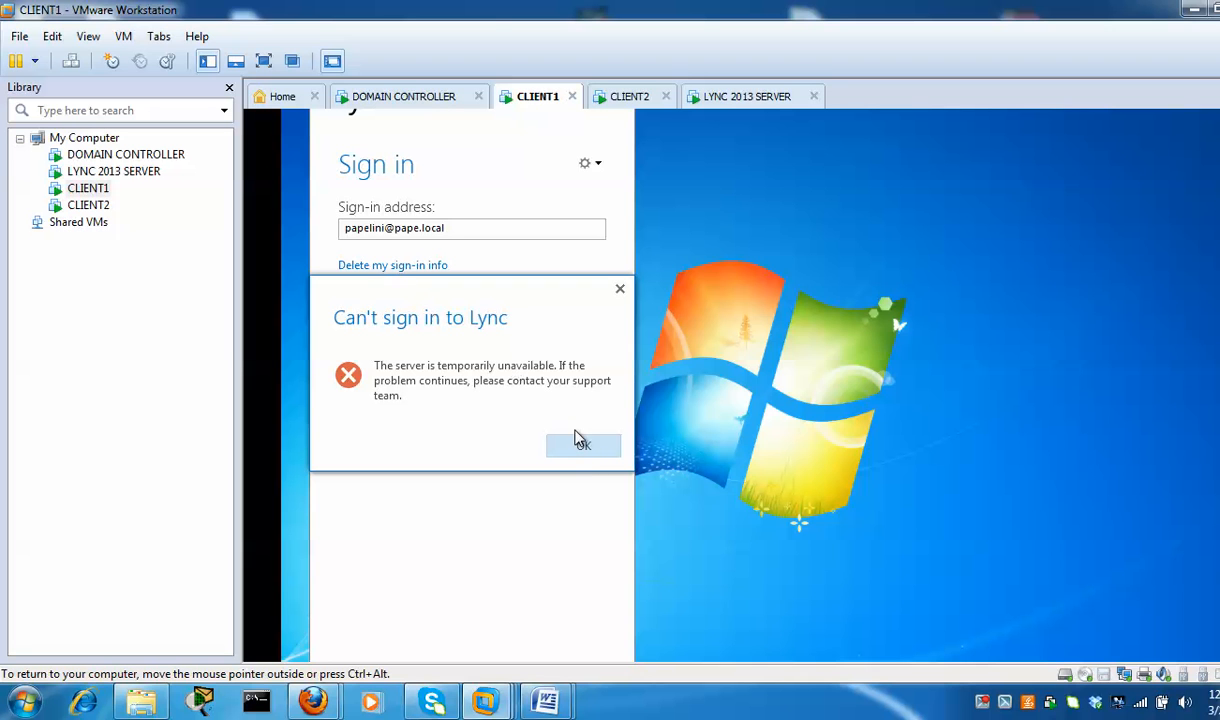
left_click(583, 448)
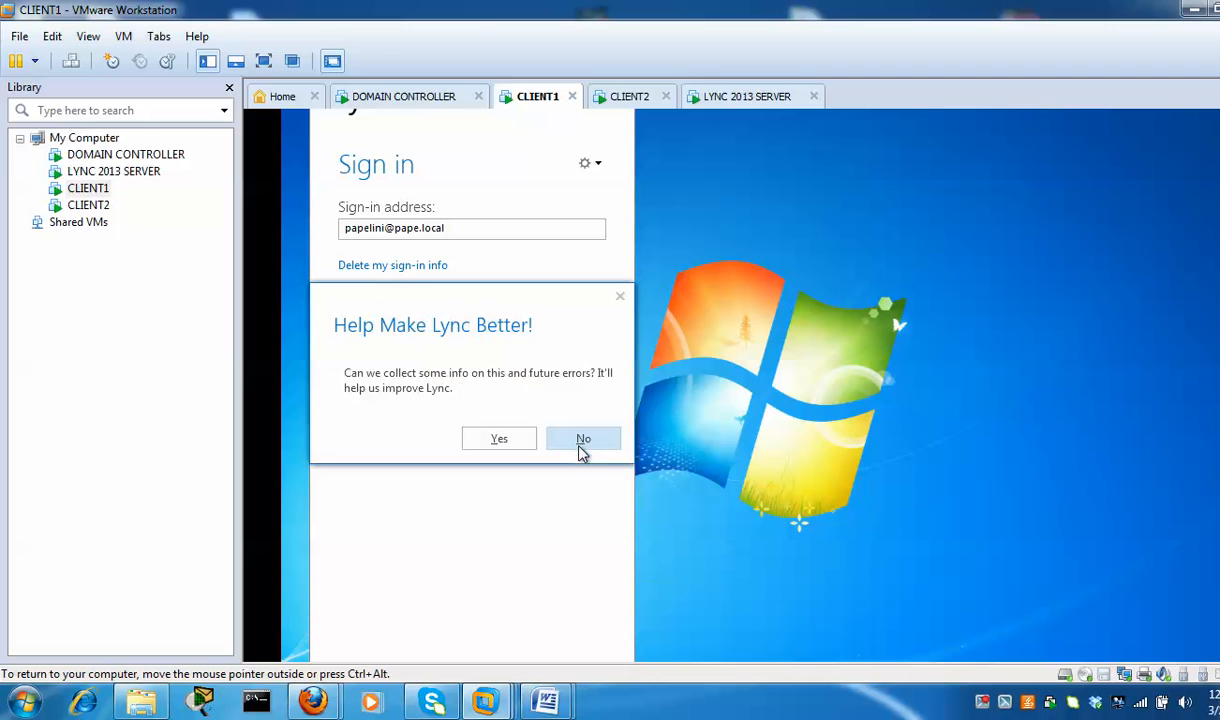
left_click(585, 446)
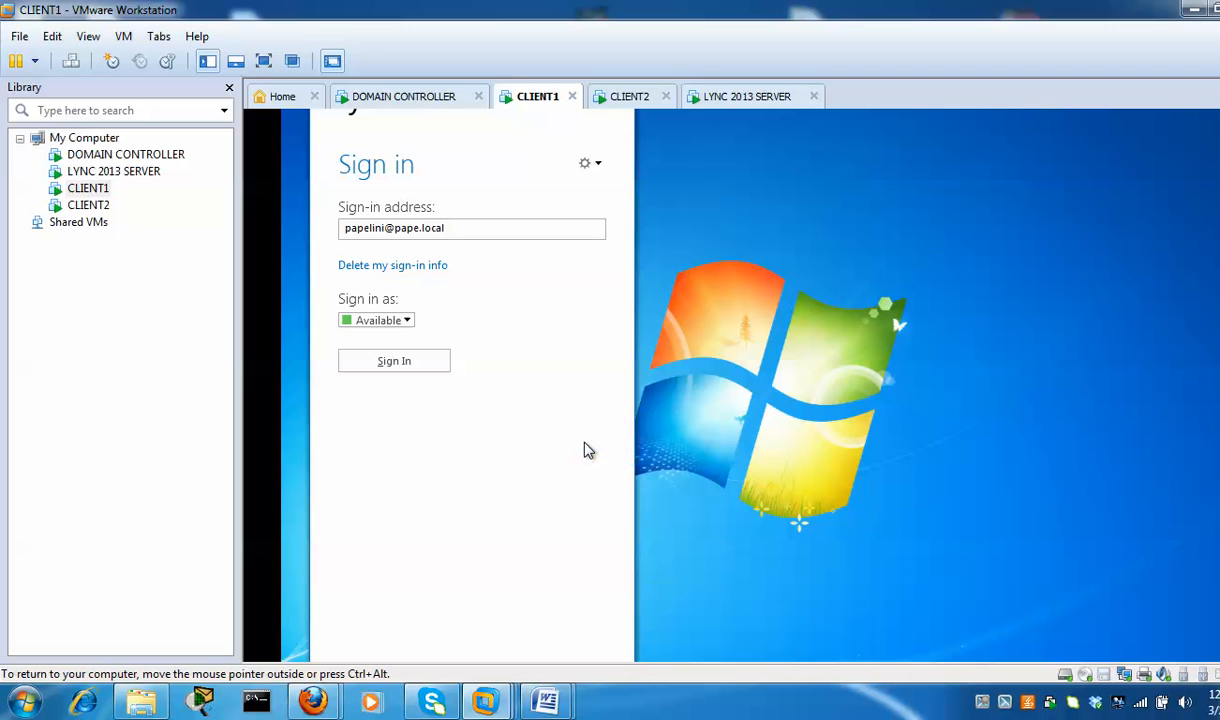
left_click(401, 368)
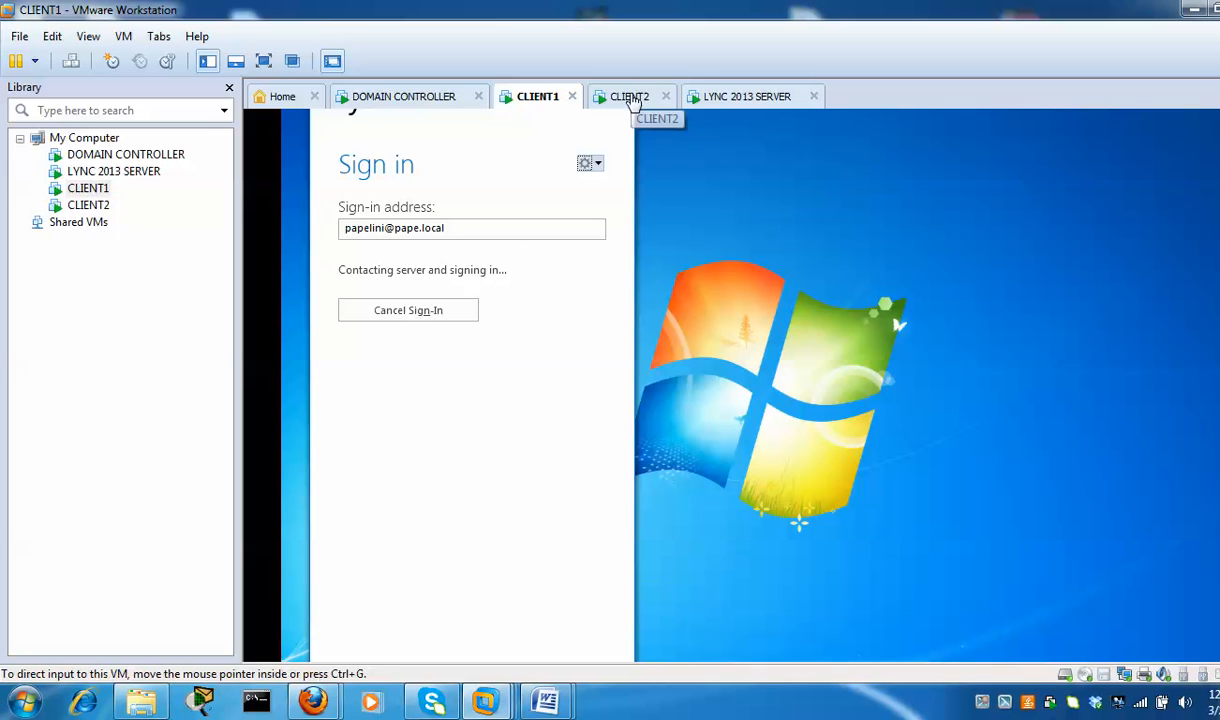
On CLIENT2, dismiss the Lync sign-in error and decline sending error information
left_click(632, 97)
left_click(531, 104)
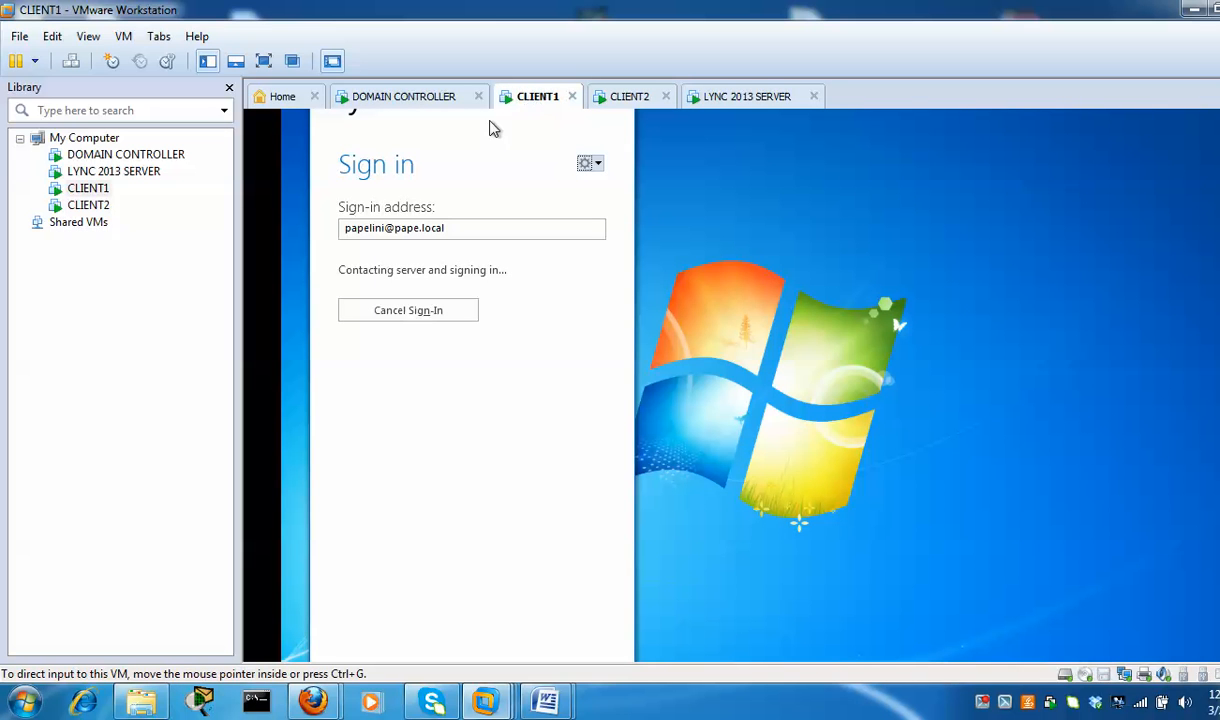
left_click(632, 97)
left_click(584, 450)
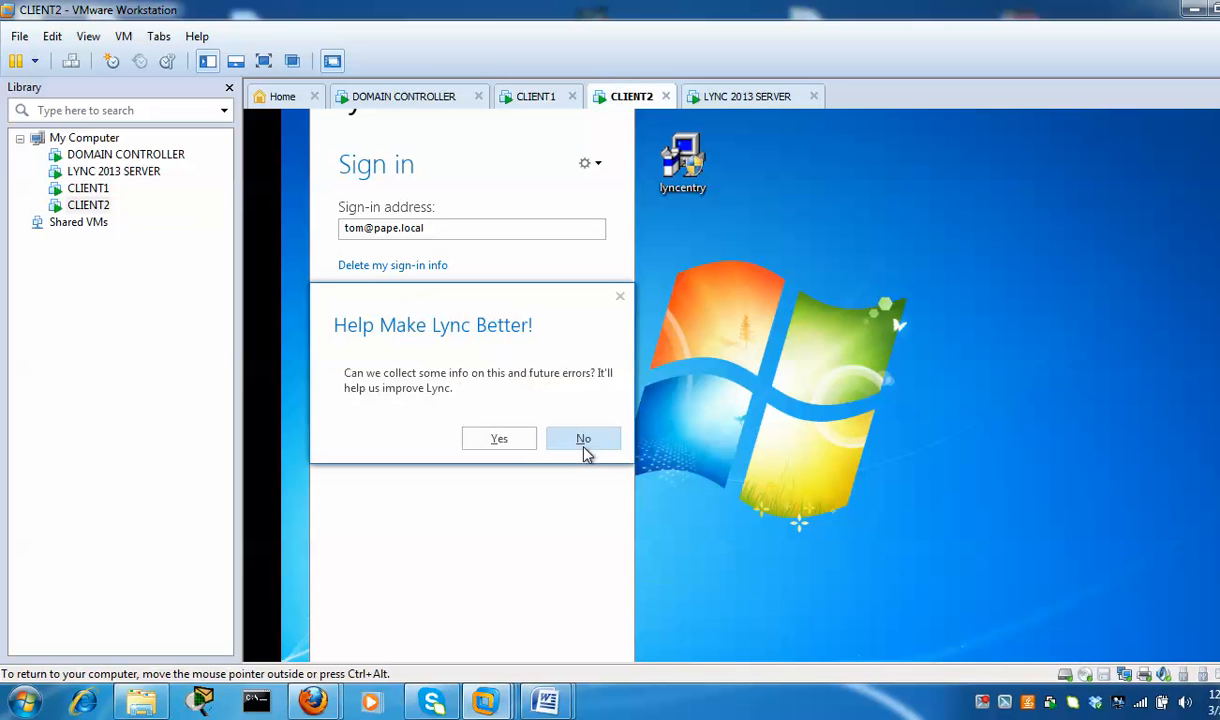
left_click(583, 440)
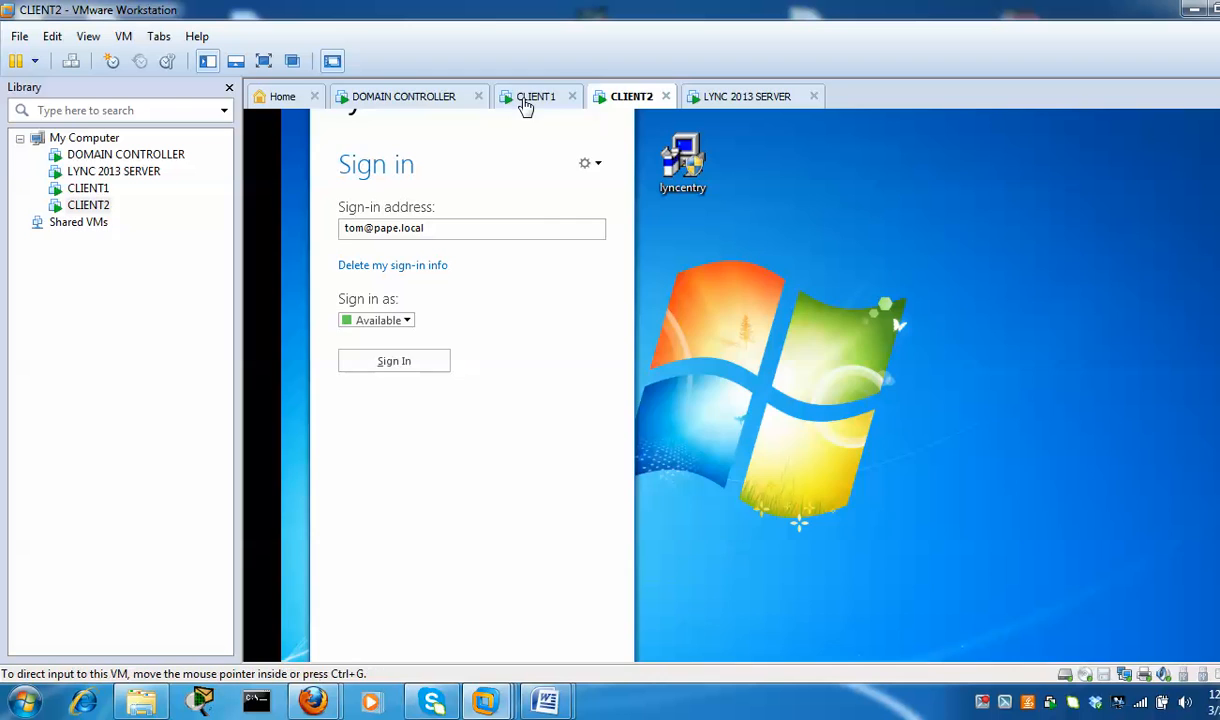
left_click(531, 97)
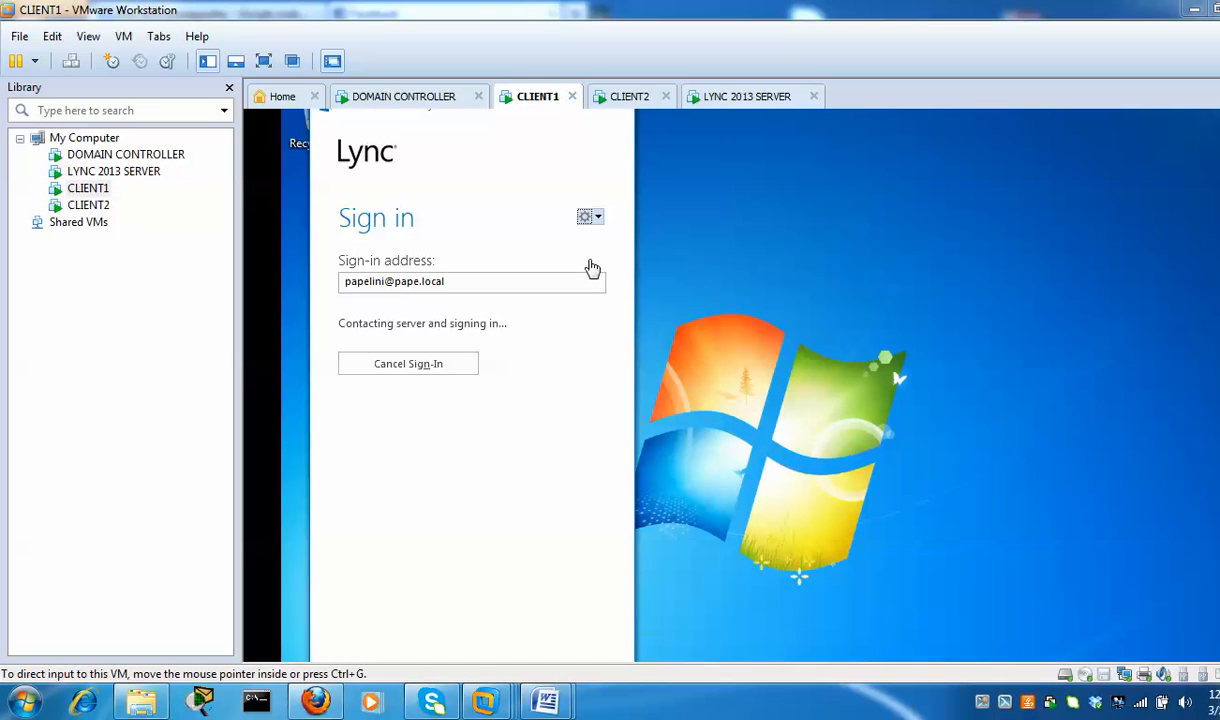
Confirm CLIENT2's Lync is signed in, then cancel and restart CLIENT1's stalled sign-in
left_click(628, 97)
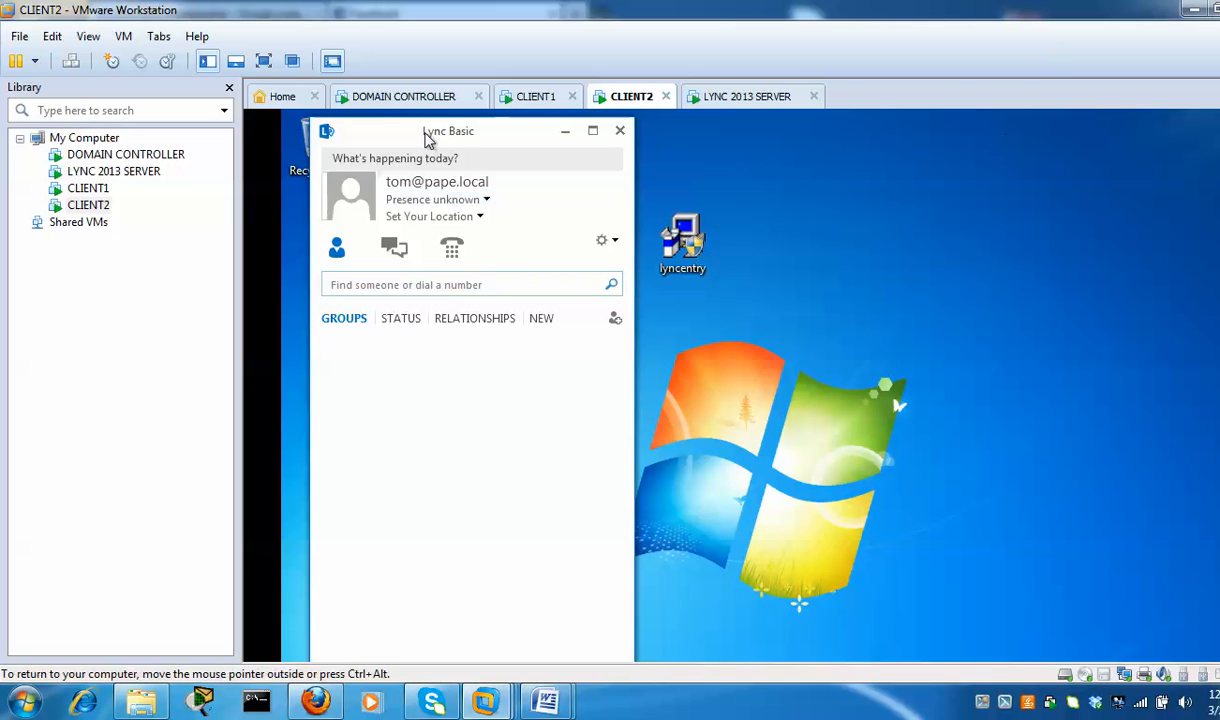
left_click(434, 286)
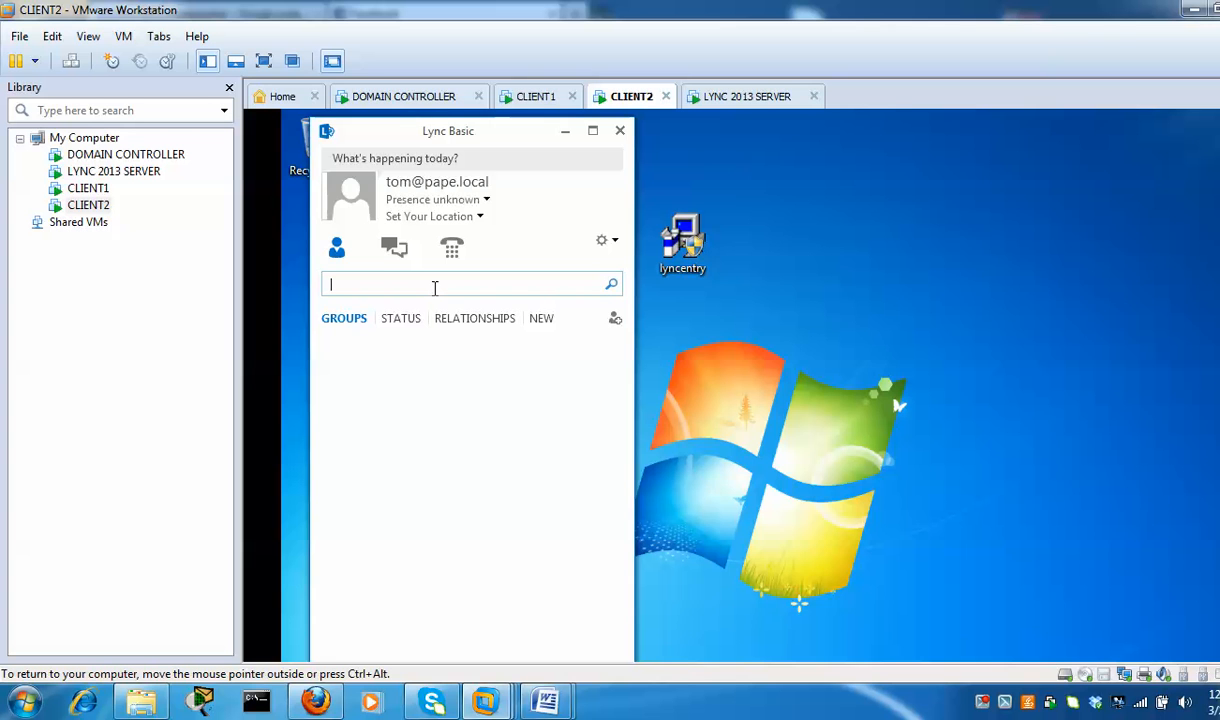
left_click(530, 98)
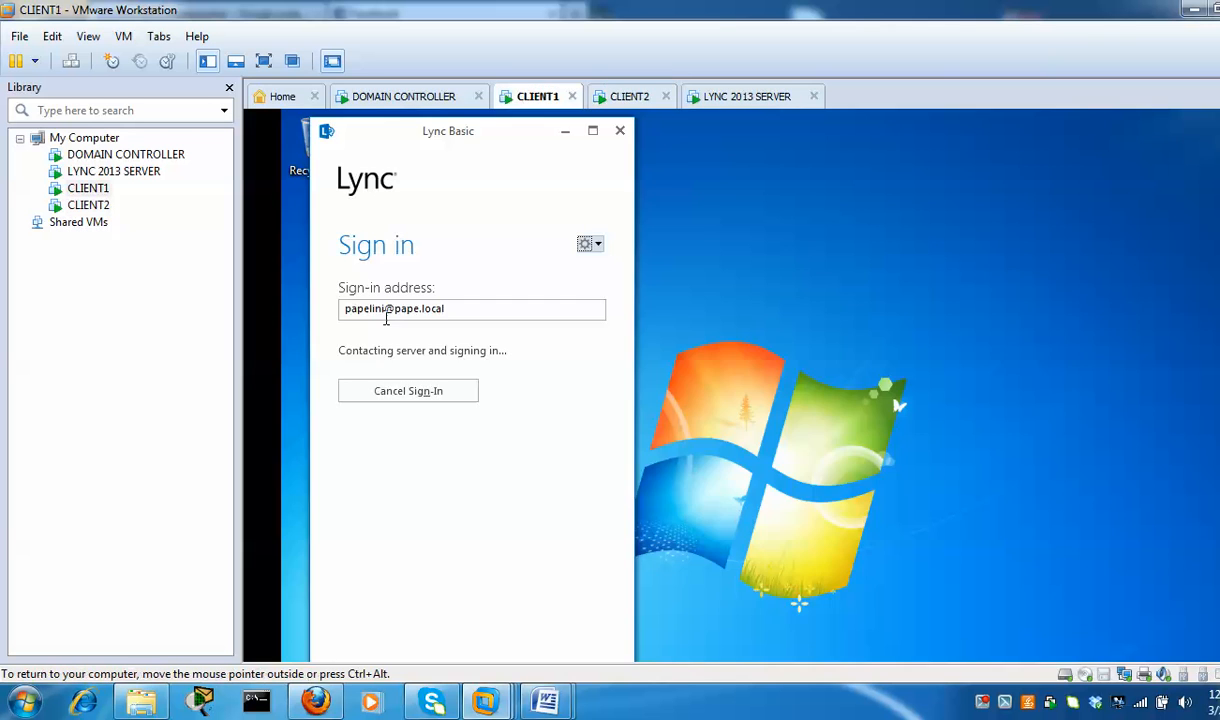
left_click(393, 399)
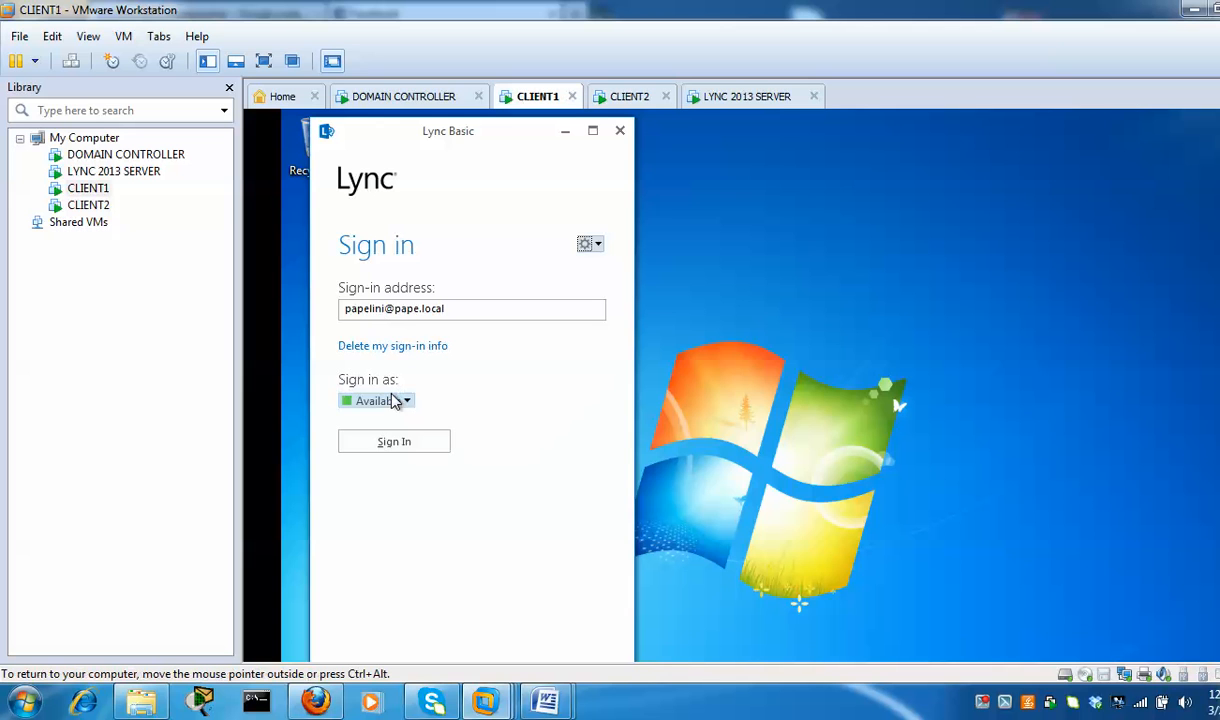
left_click(400, 448)
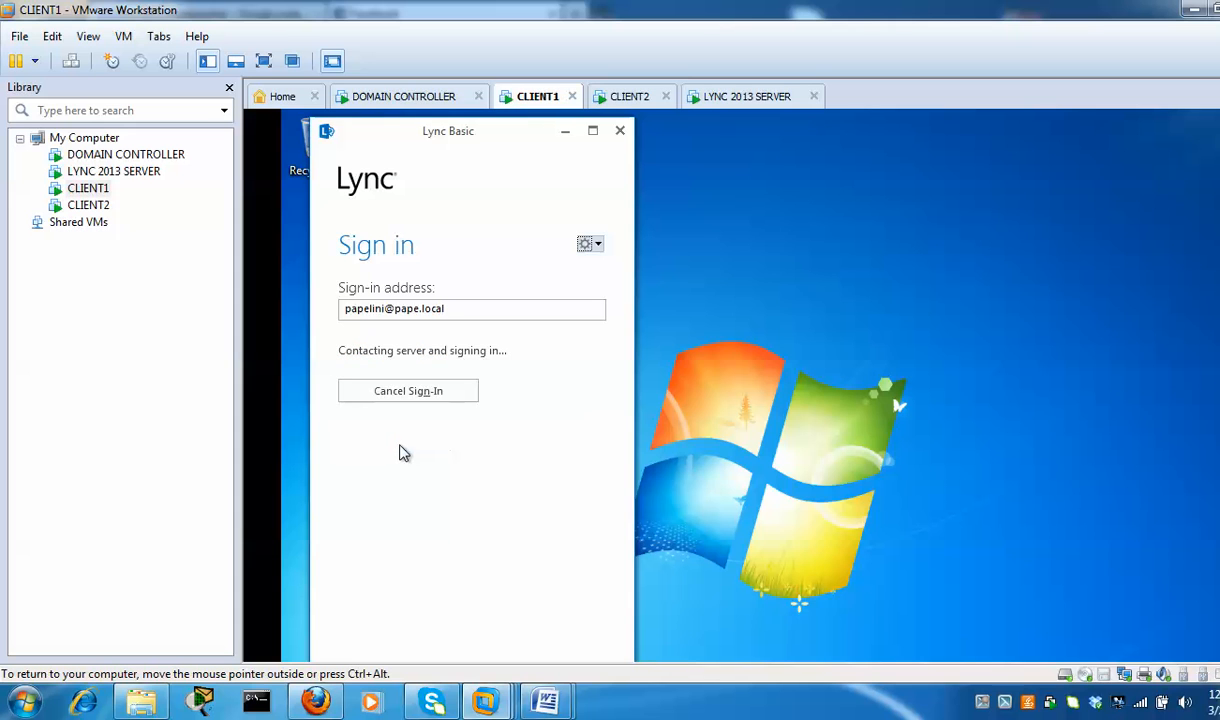
left_click(617, 98)
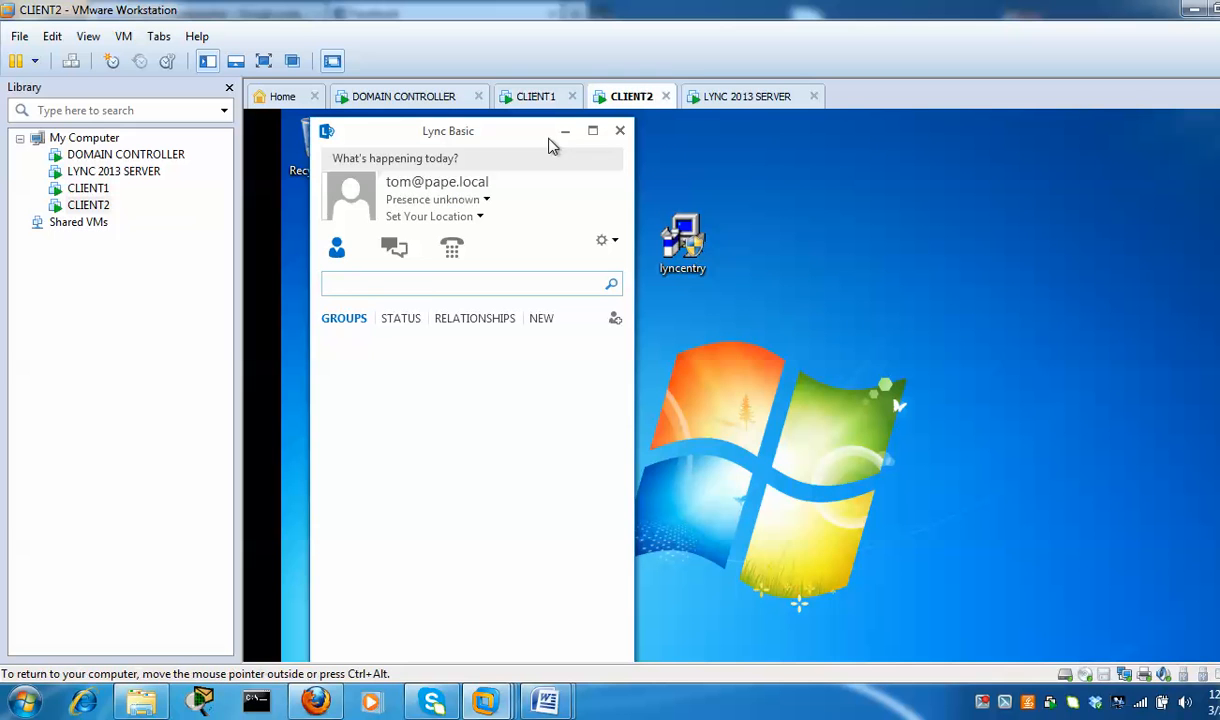
Search Lync for the other user's e-mail address and start an IM conversation with them
left_click(428, 283)
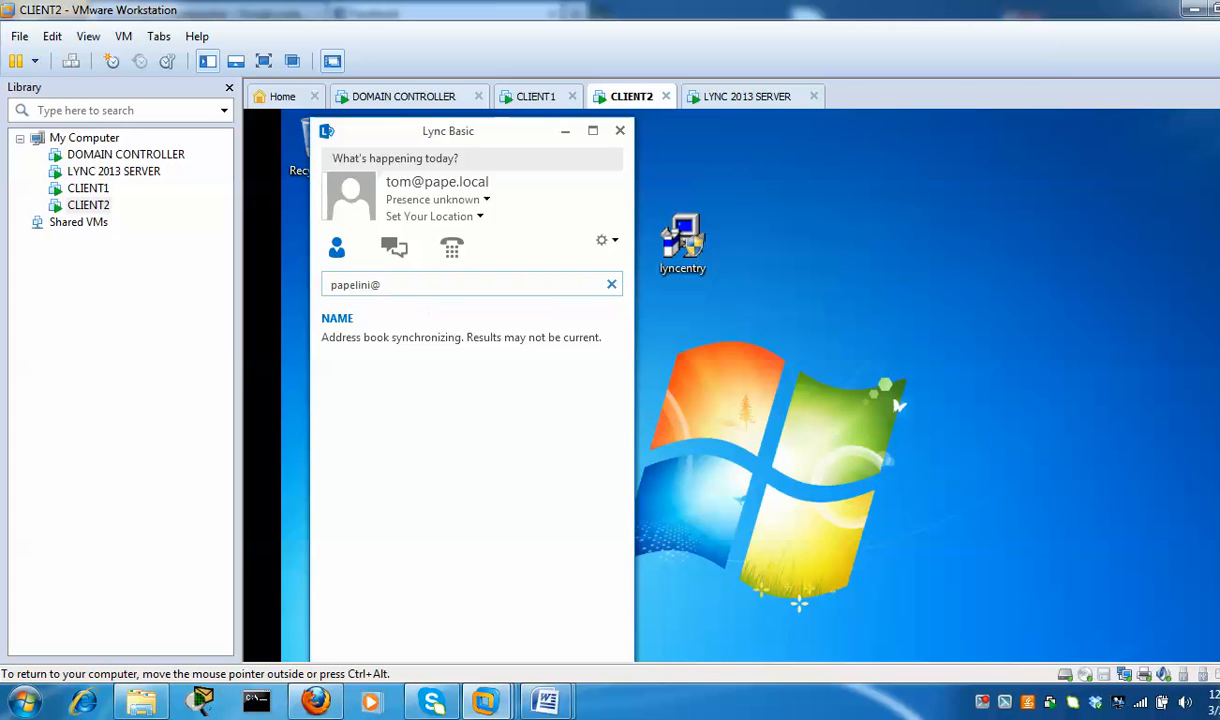
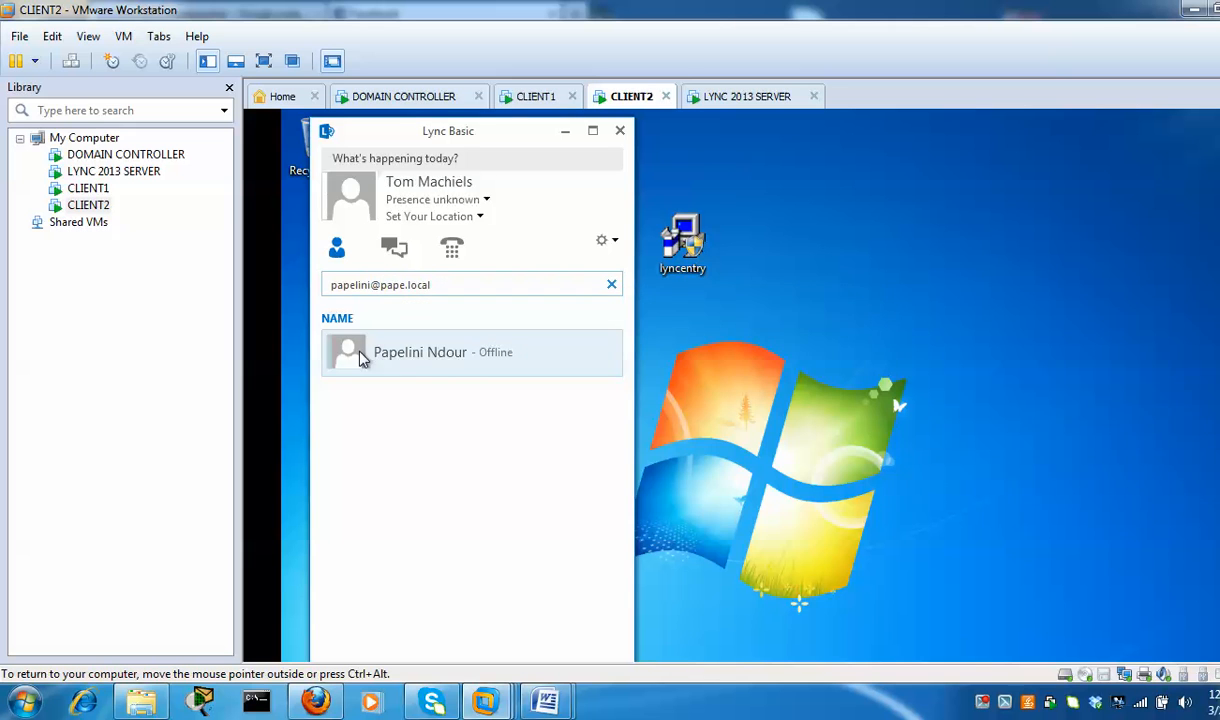
mouse_move(376, 365)
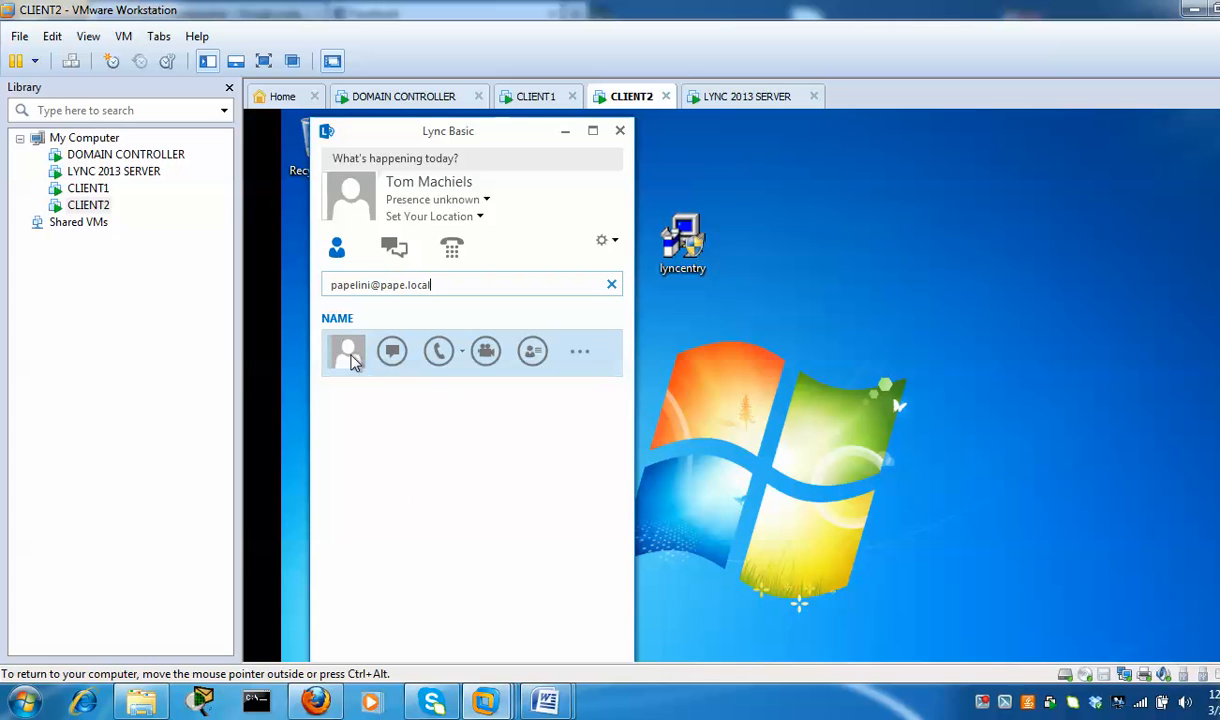
right_click(352, 362)
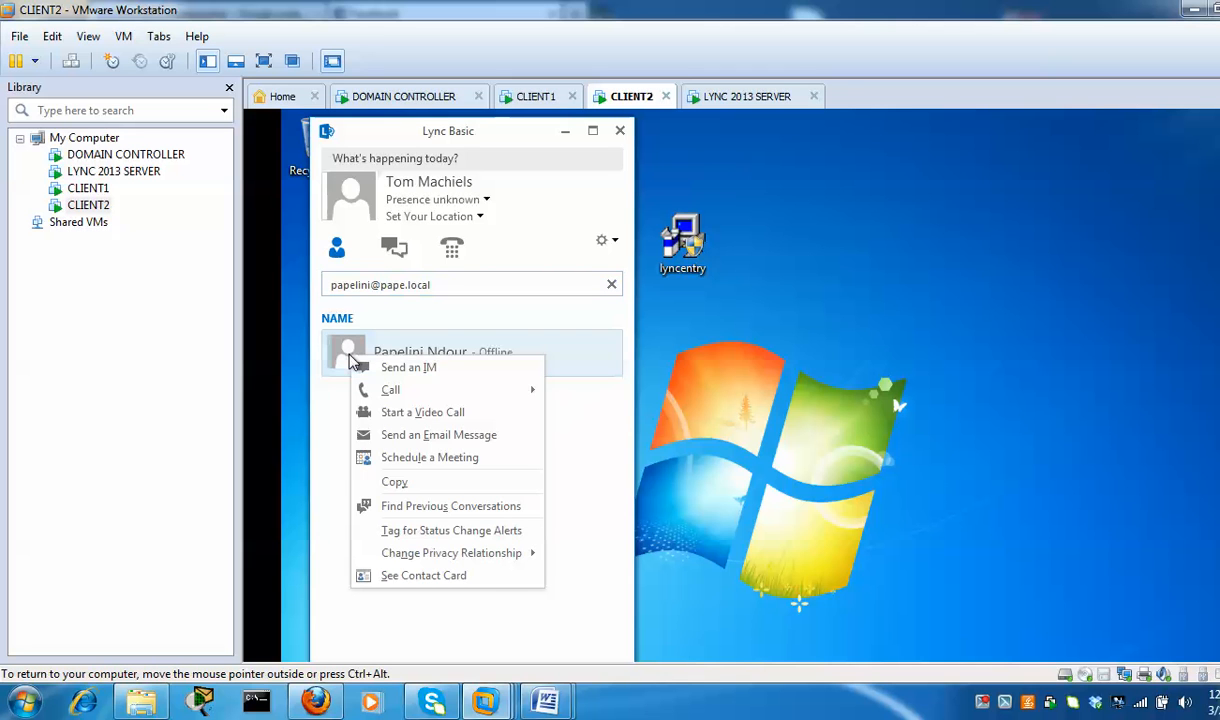
left_click(420, 375)
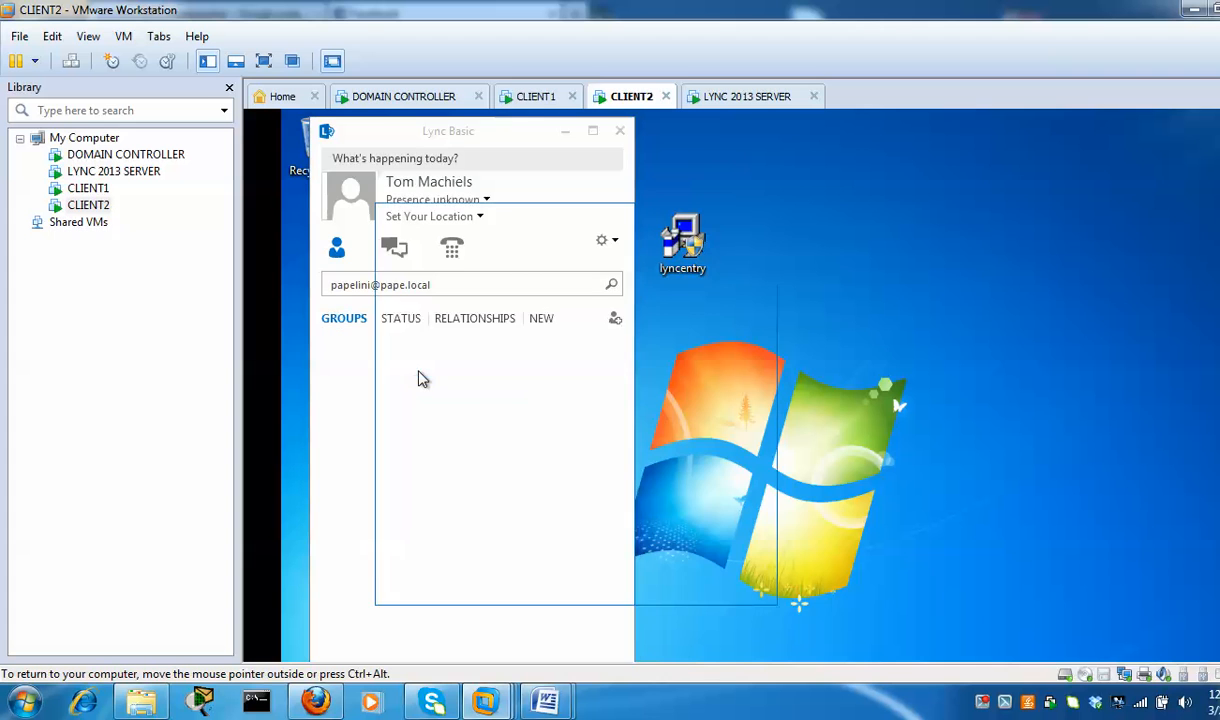
On CLIENT1, search Lync's Find someone box for the other user's e-mail address
left_click(534, 99)
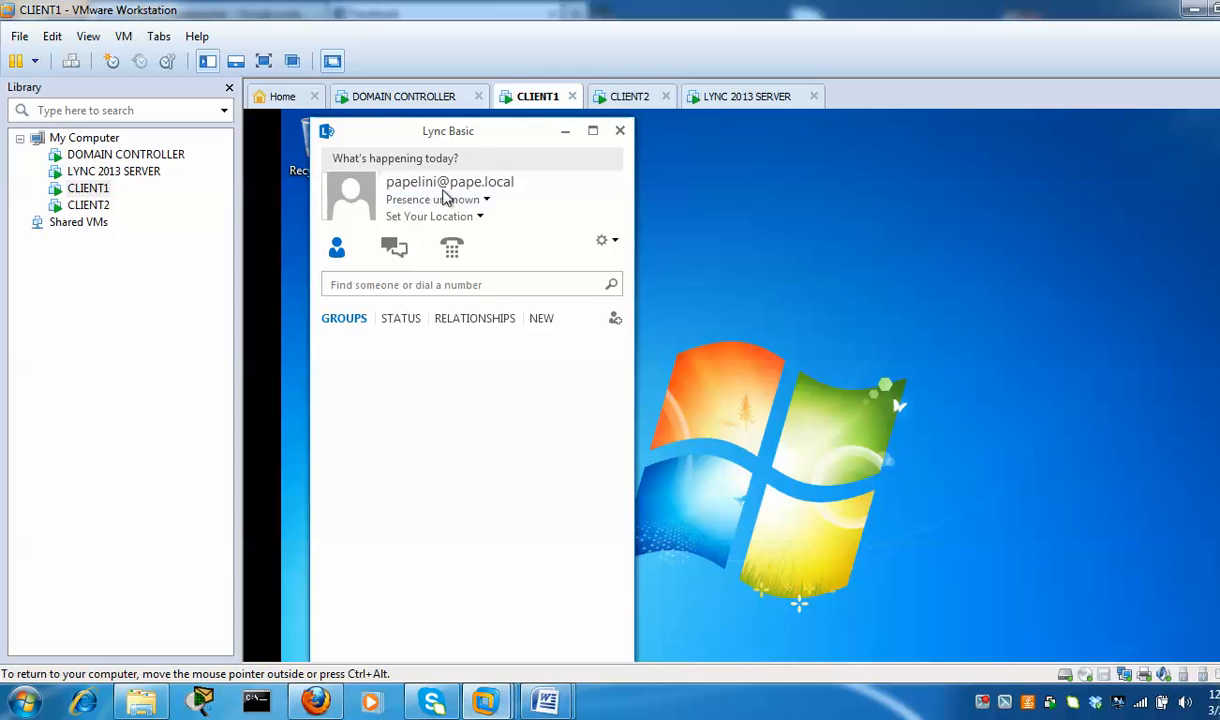
left_click(491, 284)
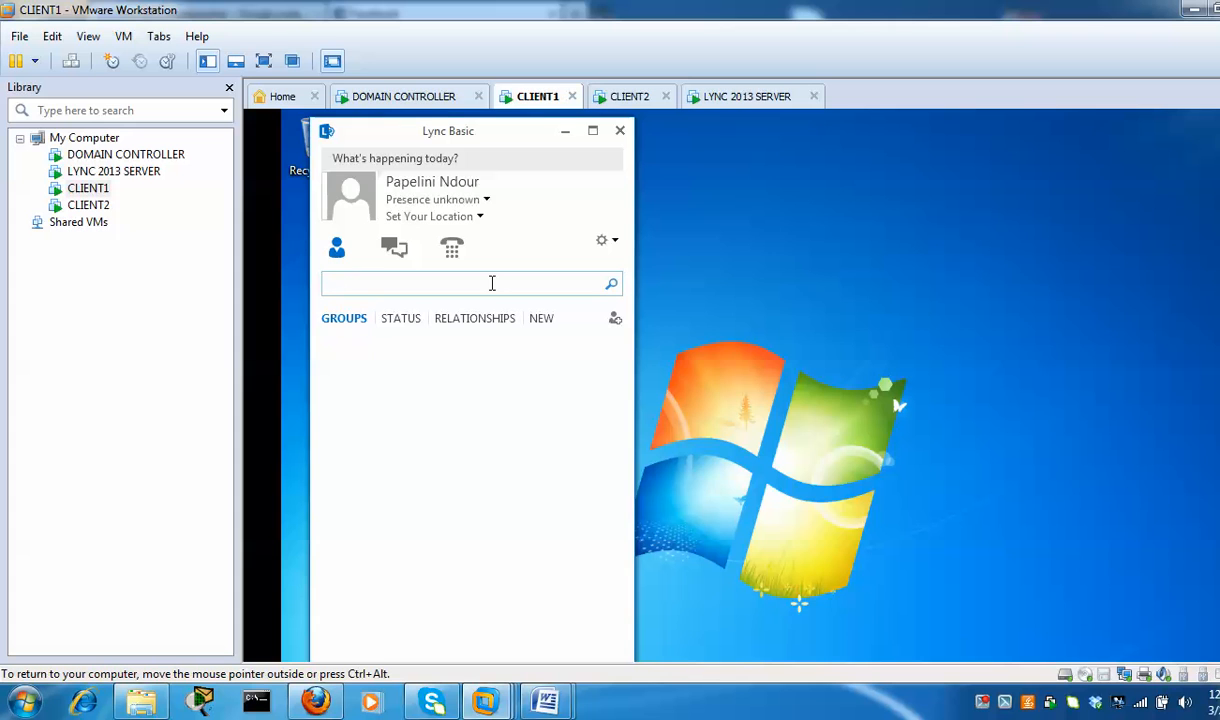
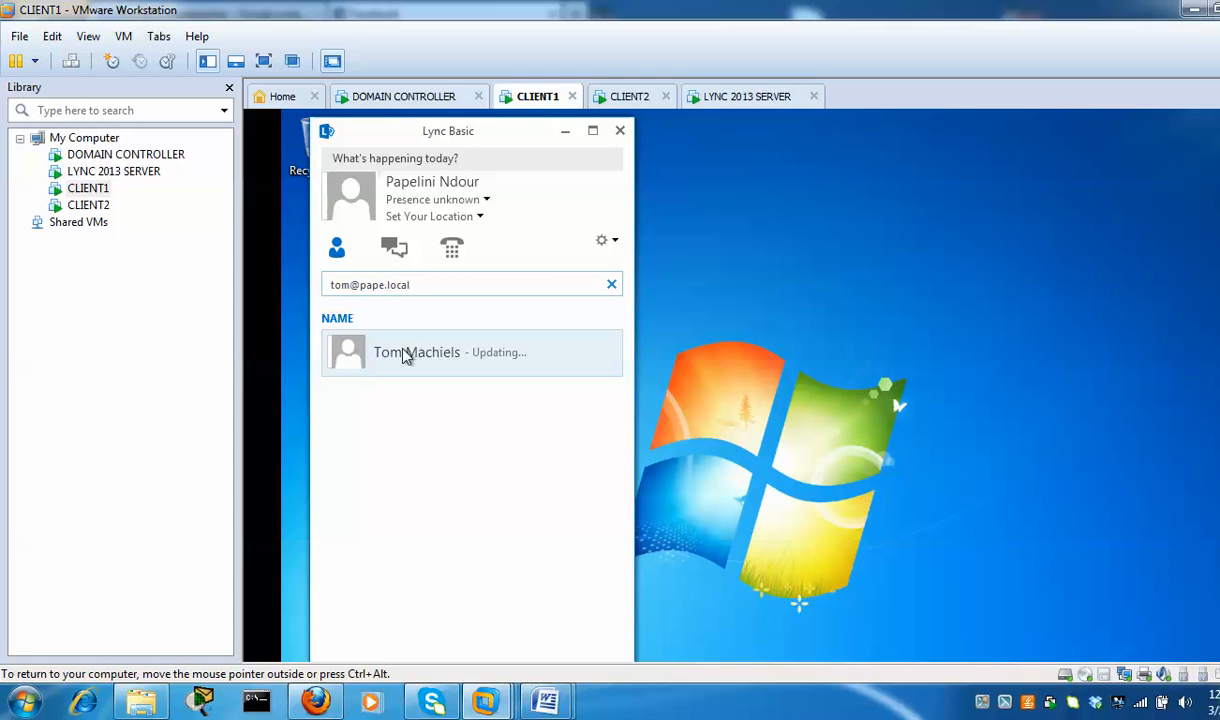
mouse_move(355, 358)
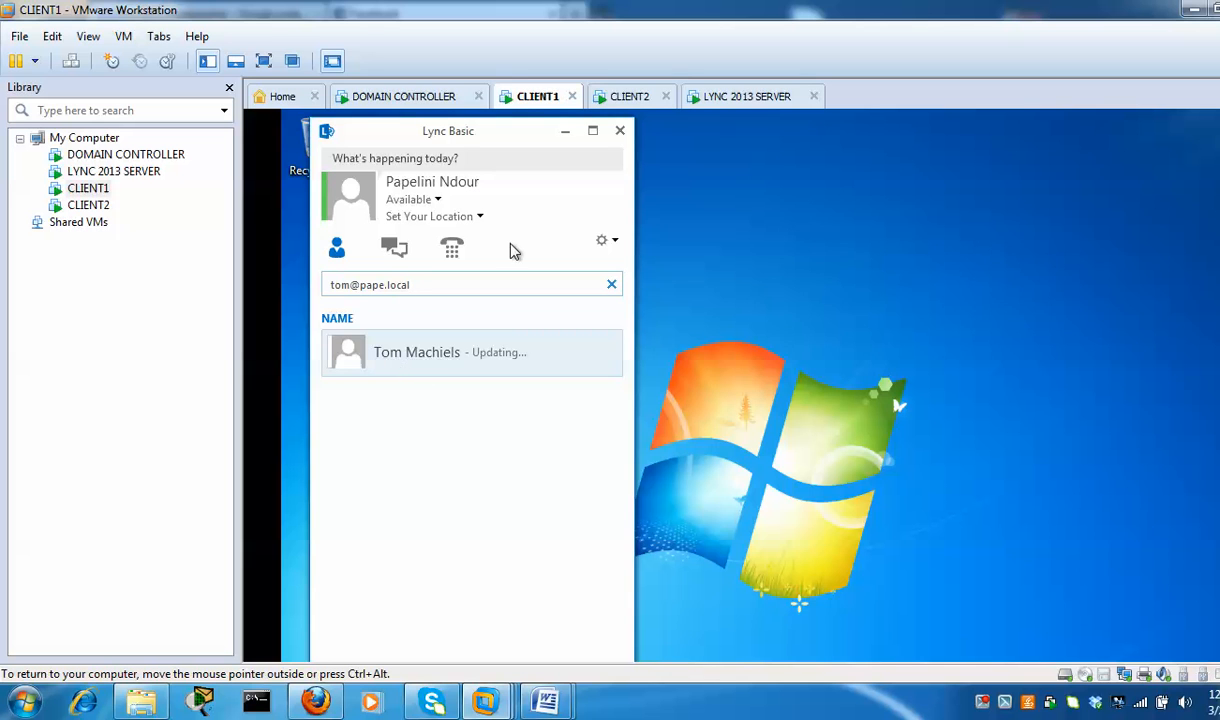
On CLIENT2, move the chat window right and send a greeting to the other user
left_click(630, 97)
left_click_drag(498, 219, 804, 163)
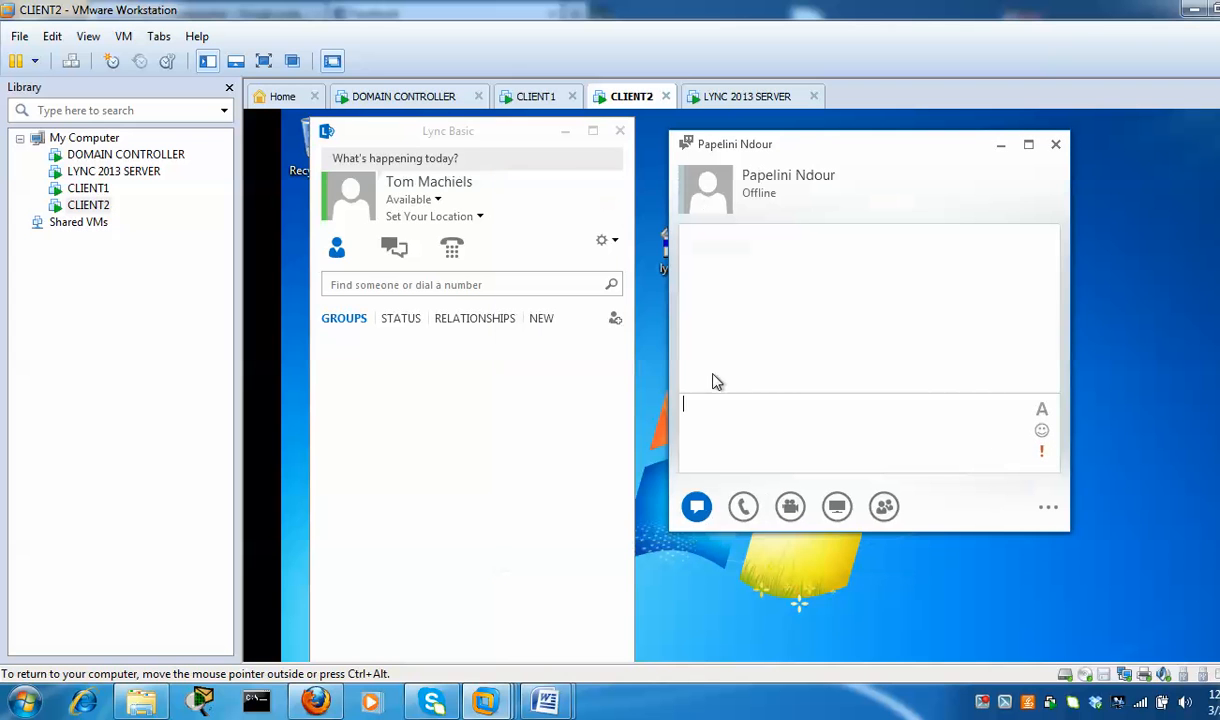
type("Hre")
key("BackSpace")
key("BackSpace")
type("ey papelini")
key("Return")
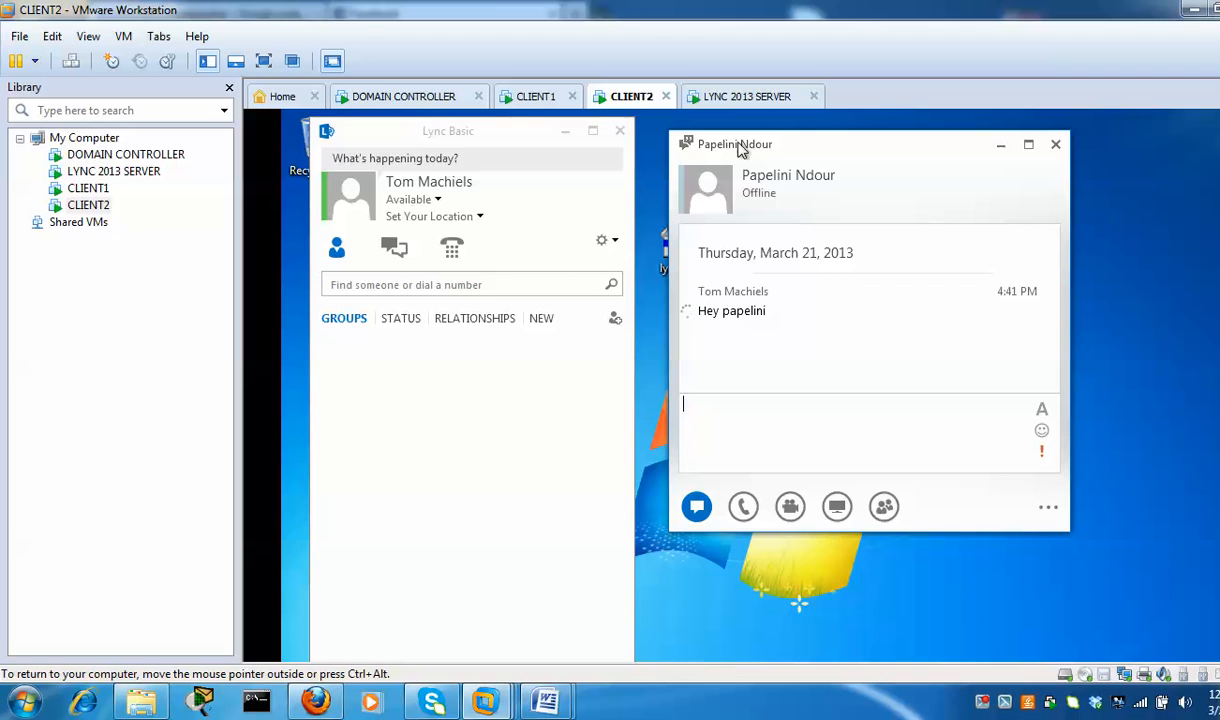
left_click(536, 100)
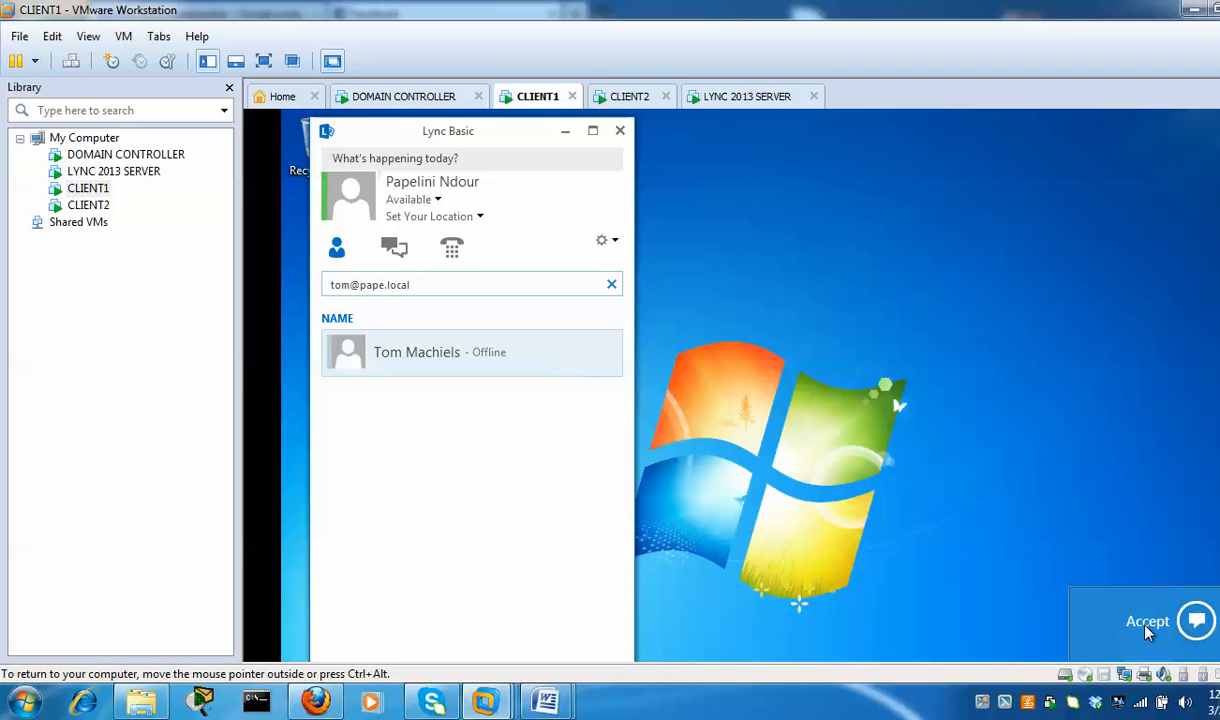
Accept the incoming chat on CLIENT1 and reply 'Hey man how are you'
left_click(1148, 632)
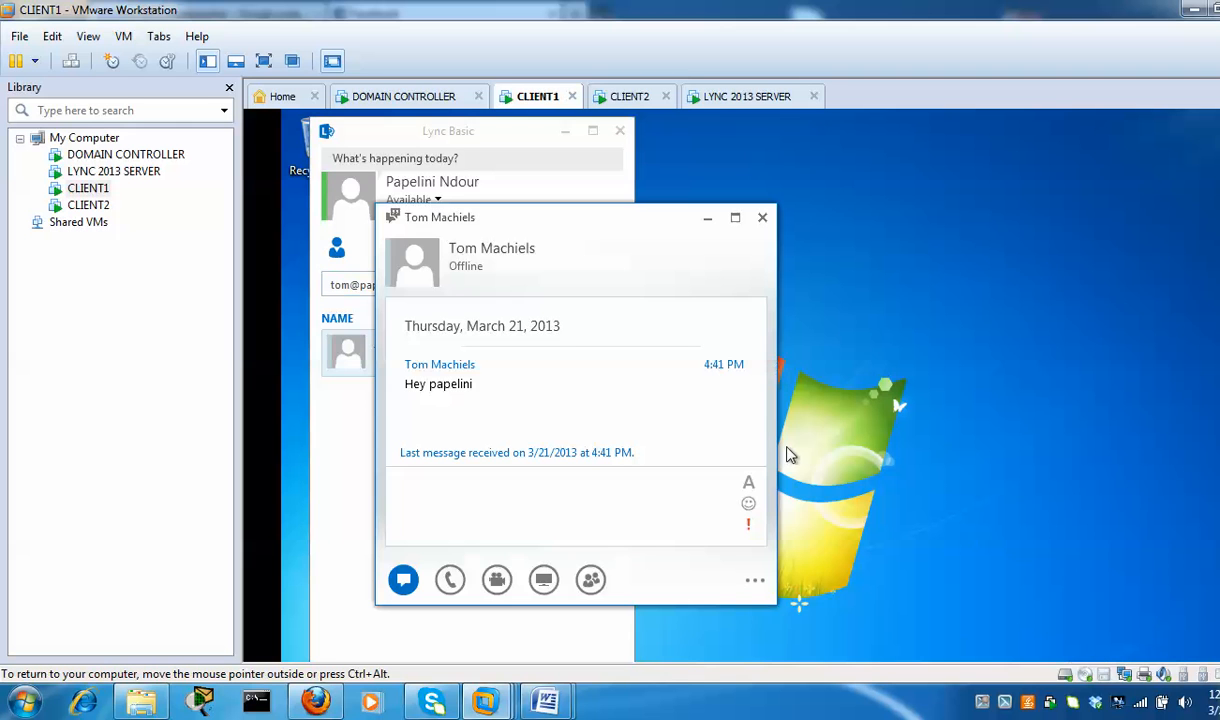
left_click_drag(530, 243, 755, 170)
type("He")
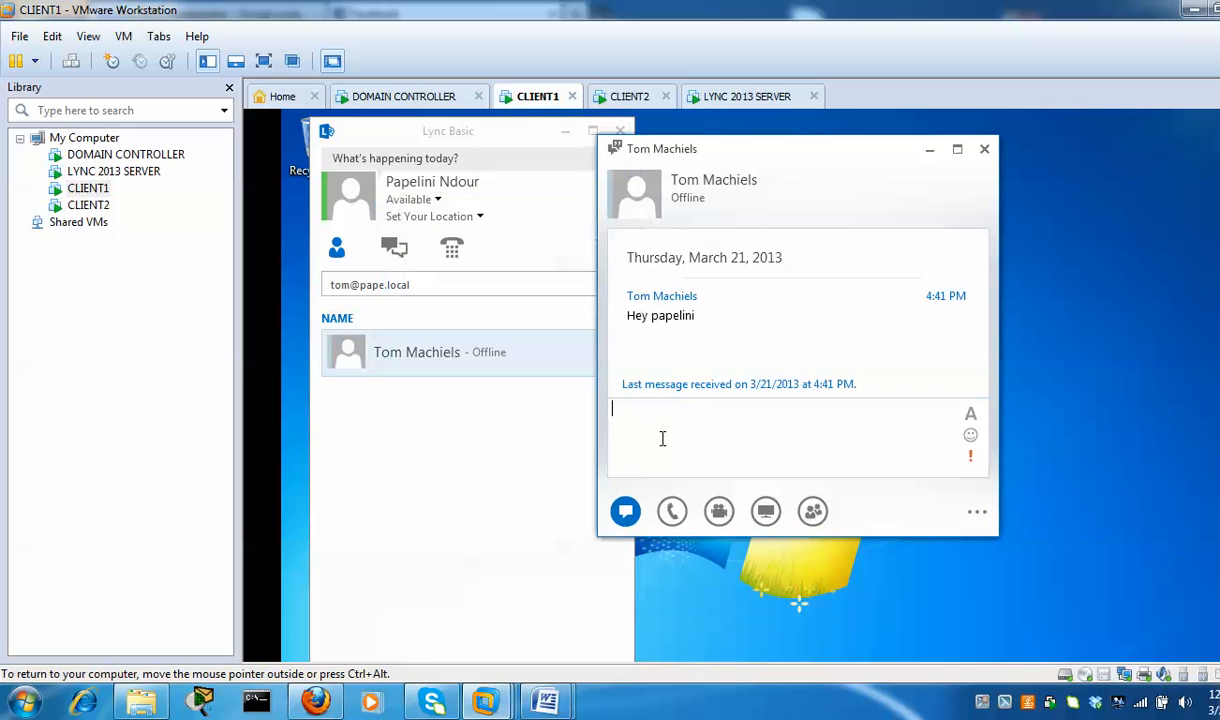
type("y man how are you")
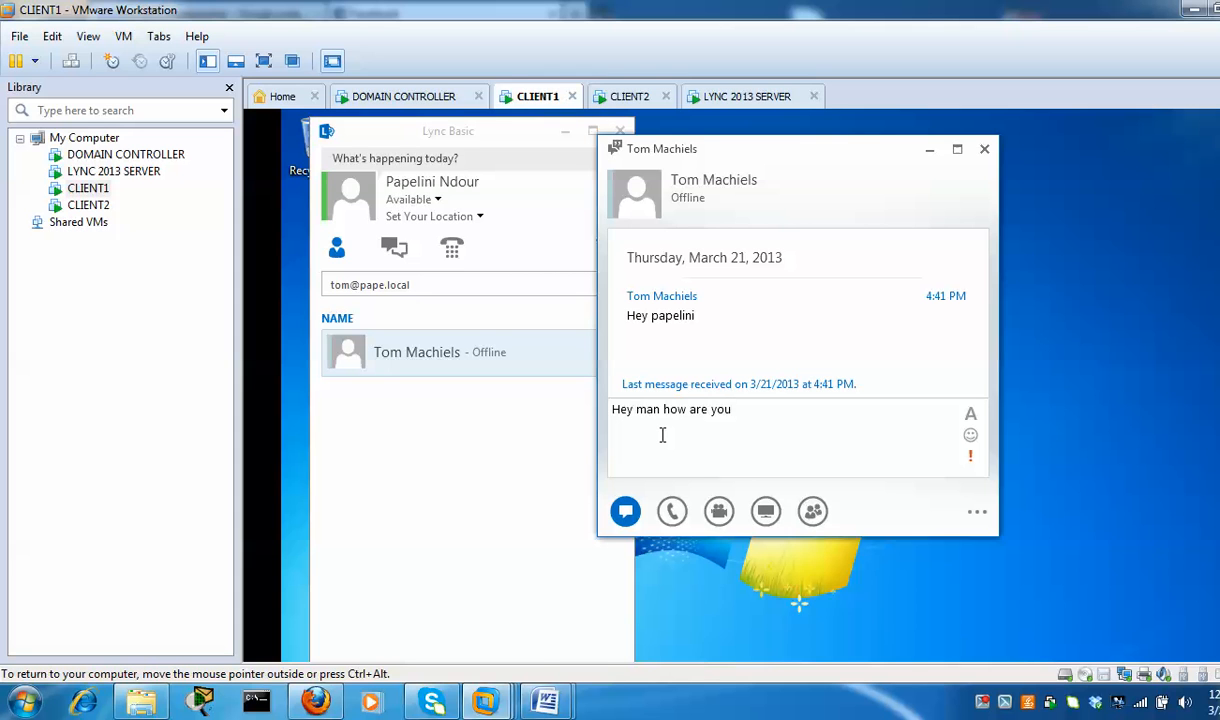
key("Return")
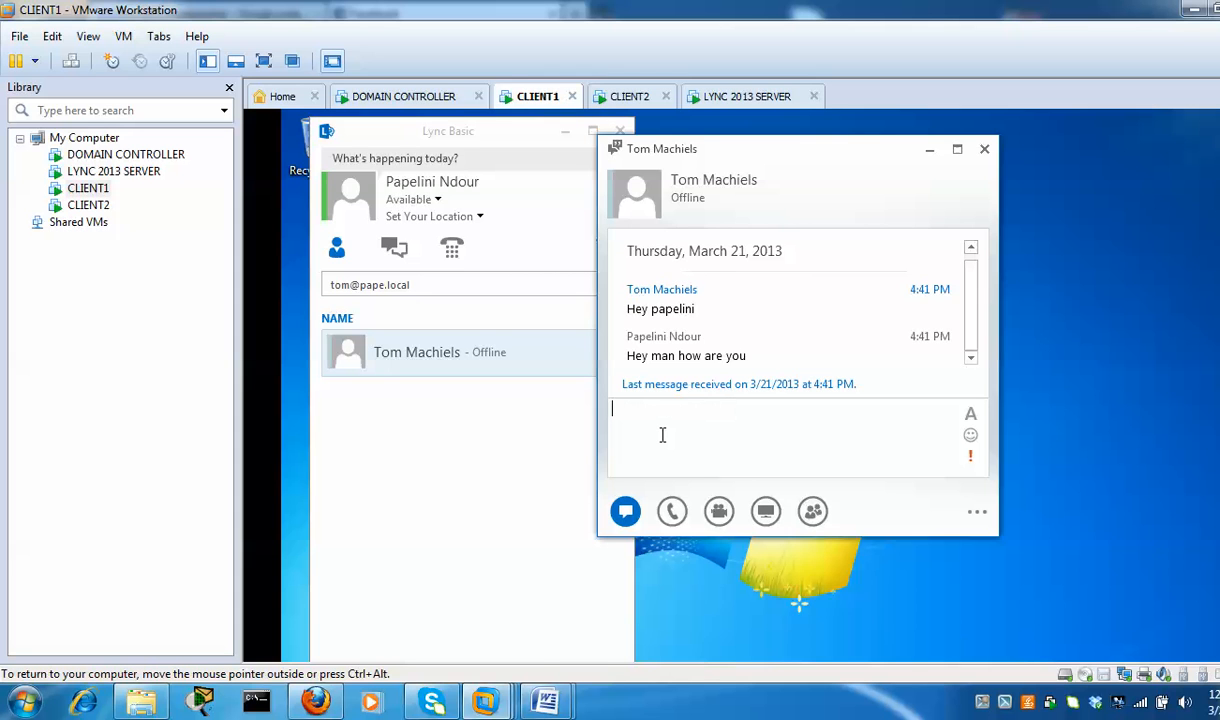
From CLIENT2, send 'are you in the office?' and check it arrives on CLIENT1
left_click(628, 100)
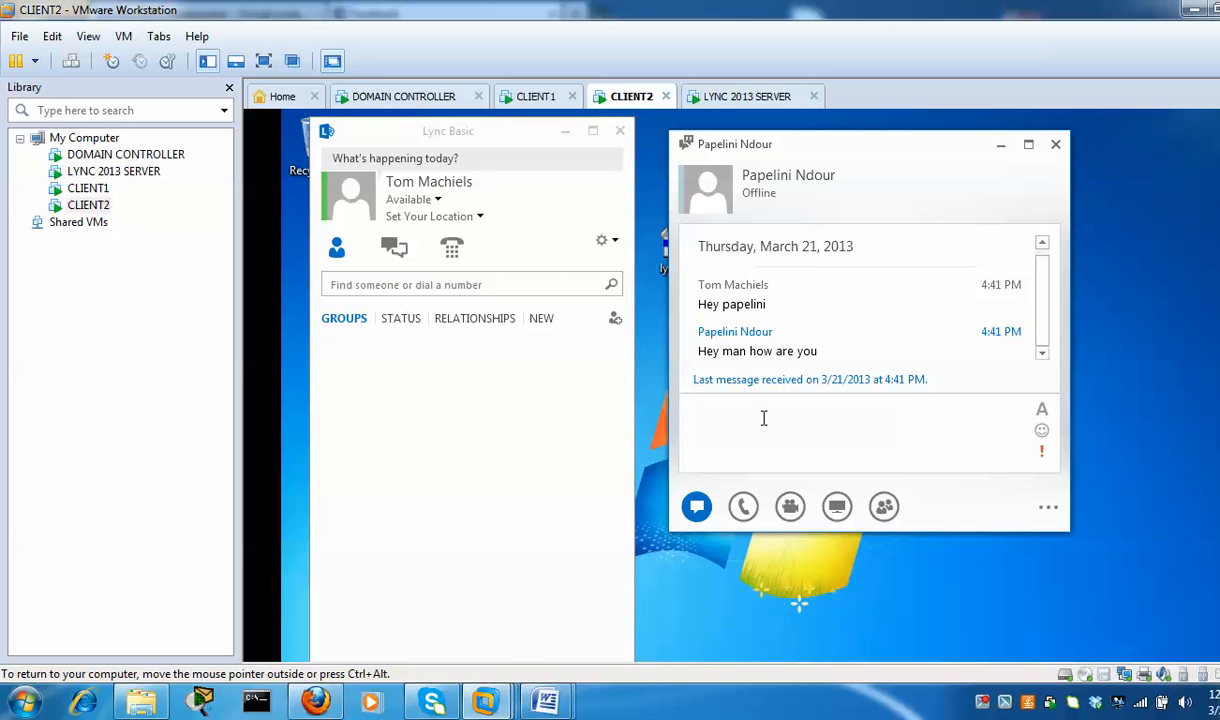
type("are you y")
key("BackSpace")
type("int he")
key("BackSpace")
key("BackSpace")
key("BackSpace")
key("BackSpace")
key("BackSpace")
type("the office?")
key("Return")
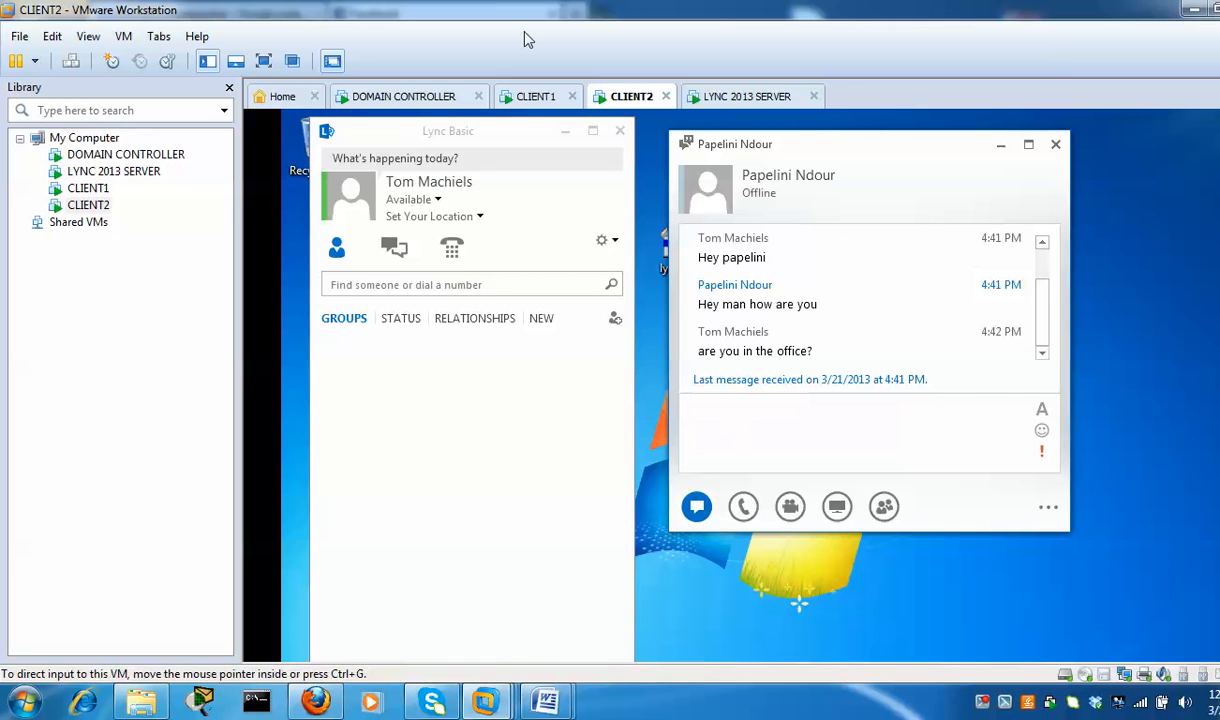
left_click(536, 97)
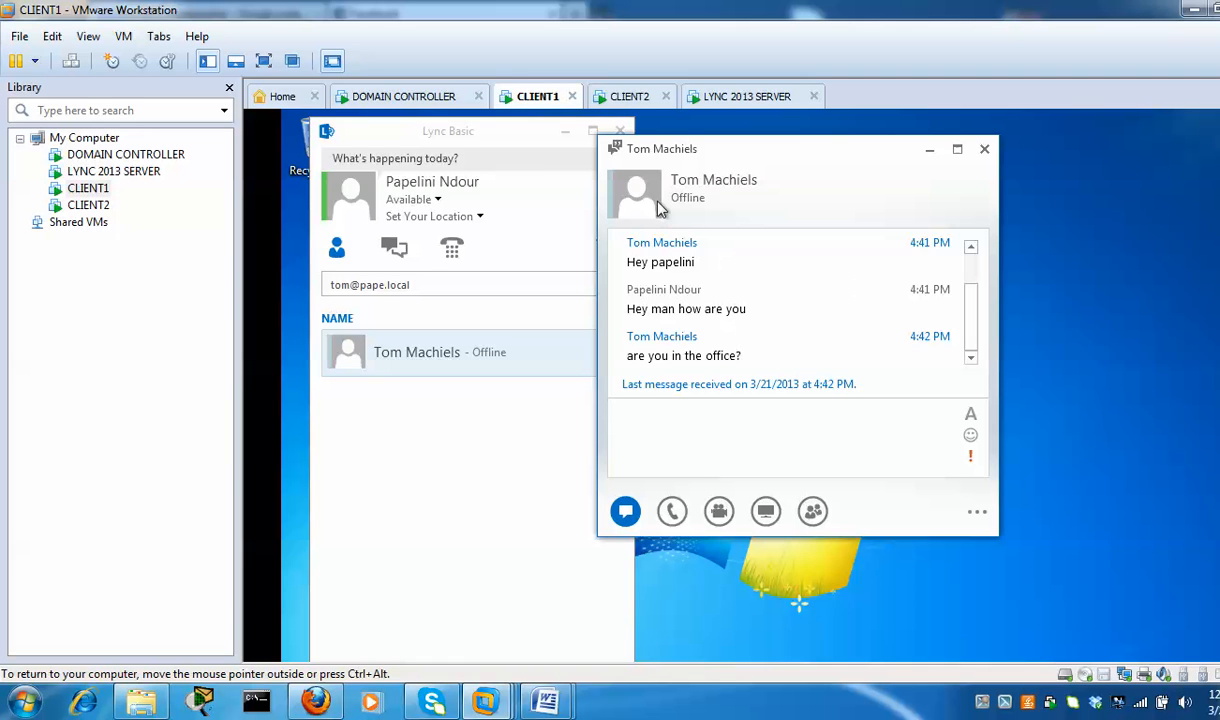
In CLIENT1's conversation, choose Present > Desktop to share the whole desktop
left_click(694, 428)
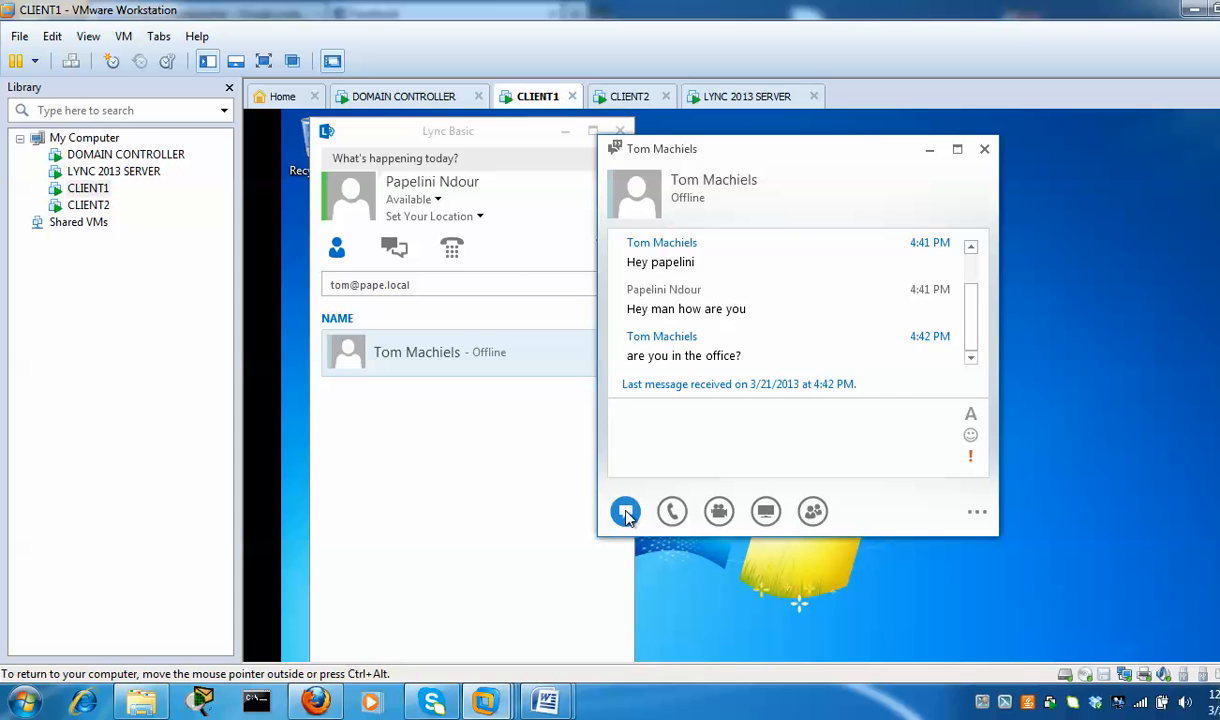
mouse_move(675, 515)
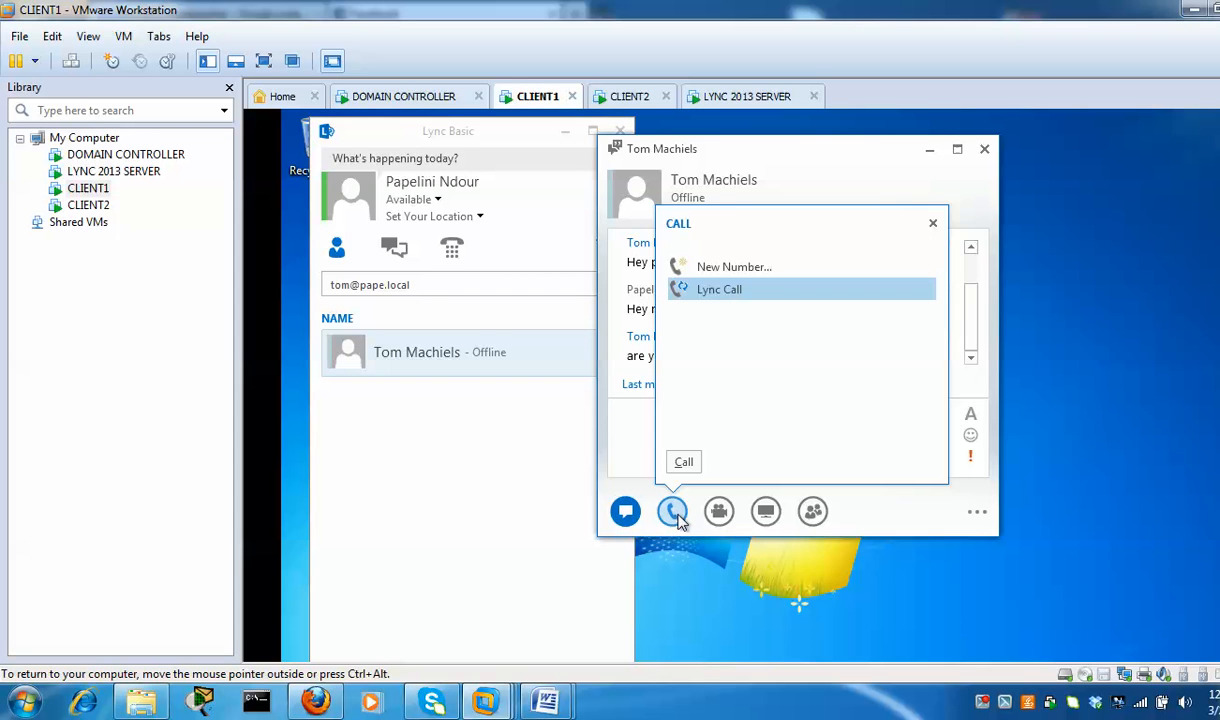
mouse_move(719, 512)
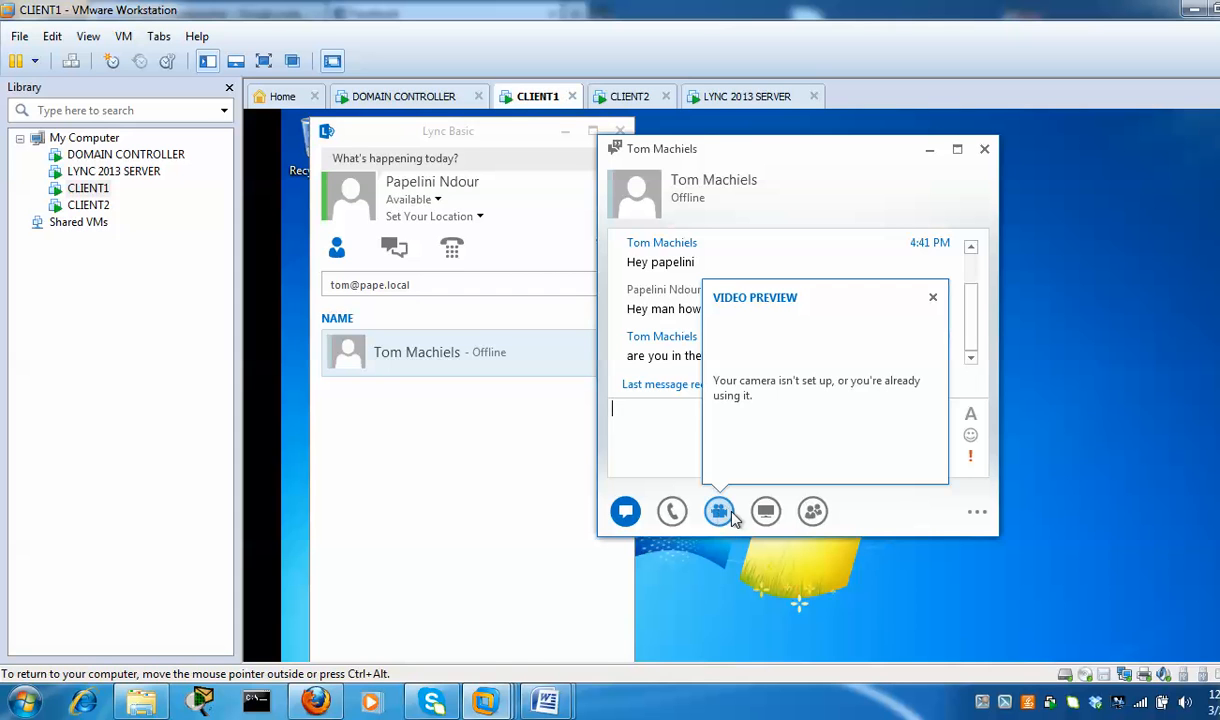
mouse_move(766, 511)
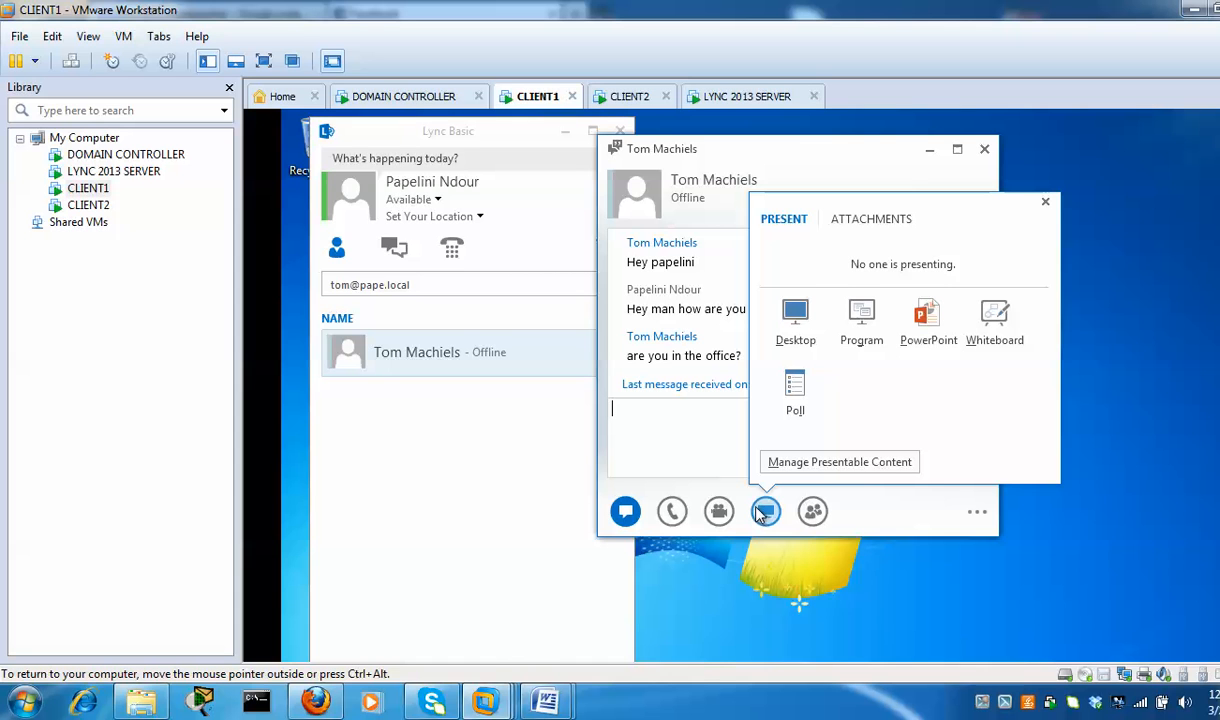
mouse_move(812, 513)
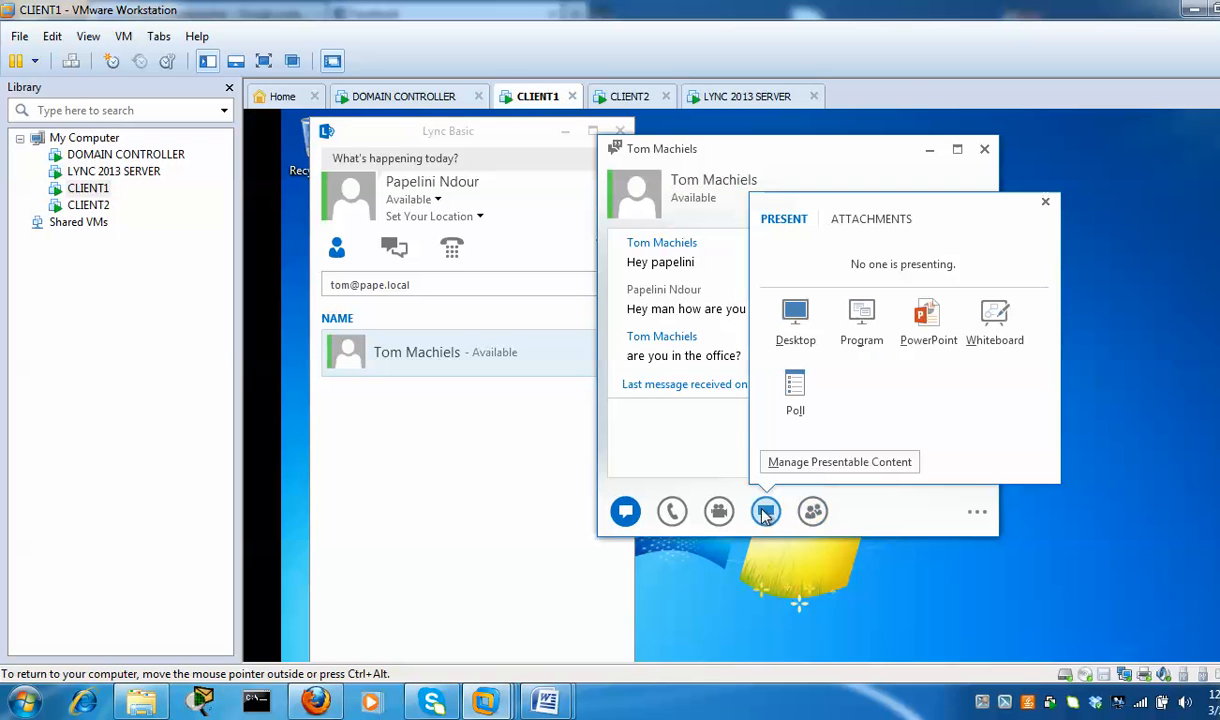
left_click(805, 330)
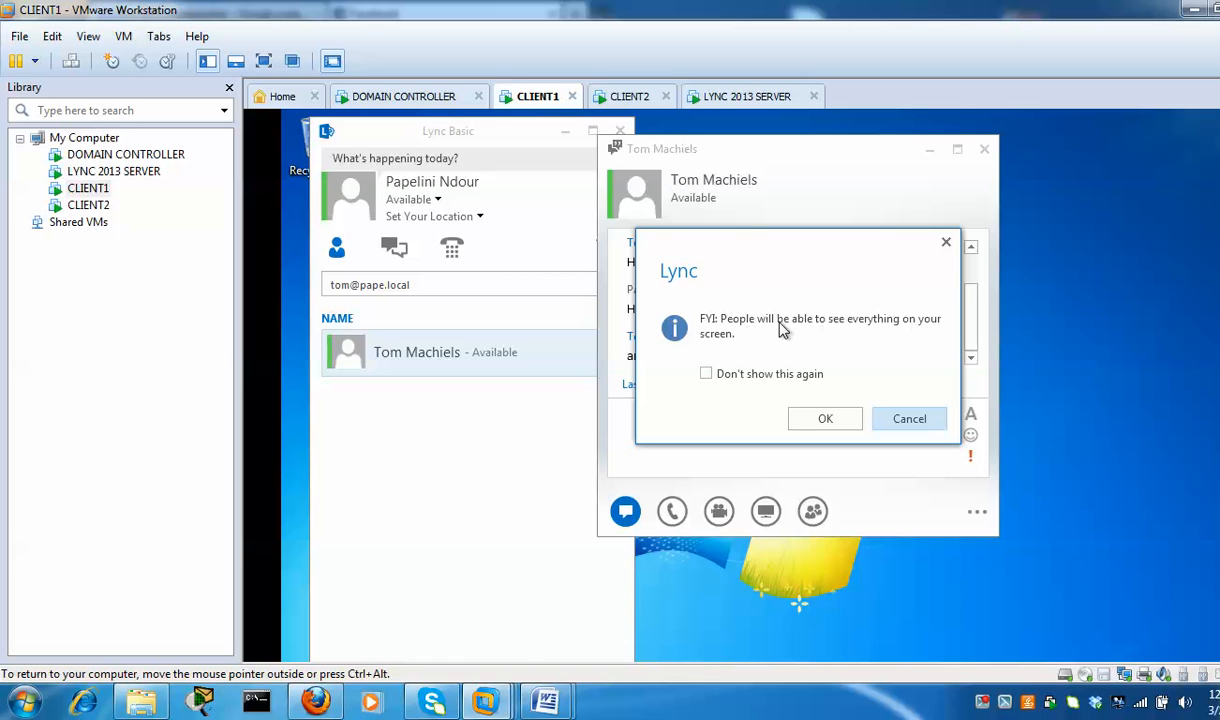
Suppress the sharing warning, confirm desktop sharing, and check CLIENT2 for the invitation
left_click(760, 376)
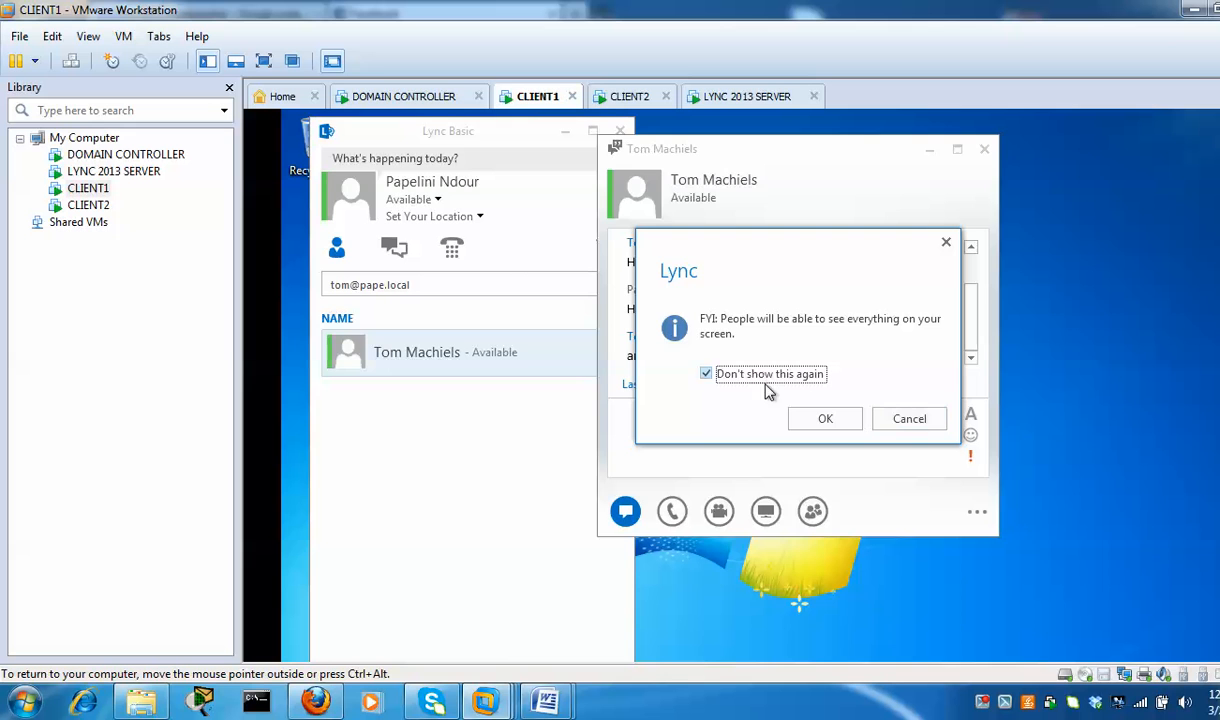
left_click(826, 420)
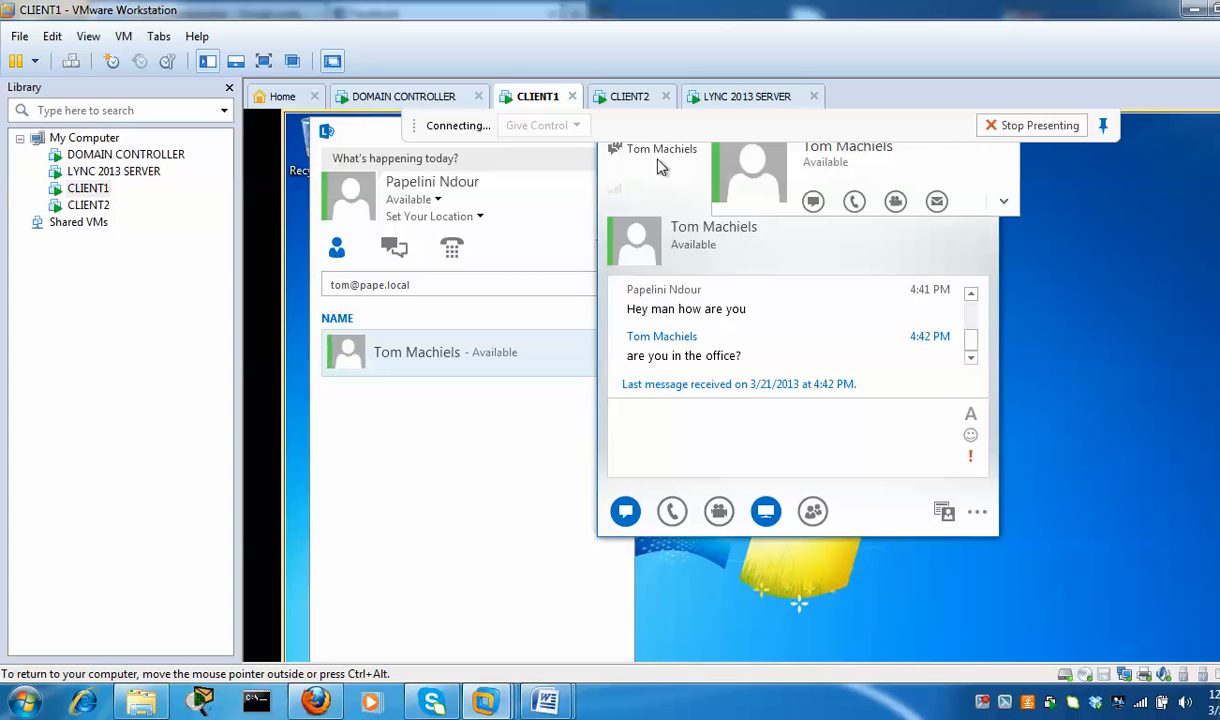
left_click(627, 97)
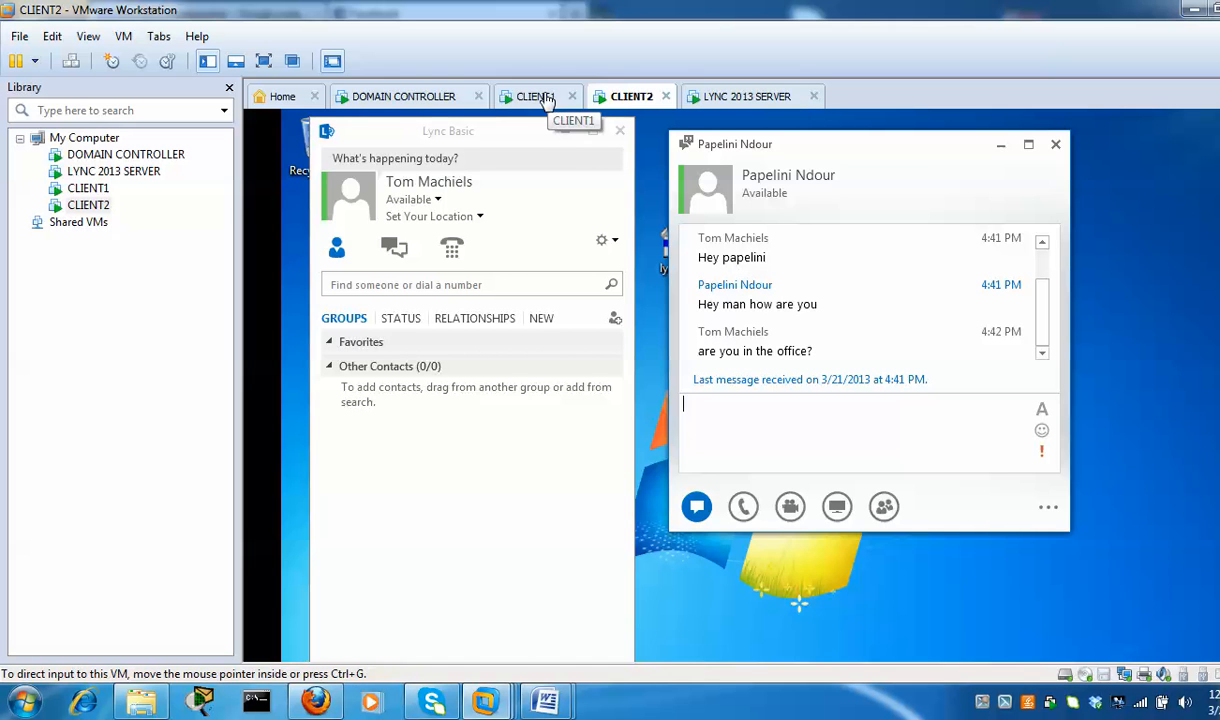
Back on CLIENT1, choose Present > Desktop again, then view CLIENT2's incoming invitation
left_click(537, 98)
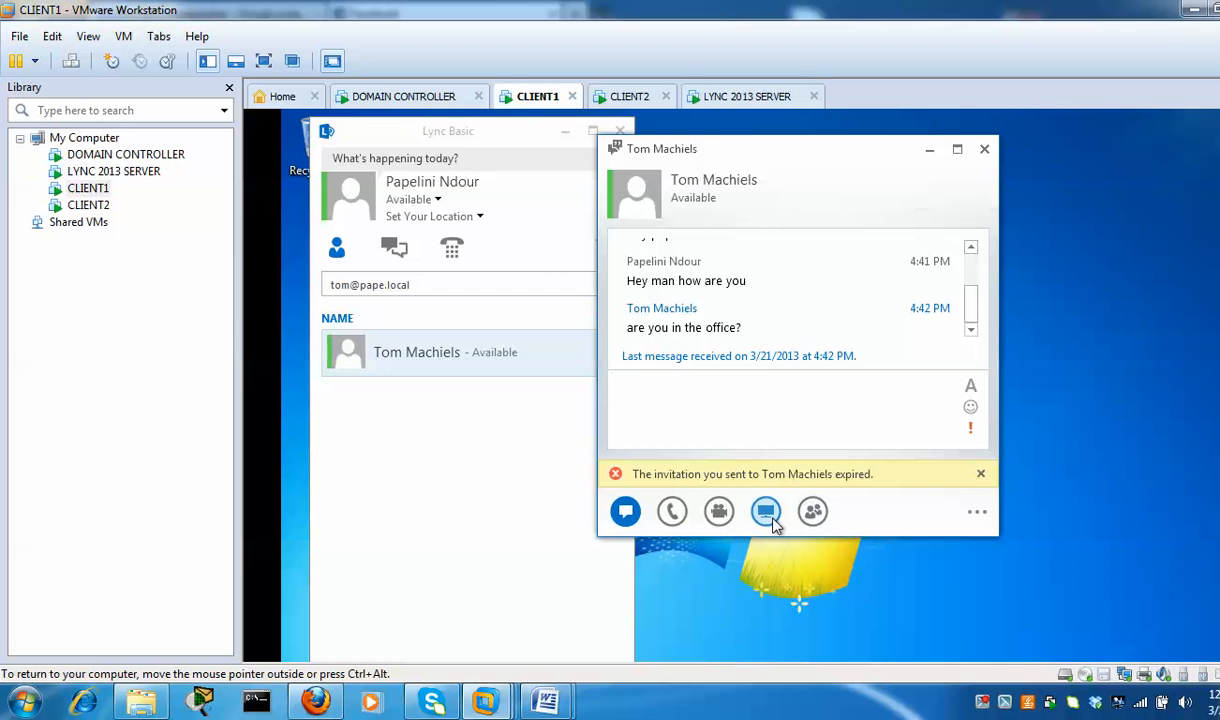
mouse_move(770, 515)
left_click(800, 320)
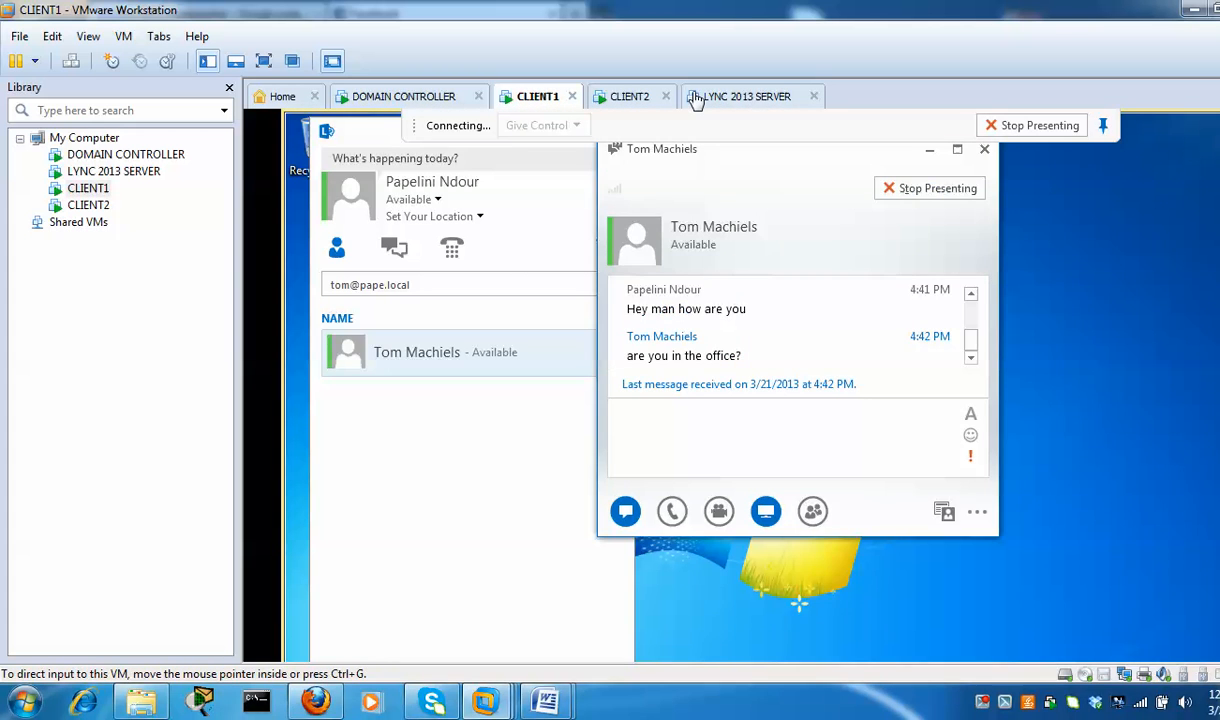
left_click(626, 96)
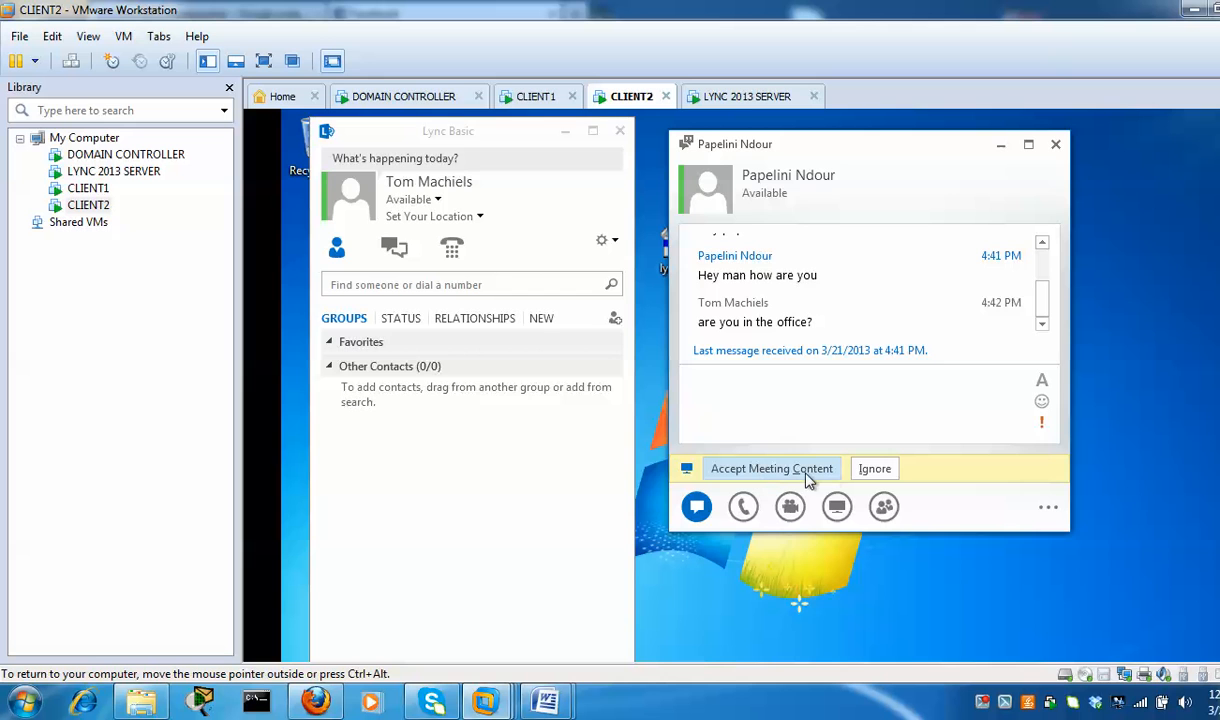
On CLIENT2, expand the other user's contact card showing e-mail, IM address and time zone
left_click(530, 97)
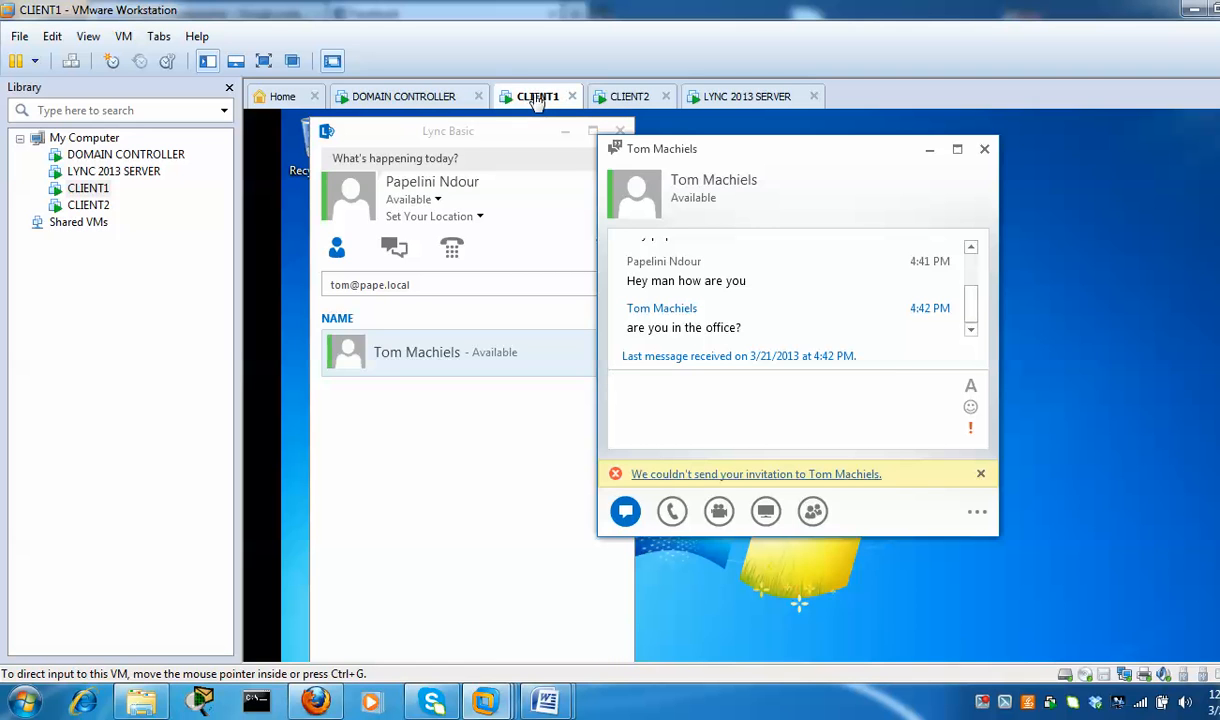
left_click(633, 99)
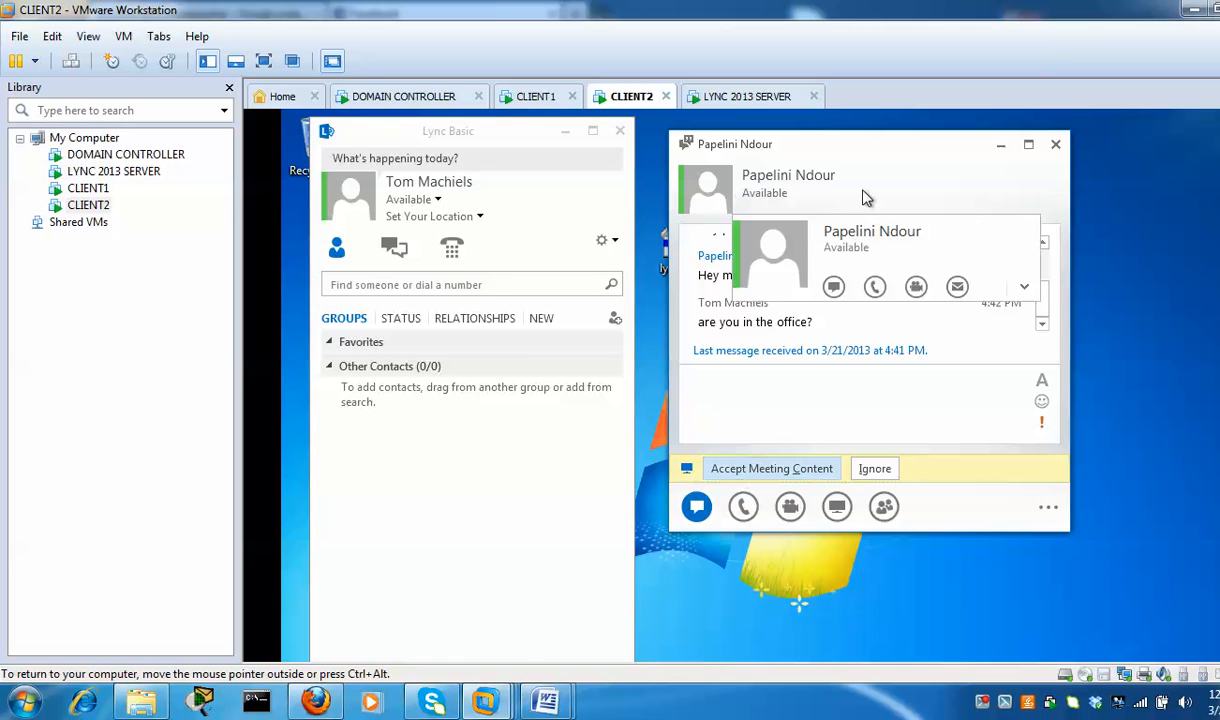
mouse_move(698, 204)
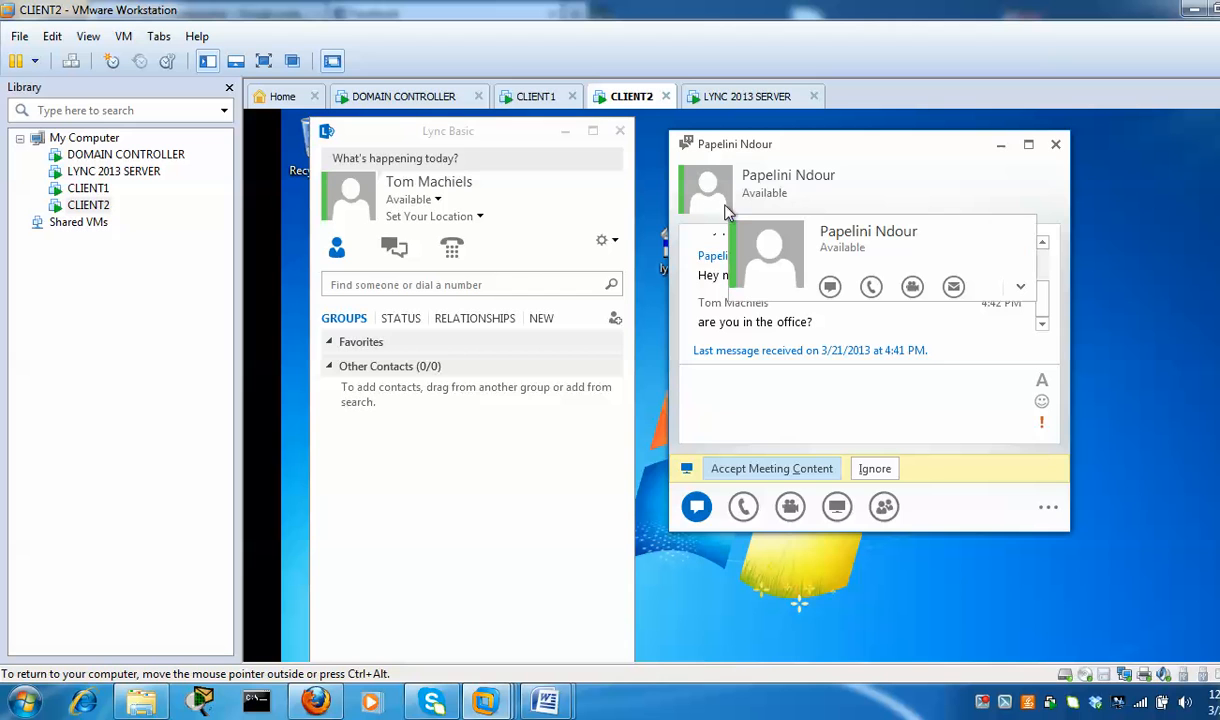
left_click(1019, 287)
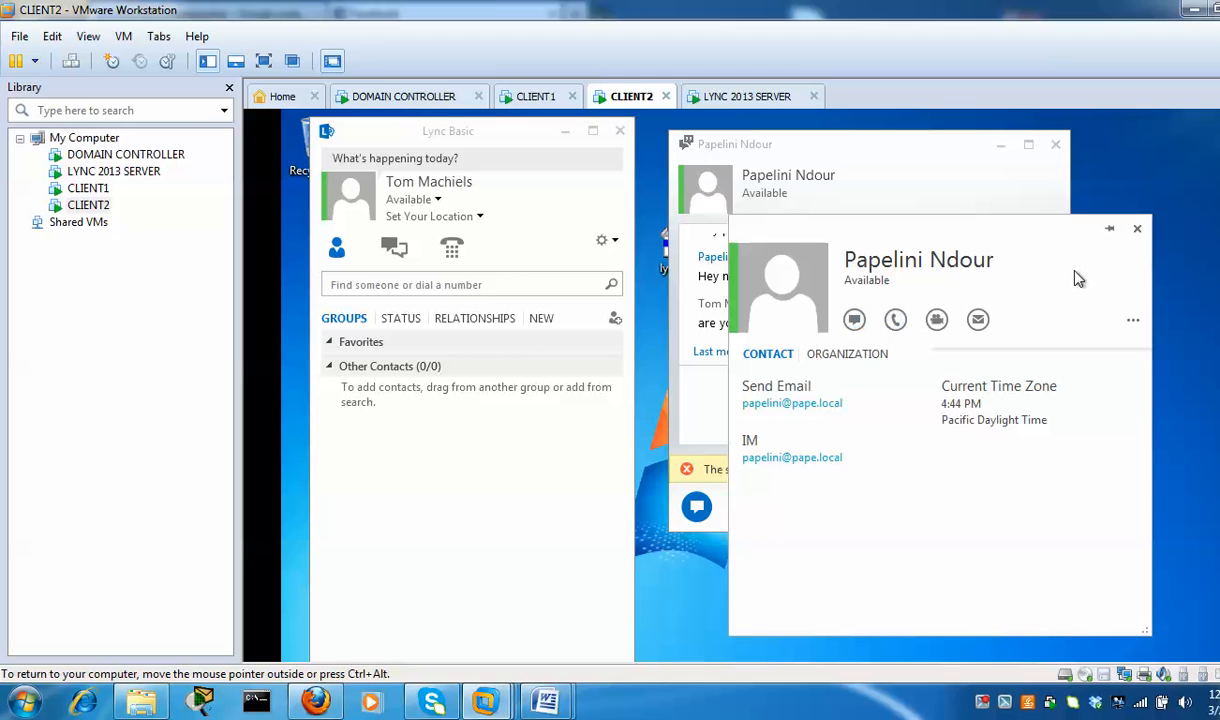
Close the contact card and present CLIENT2's desktop in Lync, confirming the visibility warning
left_click(1134, 230)
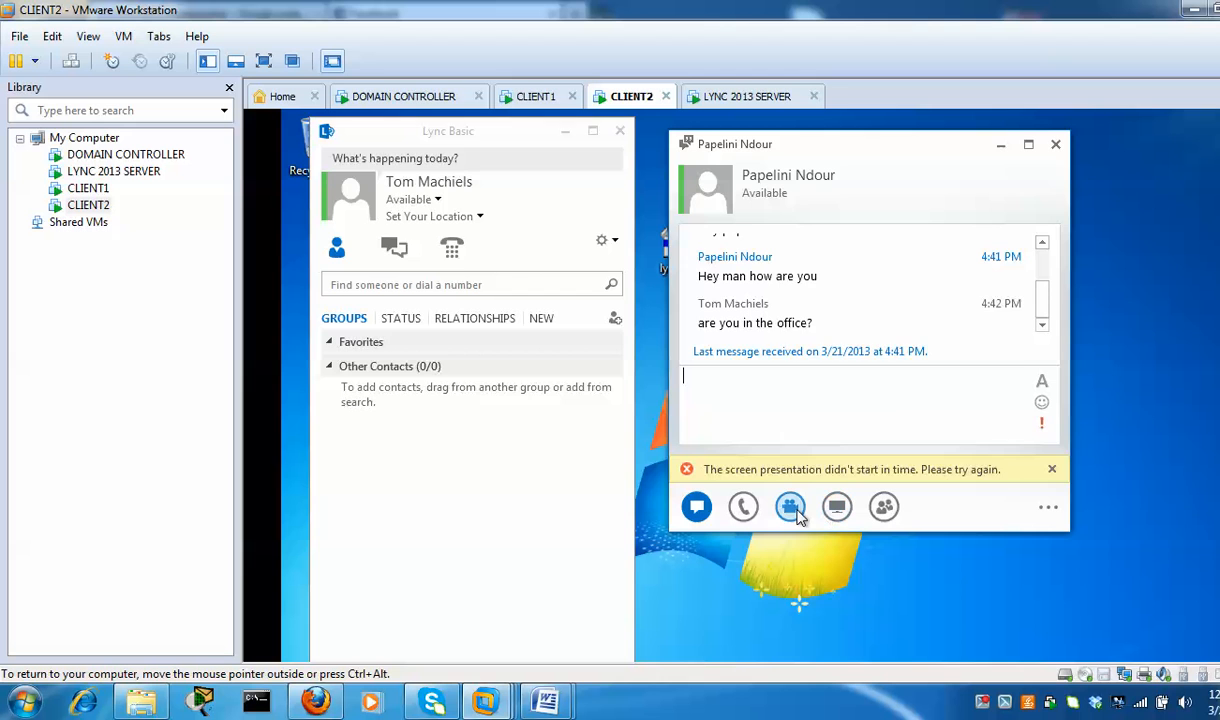
mouse_move(790, 507)
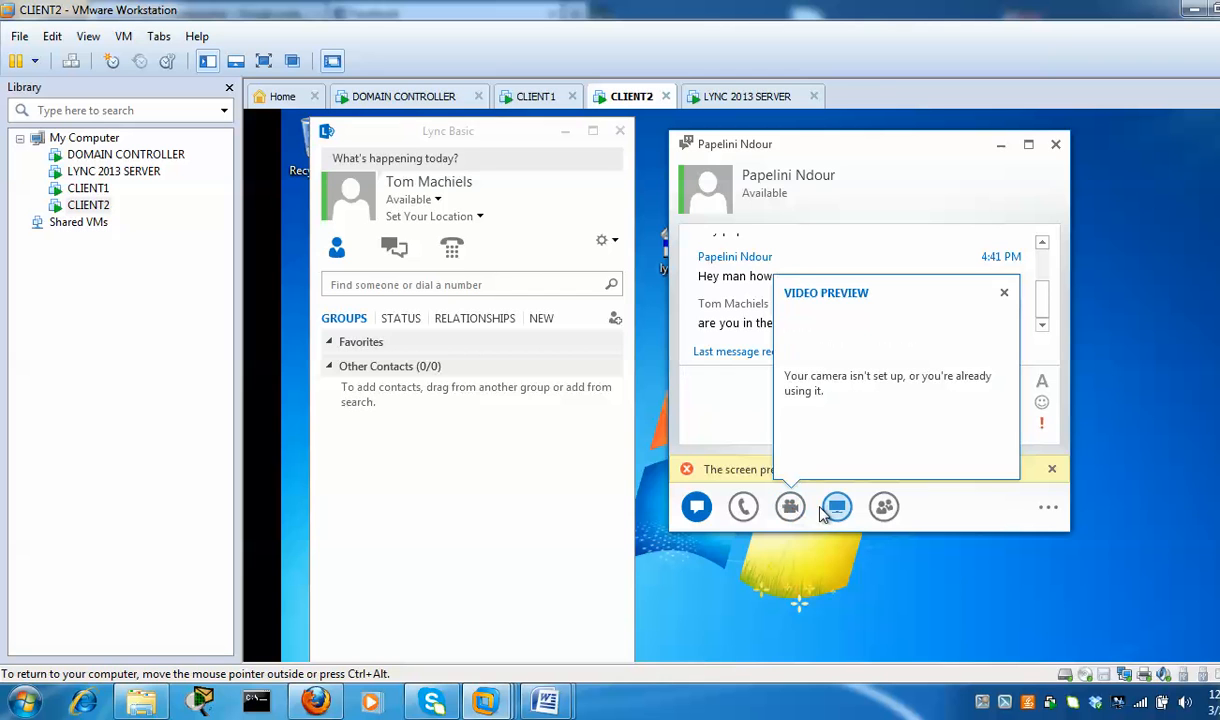
mouse_move(838, 510)
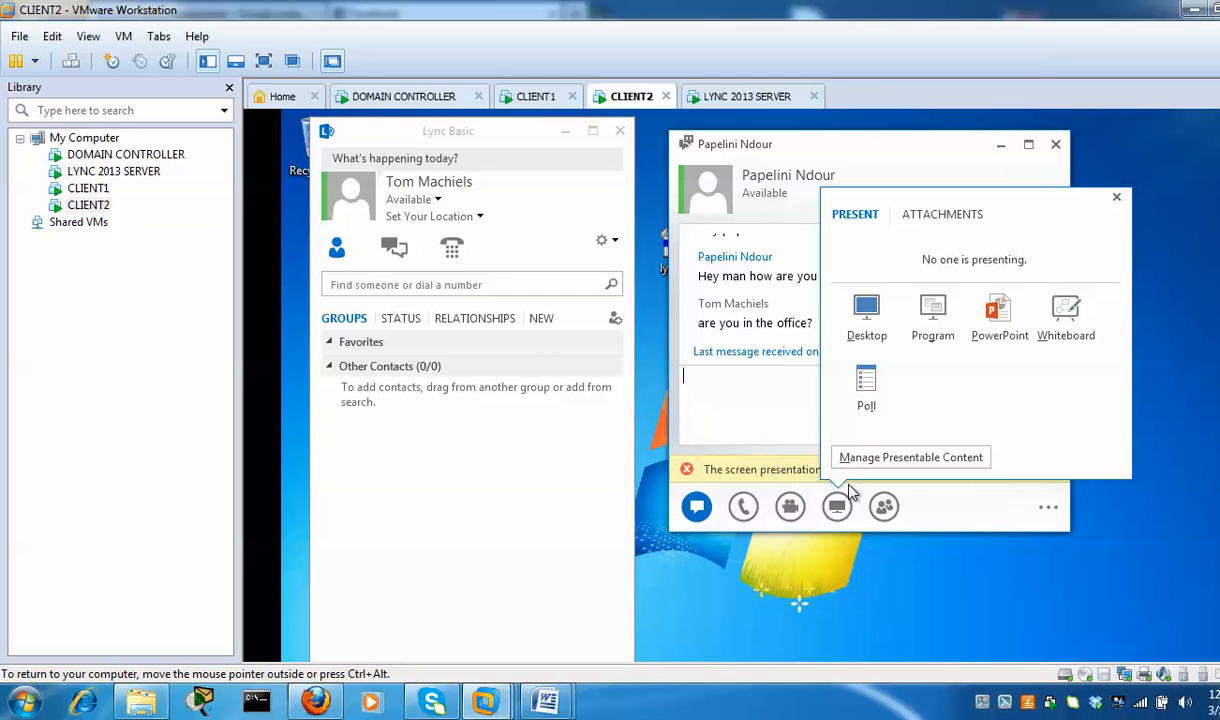
left_click(867, 311)
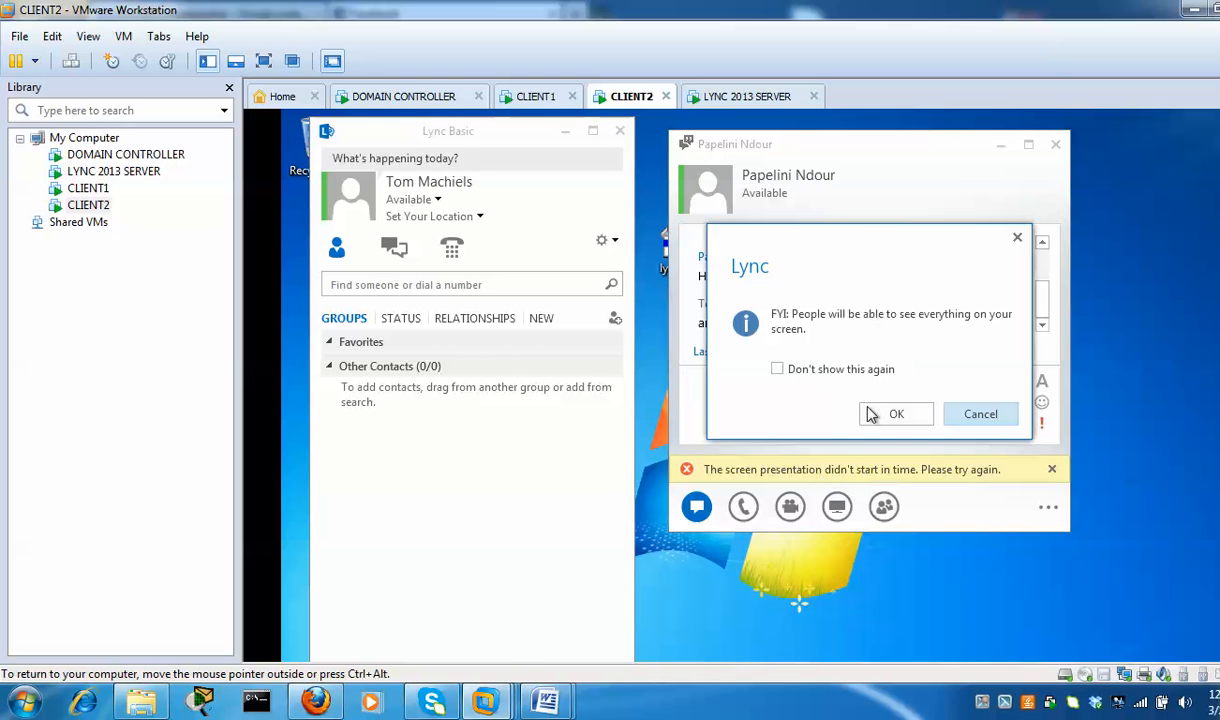
left_click(890, 415)
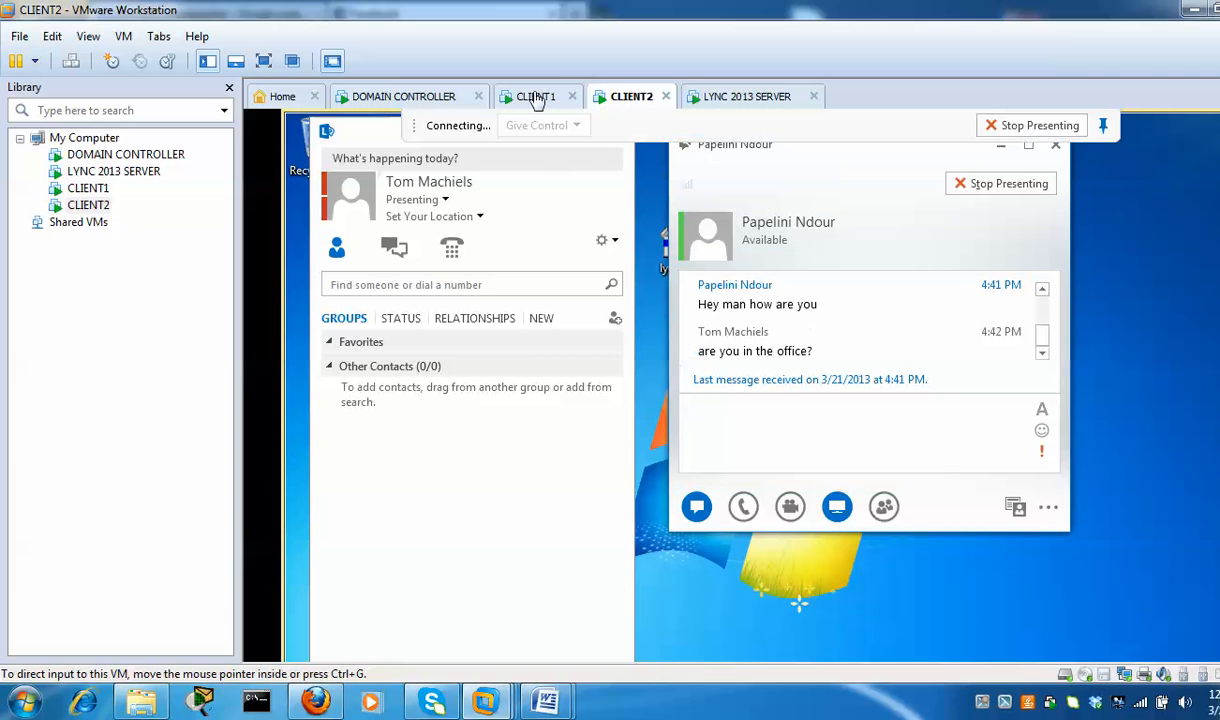
Accept the shared desktop presentation on CLIENT1, then return to CLIENT2
left_click(536, 97)
left_click(694, 472)
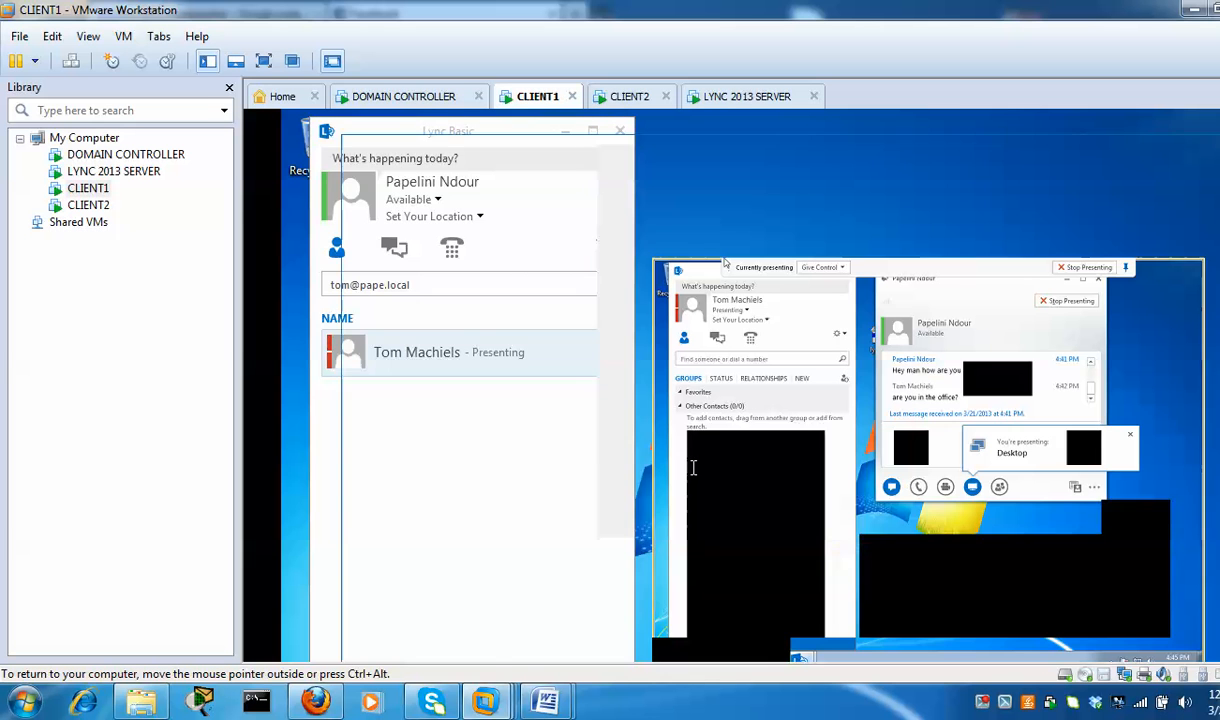
mouse_move(469, 238)
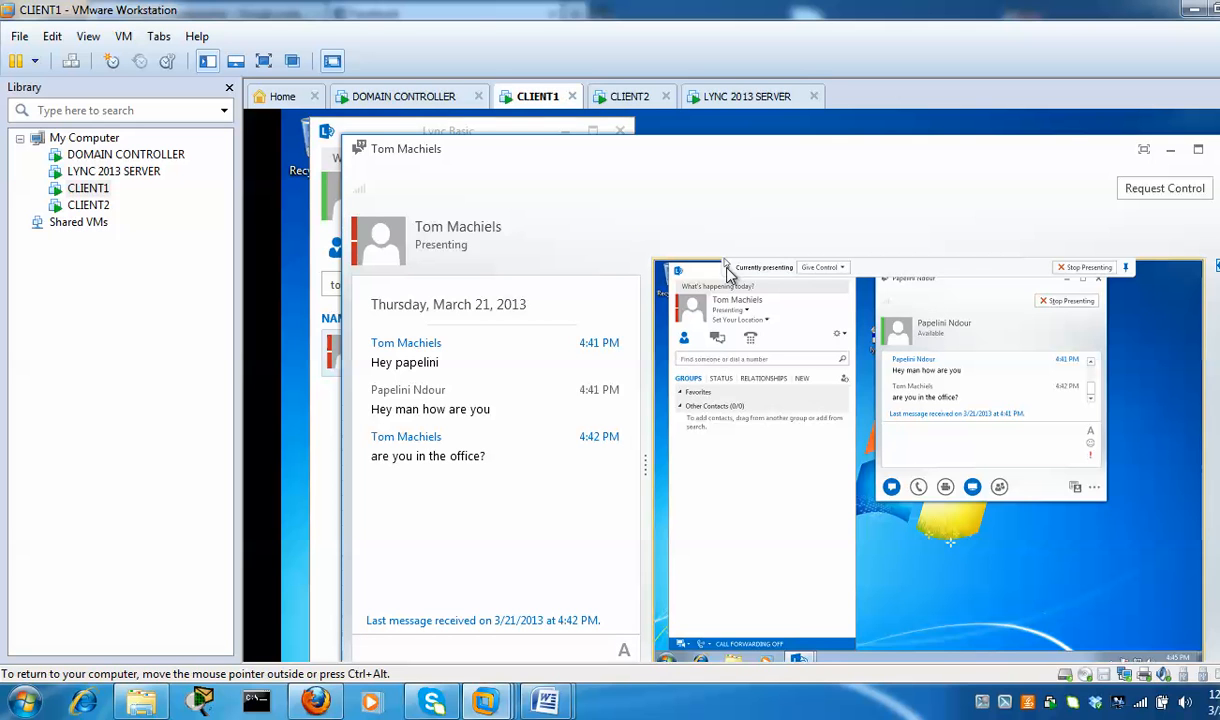
left_click(630, 100)
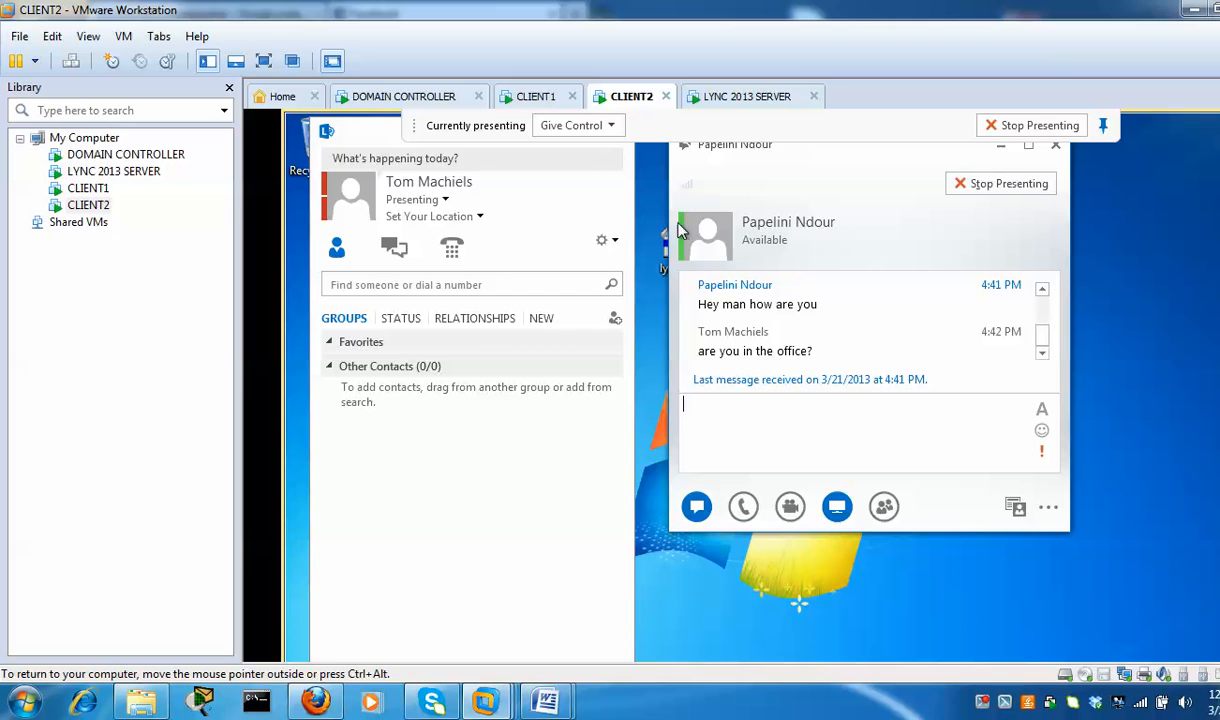
Give control of CLIENT2's shared desktop to the other attendee and confirm
left_click(588, 127)
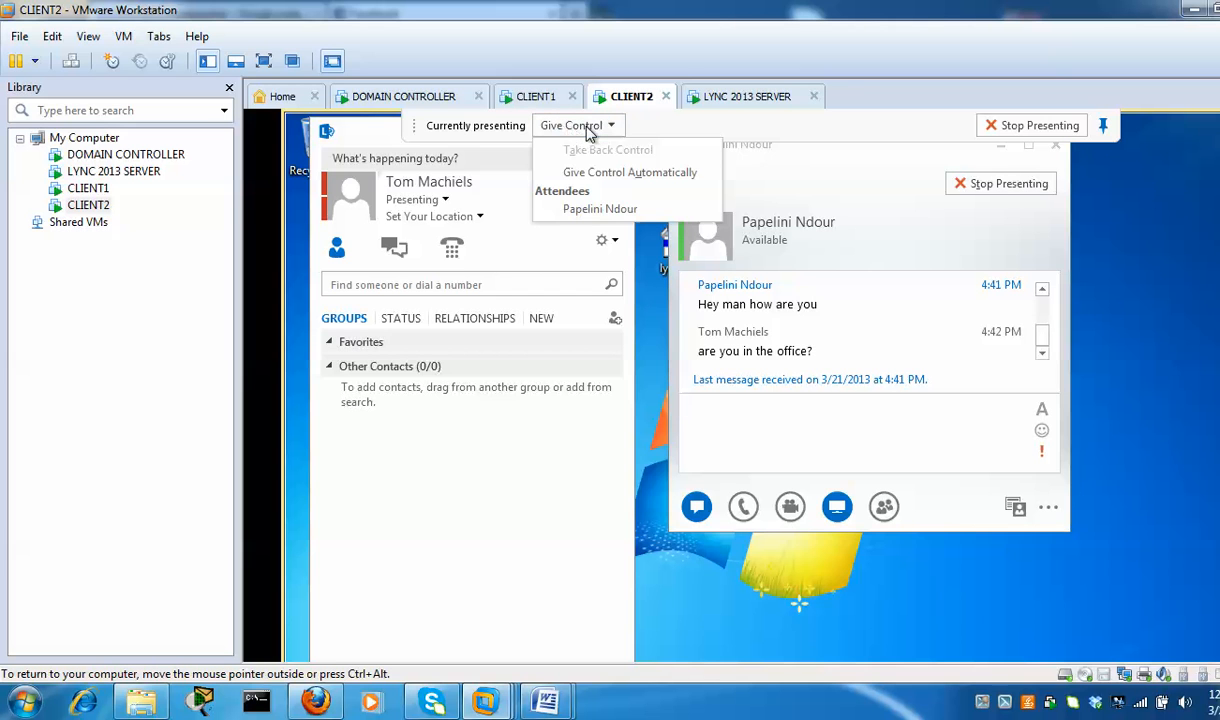
left_click(586, 213)
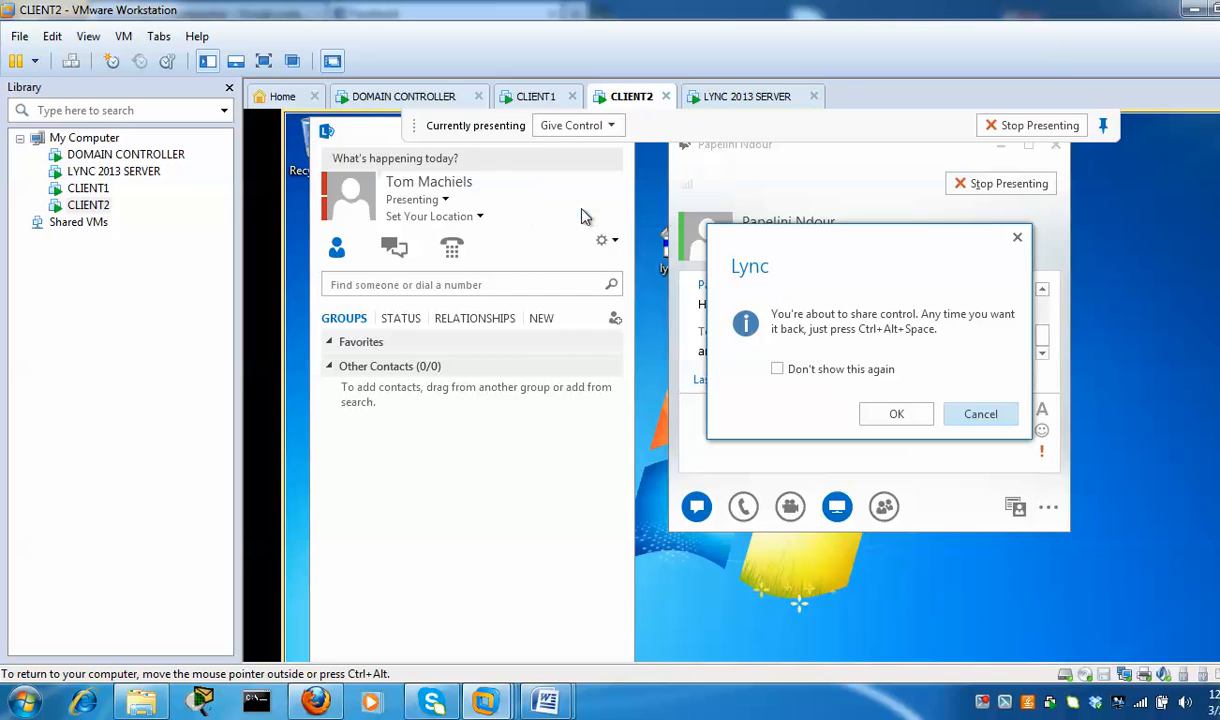
left_click(896, 415)
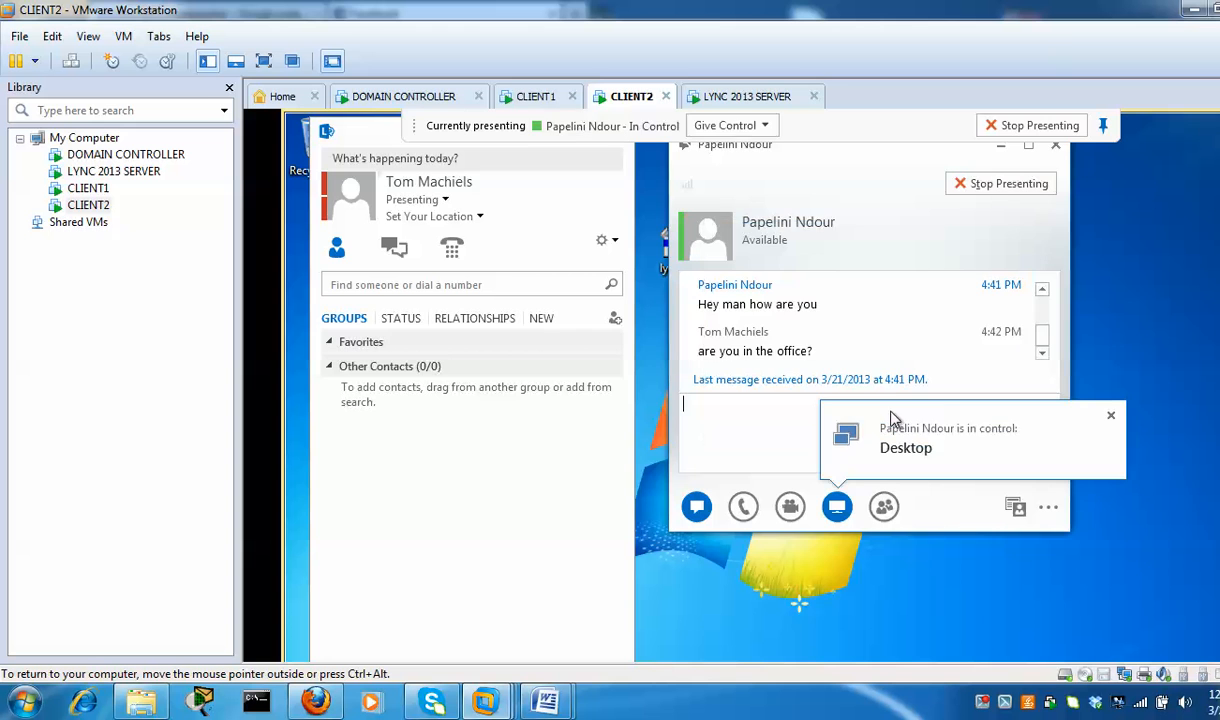
On CLIENT1, type 'hey' into the remote desktop's chat box
left_click(536, 96)
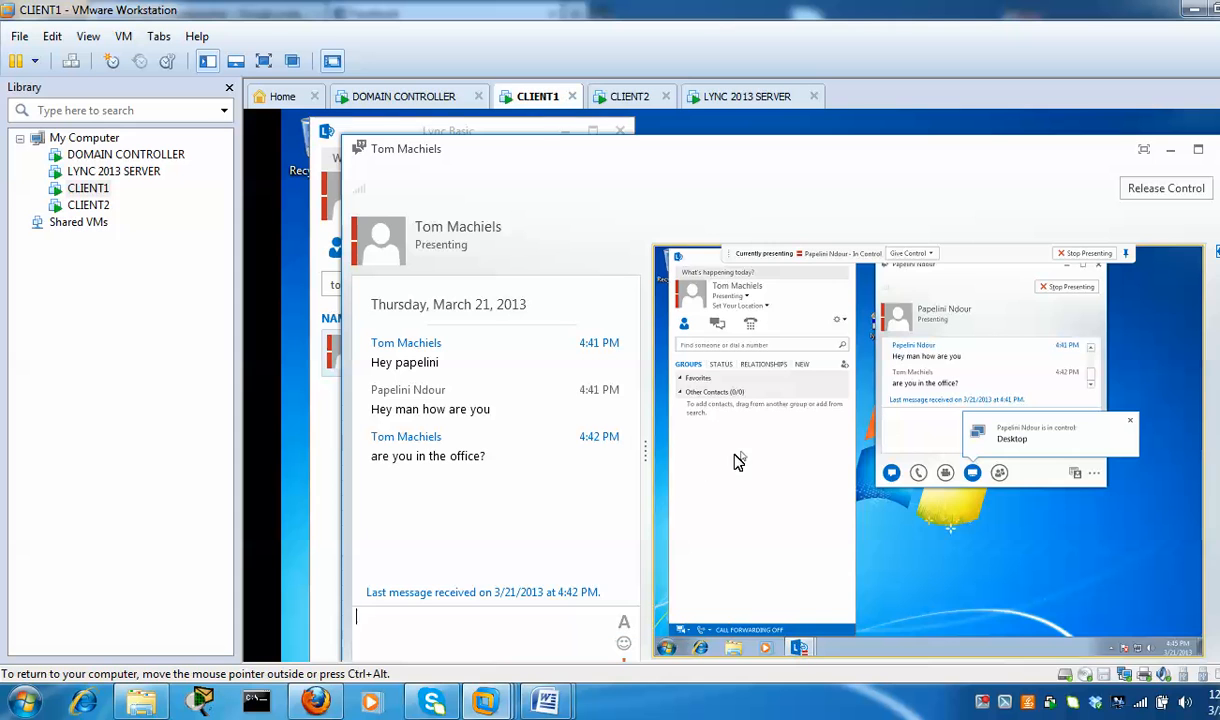
left_click(930, 436)
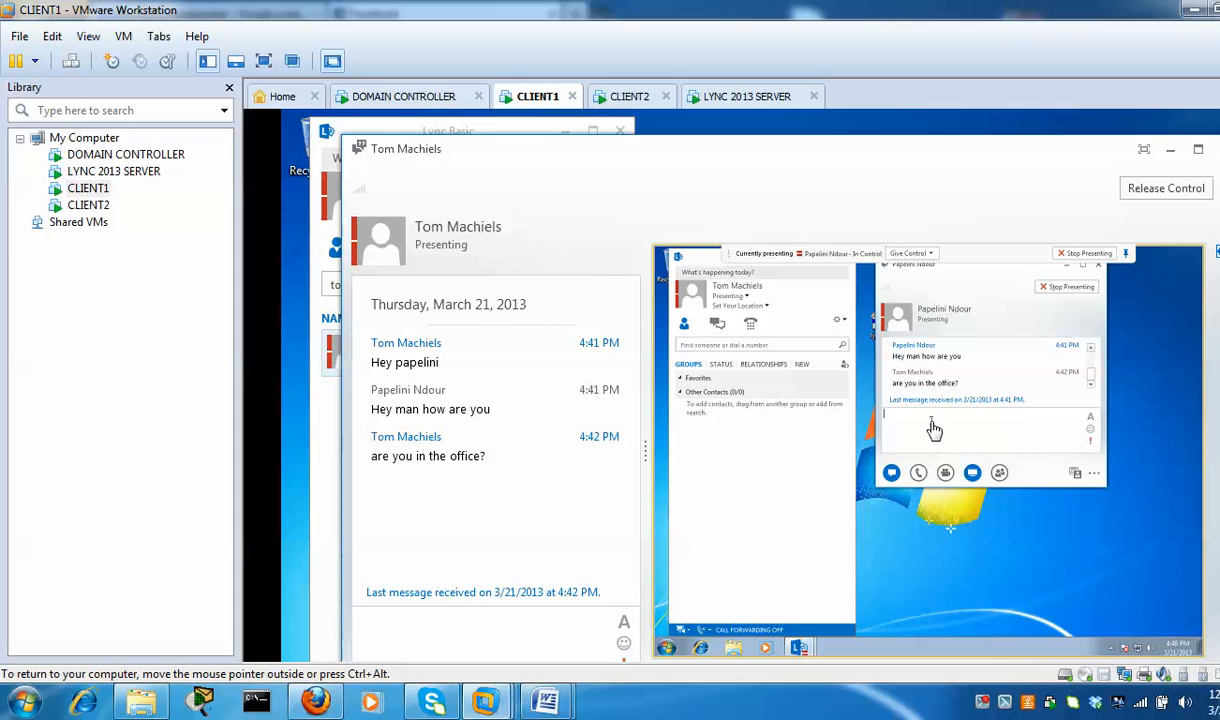
type("heye")
key("BackSpace")
key("BackSpace")
key("BackSpace")
key("BackSpace")
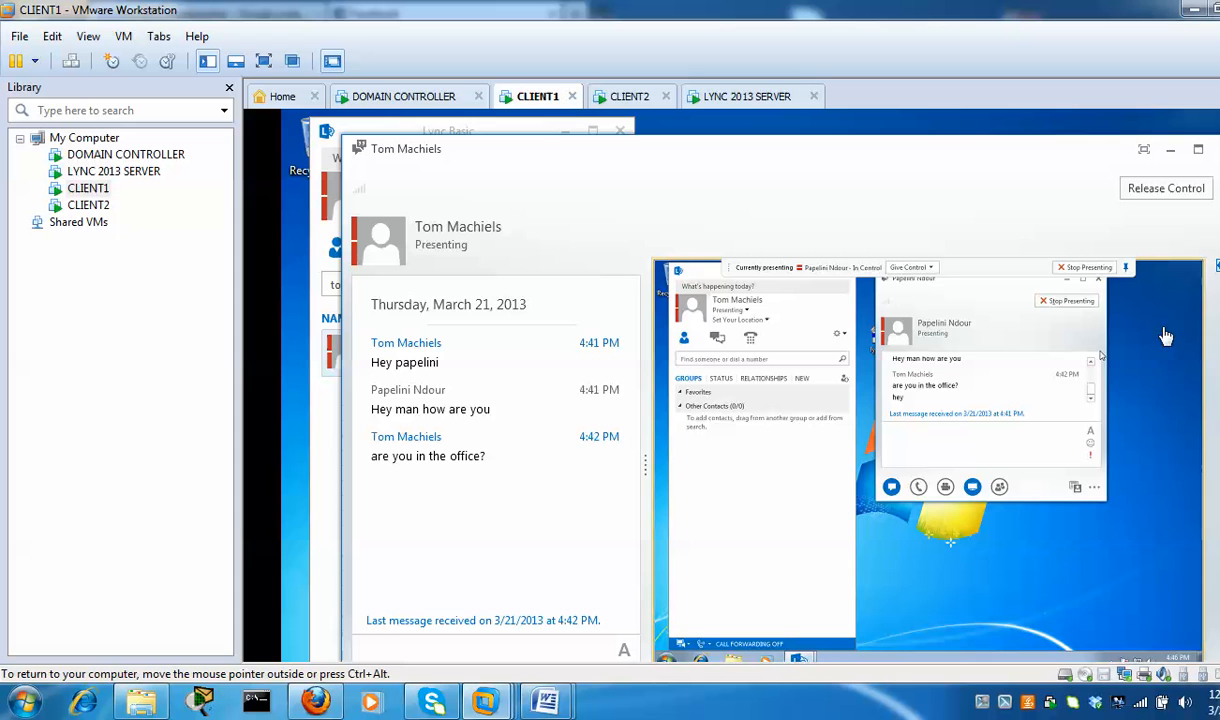
Remotely open Control Panel's System and Security settings on CLIENT2, then close the window
left_click(667, 664)
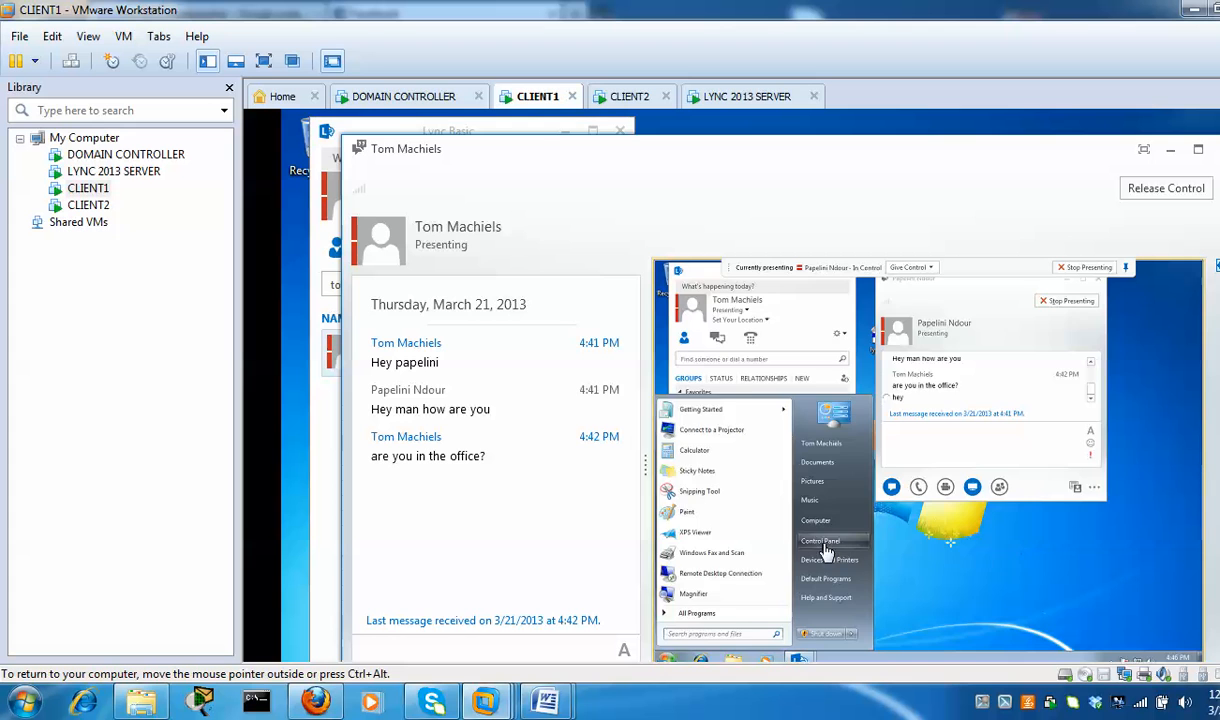
left_click(822, 541)
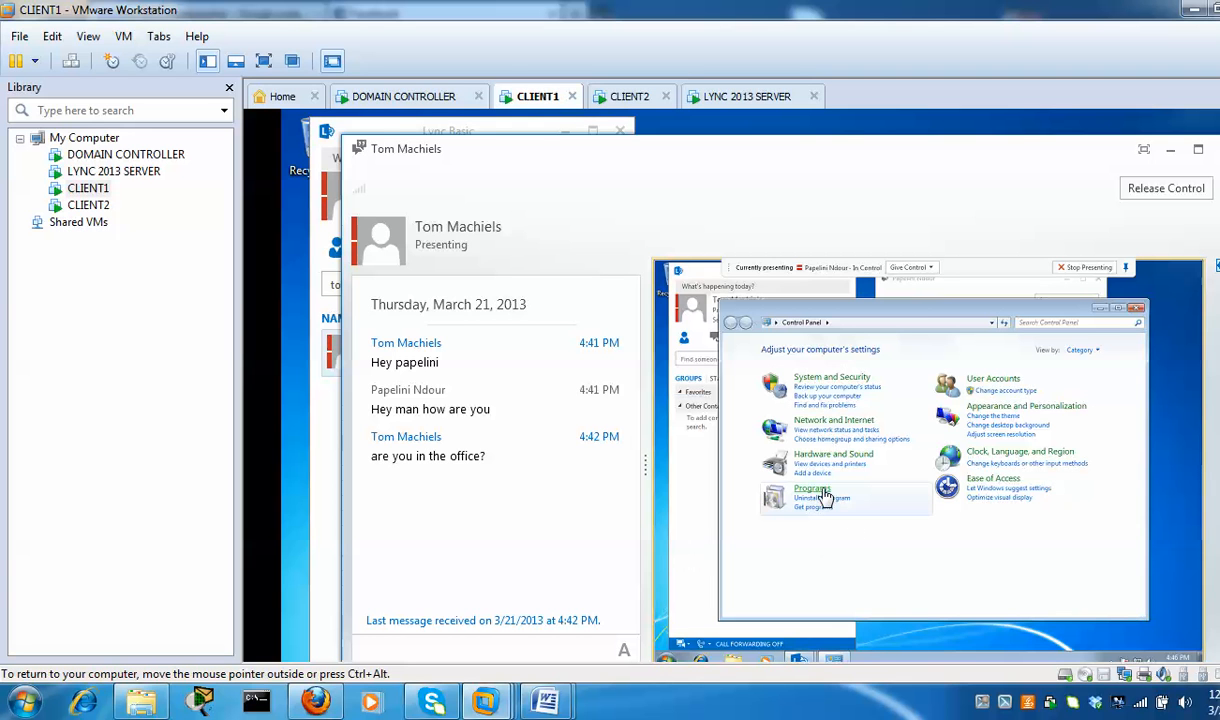
left_click(846, 385)
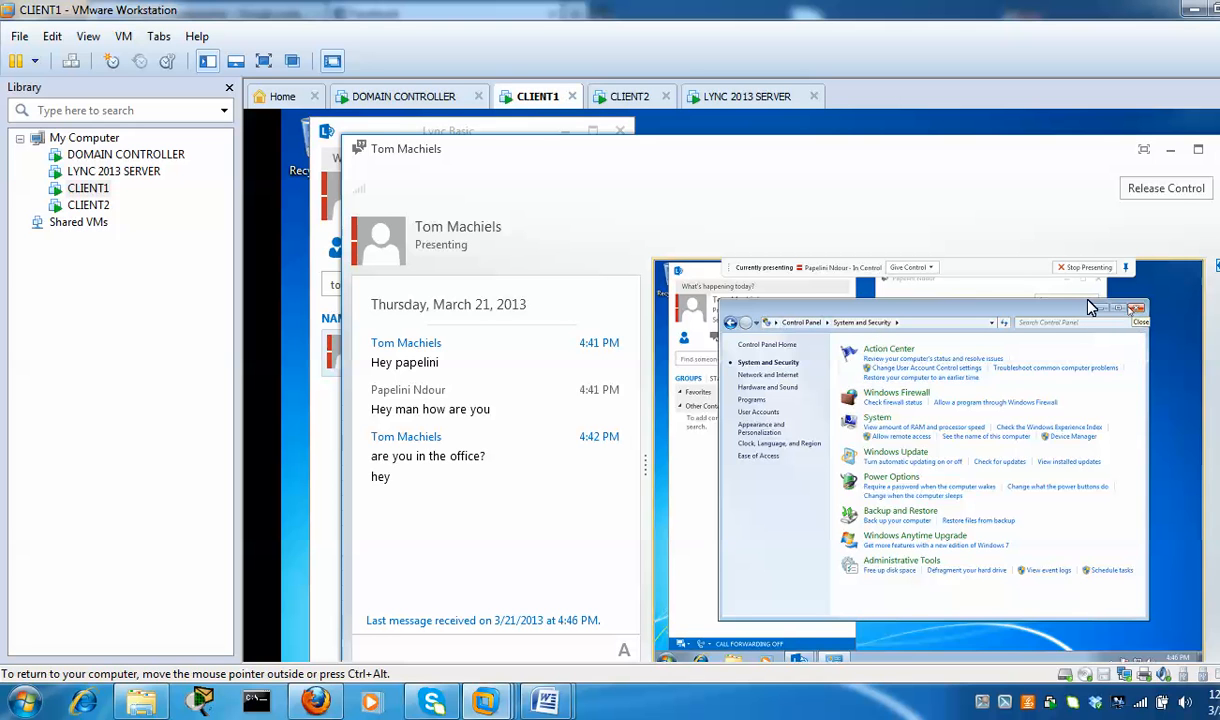
left_click(1137, 307)
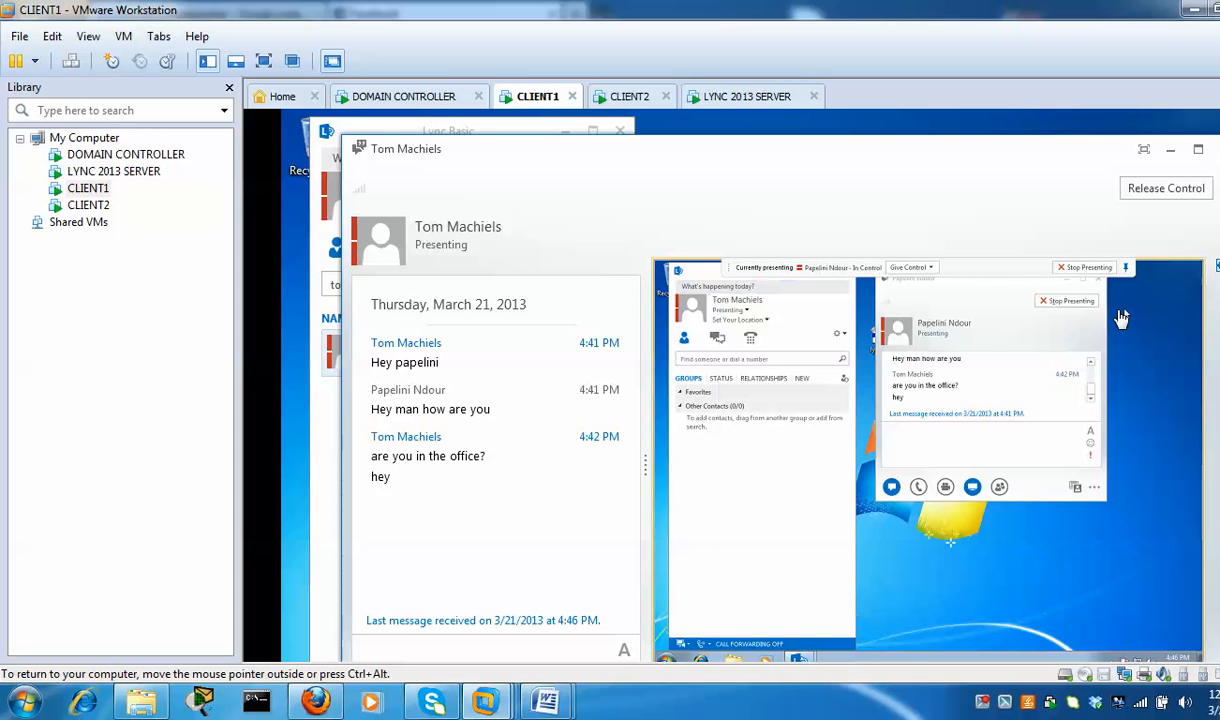